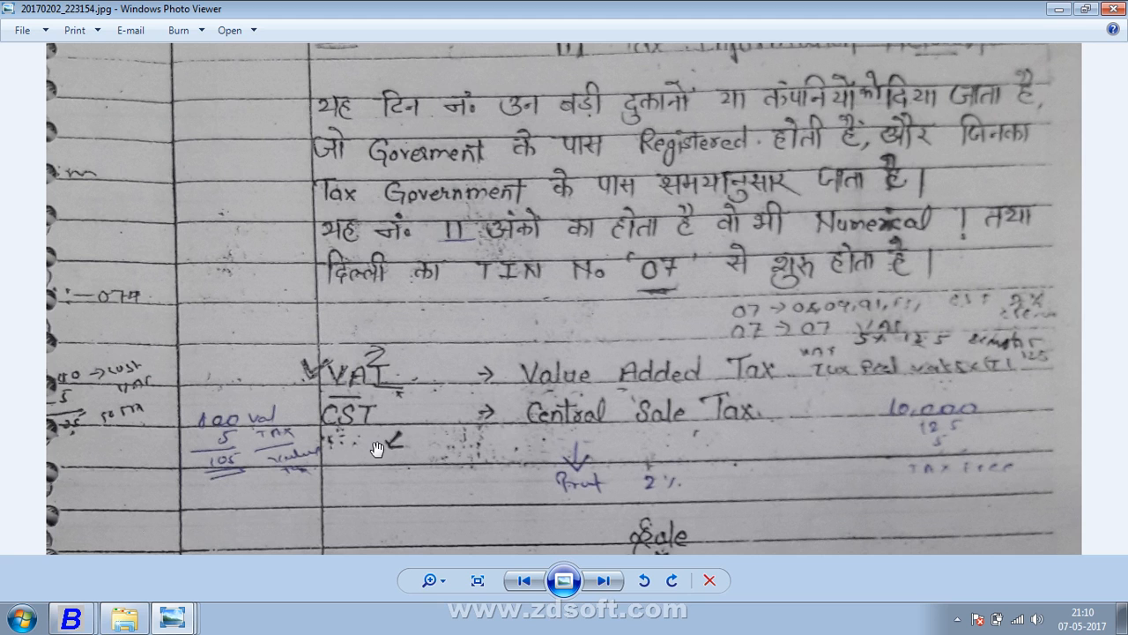
- Pan the zoomed notes photo down to the Tax Invoice and Retail Invoice split
{"action": "left_click_drag", "start_coordinate": [381, 445], "coordinate": [405, 282]}
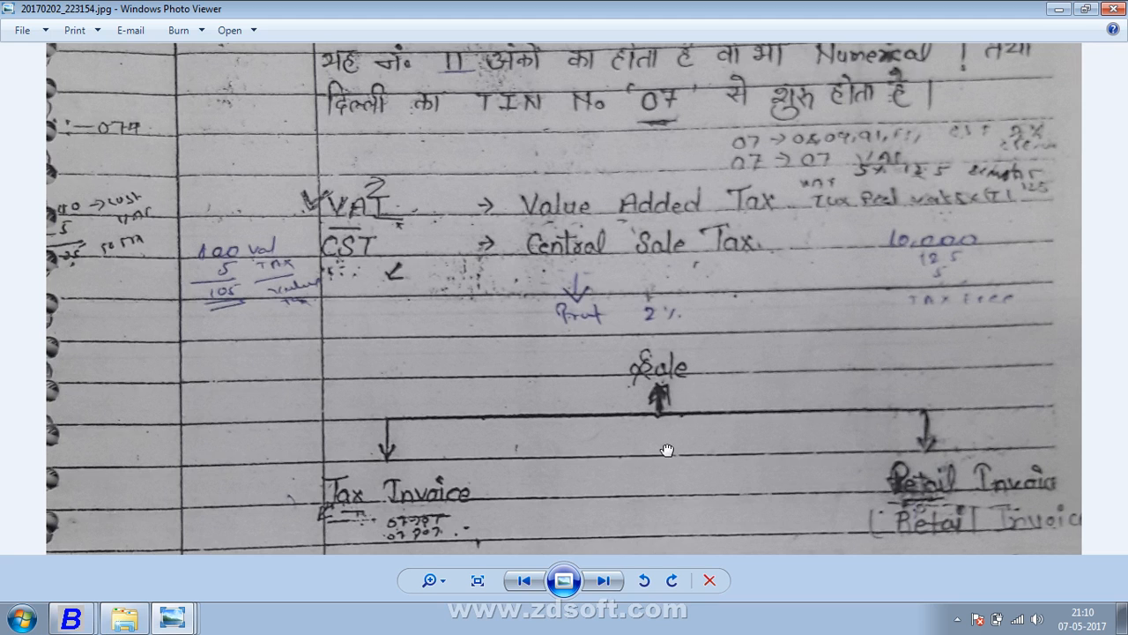
{"action": "left_click_drag", "start_coordinate": [667, 449], "coordinate": [631, 281]}
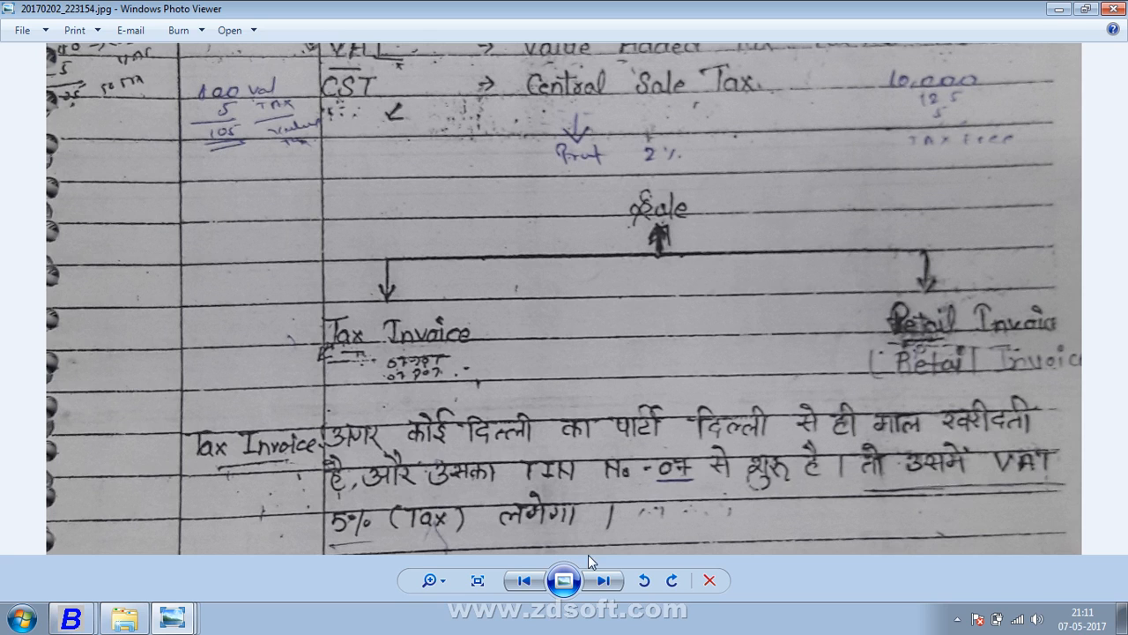
- Pan further down to the R. Invoice notes showing the (A) Exampect and (B) Retail Invoice cases
{"action": "left_click_drag", "start_coordinate": [587, 436], "coordinate": [592, 407]}
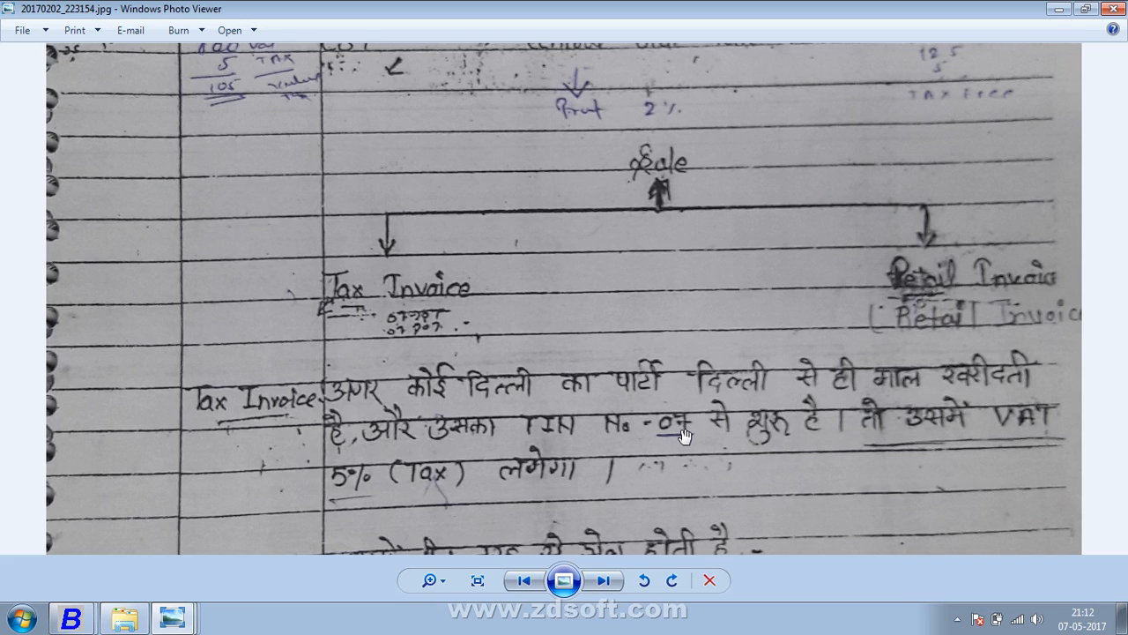
{"action": "left_click_drag", "start_coordinate": [624, 418], "coordinate": [652, 313]}
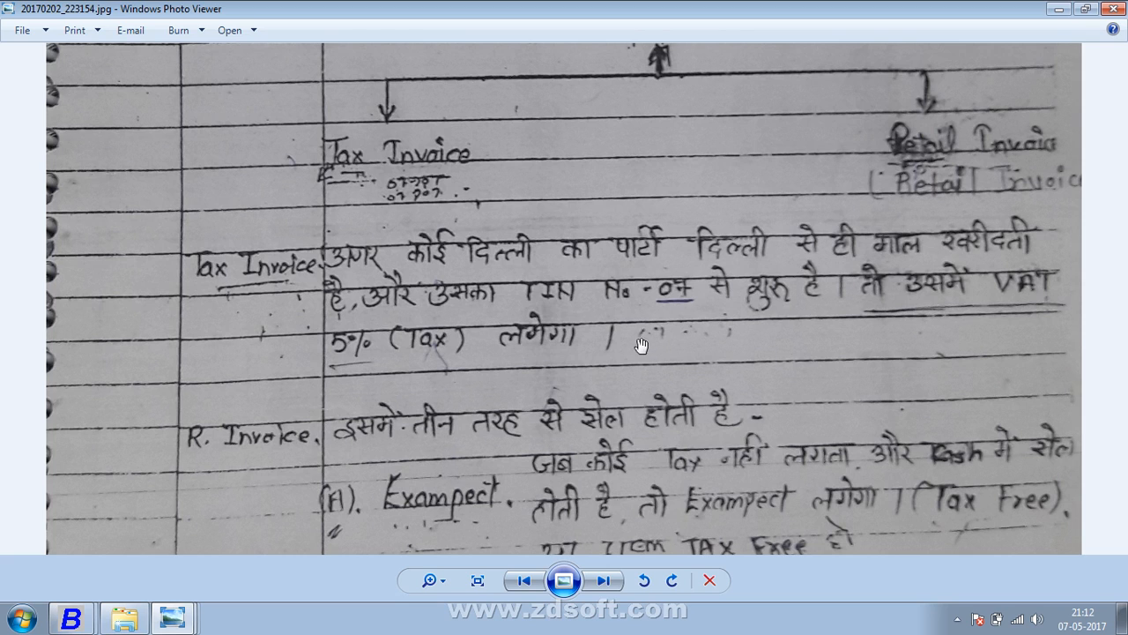
{"action": "left_click_drag", "start_coordinate": [604, 456], "coordinate": [610, 329]}
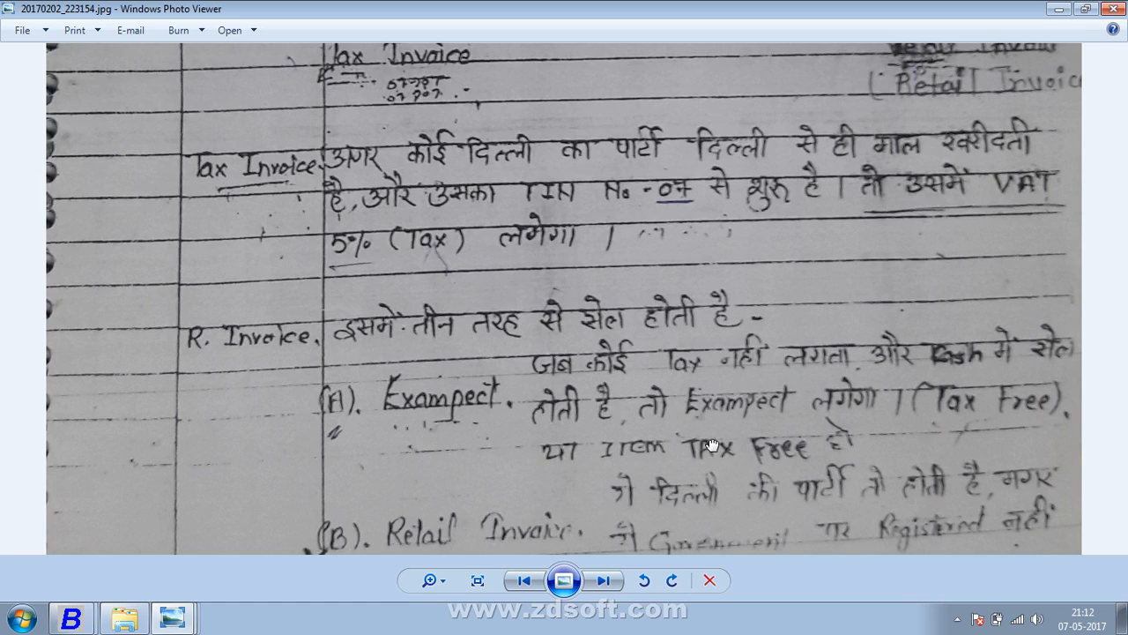
{"action": "left_click_drag", "start_coordinate": [647, 547], "coordinate": [643, 410]}
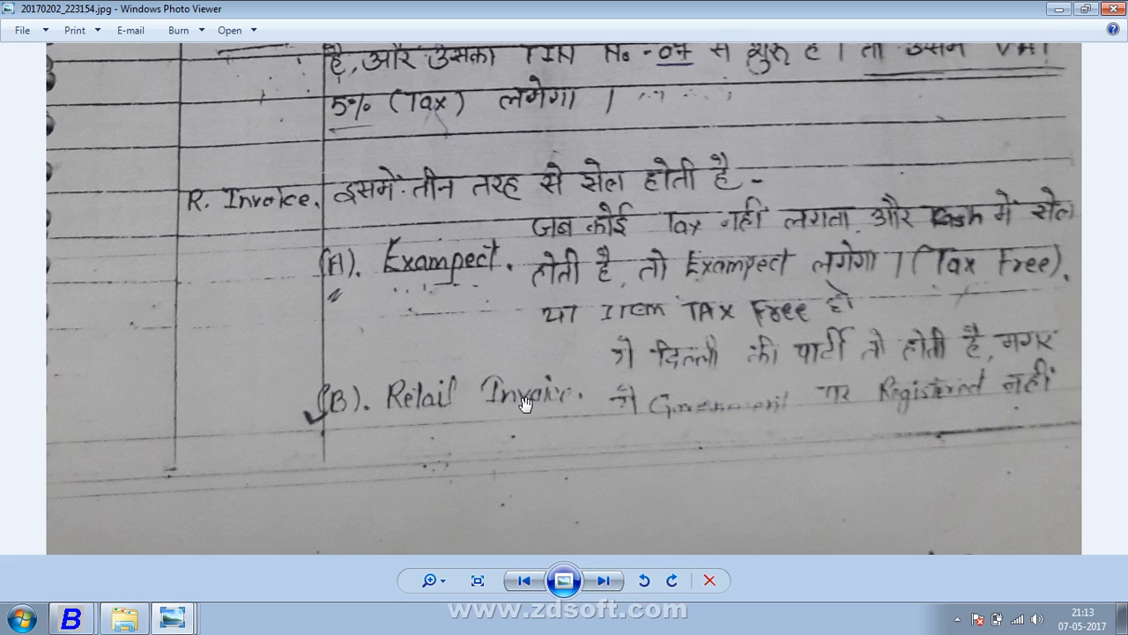
- Show 20170202_223215.jpg zoomed in on its (C) C form section about CST
{"action": "left_click", "coordinate": [605, 581]}
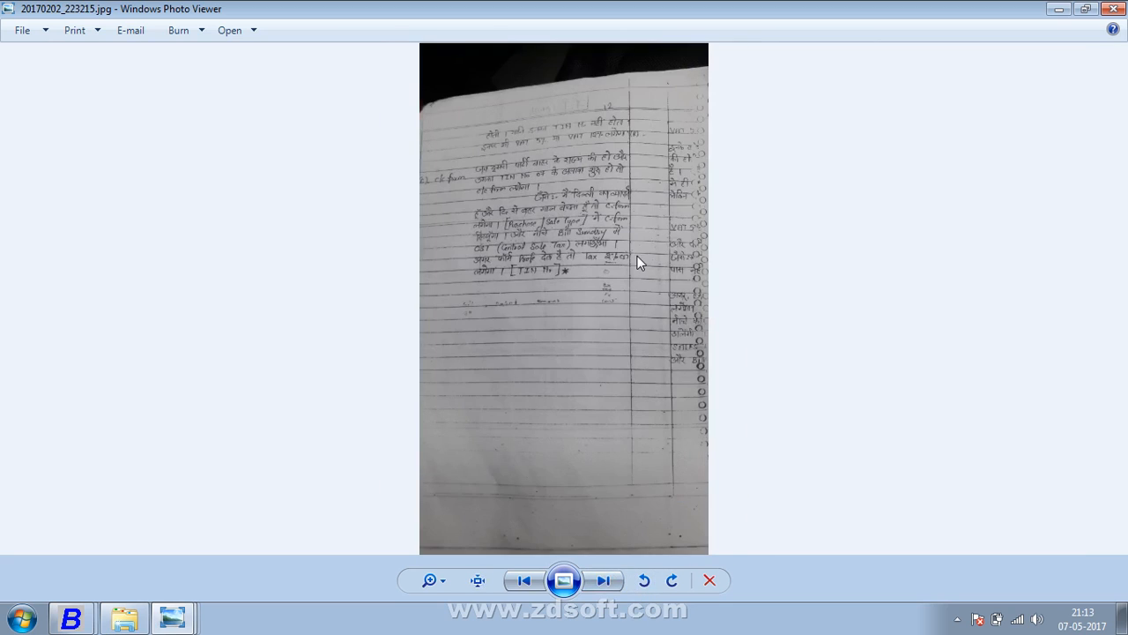
{"action": "scroll", "coordinate": [637, 255], "scroll_direction": "up", "scroll_amount": 2}
{"action": "scroll", "coordinate": [638, 256], "scroll_direction": "up", "scroll_amount": 1}
{"action": "left_click_drag", "start_coordinate": [589, 242], "coordinate": [590, 478]}
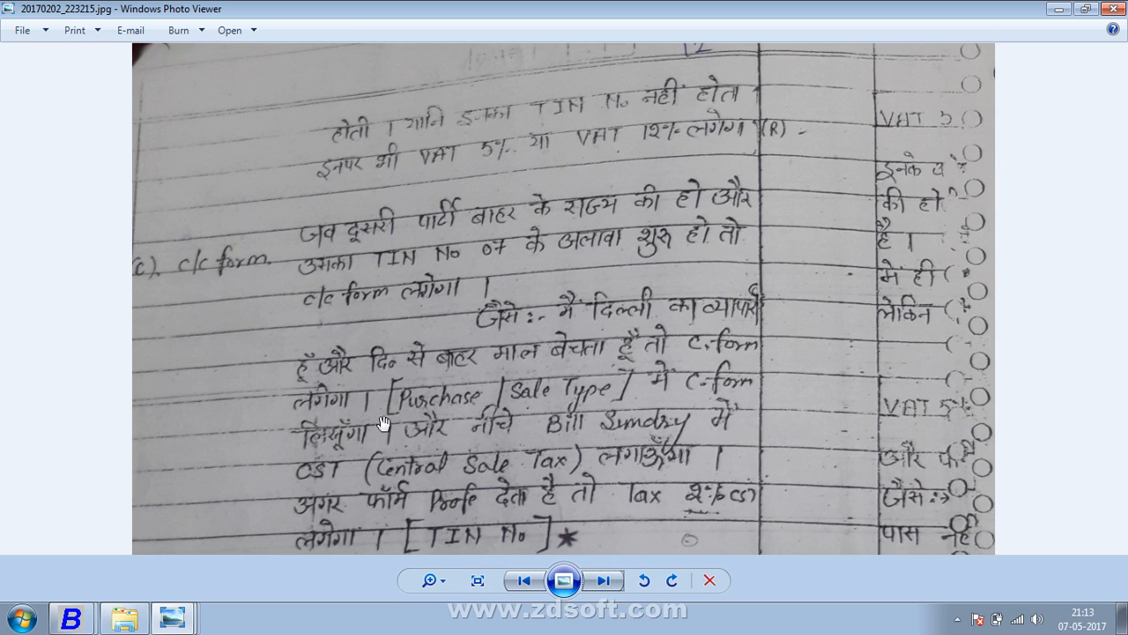
{"action": "left_click_drag", "start_coordinate": [384, 424], "coordinate": [408, 297]}
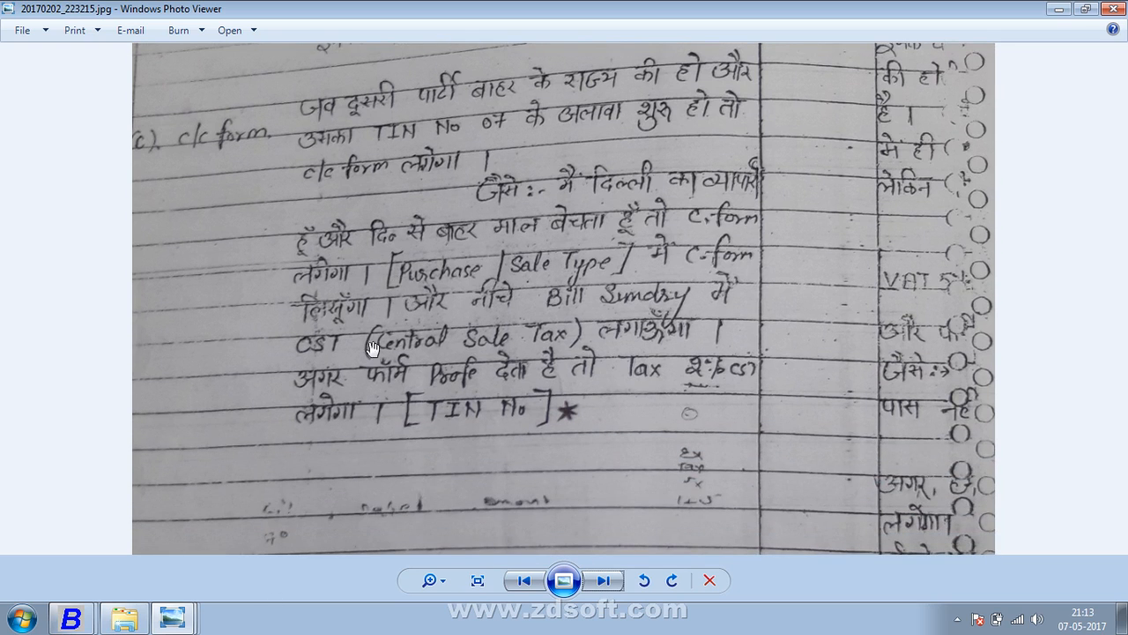
- Close Busy's print preview window
{"action": "left_click", "coordinate": [126, 620]}
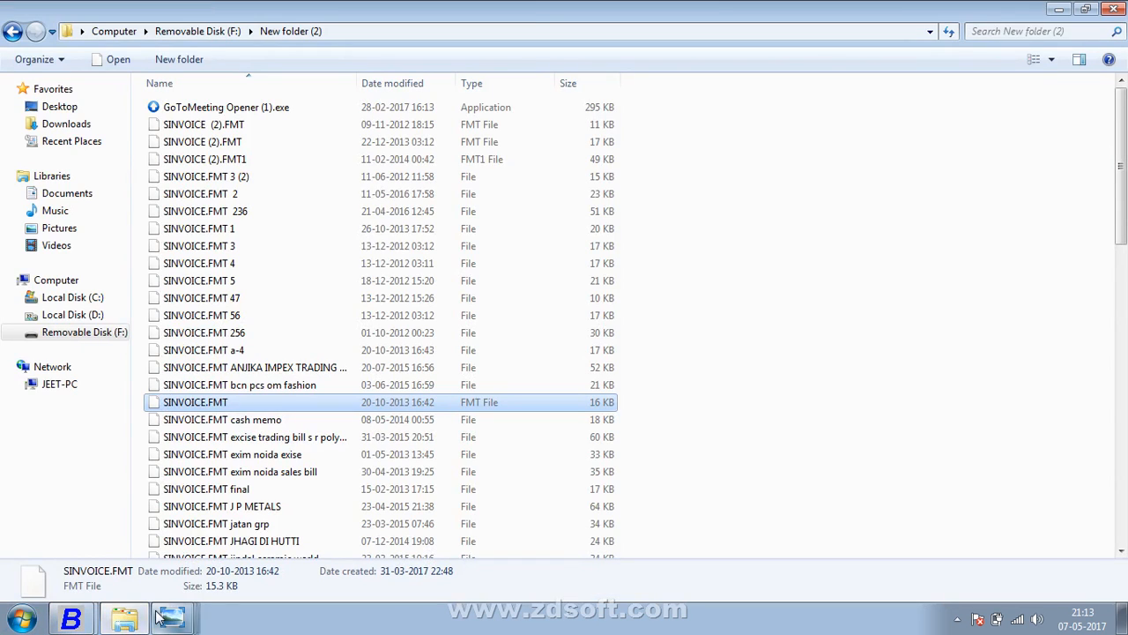
{"action": "mouse_move", "coordinate": [70, 620]}
{"action": "left_click", "coordinate": [201, 549]}
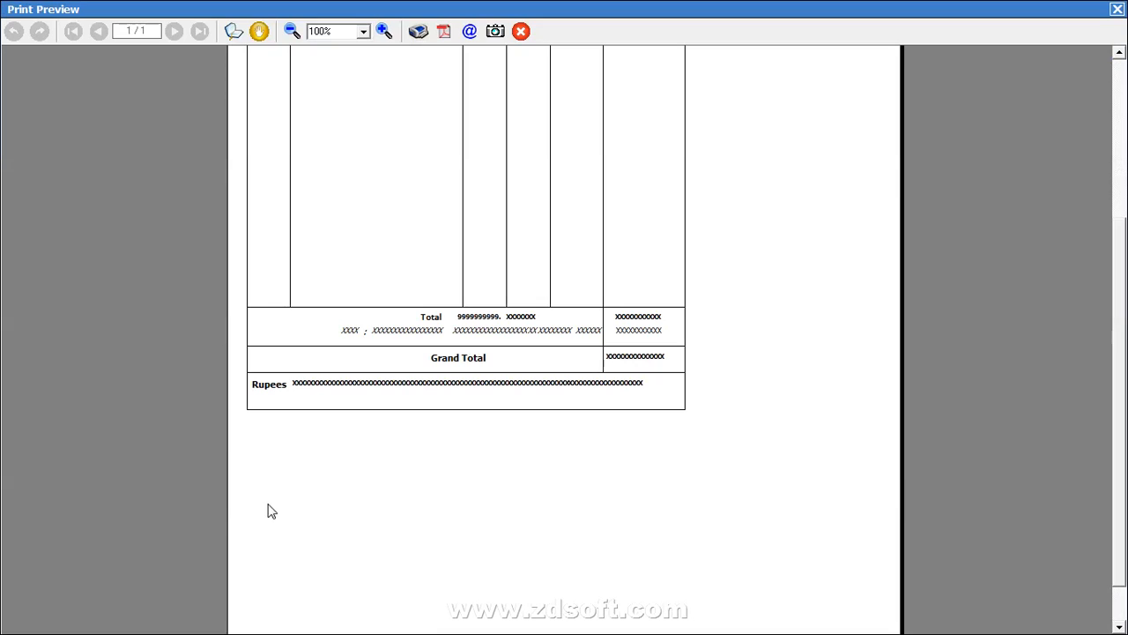
{"action": "left_click", "coordinate": [1117, 8]}
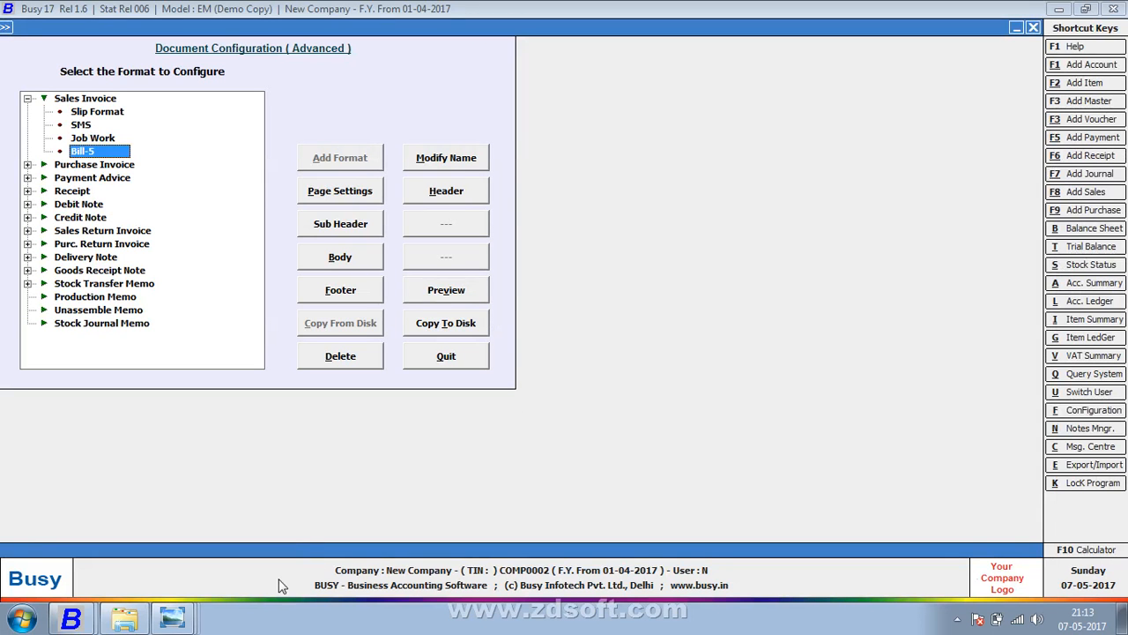
- Name the new company KR ENTERPRISES and accept Delhi as its state
{"action": "mouse_move", "coordinate": [71, 620]}
{"action": "left_click", "coordinate": [259, 578]}
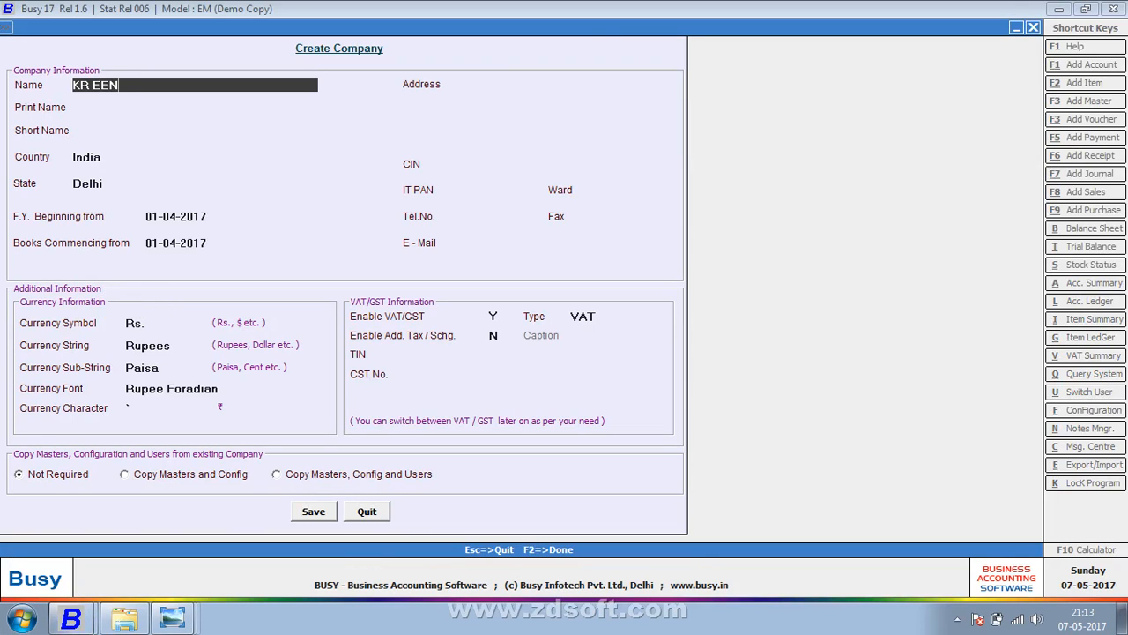
{"action": "type", "text": "ERP"}
{"action": "key", "text": "BackSpace"}
{"action": "key", "text": "BackSpace"}
{"action": "key", "text": "BackSpace"}
{"action": "key", "text": "BackSpace"}
{"action": "key", "text": "BackSpace"}
{"action": "type", "text": "NTERPRISES"}
{"action": "key", "text": "Return"}
{"action": "key", "text": "Return"}
{"action": "key", "text": "Return"}
{"action": "key", "text": "Return"}
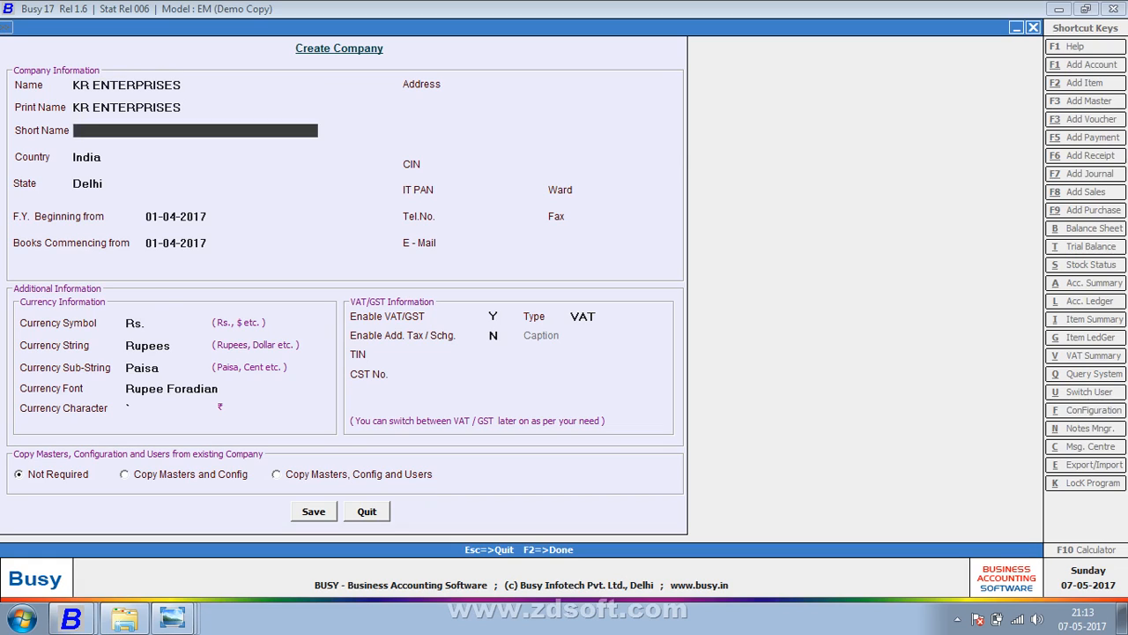
{"action": "key", "text": "Return"}
{"action": "key", "text": "Return"}
{"action": "key", "text": "Return"}
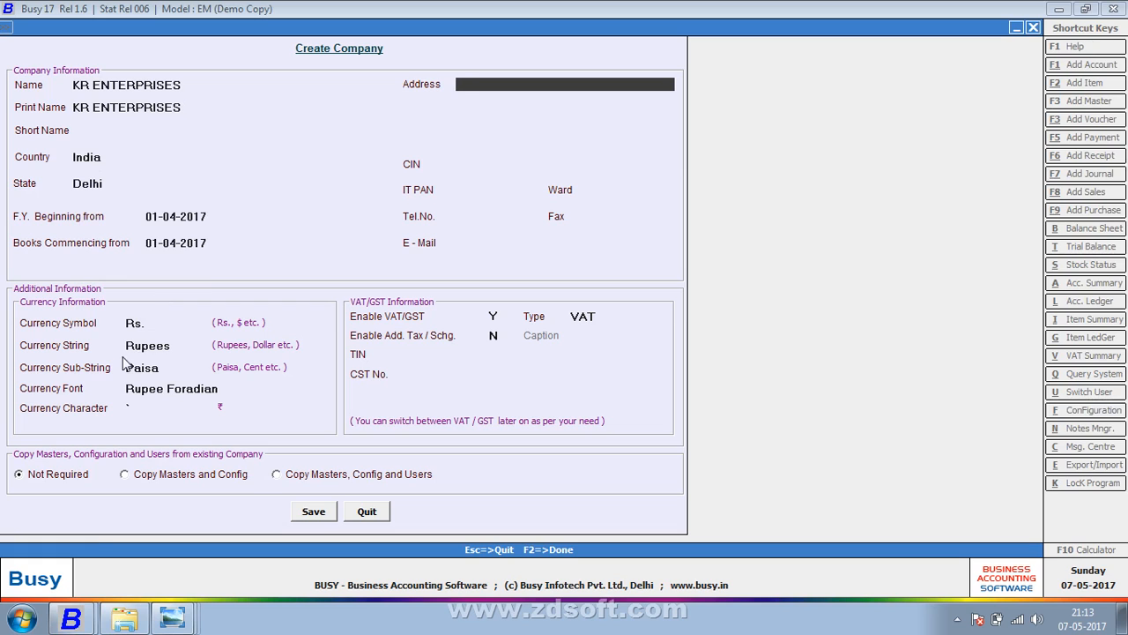
{"action": "left_click", "coordinate": [124, 622]}
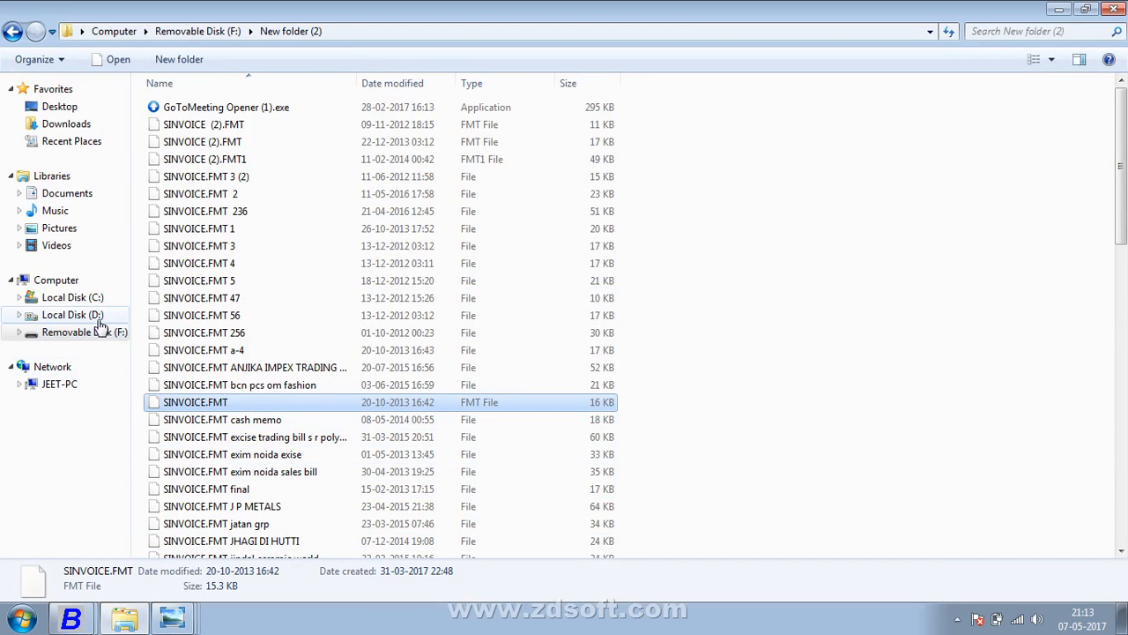
- Close the C/C-form notes photo in Photo Viewer
{"action": "left_click", "coordinate": [173, 619]}
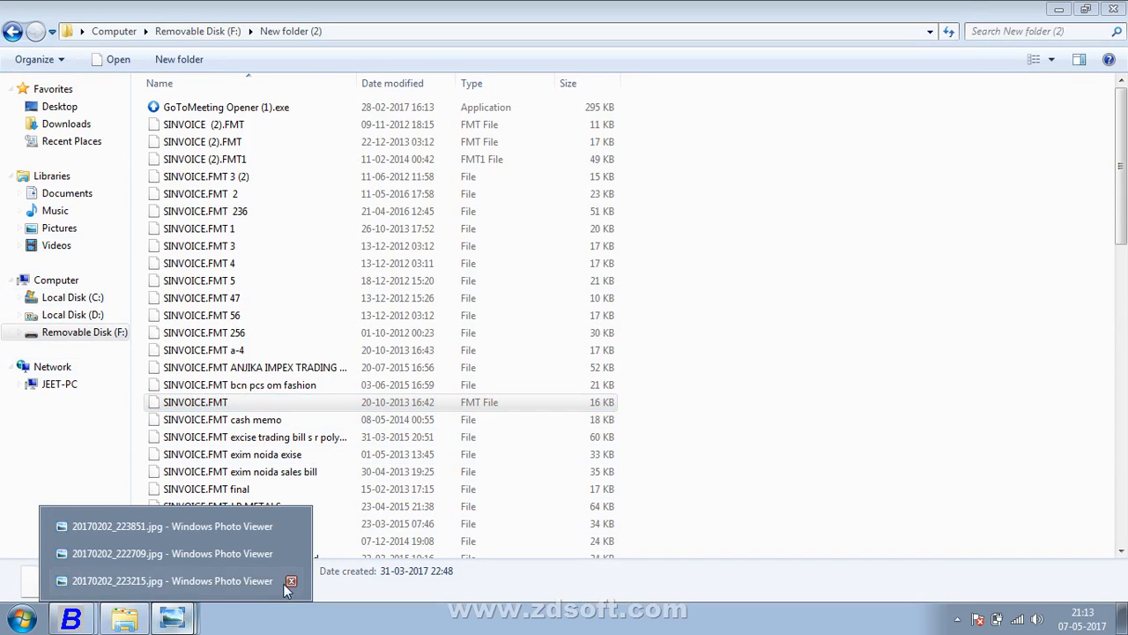
{"action": "left_click", "coordinate": [207, 578]}
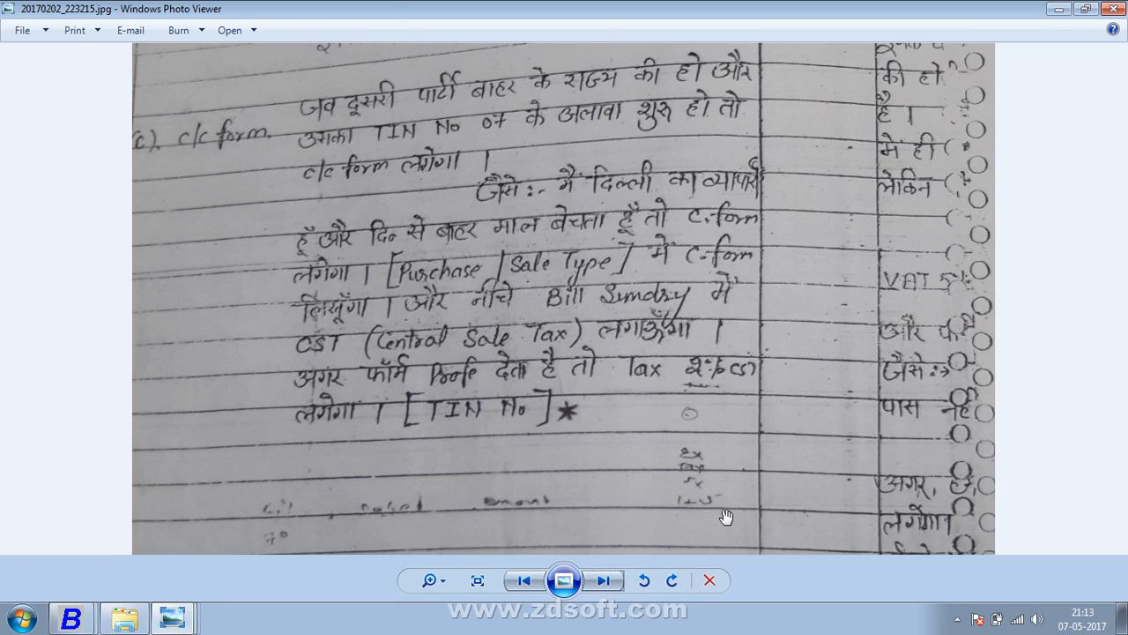
{"action": "left_click", "coordinate": [1102, 19]}
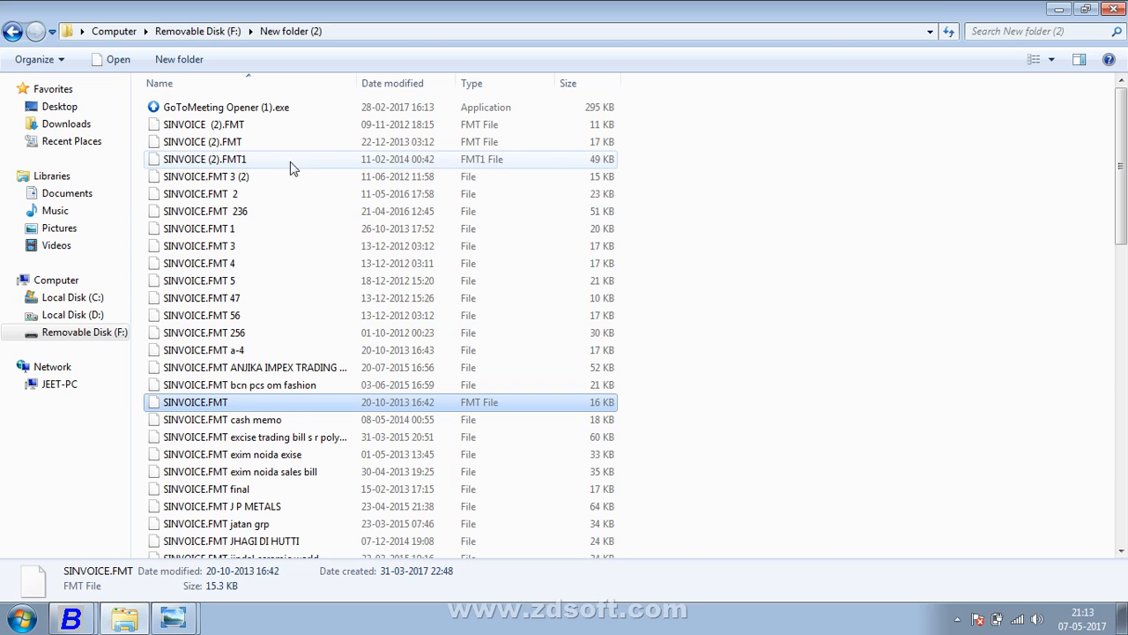
- Open the Pictures library's NOTE folder and bring up actions for photo 20170202_225655.jpg
{"action": "left_click", "coordinate": [38, 252]}
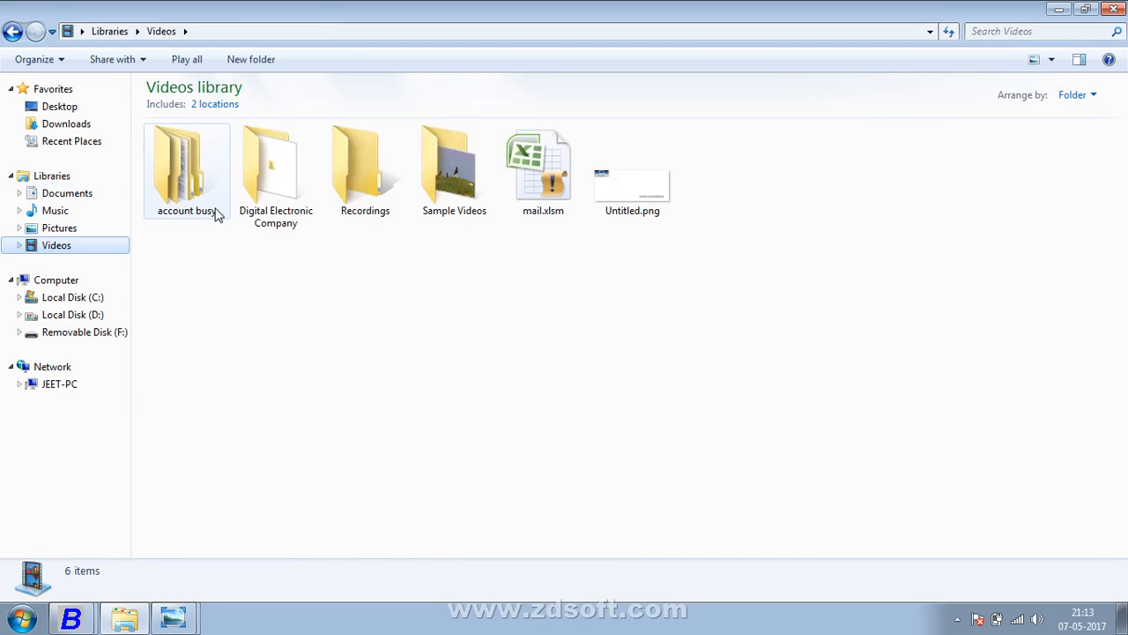
{"action": "double_click", "coordinate": [172, 202]}
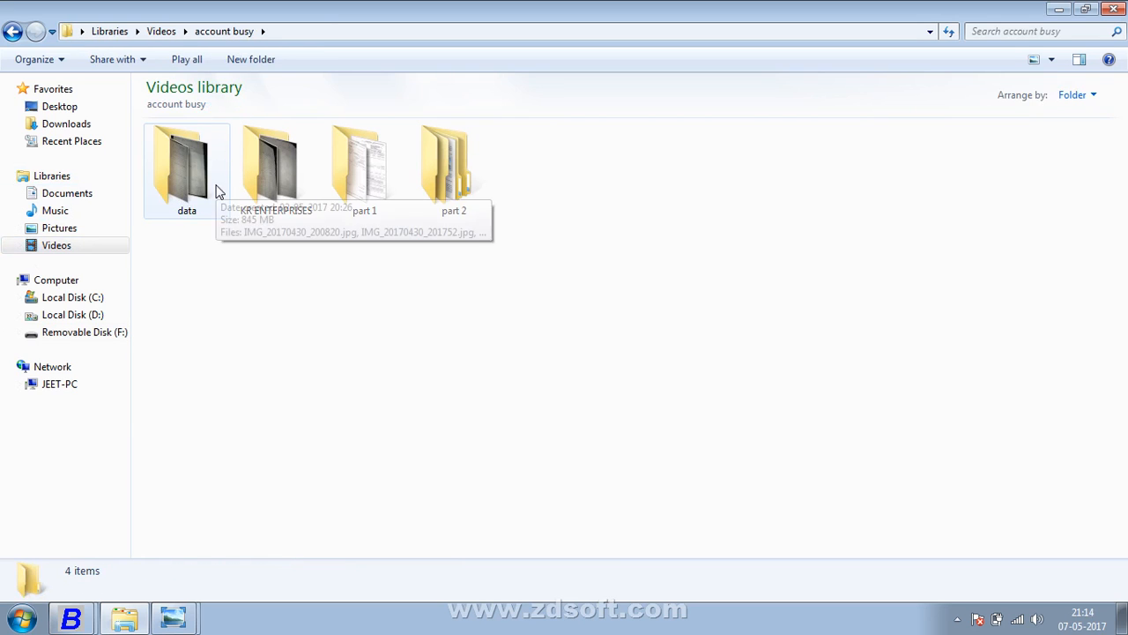
{"action": "left_click", "coordinate": [58, 245]}
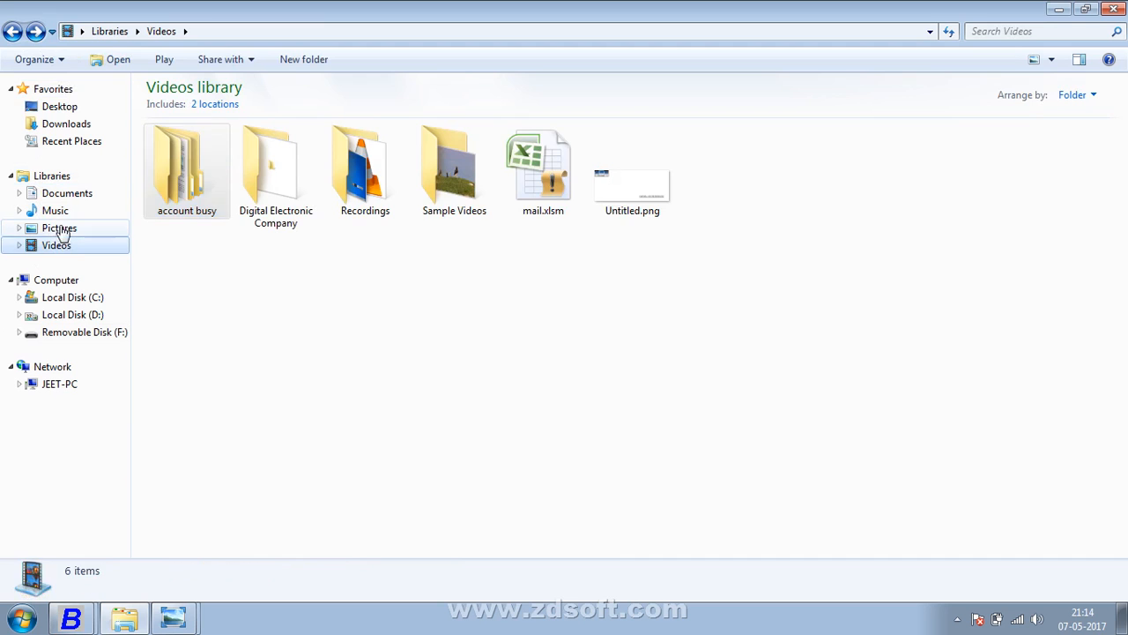
{"action": "left_click", "coordinate": [57, 228]}
{"action": "double_click", "coordinate": [221, 201]}
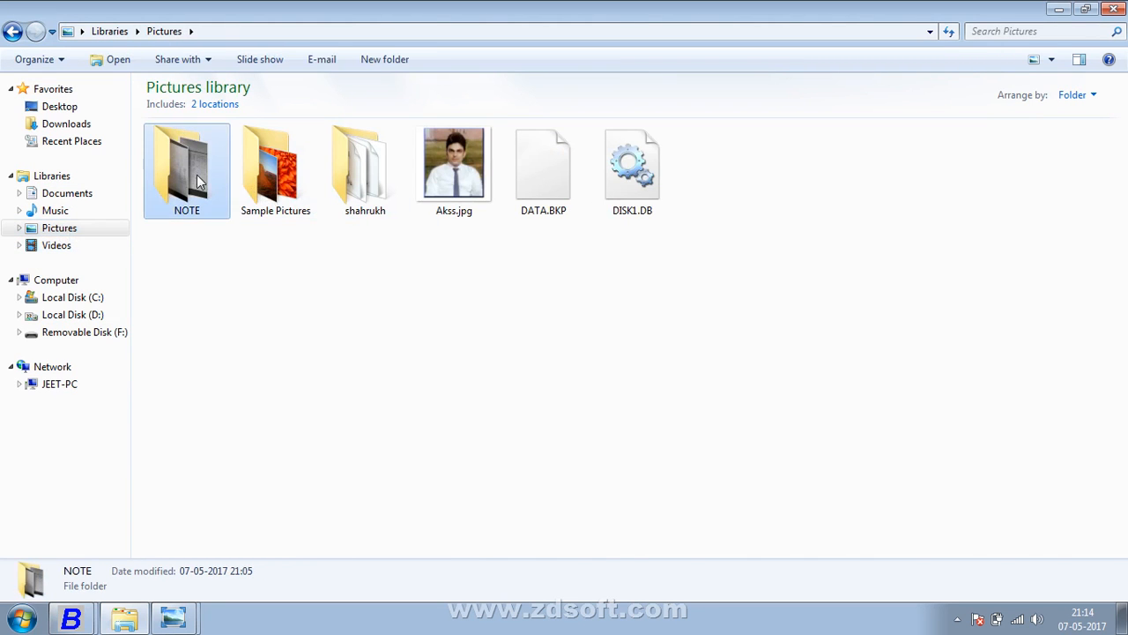
{"action": "scroll", "coordinate": [390, 308], "scroll_direction": "down", "scroll_amount": 10}
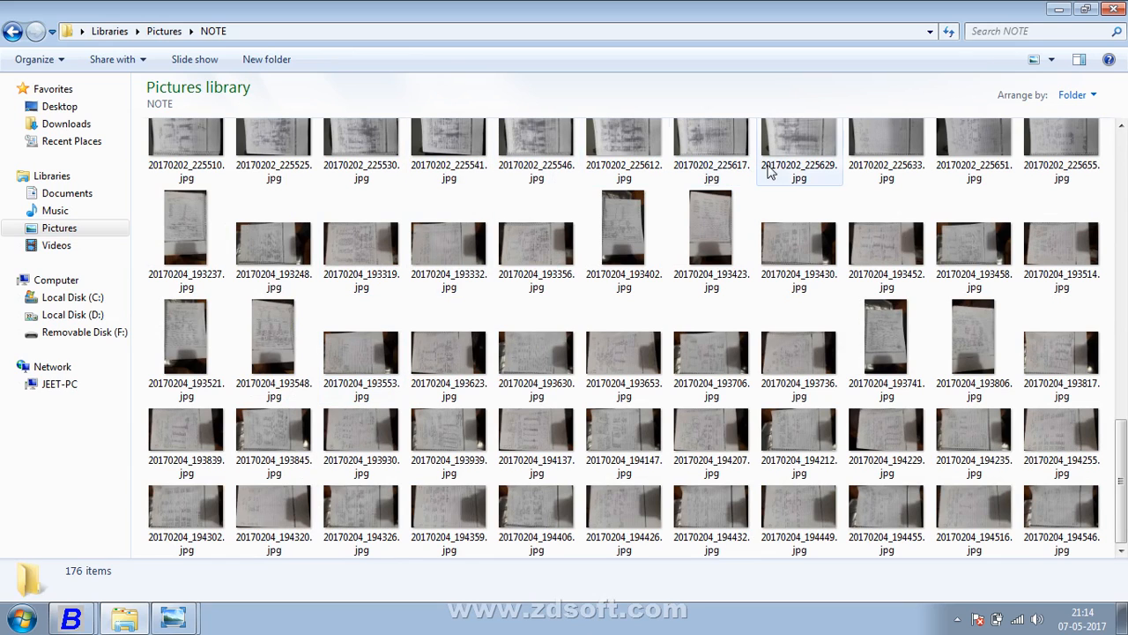
{"action": "left_click", "coordinate": [1038, 152]}
{"action": "right_click", "coordinate": [1038, 151]}
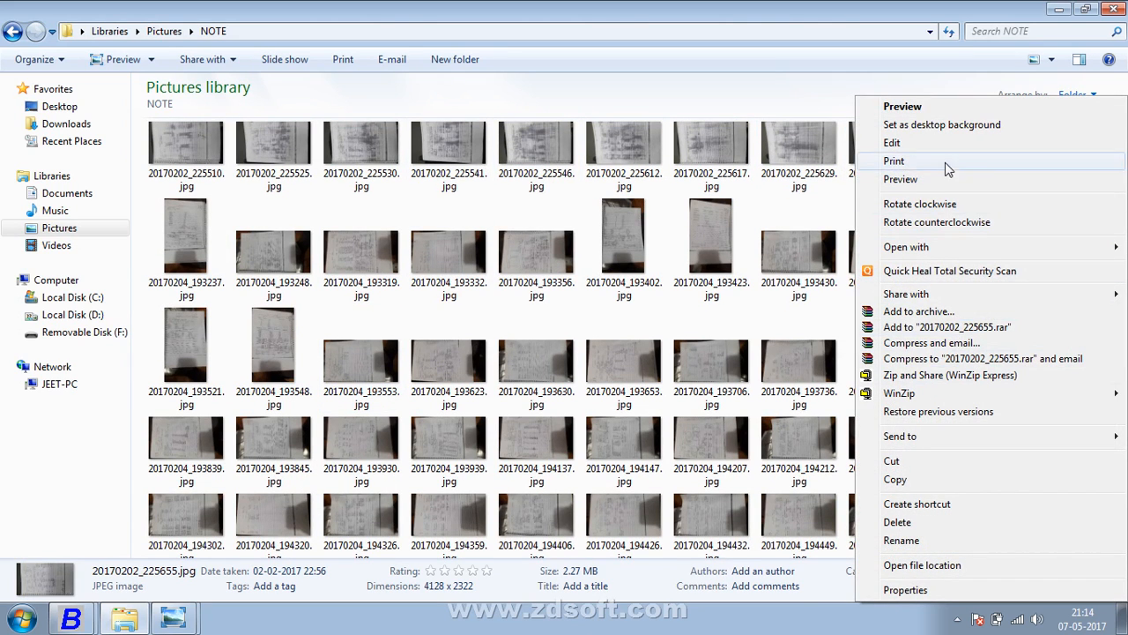
- Preview the note photos and step back to the purchase ledger page 20170202_224656.jpg
{"action": "left_click", "coordinate": [903, 107]}
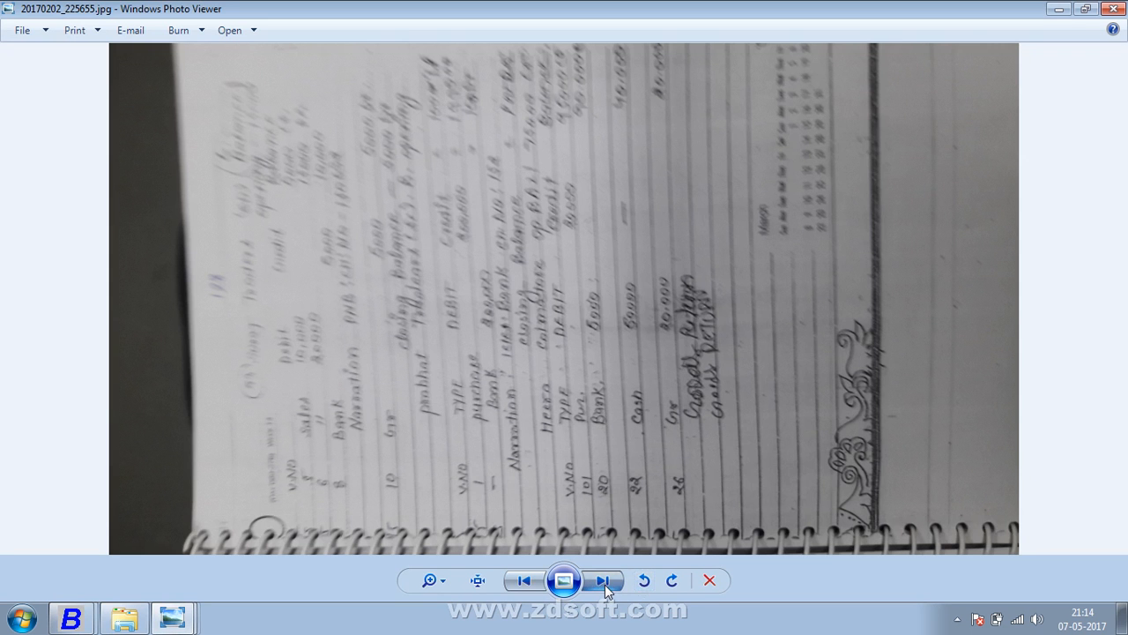
{"action": "left_click", "coordinate": [604, 581]}
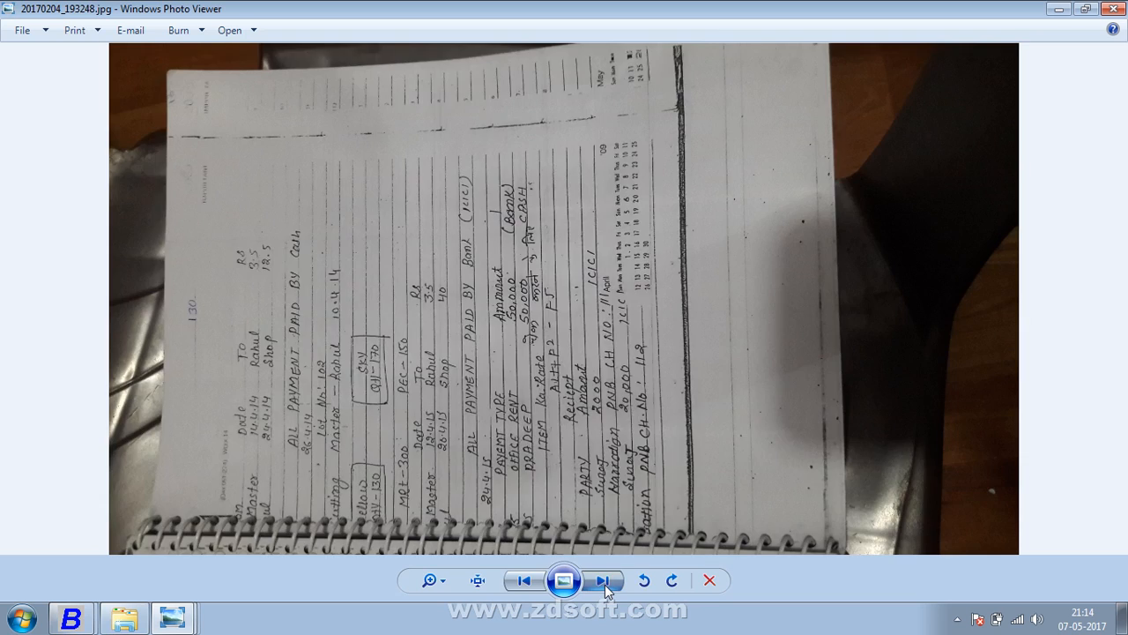
{"action": "left_click", "coordinate": [541, 575]}
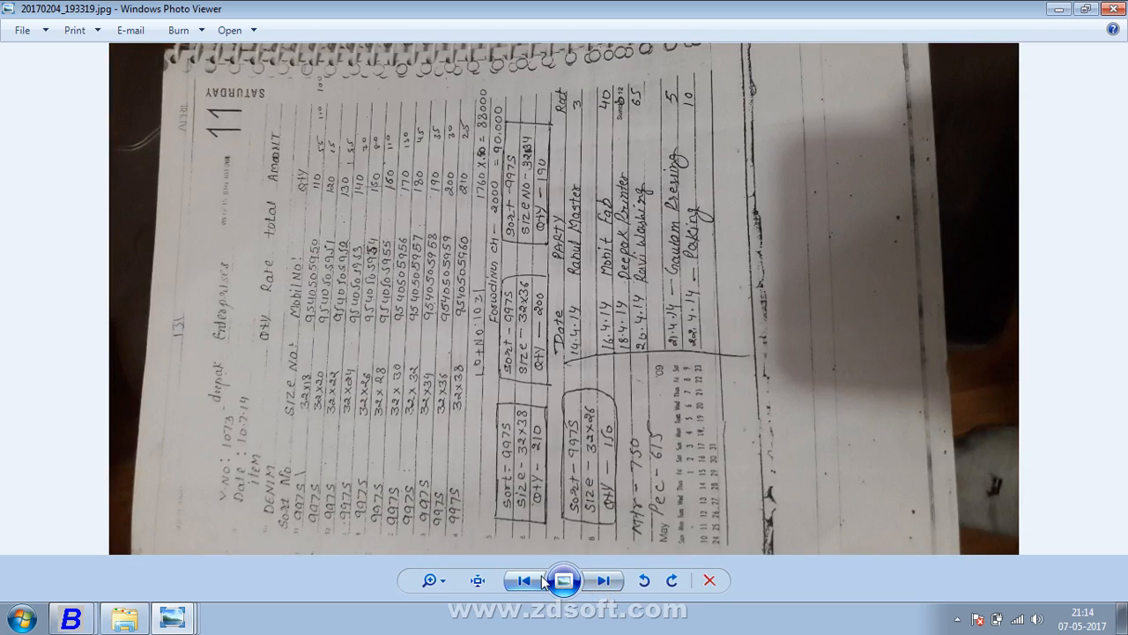
{"action": "left_click", "coordinate": [542, 575]}
{"action": "left_click", "coordinate": [541, 576]}
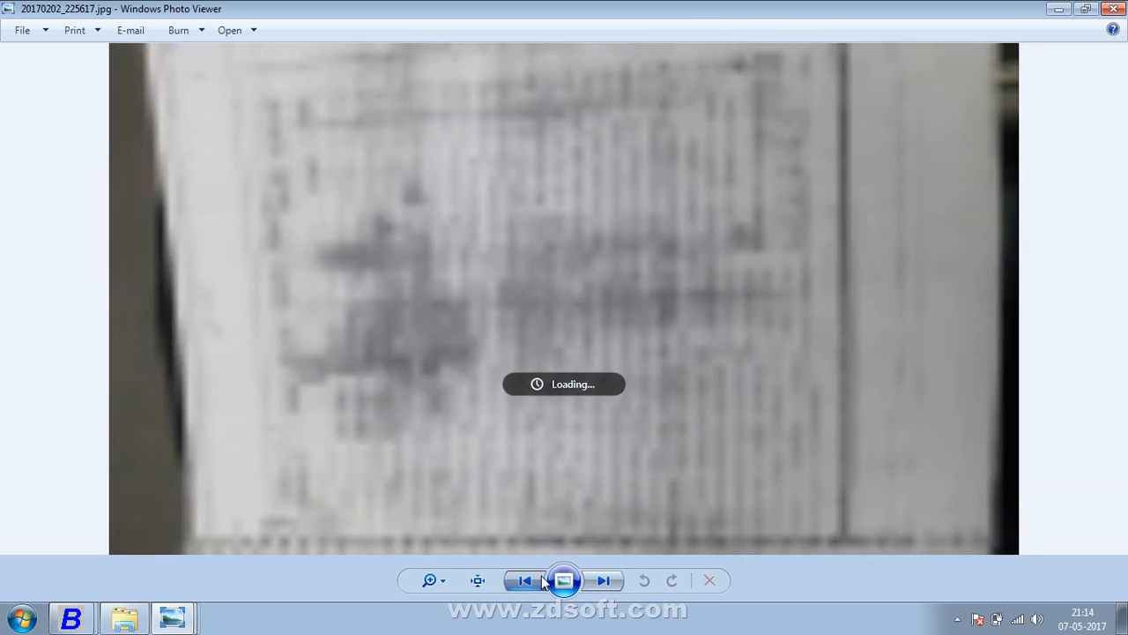
{"action": "left_click", "coordinate": [541, 576]}
{"action": "left_click", "coordinate": [541, 575]}
{"action": "left_click", "coordinate": [542, 575]}
{"action": "left_click", "coordinate": [541, 575]}
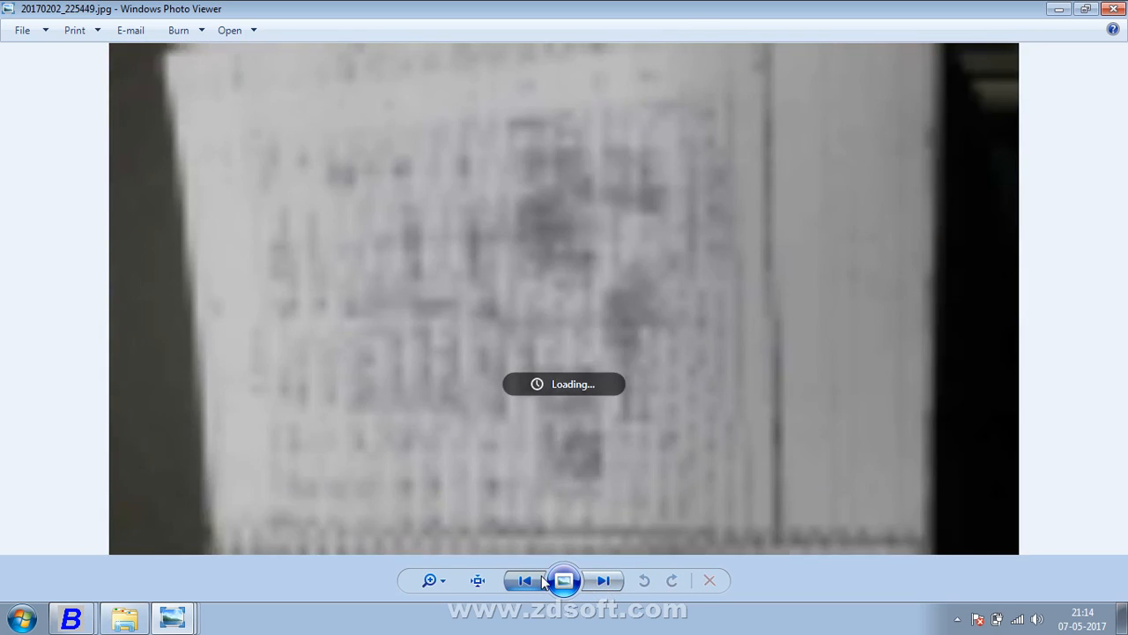
{"action": "left_click", "coordinate": [541, 576]}
{"action": "left_click", "coordinate": [541, 575]}
{"action": "left_click", "coordinate": [541, 576]}
{"action": "left_click", "coordinate": [541, 575]}
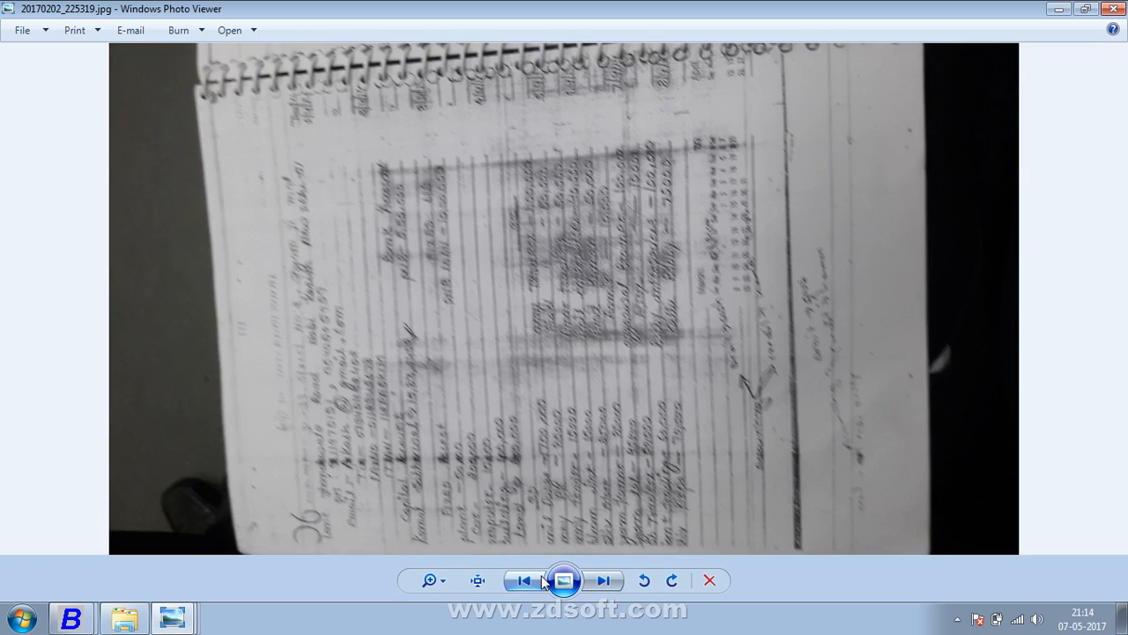
{"action": "left_click", "coordinate": [541, 576]}
{"action": "left_click", "coordinate": [541, 576]}
{"action": "left_click", "coordinate": [541, 575]}
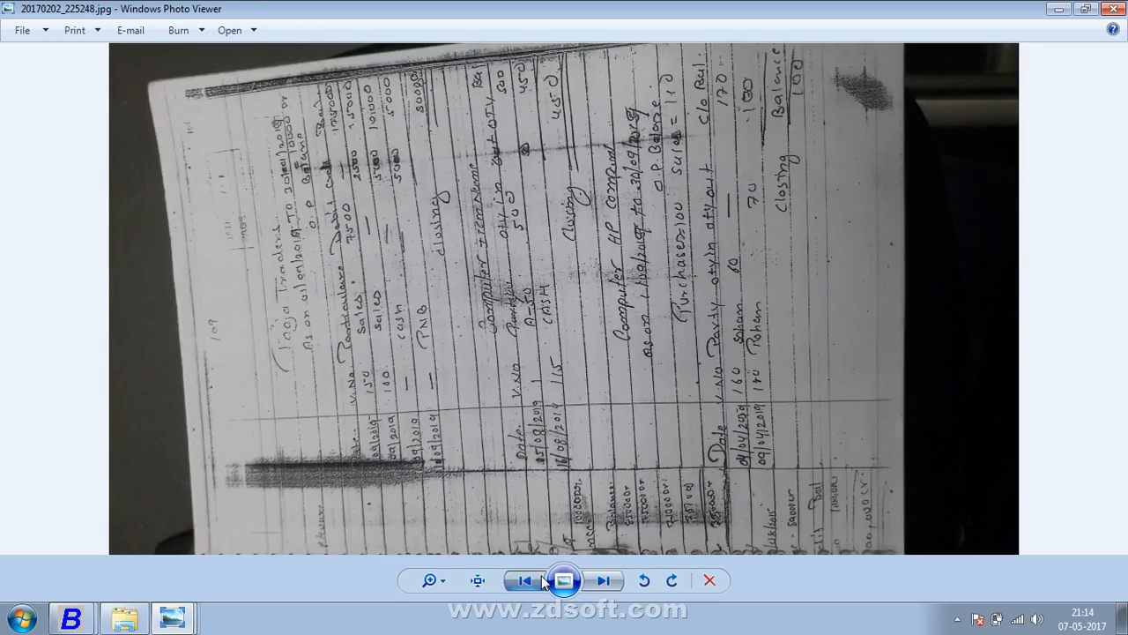
{"action": "left_click", "coordinate": [541, 576]}
{"action": "left_click", "coordinate": [541, 576]}
{"action": "left_click", "coordinate": [541, 575]}
{"action": "left_click", "coordinate": [541, 576]}
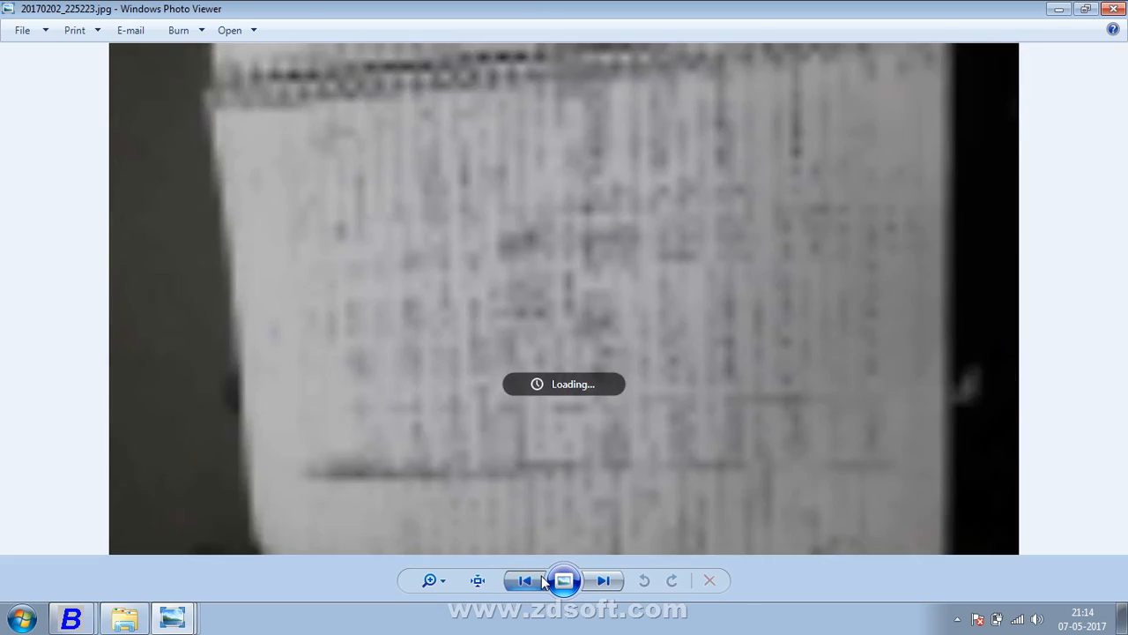
{"action": "left_click", "coordinate": [541, 575]}
{"action": "left_click", "coordinate": [541, 575]}
{"action": "left_click", "coordinate": [541, 576]}
{"action": "left_click", "coordinate": [541, 575]}
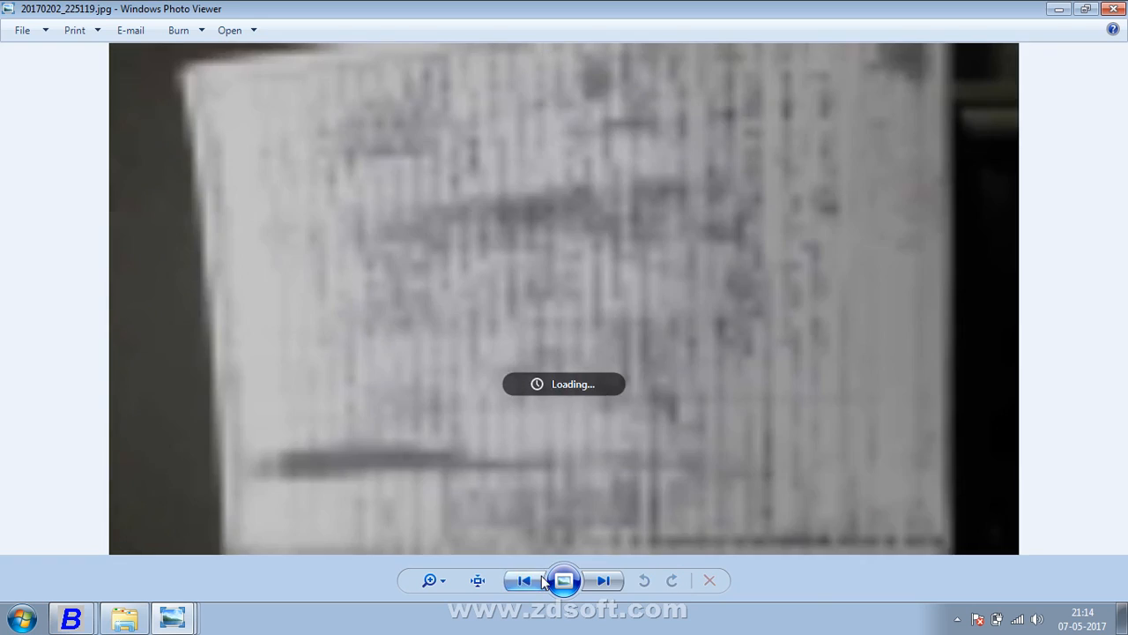
{"action": "left_click", "coordinate": [541, 576]}
{"action": "left_click", "coordinate": [541, 575]}
{"action": "left_click", "coordinate": [541, 575]}
{"action": "left_click", "coordinate": [541, 575]}
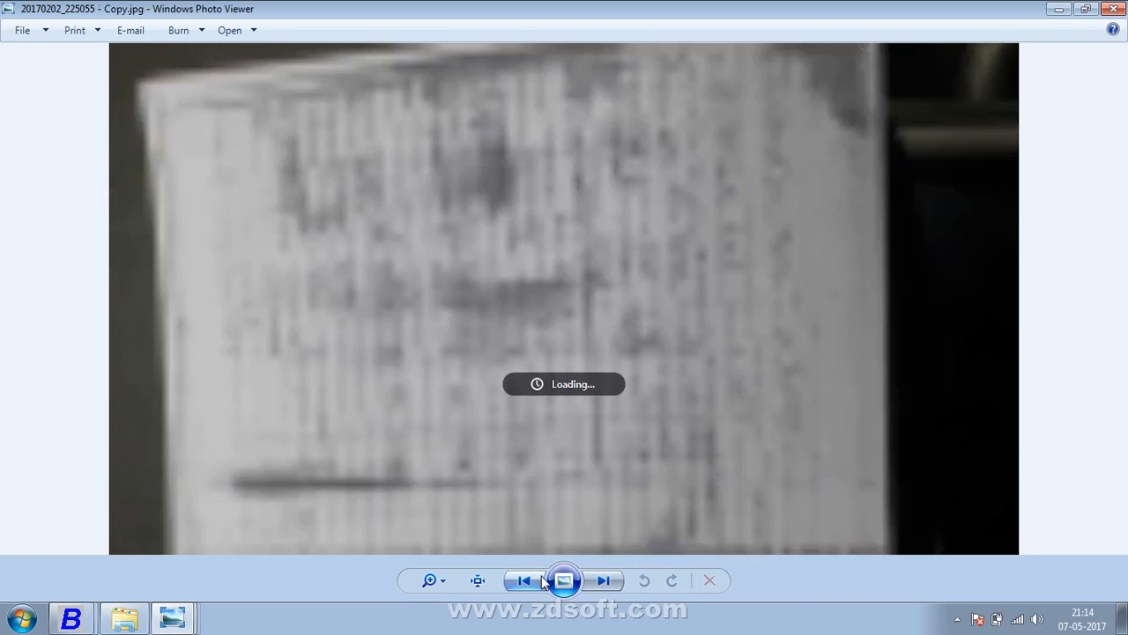
{"action": "left_click", "coordinate": [542, 576]}
{"action": "left_click", "coordinate": [542, 576]}
{"action": "left_click", "coordinate": [541, 575]}
{"action": "left_click", "coordinate": [541, 576]}
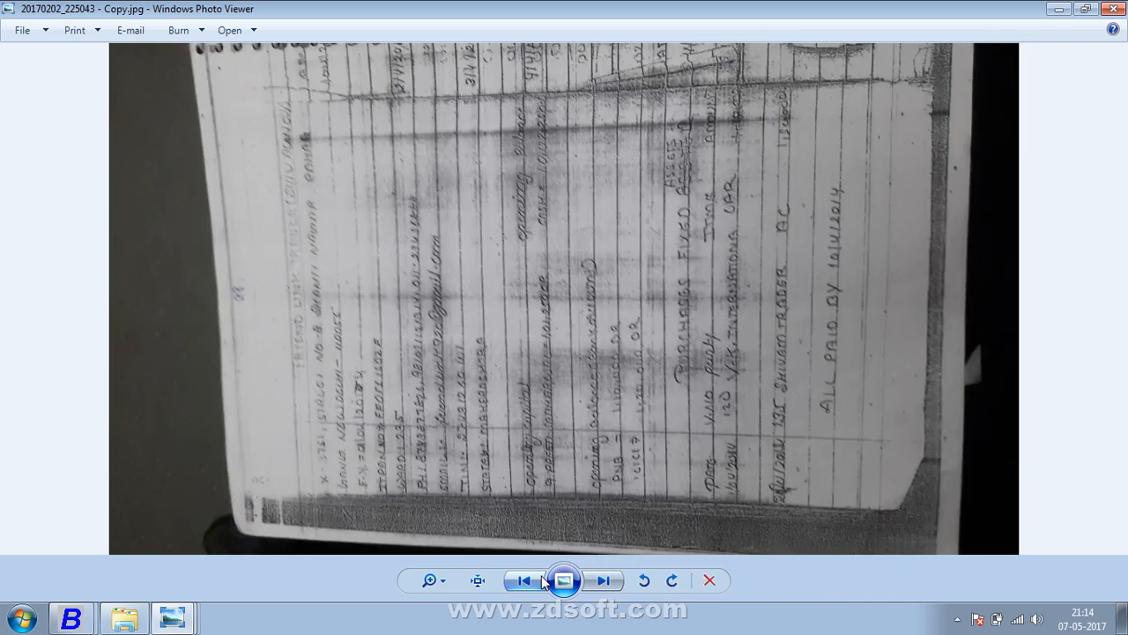
{"action": "left_click", "coordinate": [541, 576]}
{"action": "left_click", "coordinate": [541, 575]}
{"action": "left_click", "coordinate": [541, 575]}
{"action": "left_click", "coordinate": [541, 576]}
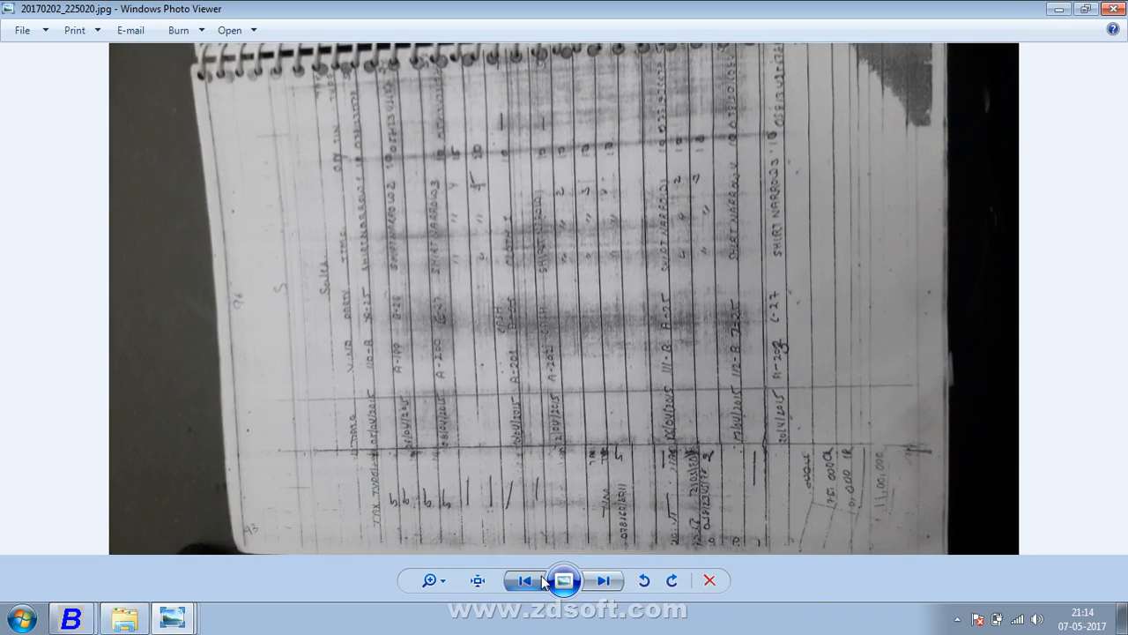
{"action": "left_click", "coordinate": [541, 576]}
{"action": "left_click", "coordinate": [541, 576]}
{"action": "left_click", "coordinate": [541, 576]}
{"action": "left_click", "coordinate": [541, 576]}
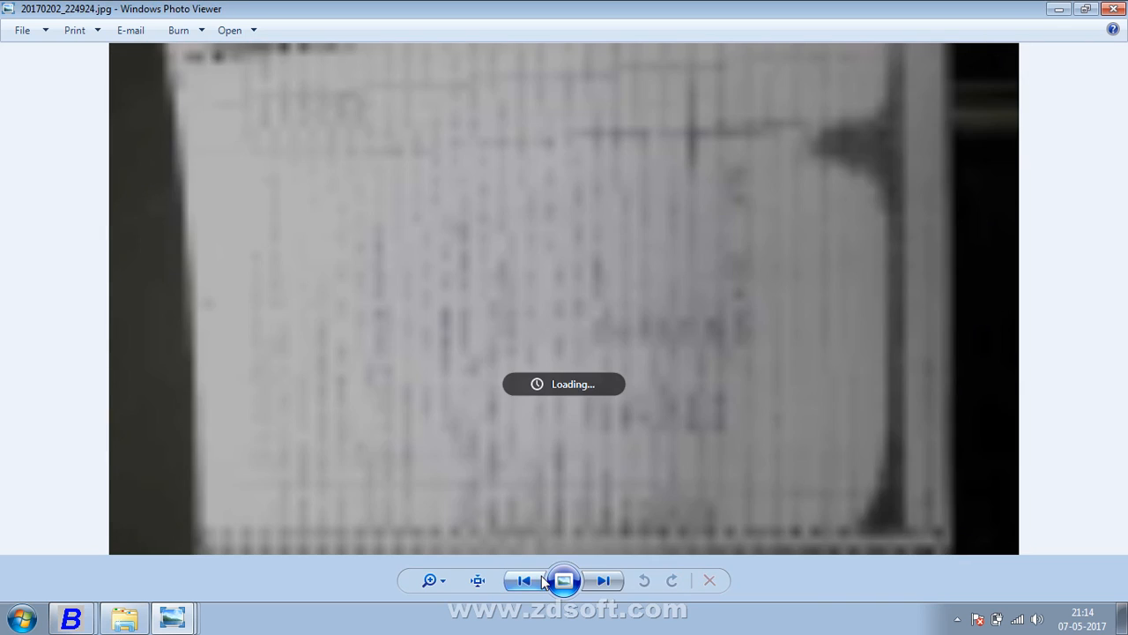
{"action": "left_click", "coordinate": [541, 576]}
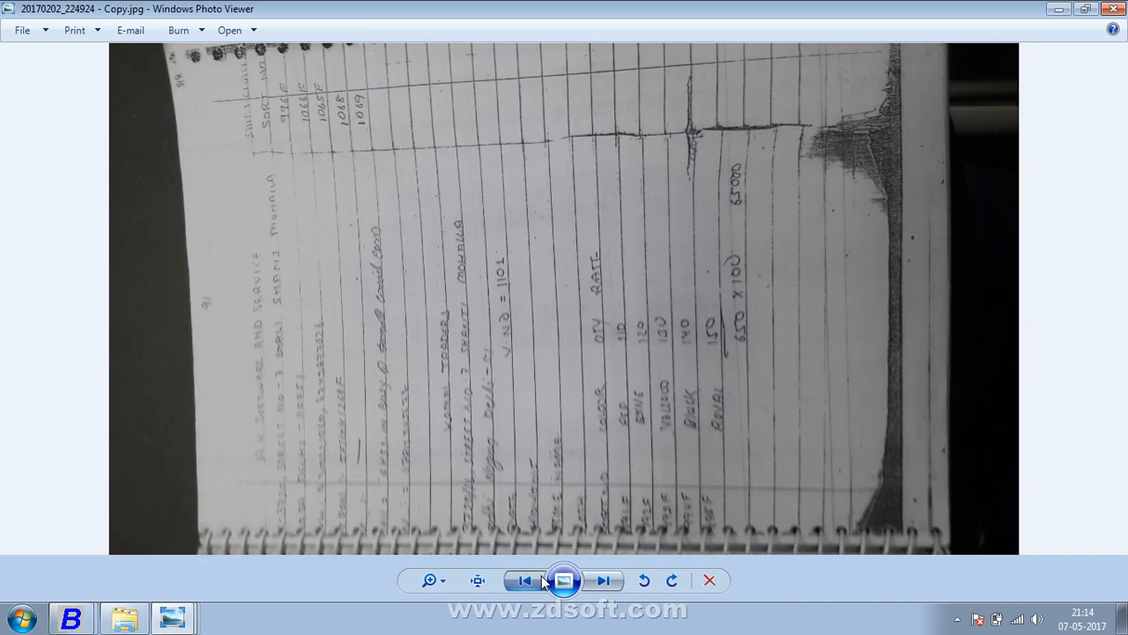
{"action": "left_click", "coordinate": [541, 576]}
{"action": "left_click", "coordinate": [541, 575]}
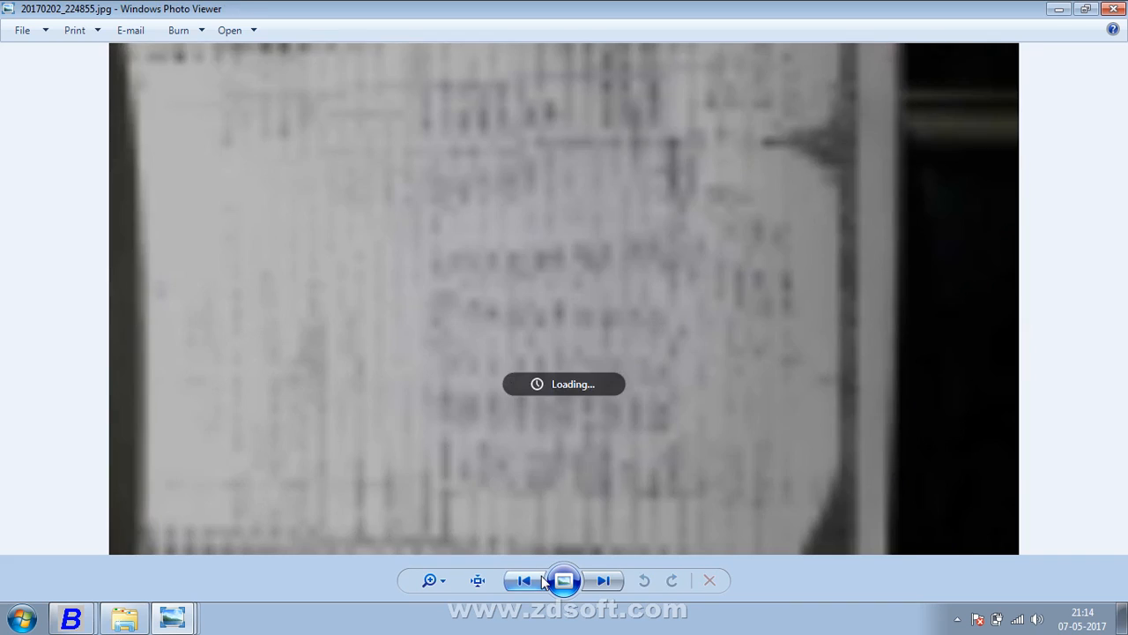
{"action": "left_click", "coordinate": [541, 575]}
{"action": "left_click", "coordinate": [542, 576]}
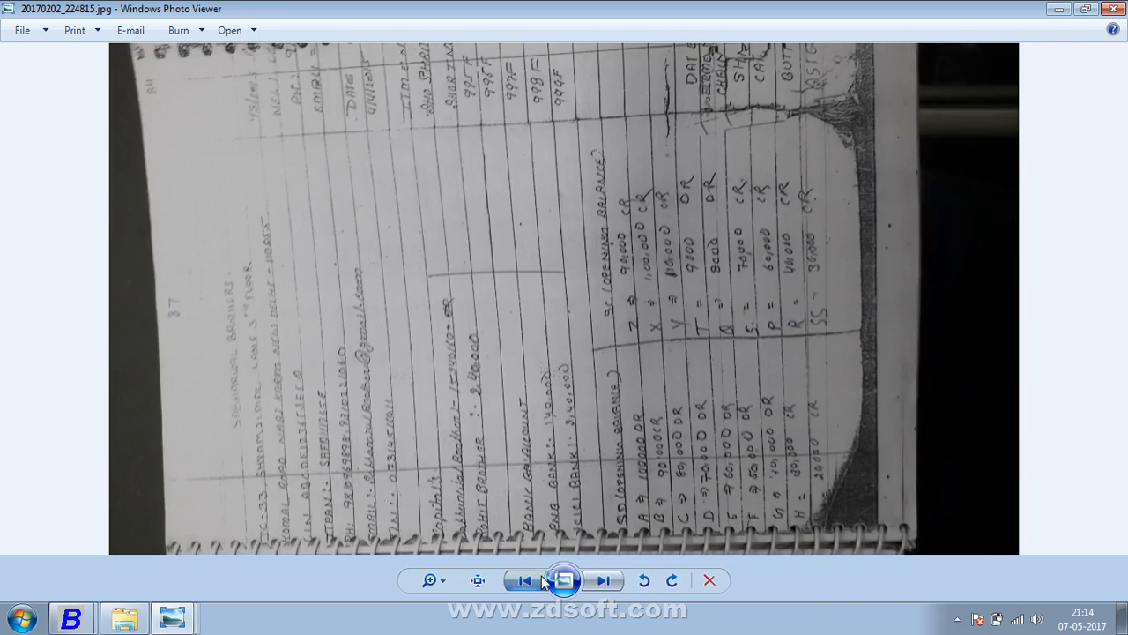
{"action": "left_click", "coordinate": [541, 575]}
{"action": "left_click", "coordinate": [542, 575]}
{"action": "left_click", "coordinate": [541, 576]}
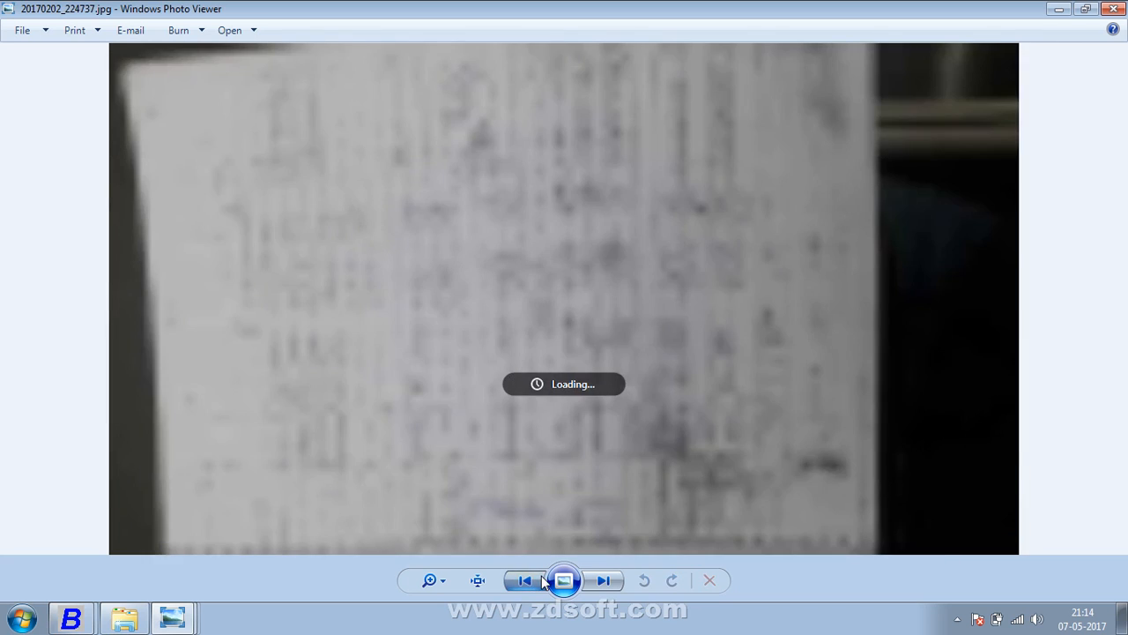
{"action": "left_click", "coordinate": [542, 575]}
{"action": "left_click", "coordinate": [541, 576]}
{"action": "left_click", "coordinate": [541, 575]}
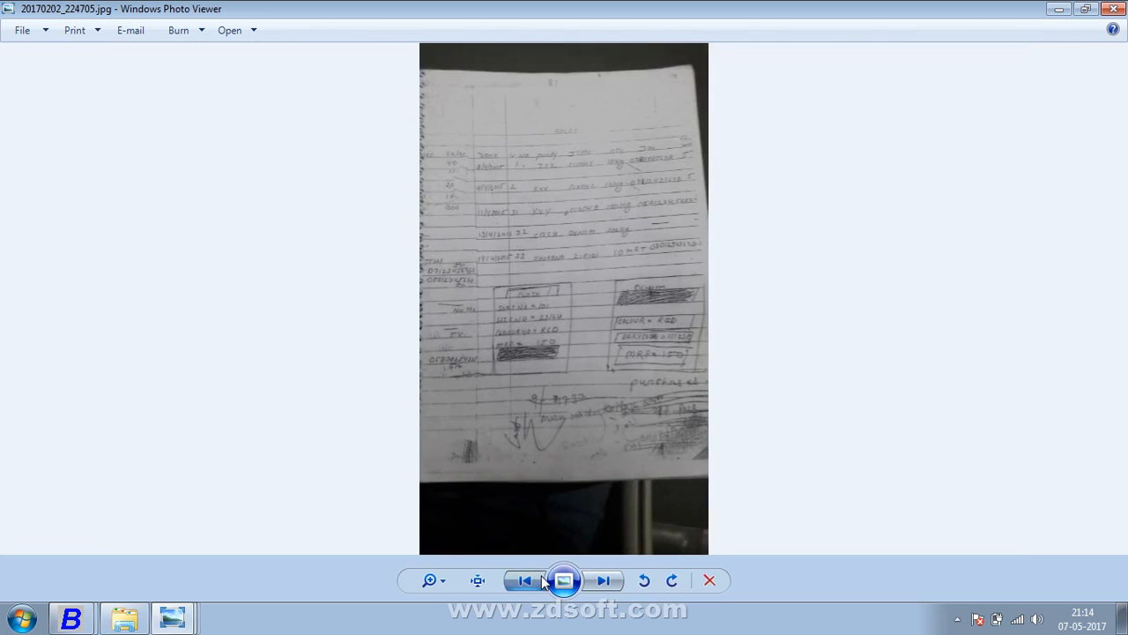
{"action": "left_click", "coordinate": [542, 575]}
- Enlarge the ledger photo to show the PURCHASES header and the FAQ CLOTH2 row
{"action": "scroll", "coordinate": [622, 481], "scroll_direction": "up", "scroll_amount": 4}
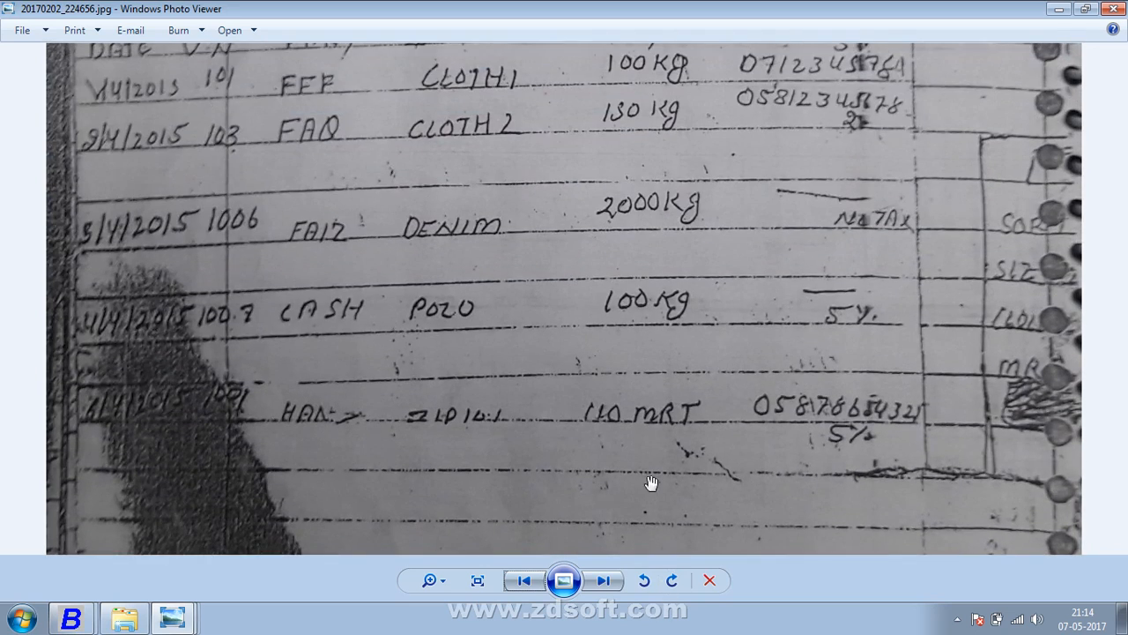
{"action": "left_click_drag", "start_coordinate": [679, 383], "coordinate": [680, 533]}
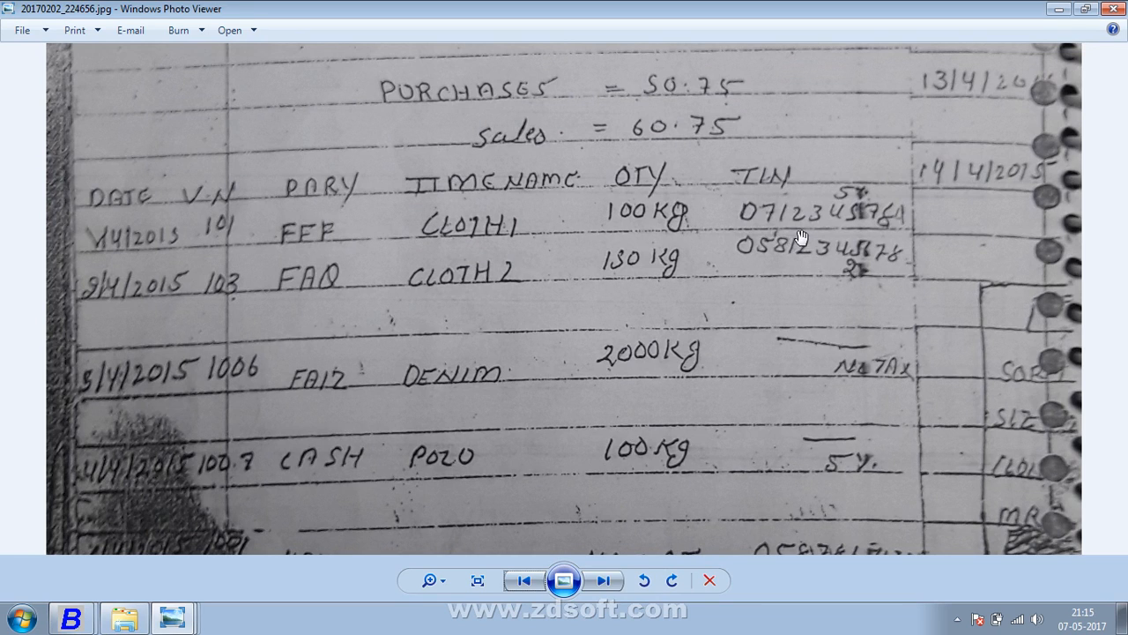
{"action": "key", "text": "alt+Tab"}
{"action": "key", "text": "alt+Tab"}
{"action": "key", "text": "alt+Tab"}
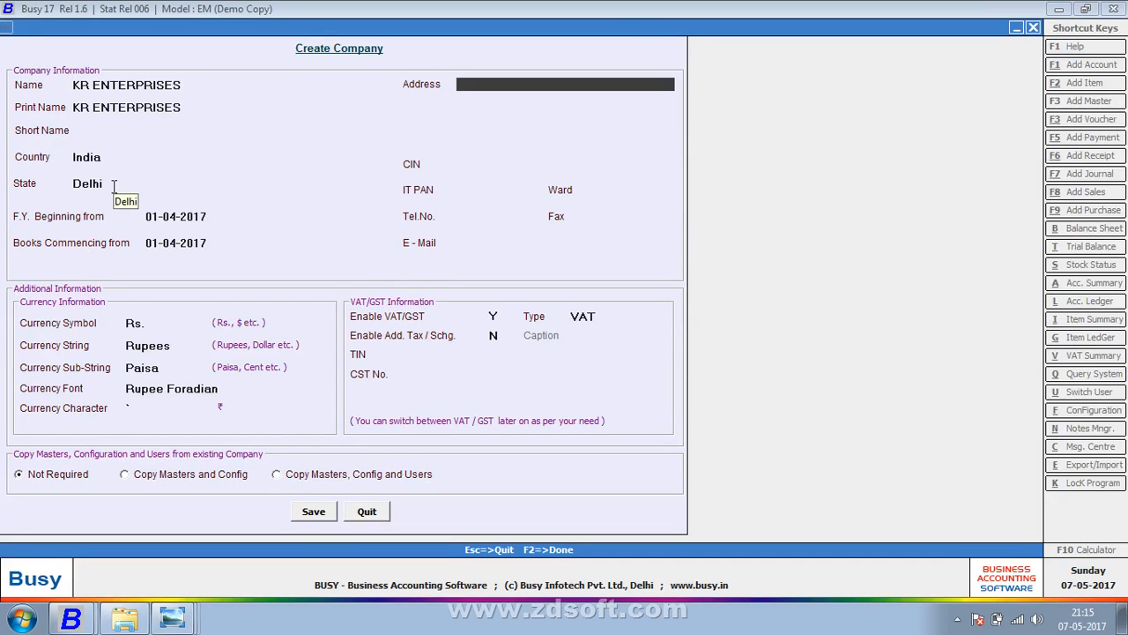
- Enter the company's VAT TIN and confirm saving the KR ENTERPRISES company details
{"action": "left_click", "coordinate": [434, 356]}
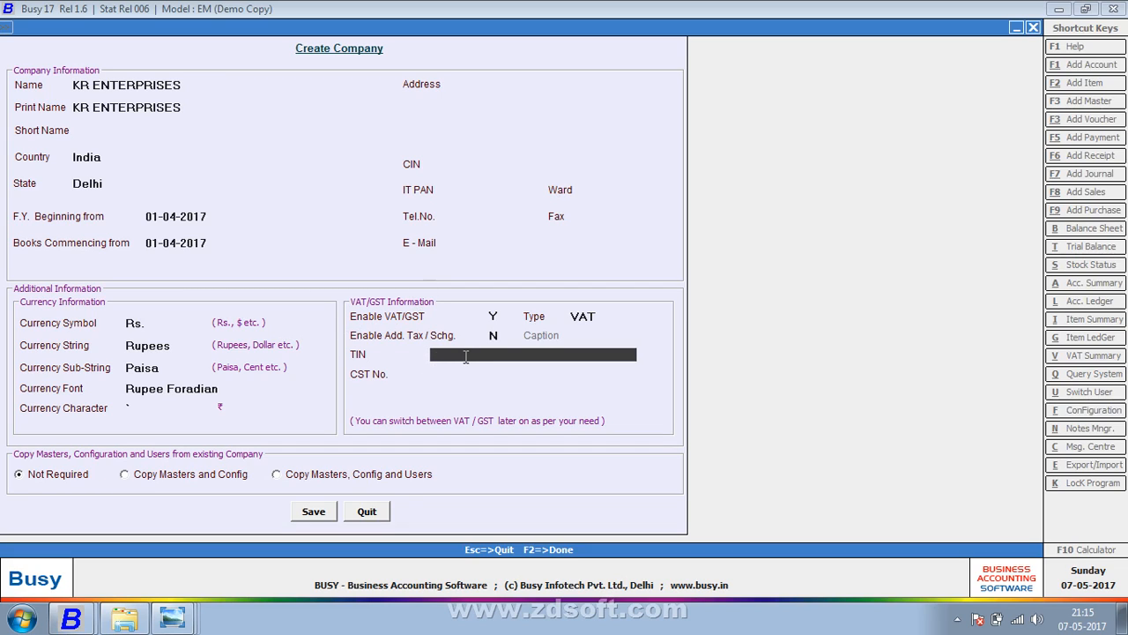
{"action": "key", "text": "Return"}
{"action": "key", "text": "Return"}
{"action": "key", "text": "Return"}
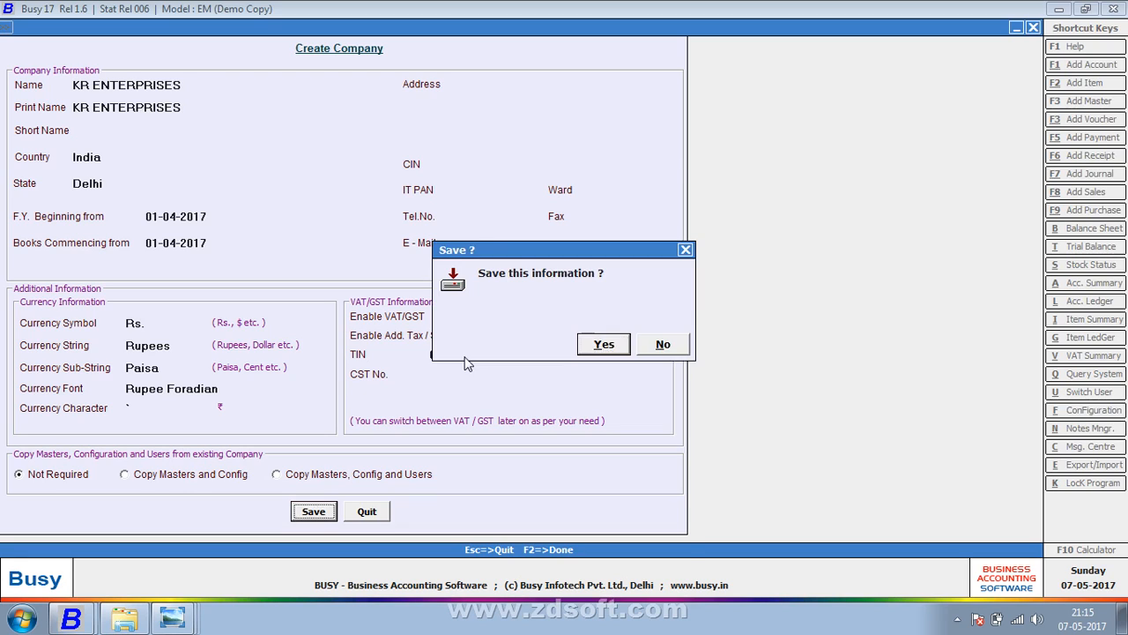
{"action": "key", "text": "Return"}
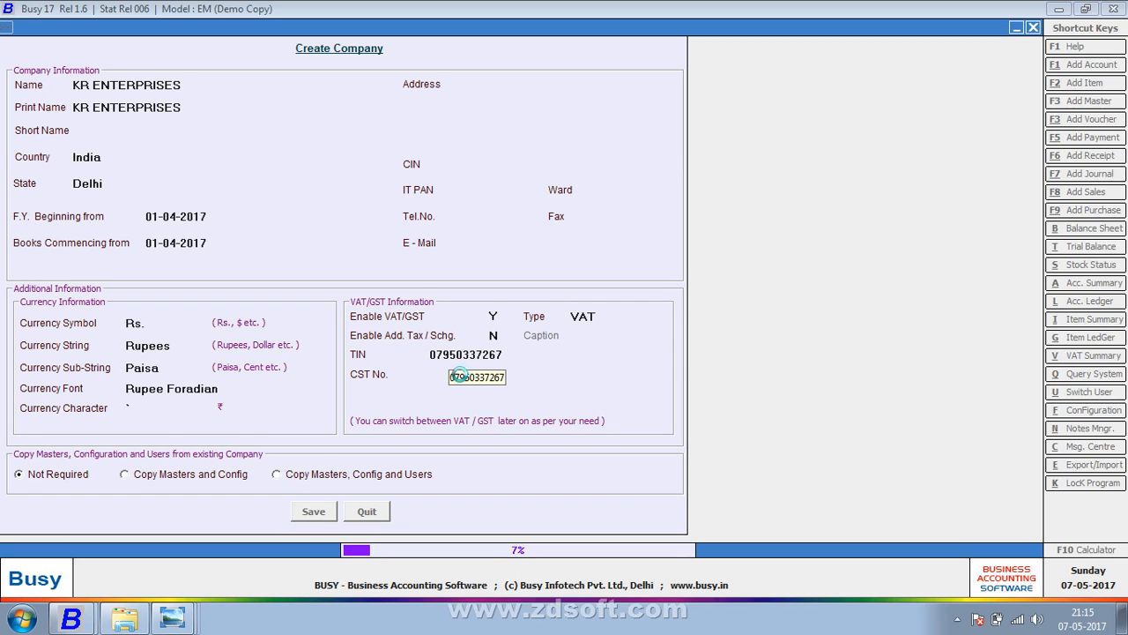
- Alternate between the ledger photo and Busy's company-creation progress, ending on the purchase sheet
{"action": "left_click", "coordinate": [183, 621]}
{"action": "left_click", "coordinate": [202, 582]}
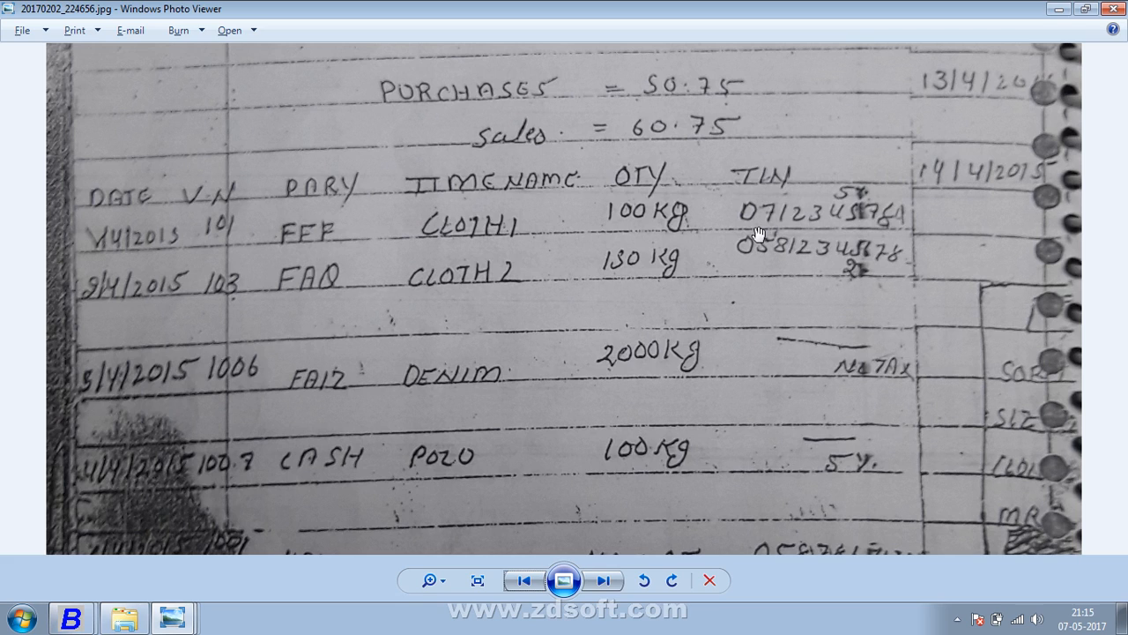
{"action": "key", "text": "alt+Tab"}
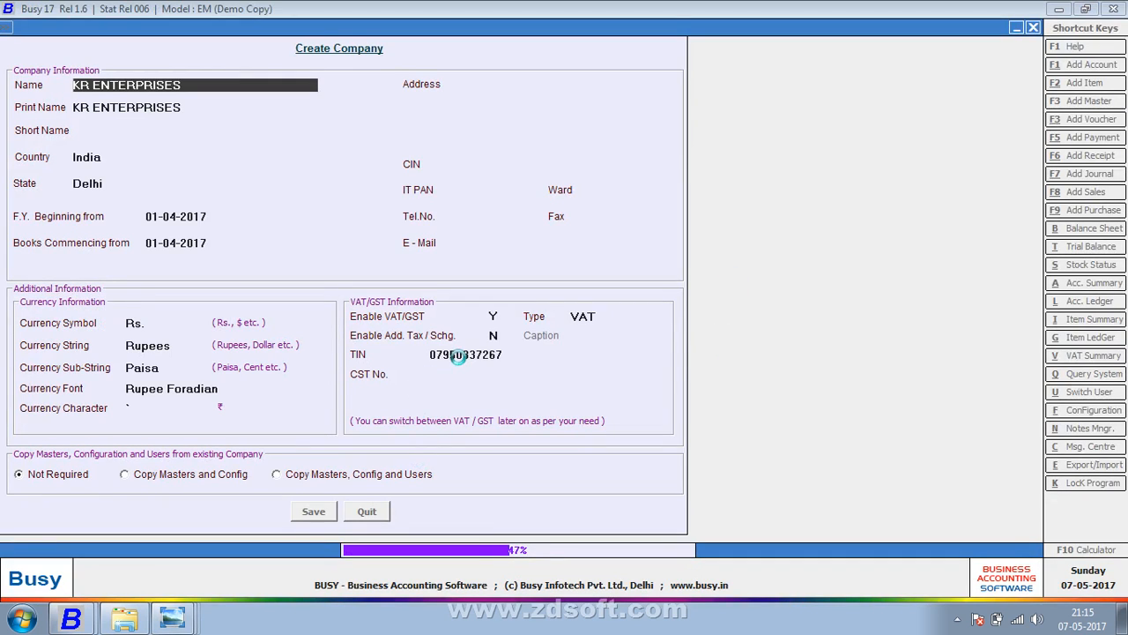
{"action": "key", "text": "Return"}
{"action": "key", "text": "alt+Tab"}
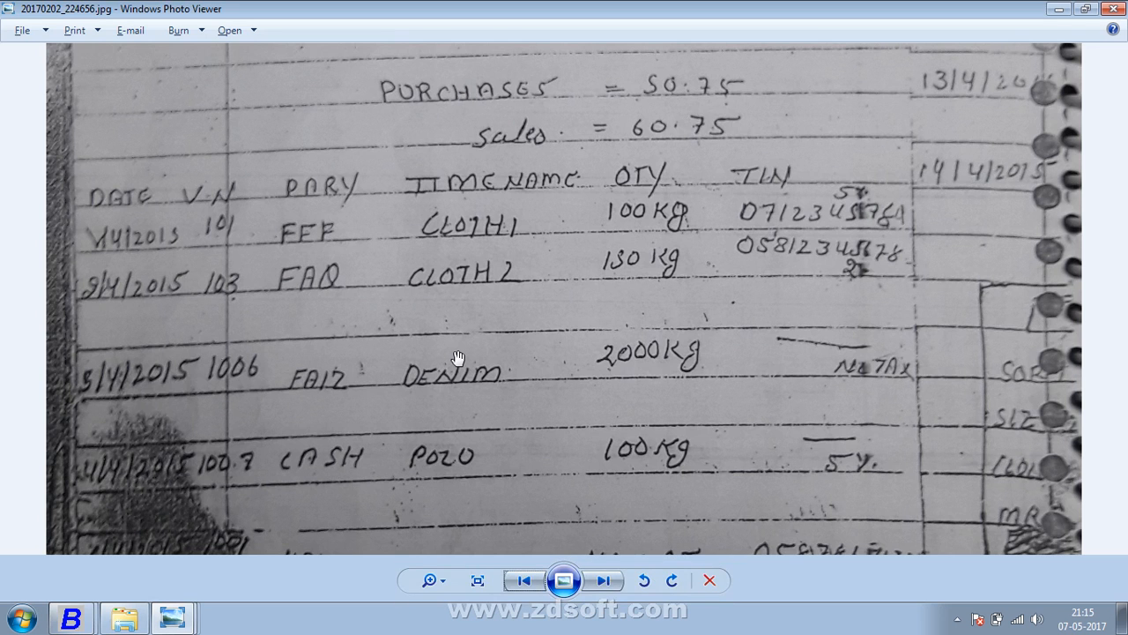
{"action": "key", "text": "alt+Tab"}
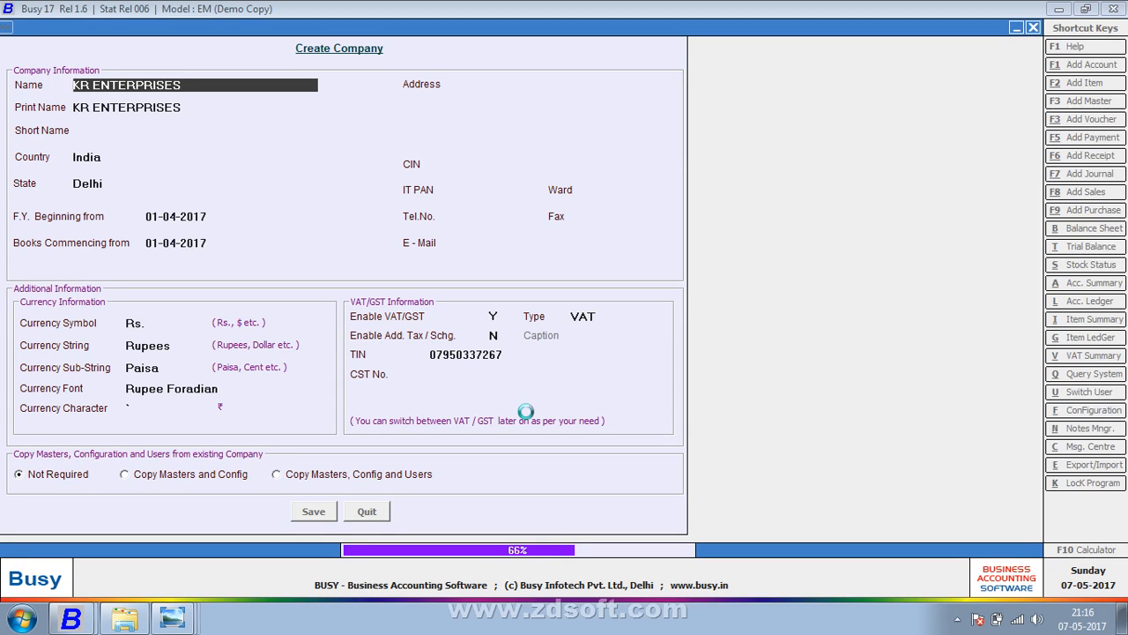
{"action": "key", "text": "alt+Tab"}
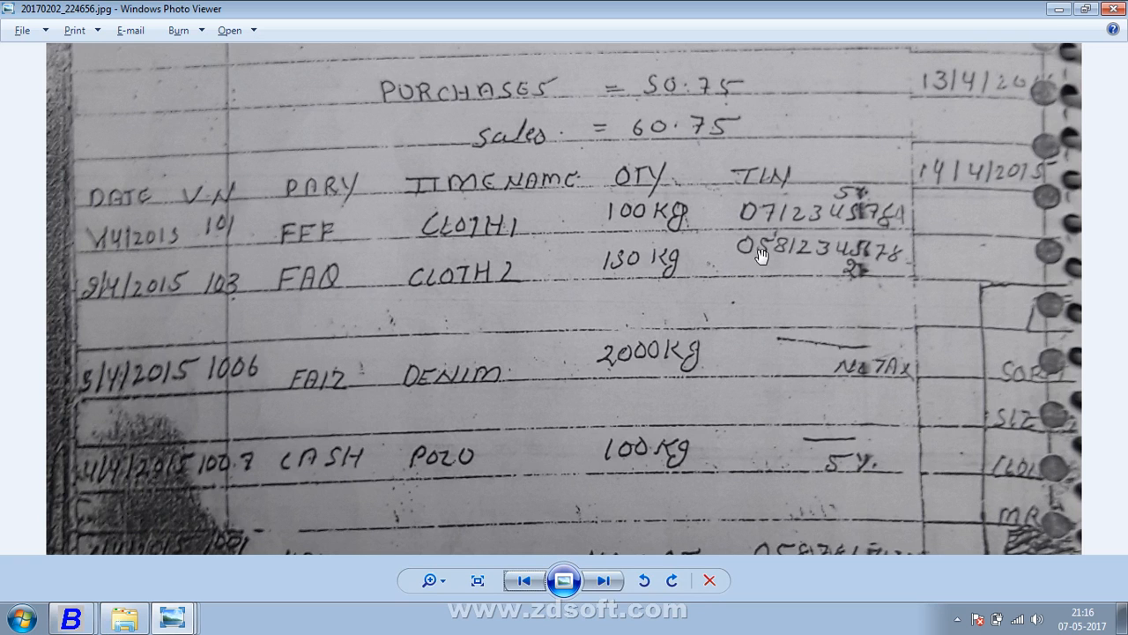
{"action": "key", "text": "alt+Tab"}
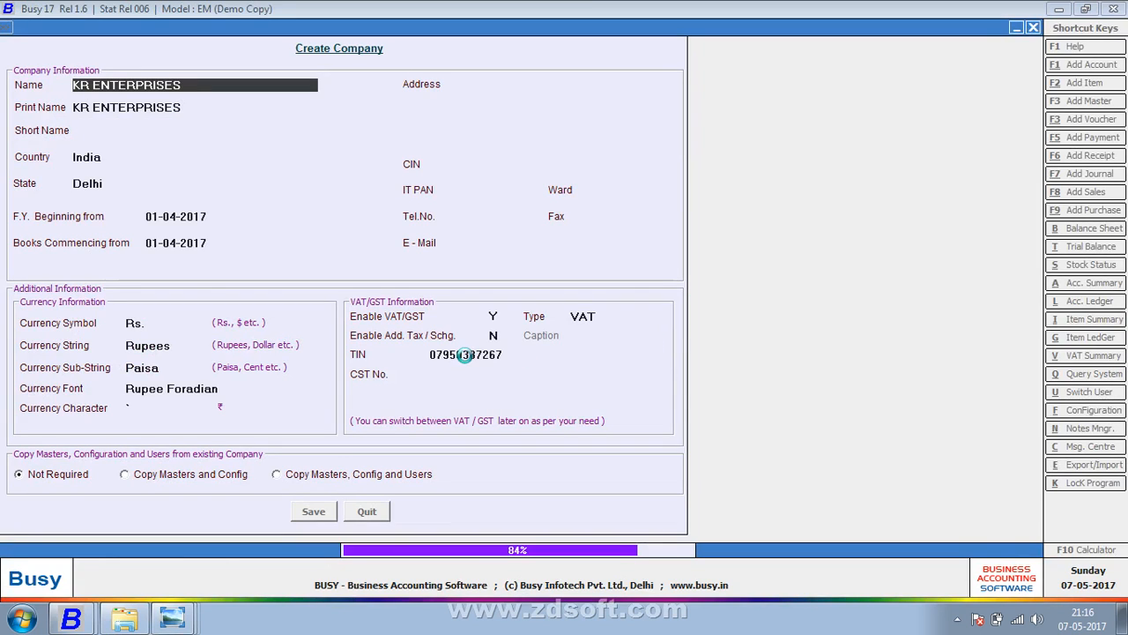
{"action": "key", "text": "alt+Tab"}
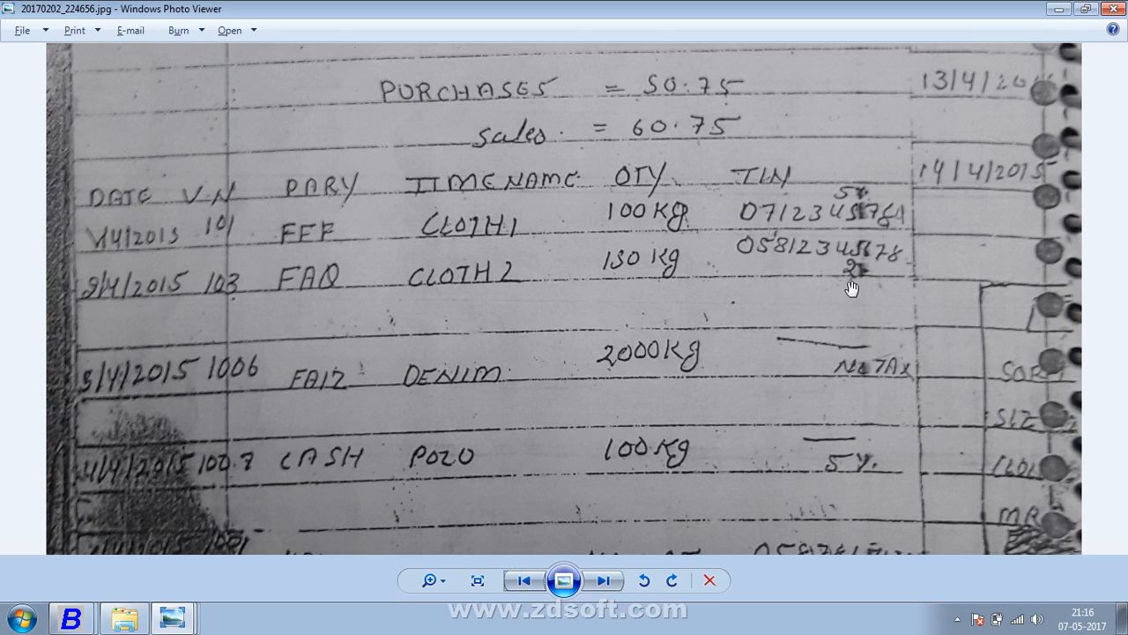
- Pan the ledger photo to the last purchase row with its 5% entry, then return to Busy
{"action": "left_click_drag", "start_coordinate": [774, 392], "coordinate": [779, 293]}
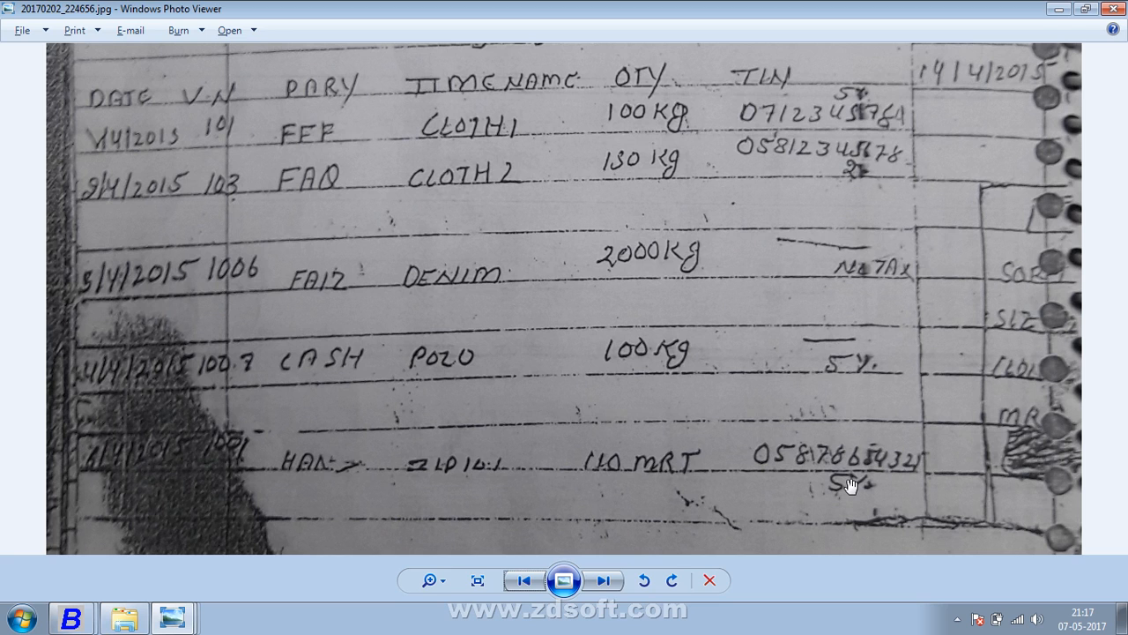
{"action": "key", "text": "alt+Tab"}
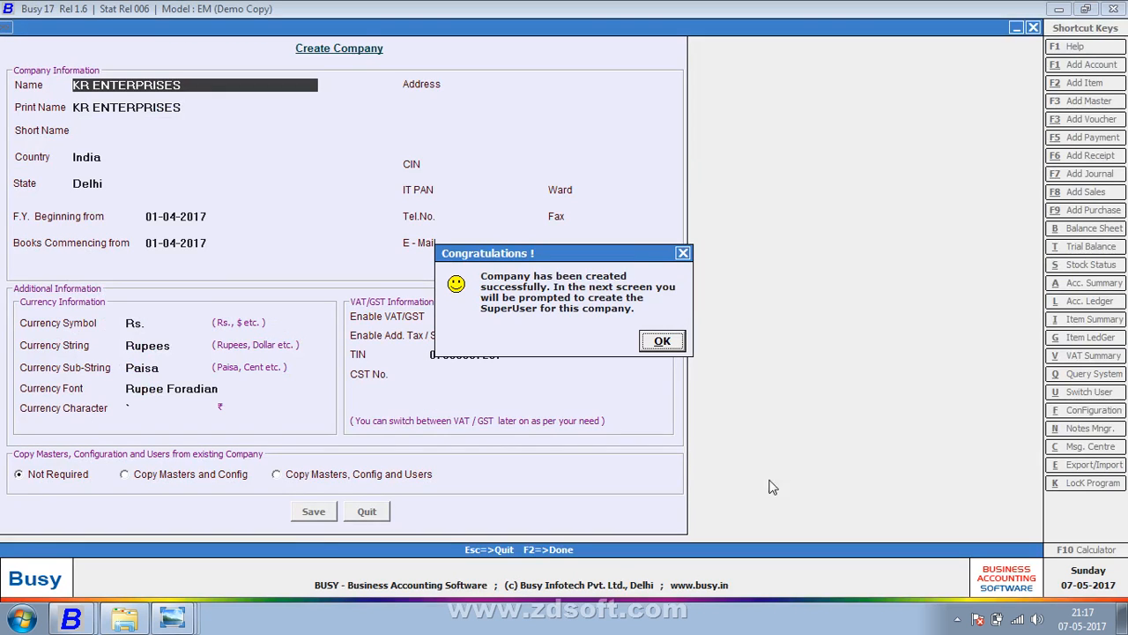
- Acknowledge the new company, create the SuperUser with a name and password, and skip Features / Options
{"action": "left_click", "coordinate": [666, 341]}
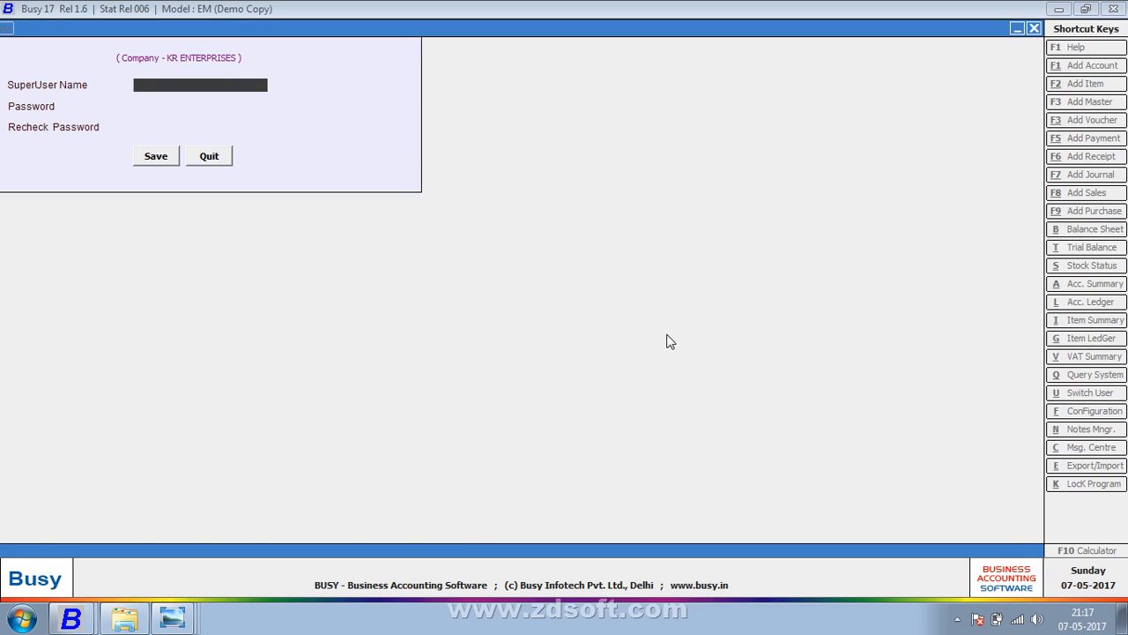
{"action": "type", "text": "K"}
{"action": "key", "text": "Return"}
{"action": "type", "text": "k"}
{"action": "key", "text": "Return"}
{"action": "type", "text": "k"}
{"action": "key", "text": "Return"}
{"action": "key", "text": "Return"}
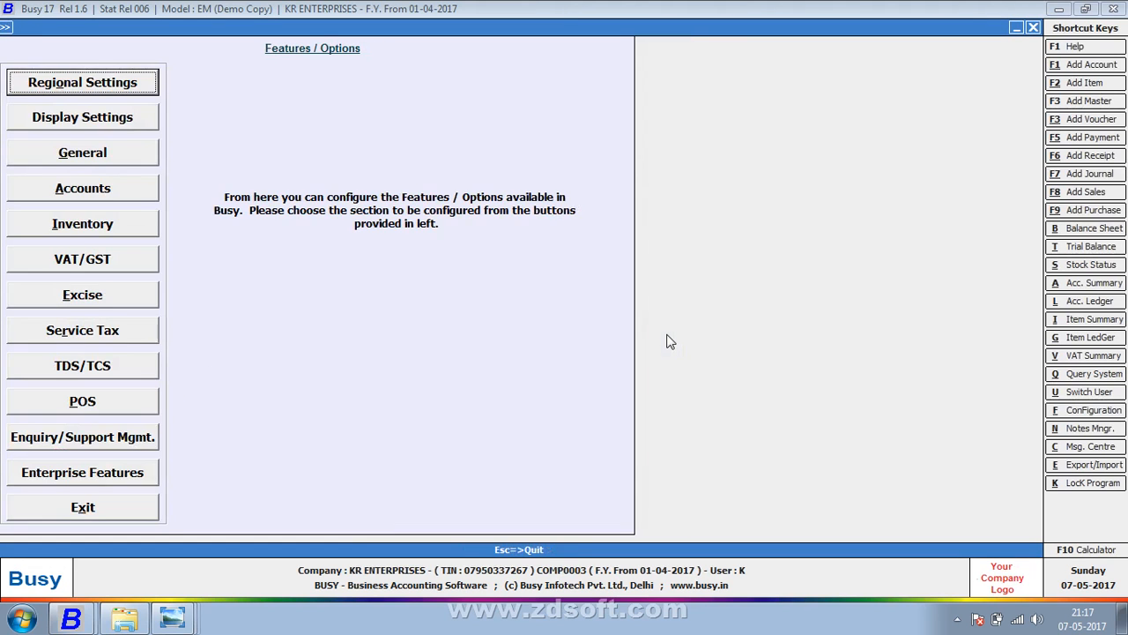
{"action": "key", "text": "Escape"}
{"action": "key", "text": "Right"}
{"action": "key", "text": "Right"}
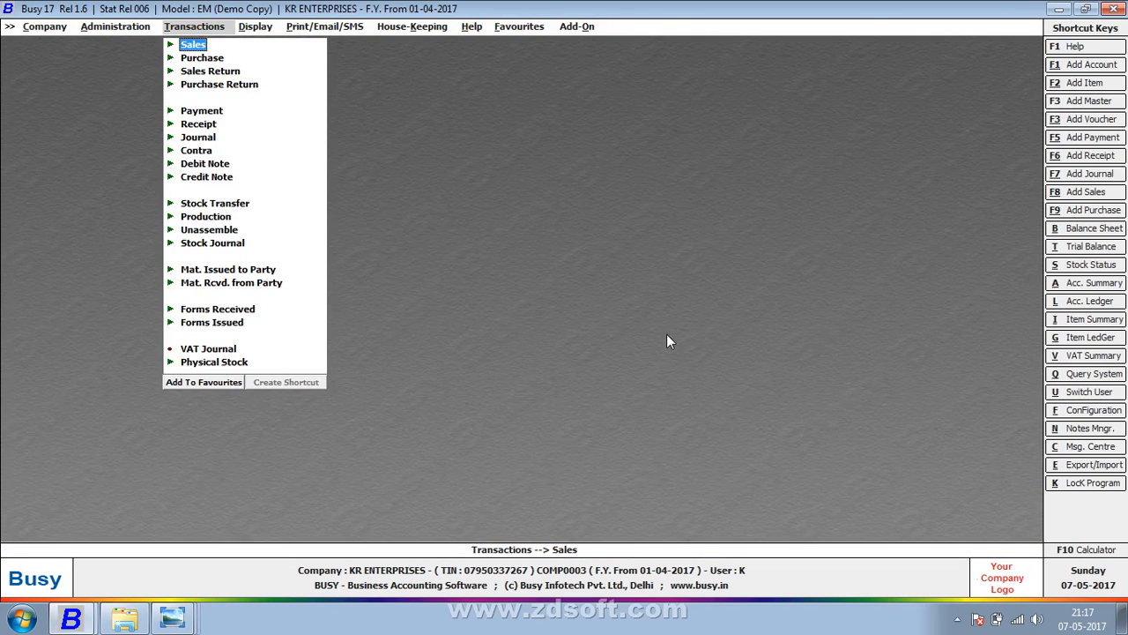
- Open a new purchase voucher in the Main series
{"action": "key", "text": "Right"}
{"action": "key", "text": "Down"}
{"action": "key", "text": "Down"}
{"action": "key", "text": "Down"}
{"action": "key", "text": "Right"}
{"action": "key", "text": "Return"}
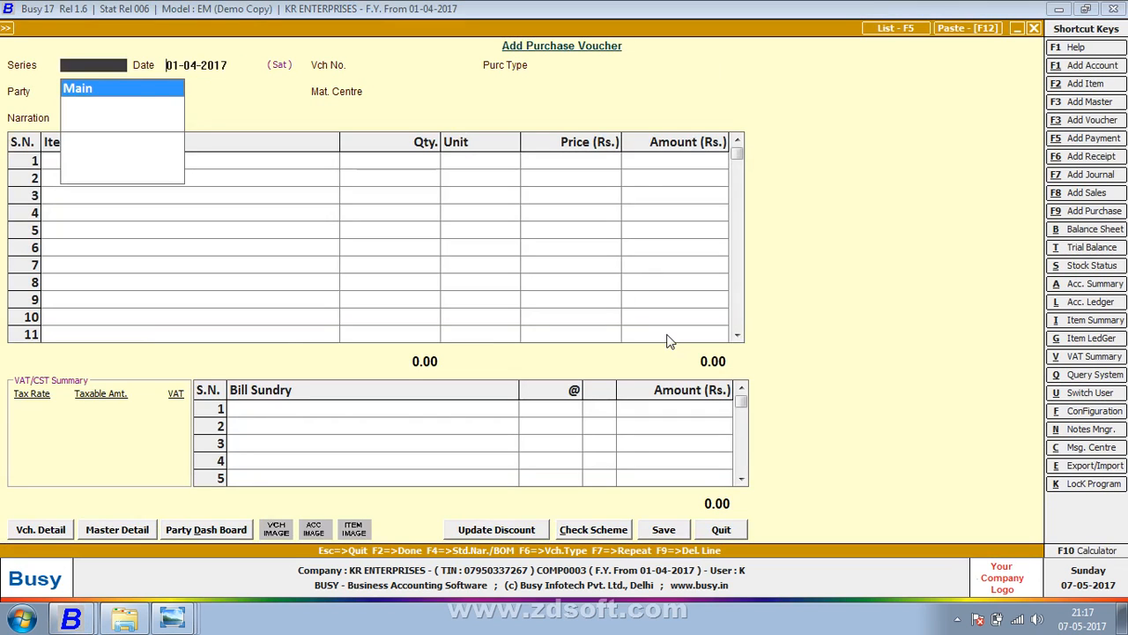
{"action": "key", "text": "Return"}
- Date the voucher 04-04-2017 and give it voucher number 101
{"action": "key", "text": "alt+Tab"}
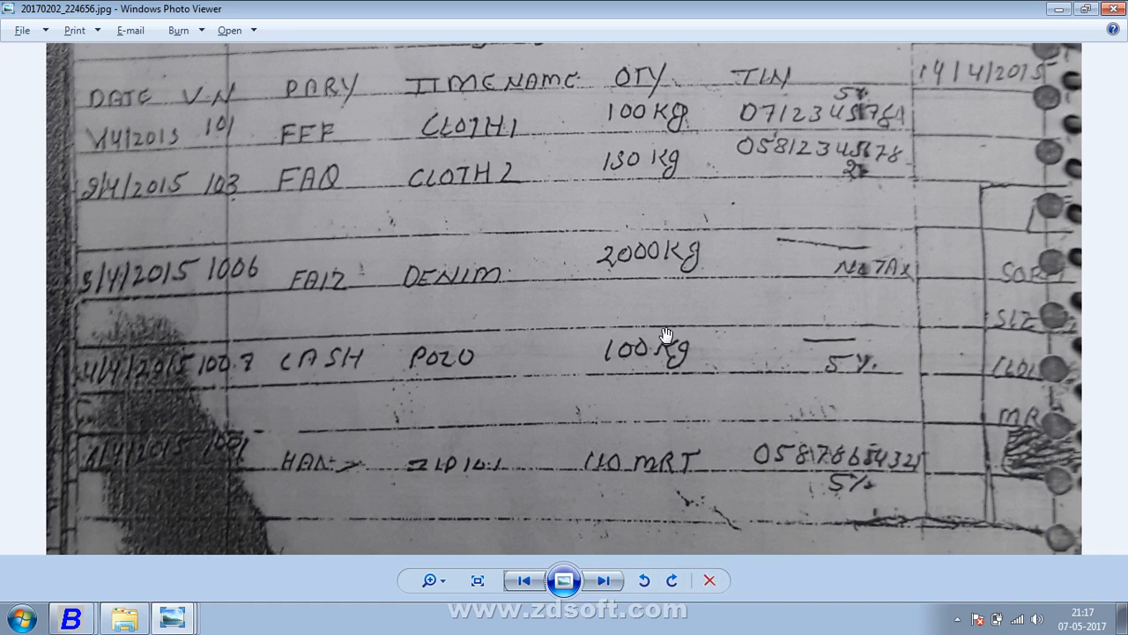
{"action": "key", "text": "alt+Tab"}
{"action": "type", "text": "4"}
{"action": "key", "text": "Return"}
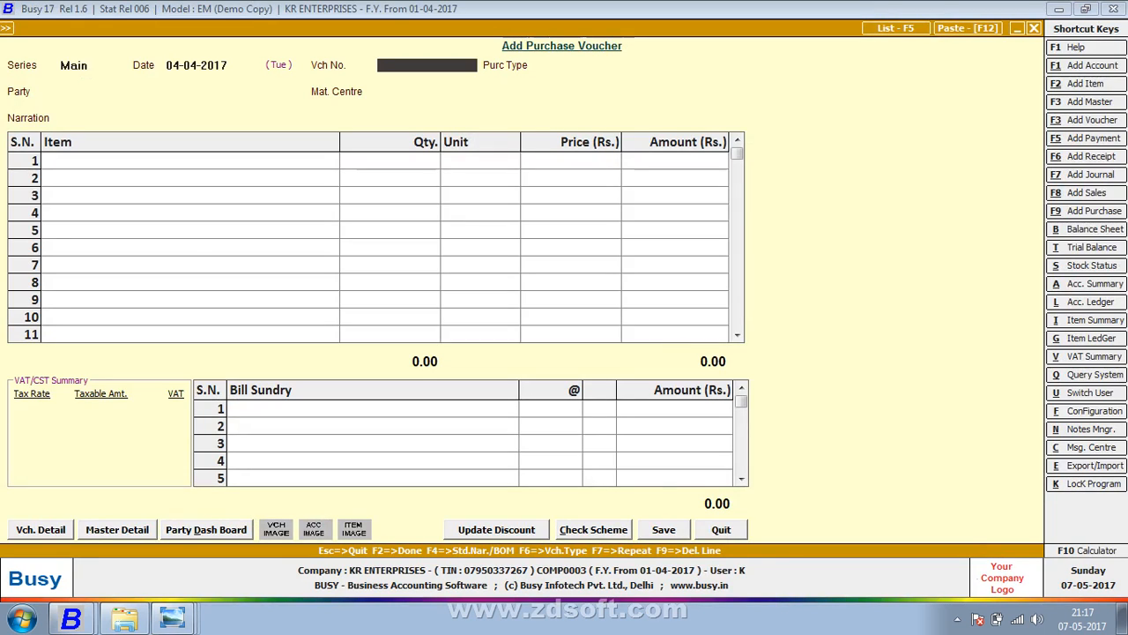
{"action": "type", "text": "101"}
{"action": "key", "text": "Return"}
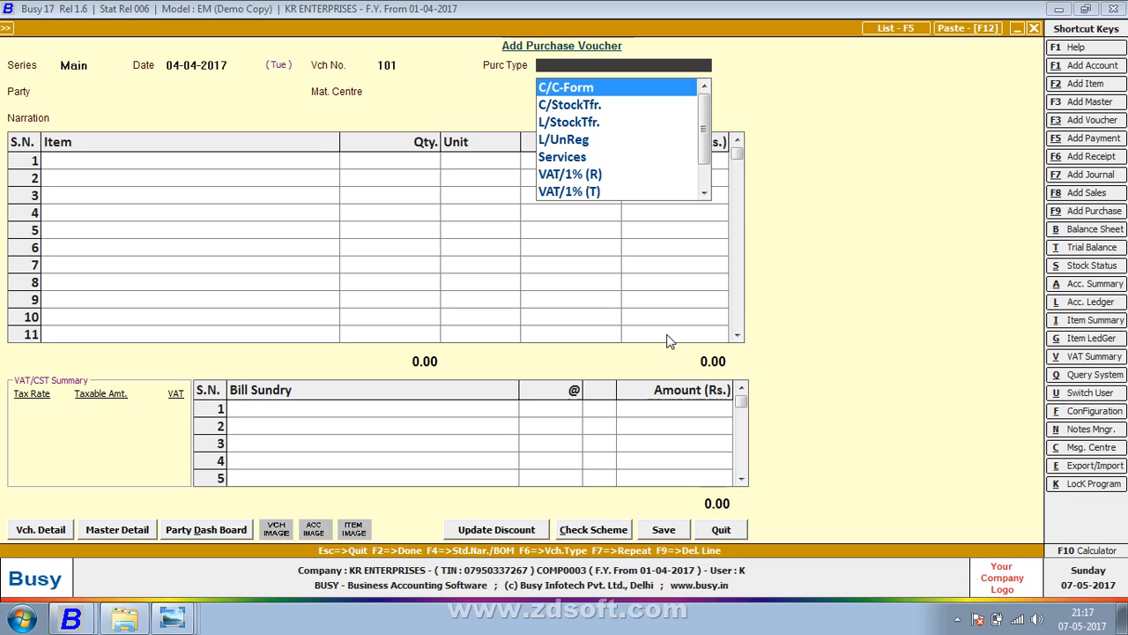
- Pick VAT/5% (T) from the purchase type list, checking the scanned ledger alongside
{"action": "key", "text": "alt+Tab"}
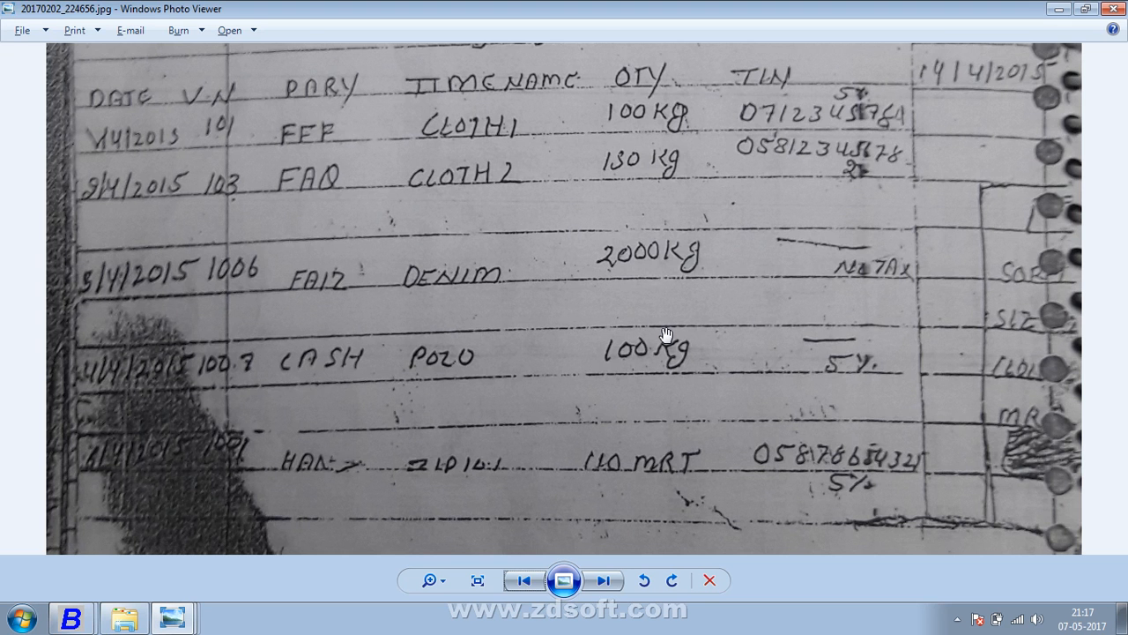
{"action": "key", "text": "alt+Tab"}
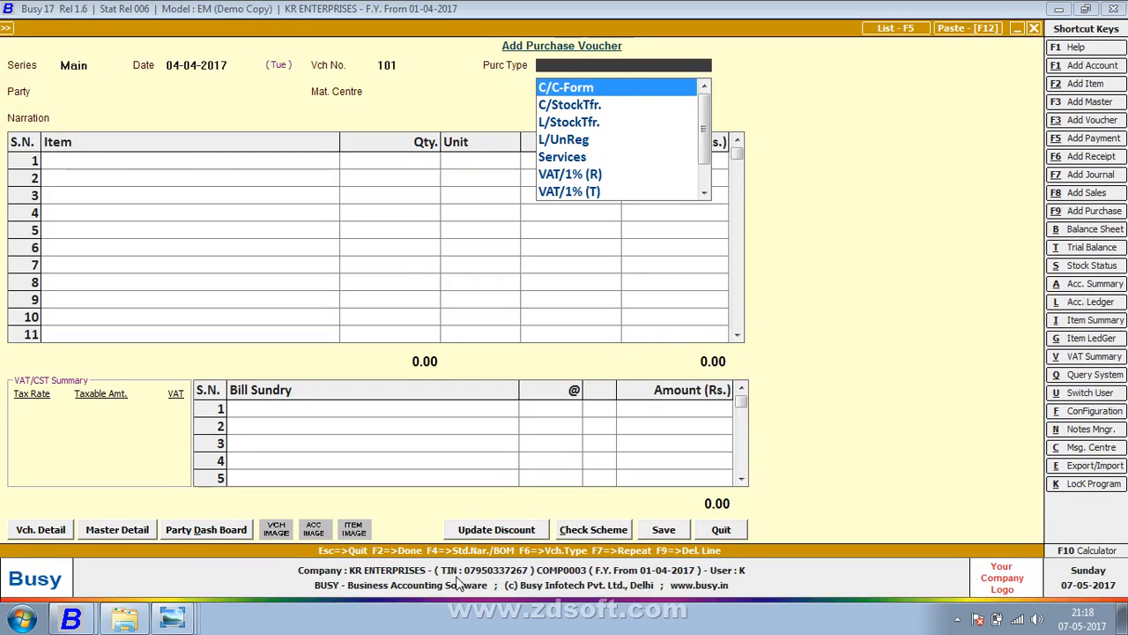
{"action": "type", "text": "VAT"}
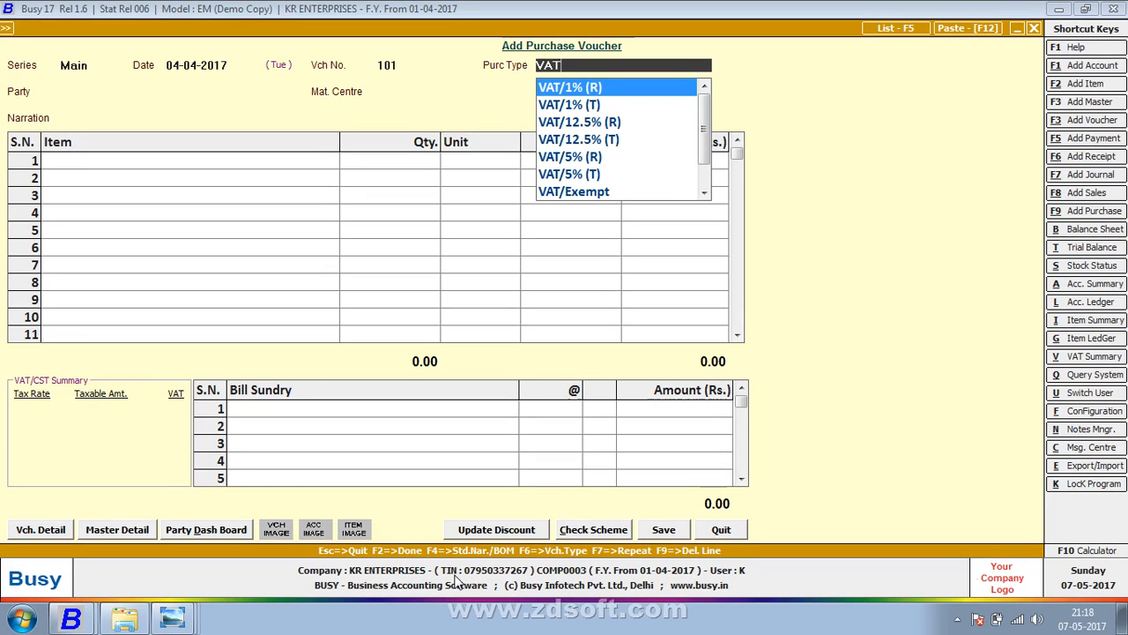
{"action": "key", "text": "Down"}
{"action": "key", "text": "Down"}
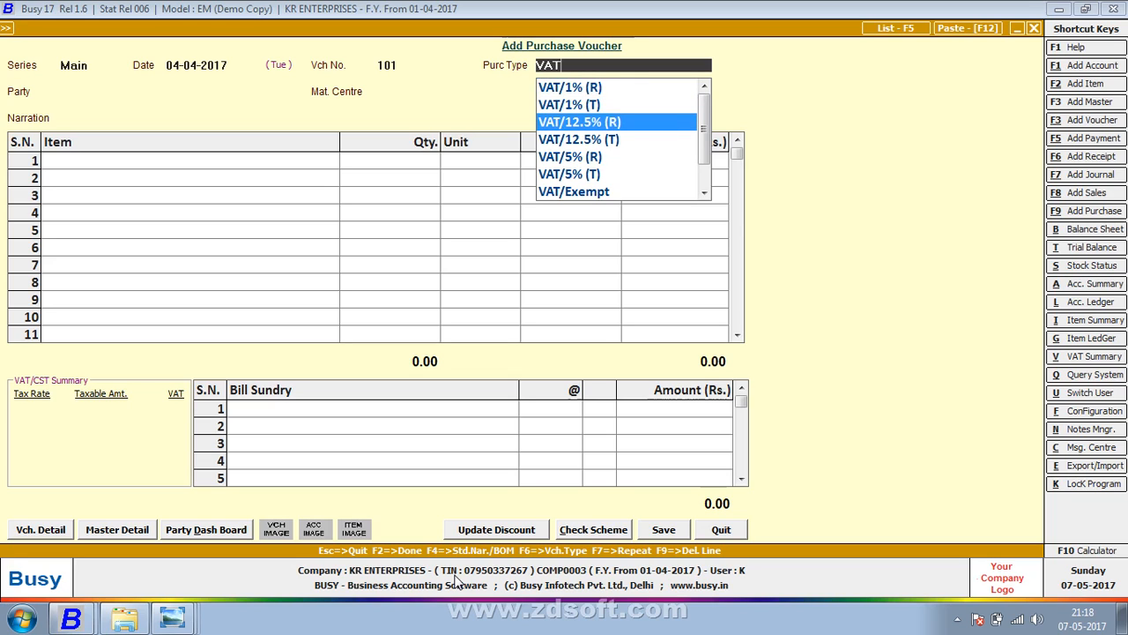
{"action": "key", "text": "Down"}
{"action": "key", "text": "Down"}
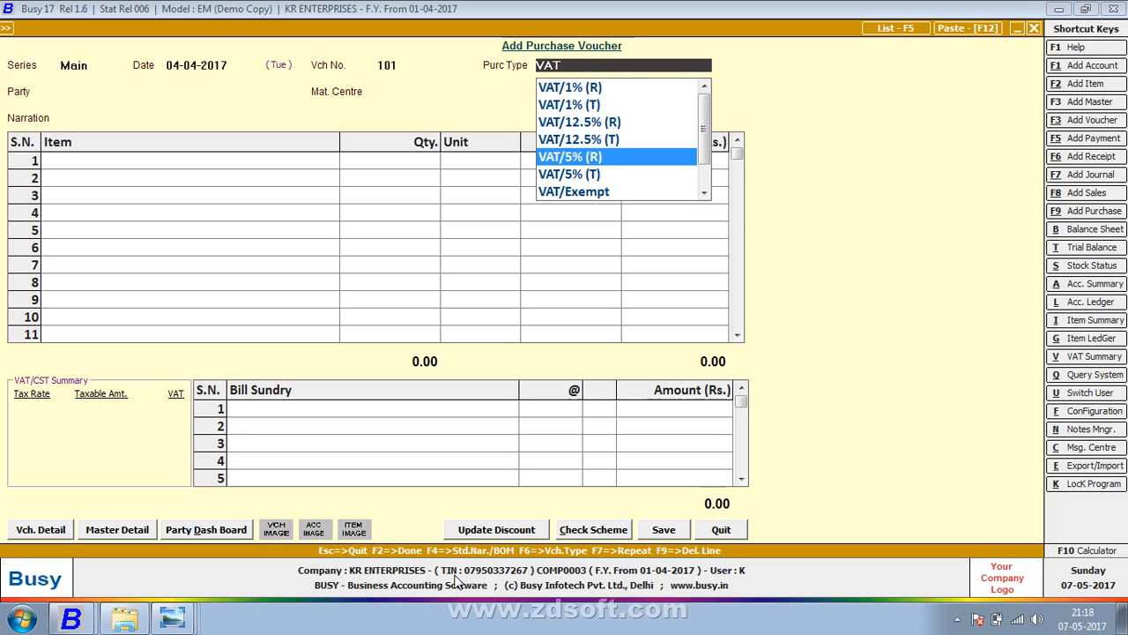
{"action": "key", "text": "Down"}
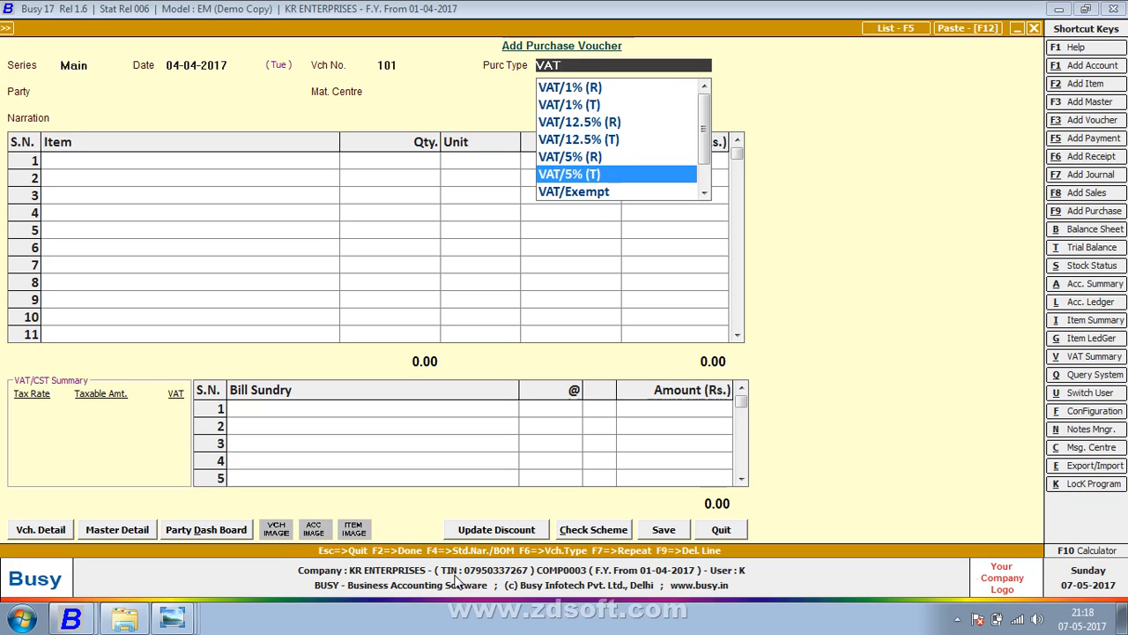
{"action": "key", "text": "Up"}
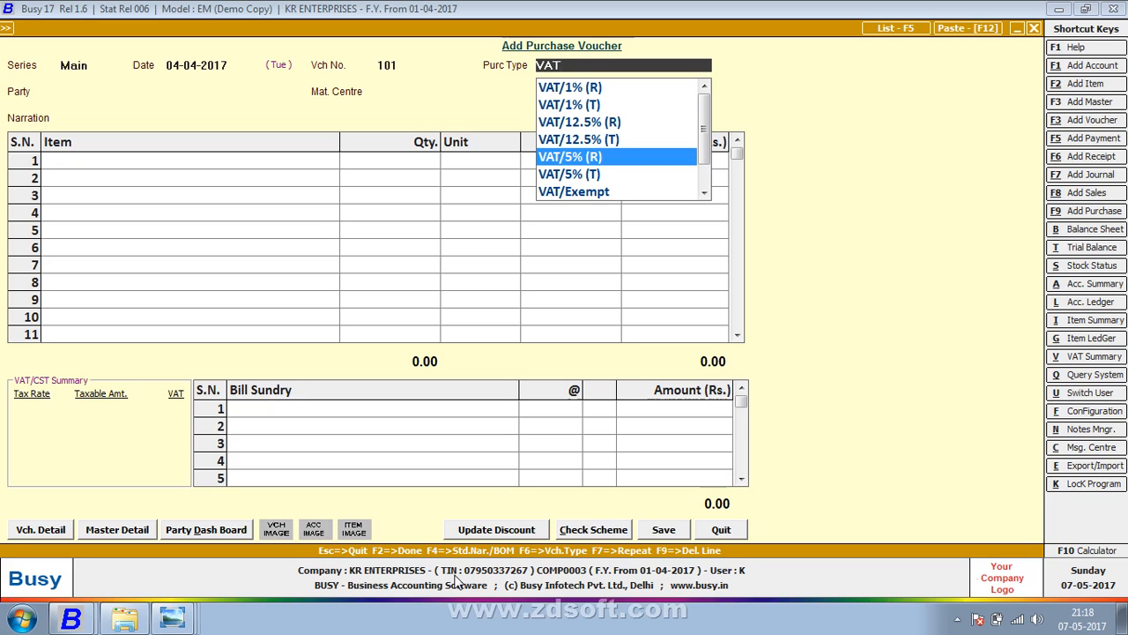
{"action": "key", "text": "Down"}
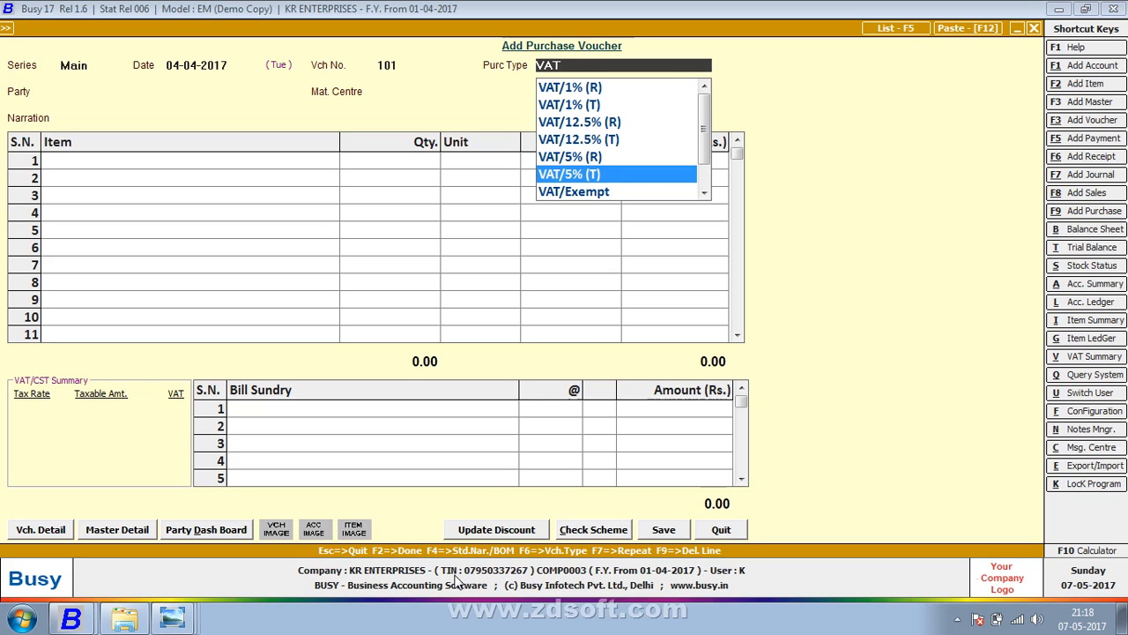
{"action": "key", "text": "Return"}
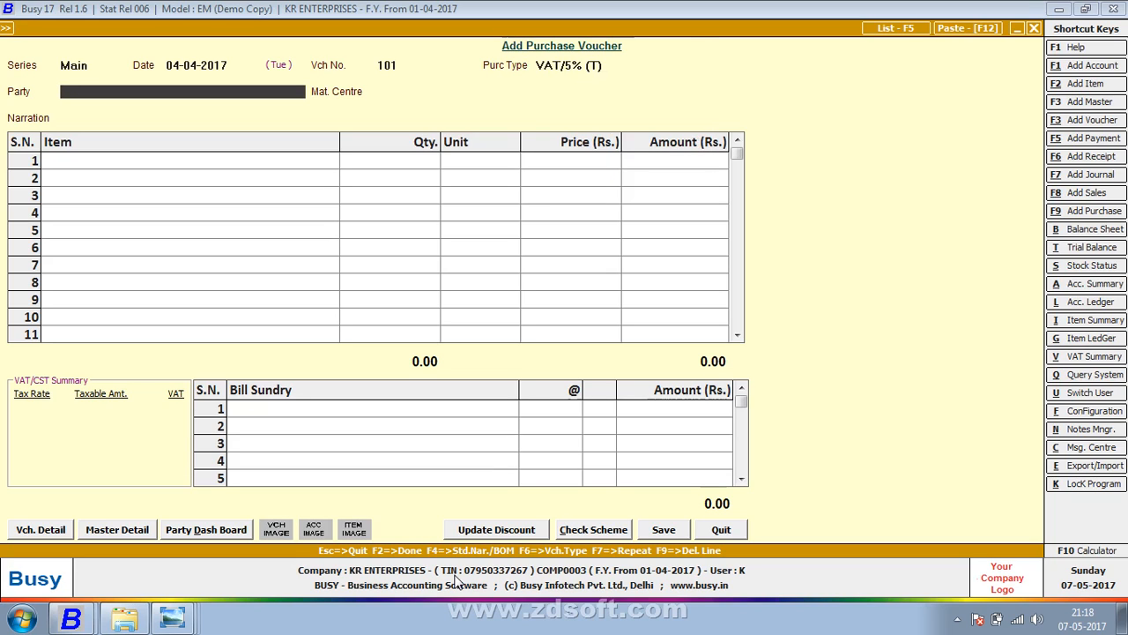
{"action": "key", "text": "alt+Tab"}
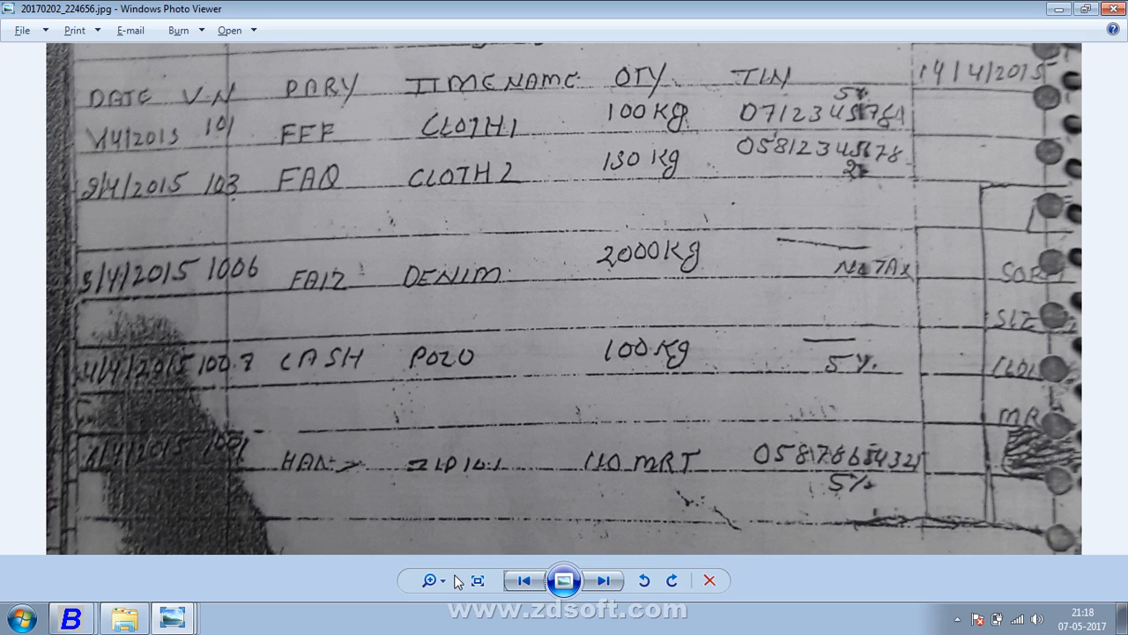
- Start a new party account named FFF in the Sundry Creditors group
{"action": "key", "text": "alt+Tab"}
{"action": "key", "text": "F3"}
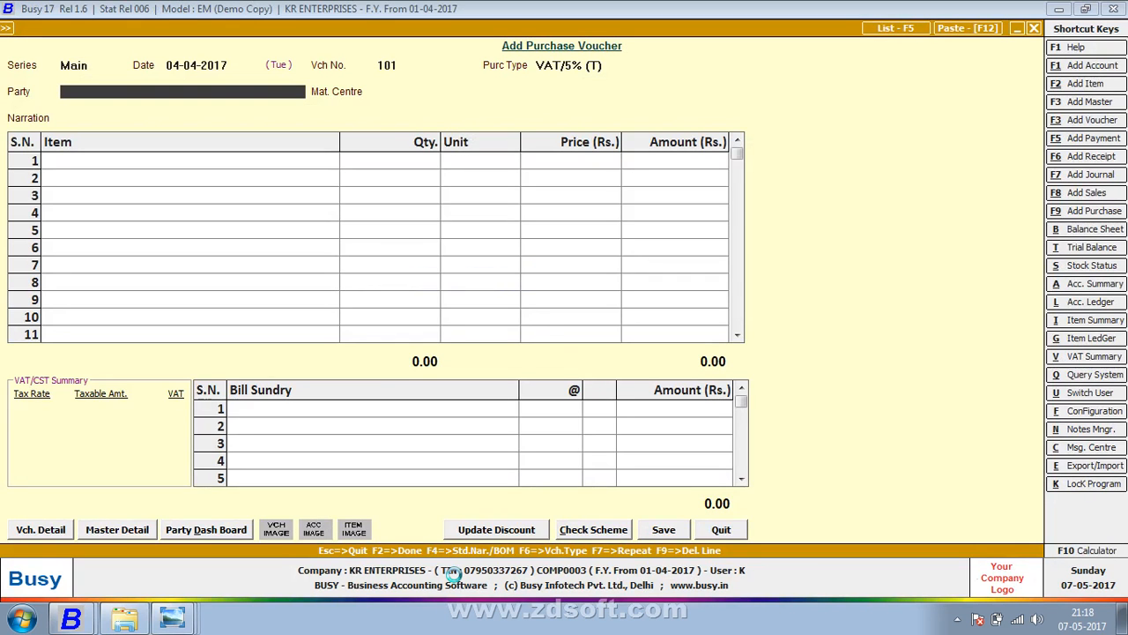
{"action": "type", "text": "F"}
{"action": "key", "text": "Return"}
{"action": "key", "text": "Return"}
{"action": "key", "text": "Up"}
{"action": "key", "text": "Up"}
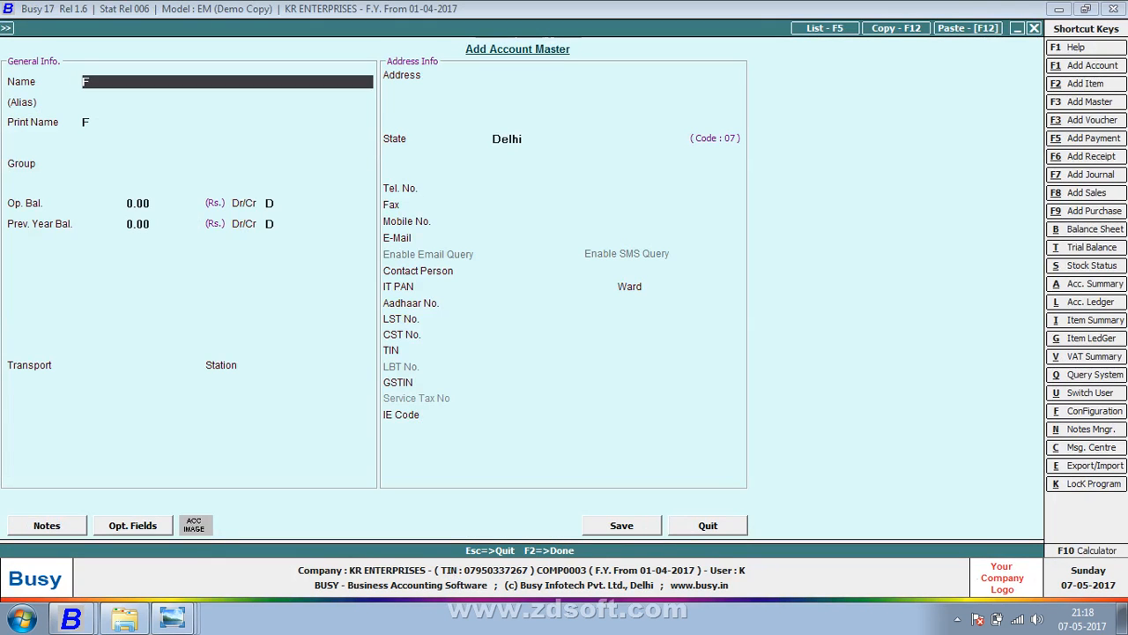
{"action": "type", "text": "FF"}
{"action": "key", "text": "Return"}
{"action": "key", "text": "Return"}
{"action": "key", "text": "Return"}
{"action": "type", "text": "sun"}
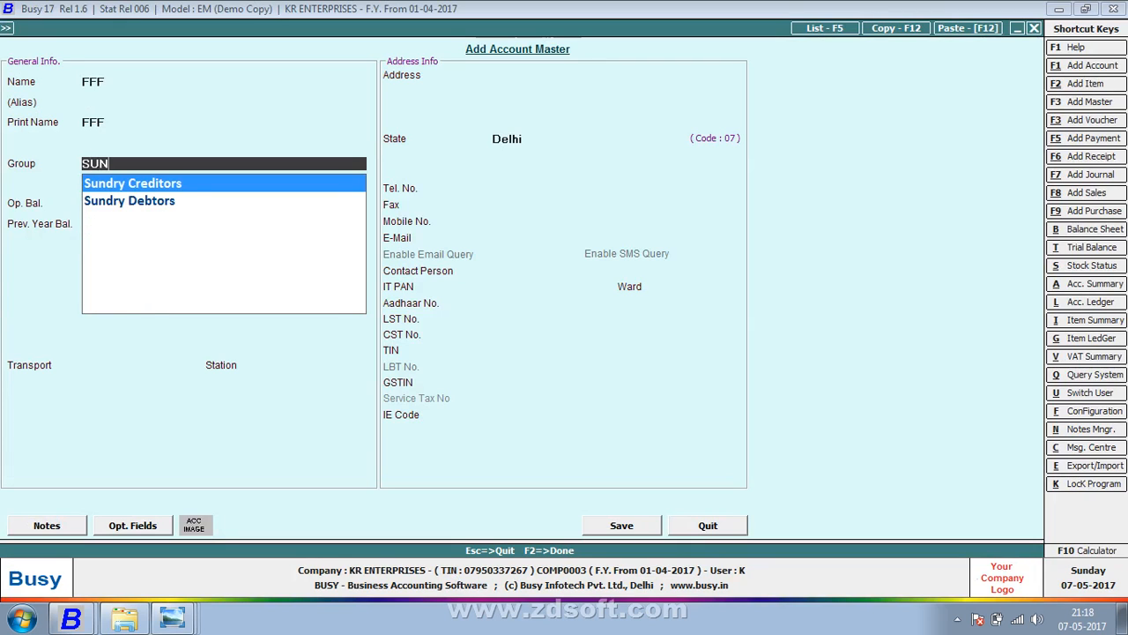
{"action": "key", "text": "Return"}
{"action": "key", "text": "Return"}
- Enter the party's TIN and save the FFF account as the voucher's party
{"action": "key", "text": "Return"}
{"action": "key", "text": "Return"}
{"action": "type", "text": "N"}
{"action": "key", "text": "Return"}
{"action": "key", "text": "Return"}
{"action": "key", "text": "Return"}
{"action": "key", "text": "Return"}
{"action": "key", "text": "Return"}
{"action": "key", "text": "Return"}
{"action": "key", "text": "Return"}
{"action": "key", "text": "Return"}
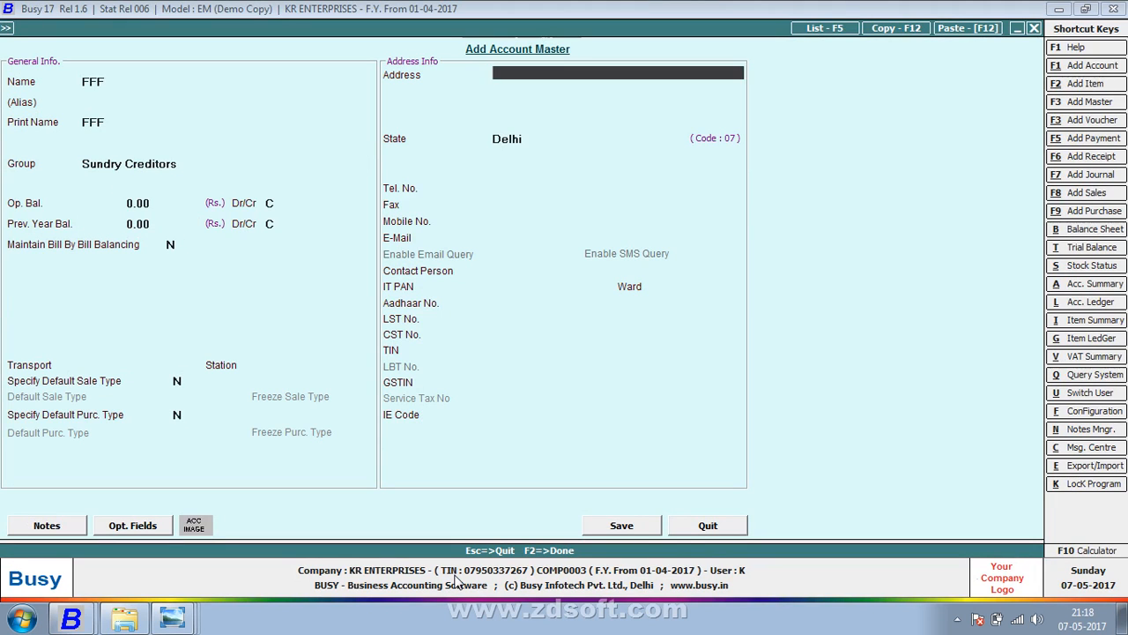
{"action": "key", "text": "Return"}
{"action": "key", "text": "Return"}
{"action": "key", "text": "Return"}
{"action": "key", "text": "Return"}
{"action": "key", "text": "Return"}
{"action": "key", "text": "Return"}
{"action": "key", "text": "Return"}
{"action": "key", "text": "Return"}
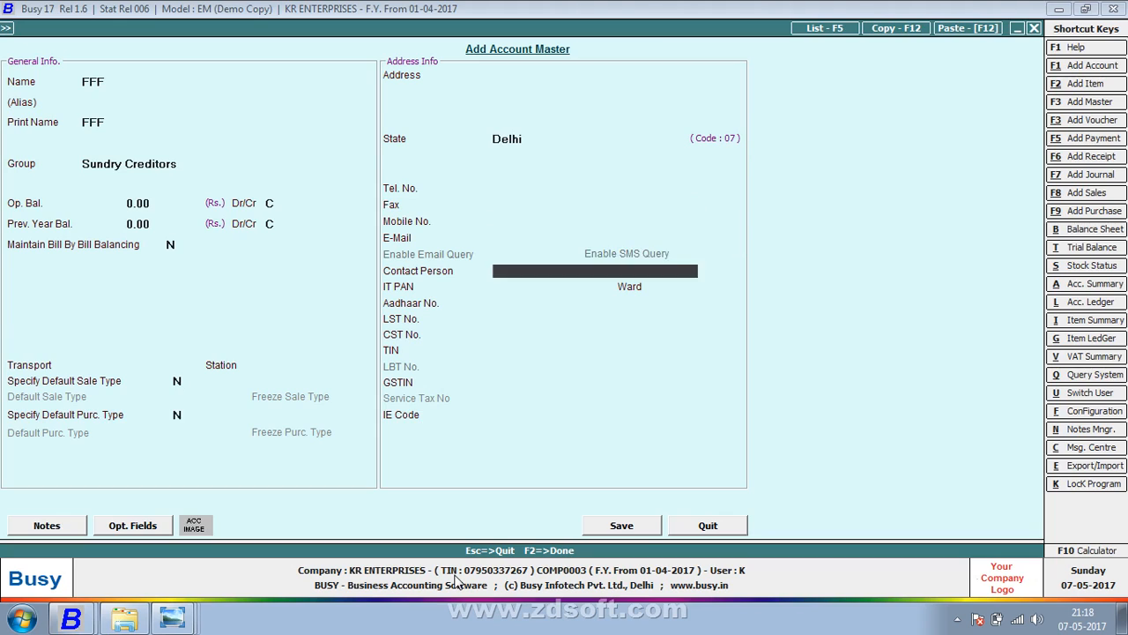
{"action": "key", "text": "Return"}
{"action": "key", "text": "Return"}
{"action": "key", "text": "Return"}
{"action": "key", "text": "Return"}
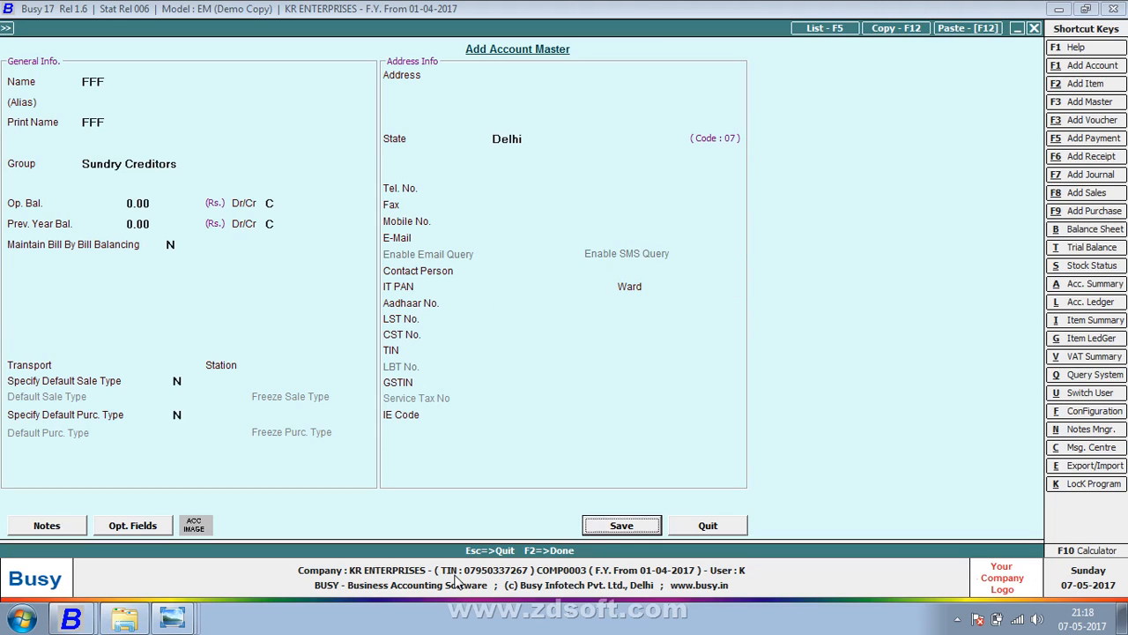
{"action": "key", "text": "Up"}
{"action": "key", "text": "Up"}
{"action": "key", "text": "Up"}
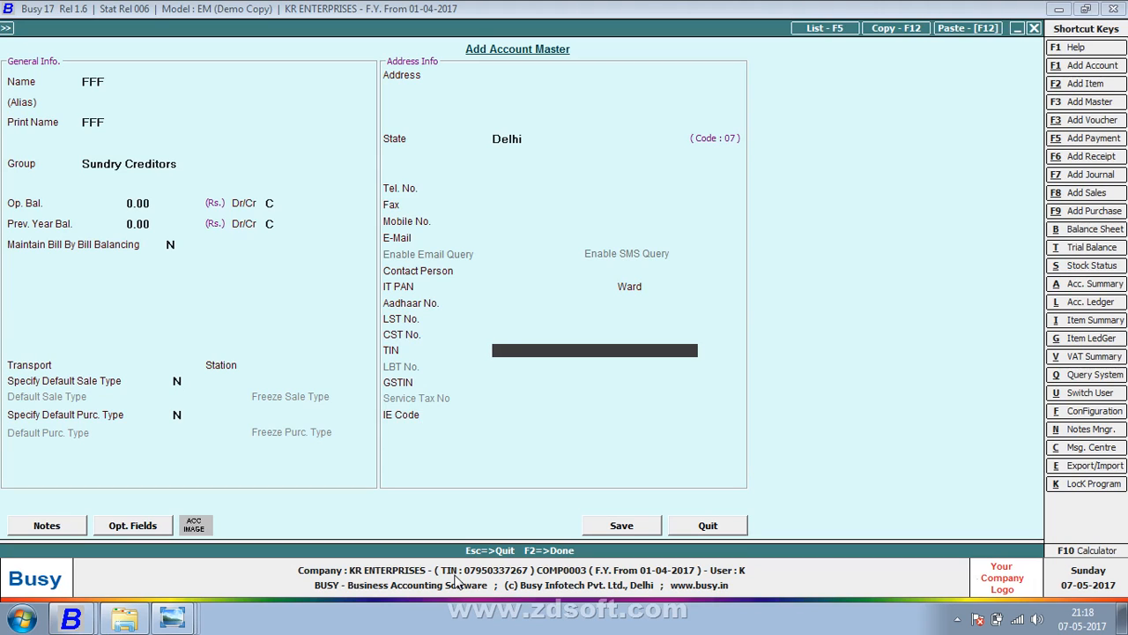
{"action": "key", "text": "Return"}
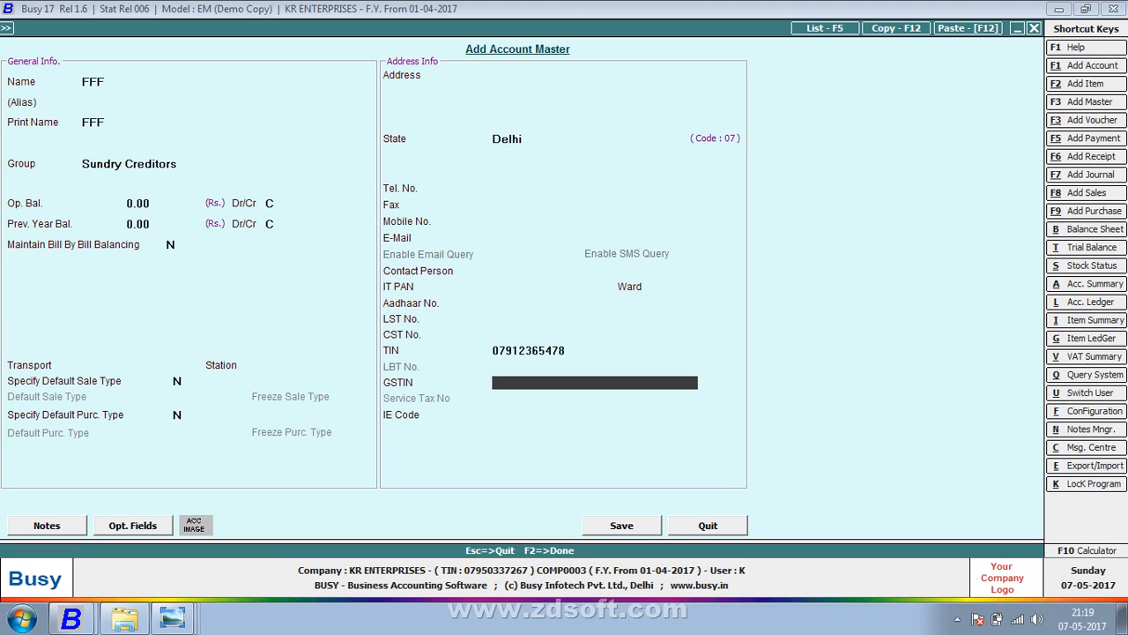
{"action": "key", "text": "Return"}
{"action": "key", "text": "Return"}
{"action": "key", "text": "Return"}
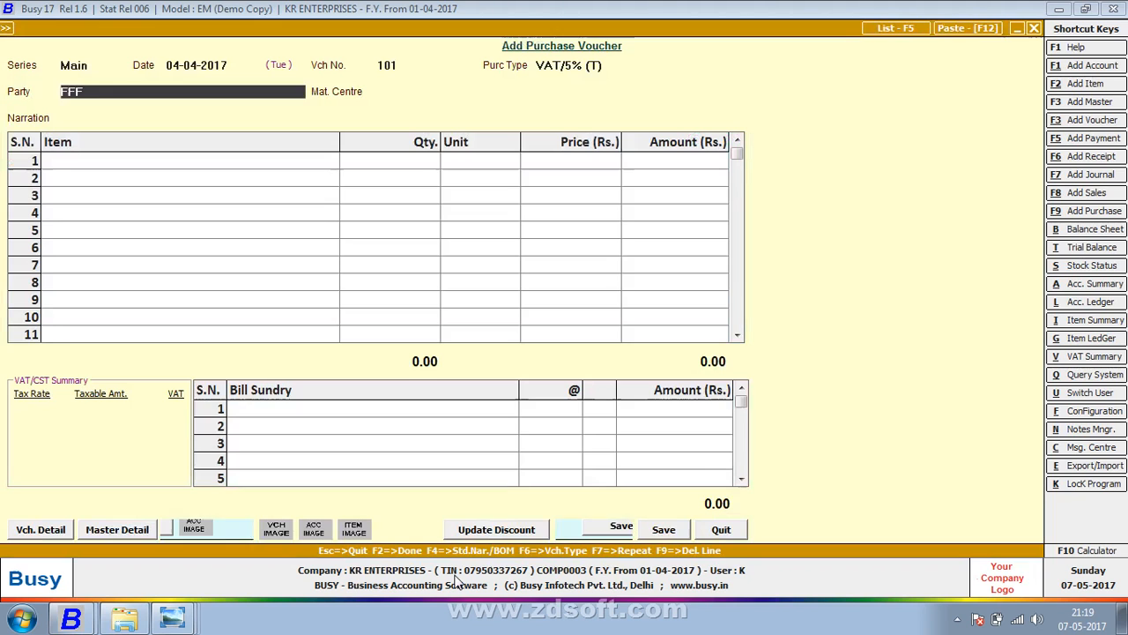
{"action": "key", "text": "Return"}
{"action": "key", "text": "Return"}
{"action": "key", "text": "Return"}
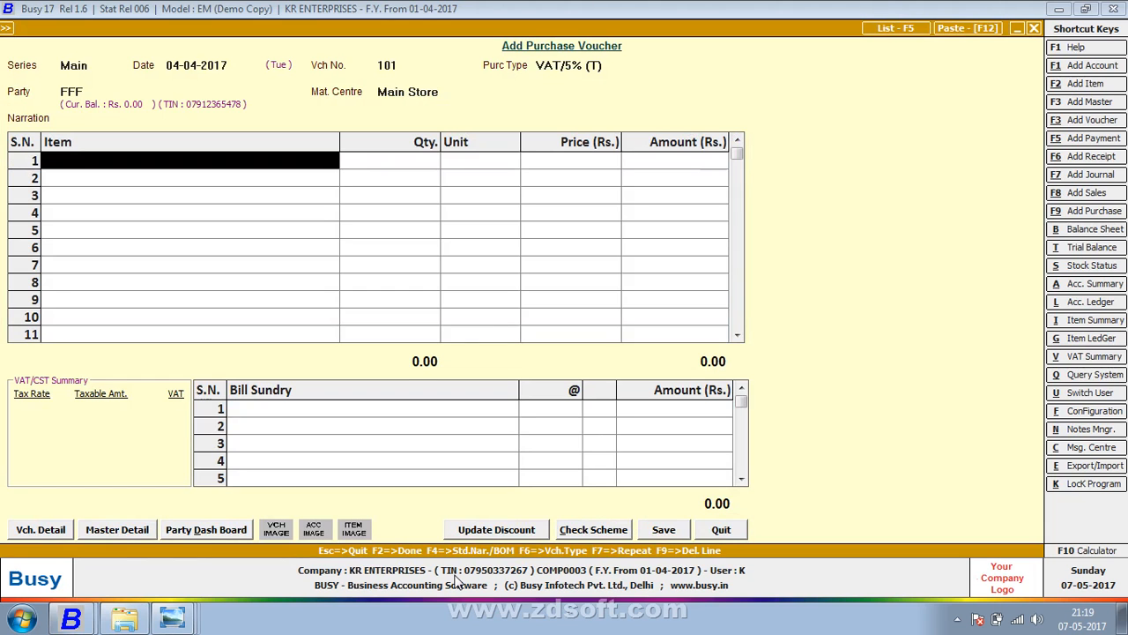
- Create a new stock item named CLOTH -1
{"action": "key", "text": "alt+Tab"}
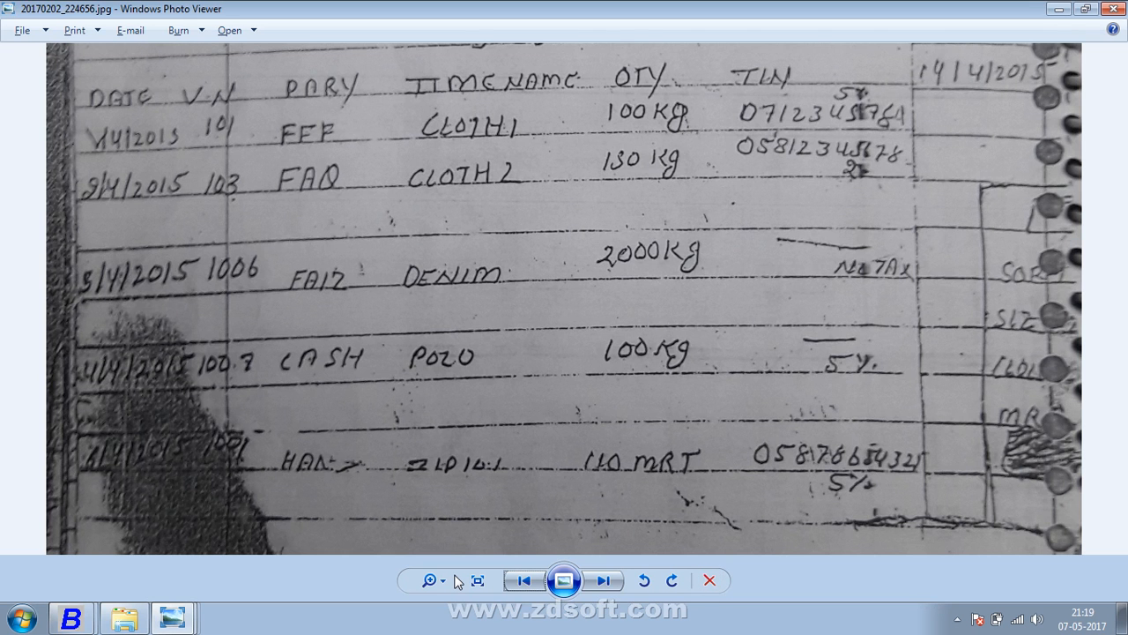
{"action": "key", "text": "alt+Tab"}
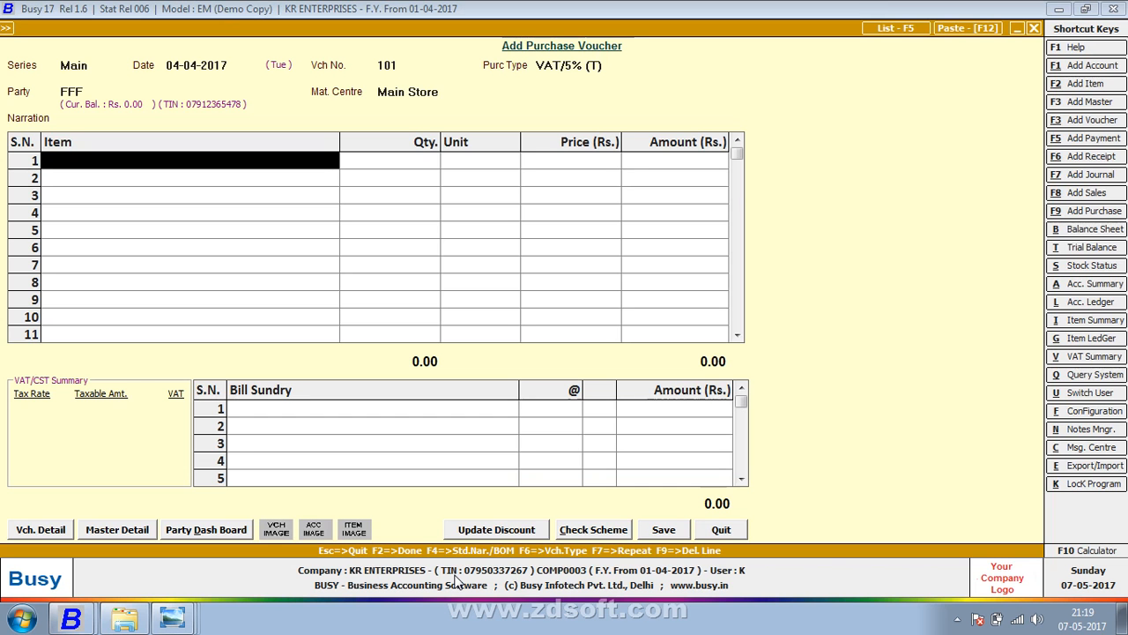
{"action": "key", "text": "alt+F2"}
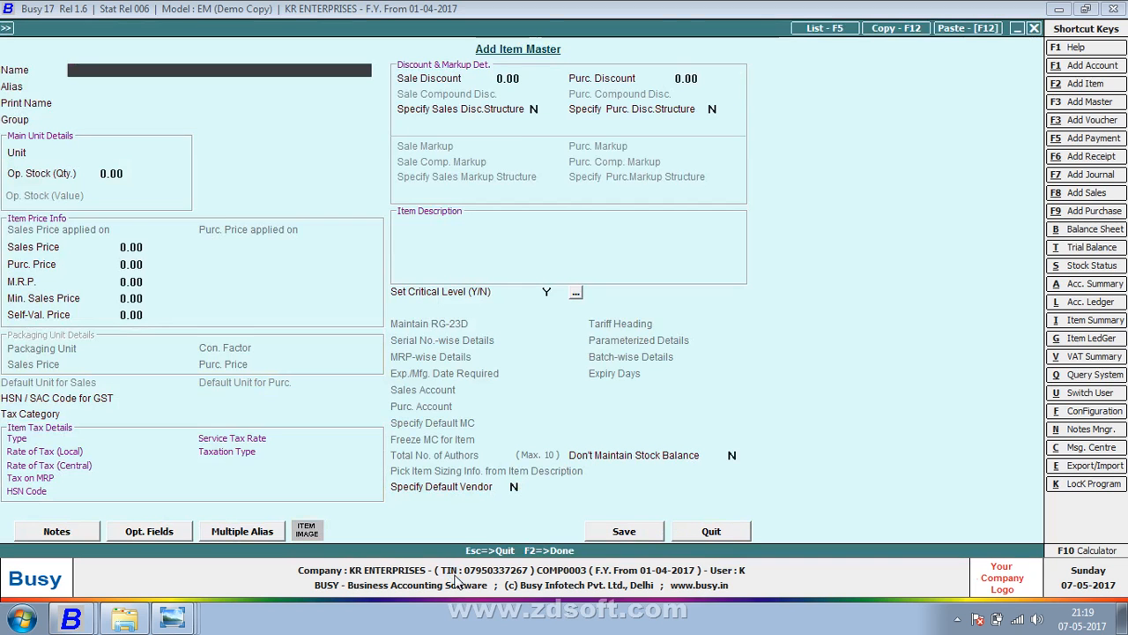
{"action": "type", "text": "CLOR"}
{"action": "key", "text": "BackSpace"}
{"action": "key", "text": "BackSpace"}
{"action": "type", "text": "L"}
{"action": "key", "text": "BackSpace"}
{"action": "type", "text": "OTH -1"}
{"action": "key", "text": "Return"}
- Set group General, unit Kgs., sale price 60.75 and purchase price 50.75
{"action": "key", "text": "Return"}
{"action": "type", "text": "G"}
{"action": "key", "text": "Return"}
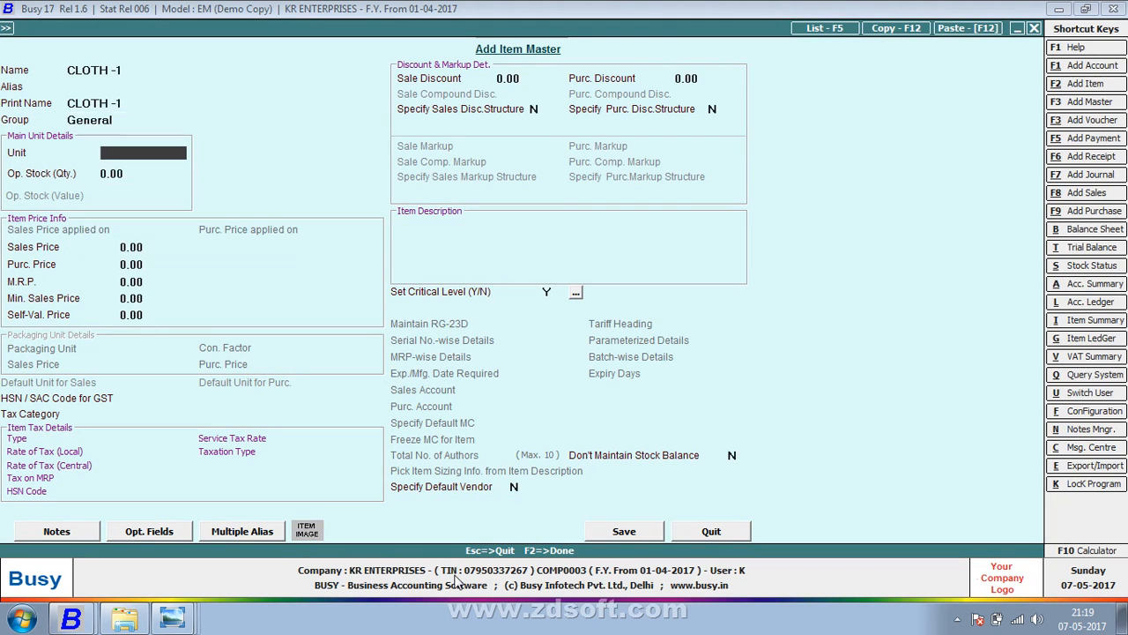
{"action": "type", "text": "K"}
{"action": "key", "text": "Return"}
{"action": "key", "text": "Return"}
{"action": "key", "text": "Return"}
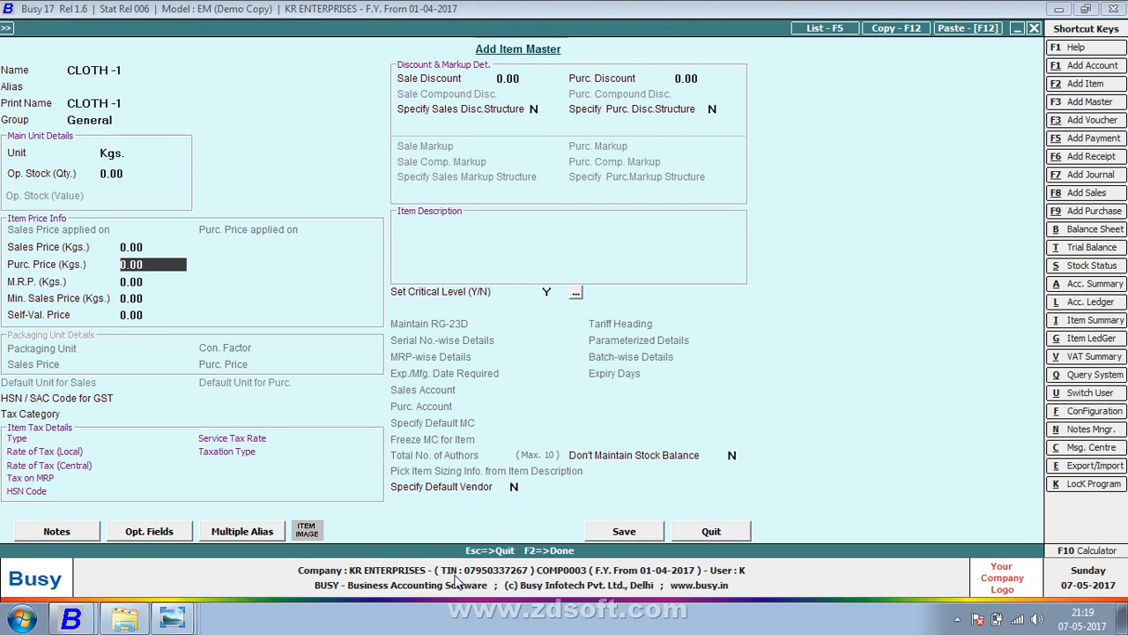
{"action": "key", "text": "Up"}
{"action": "type", "text": "60.75"}
{"action": "key", "text": "Return"}
{"action": "type", "text": "50.75"}
{"action": "key", "text": "Return"}
{"action": "key", "text": "Return"}
{"action": "key", "text": "Return"}
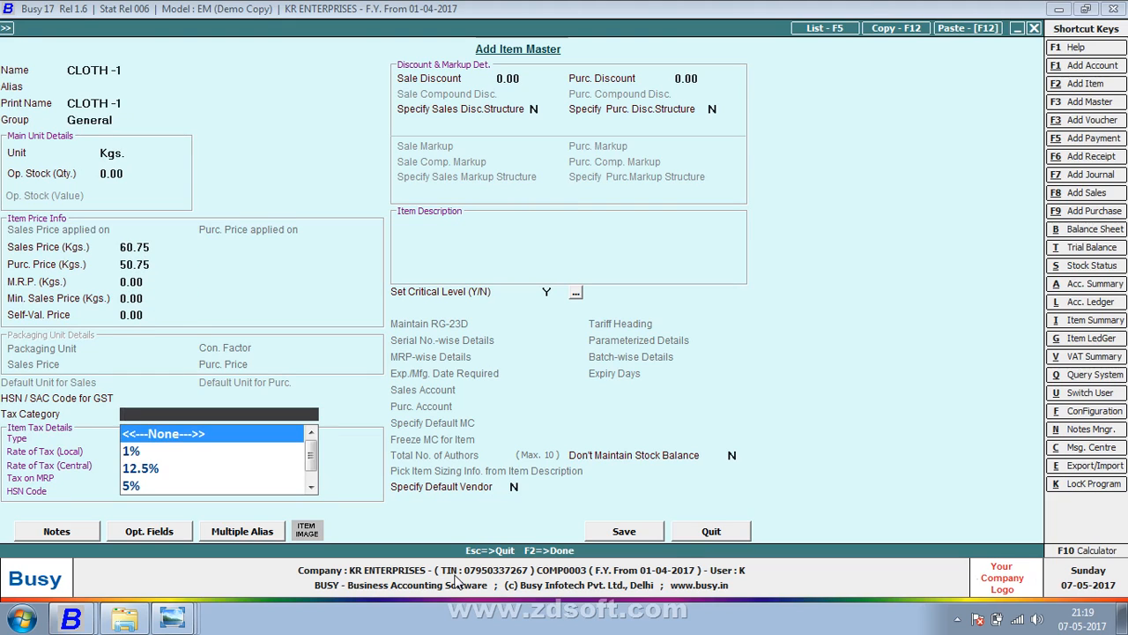
- Assign the 5% tax category and return to the item's Name field
{"action": "type", "text": "5"}
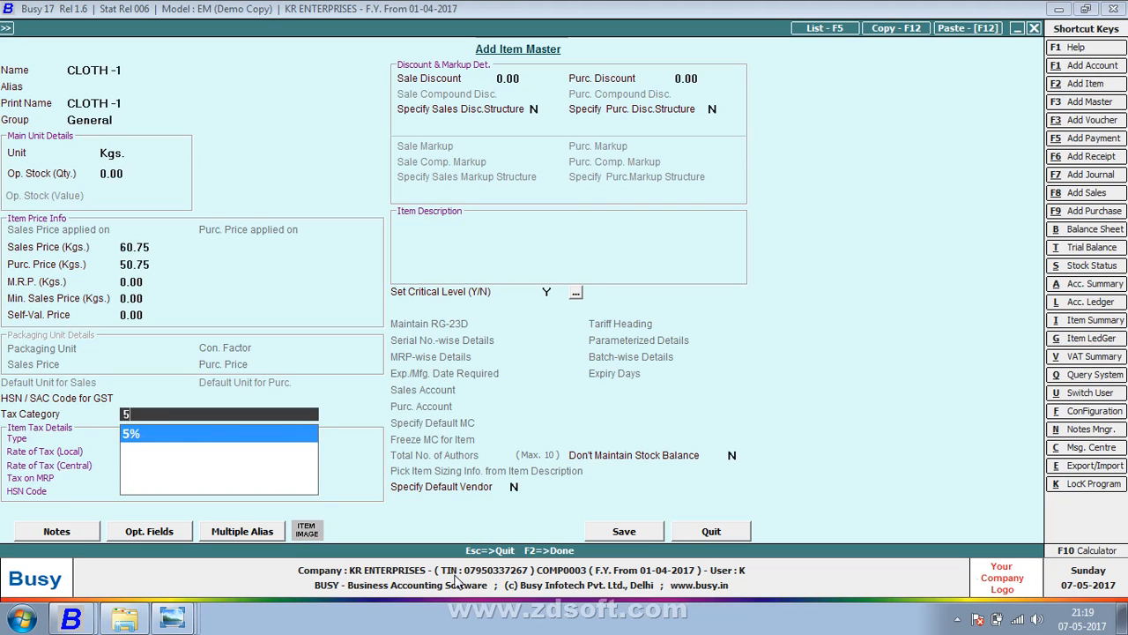
{"action": "key", "text": "Return"}
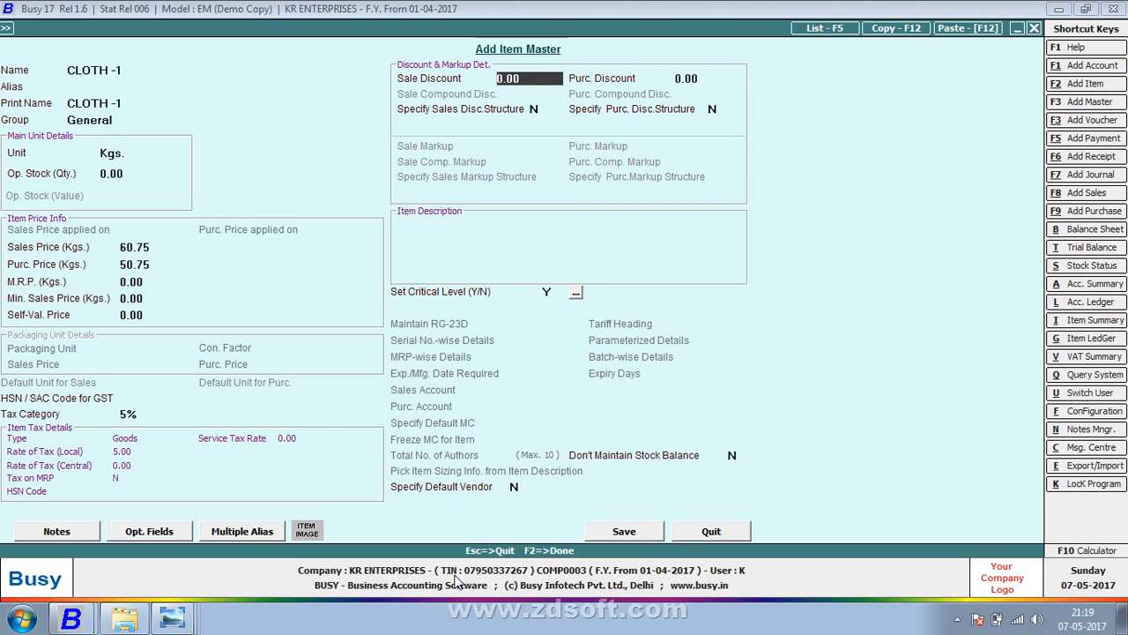
{"action": "key", "text": "Up"}
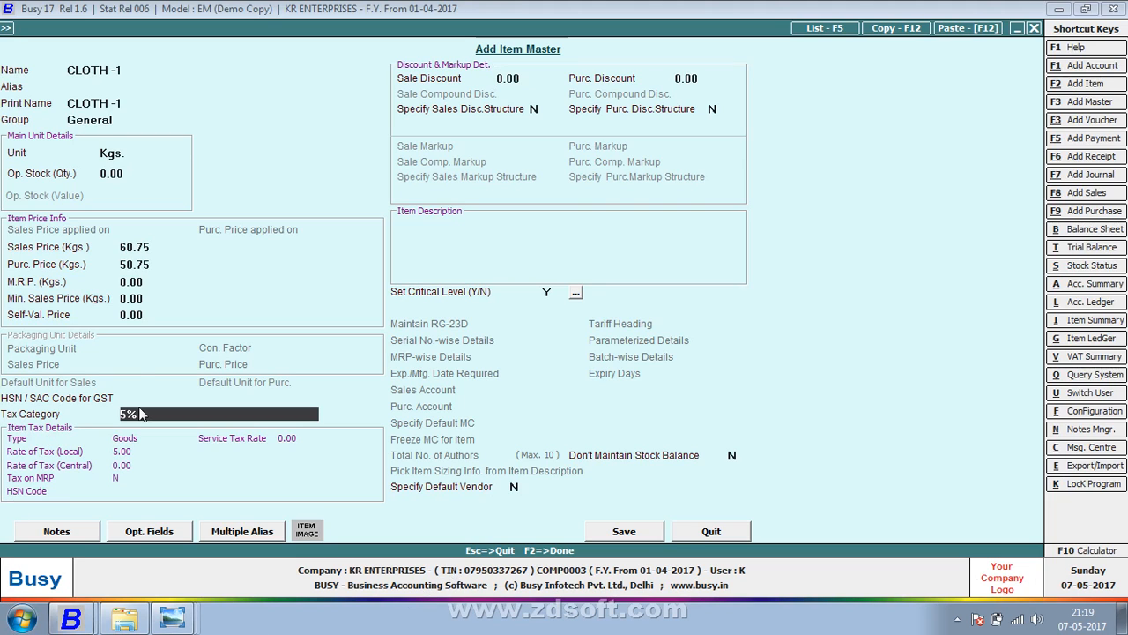
{"action": "left_click", "coordinate": [128, 76]}
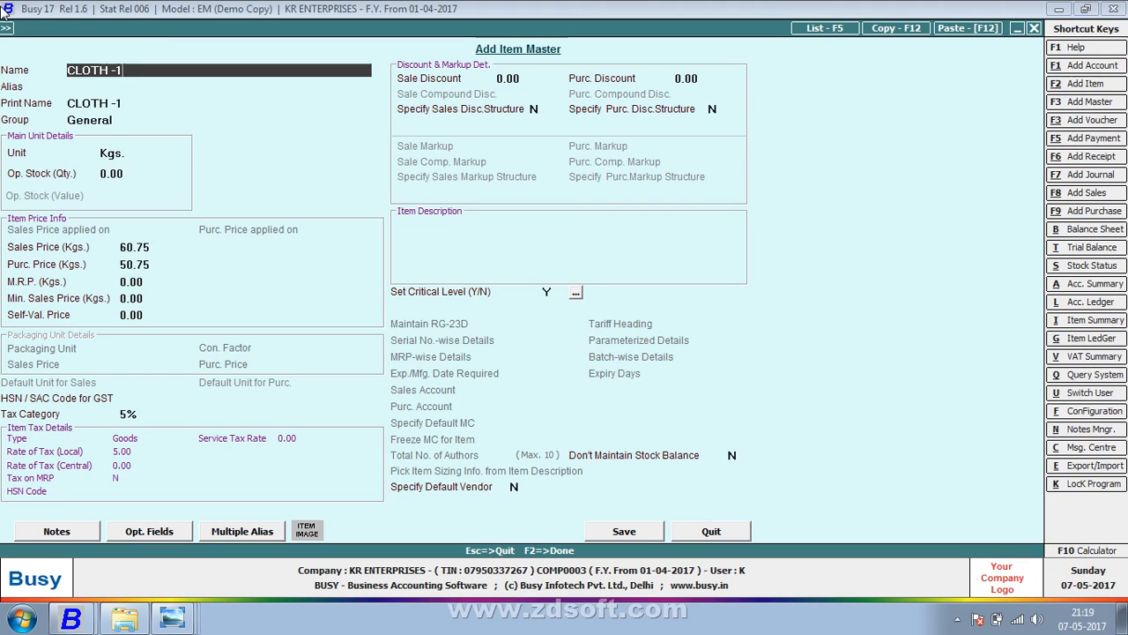
- Show the desktop and launch Mozilla Firefox from its desktop shortcut
{"action": "right_click", "coordinate": [266, 617]}
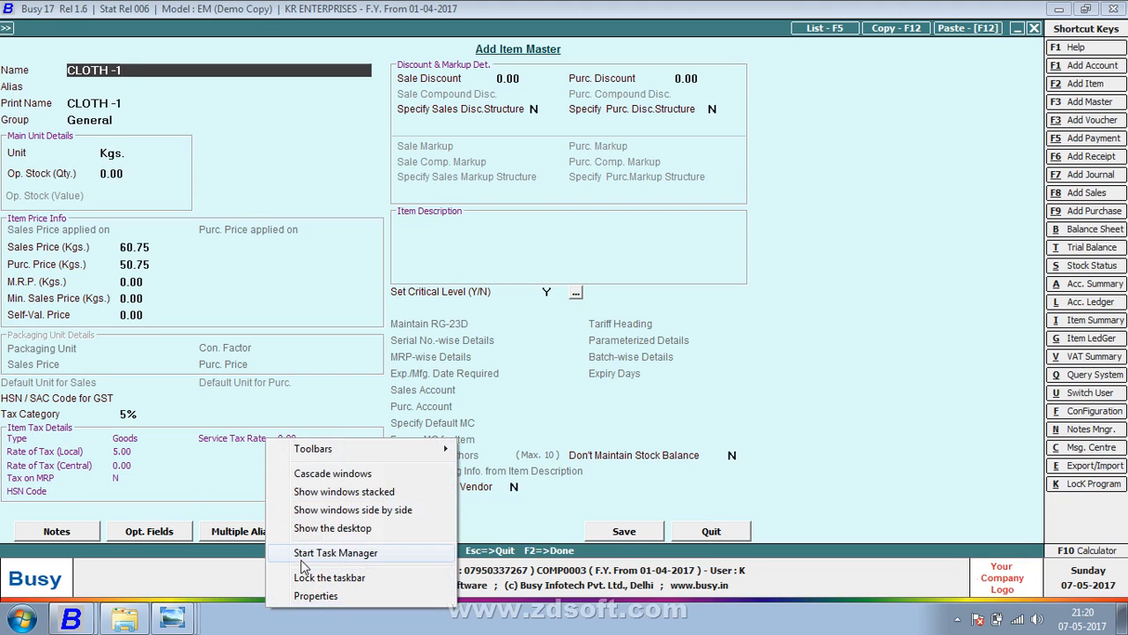
{"action": "left_click", "coordinate": [323, 529]}
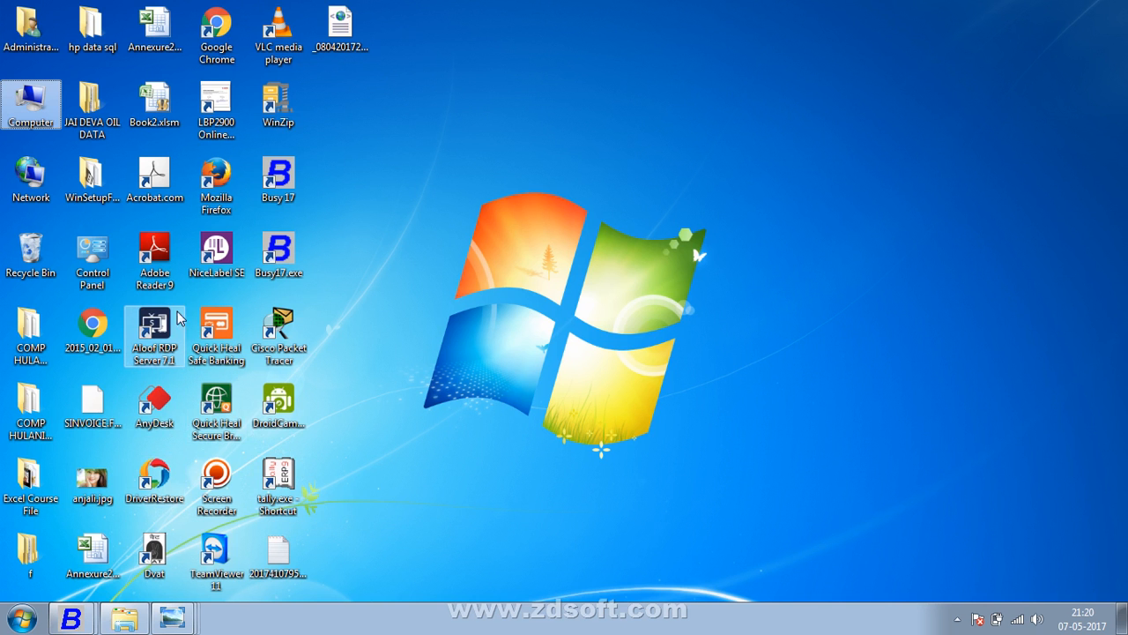
{"action": "left_click", "coordinate": [227, 201]}
{"action": "right_click", "coordinate": [234, 204]}
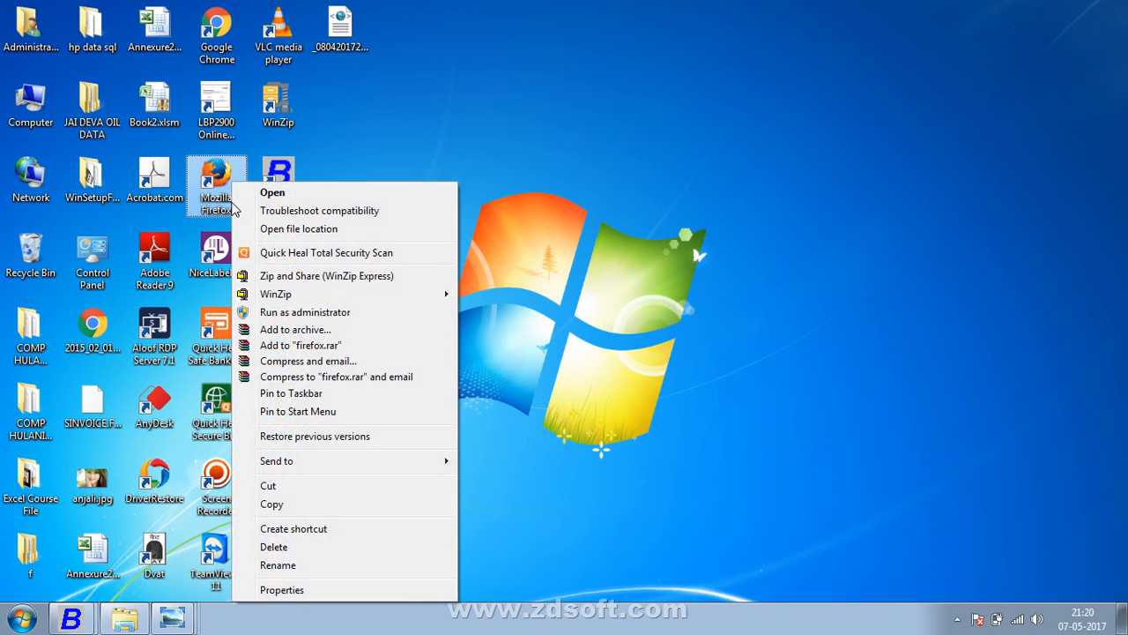
{"action": "left_click", "coordinate": [264, 194]}
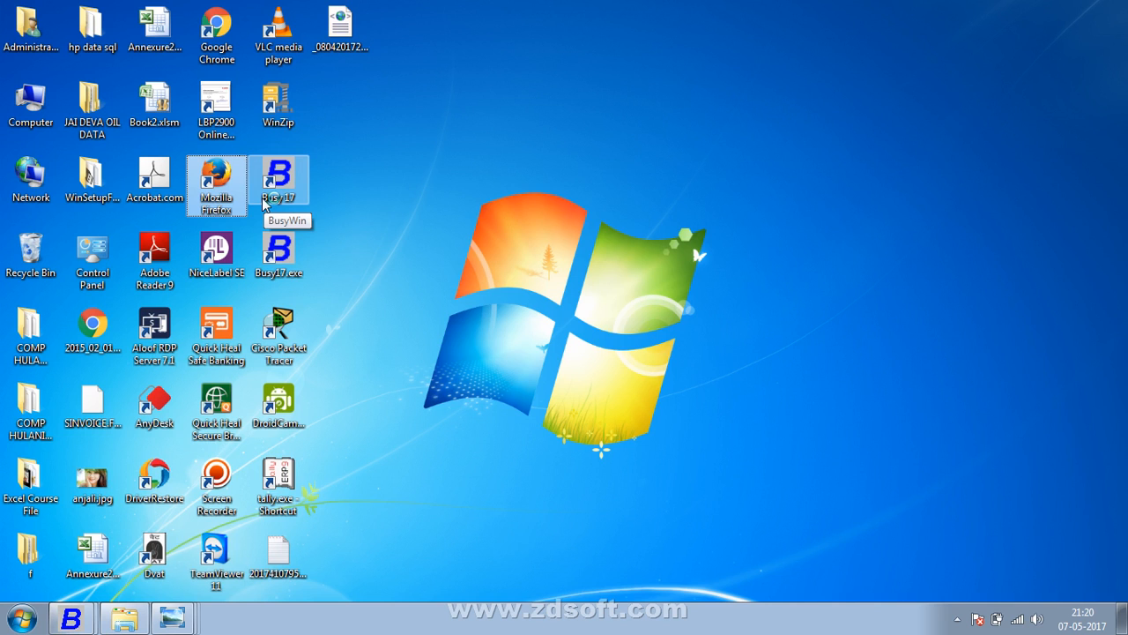
{"action": "double_click", "coordinate": [262, 199]}
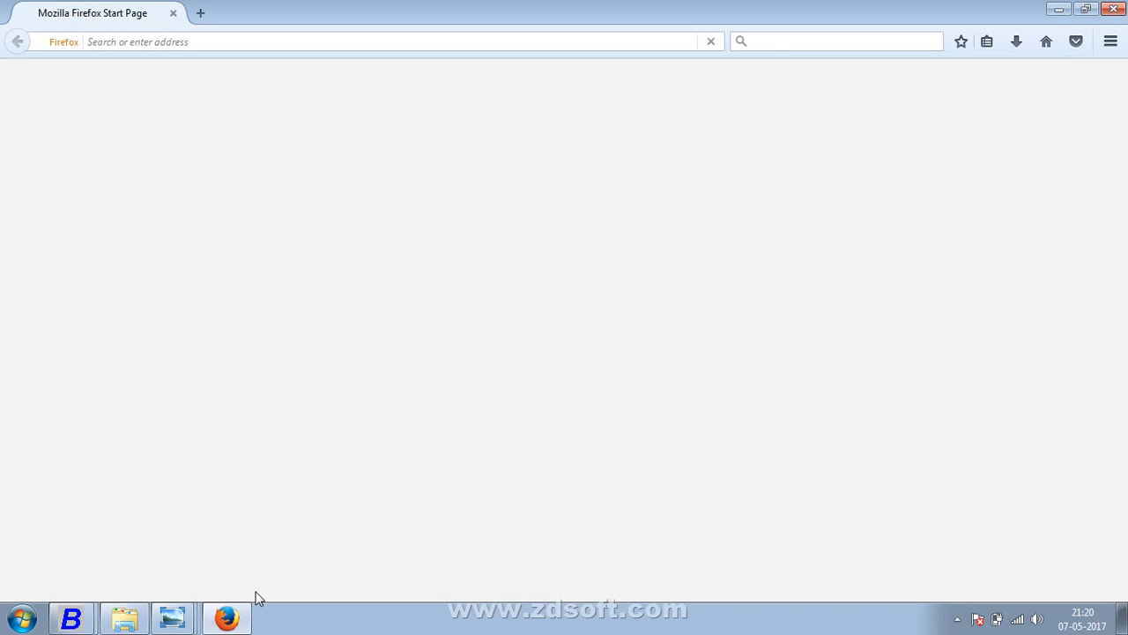
- Search Google for DVAT and open the dvat.gov.in Department of Trade and Taxes site
{"action": "type", "text": "GOOGLE"}
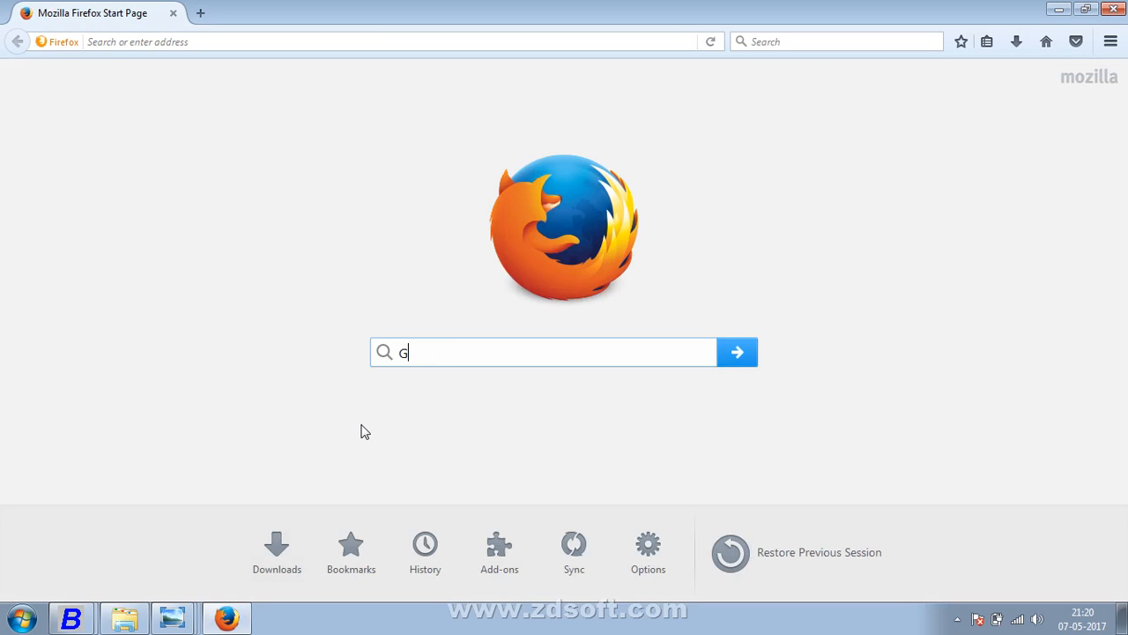
{"action": "key", "text": "Return"}
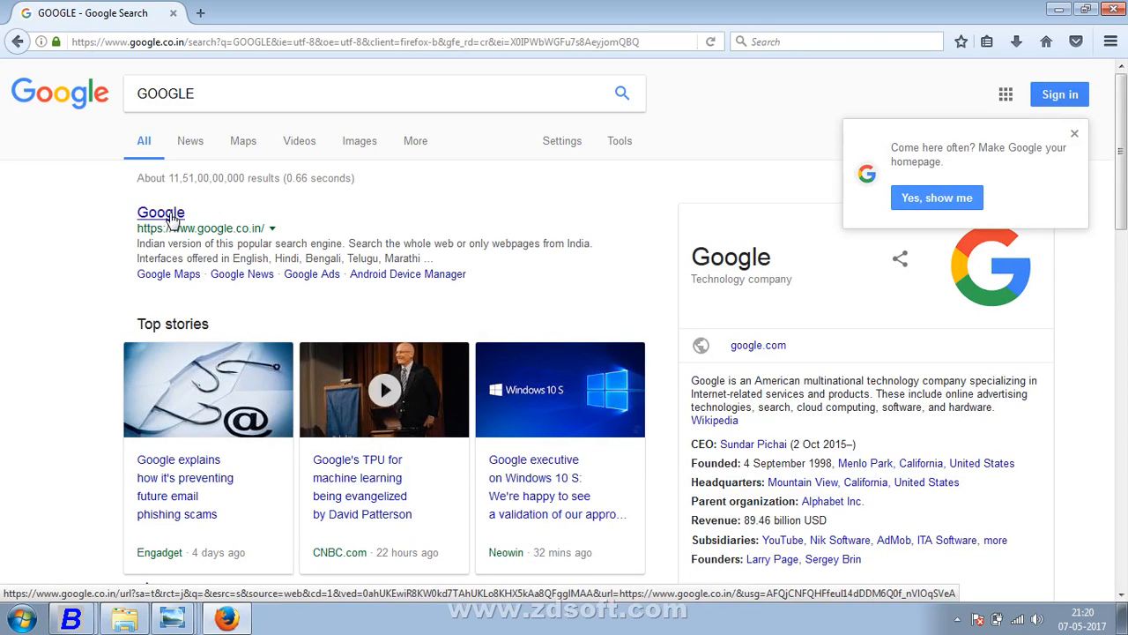
{"action": "left_click", "coordinate": [171, 216]}
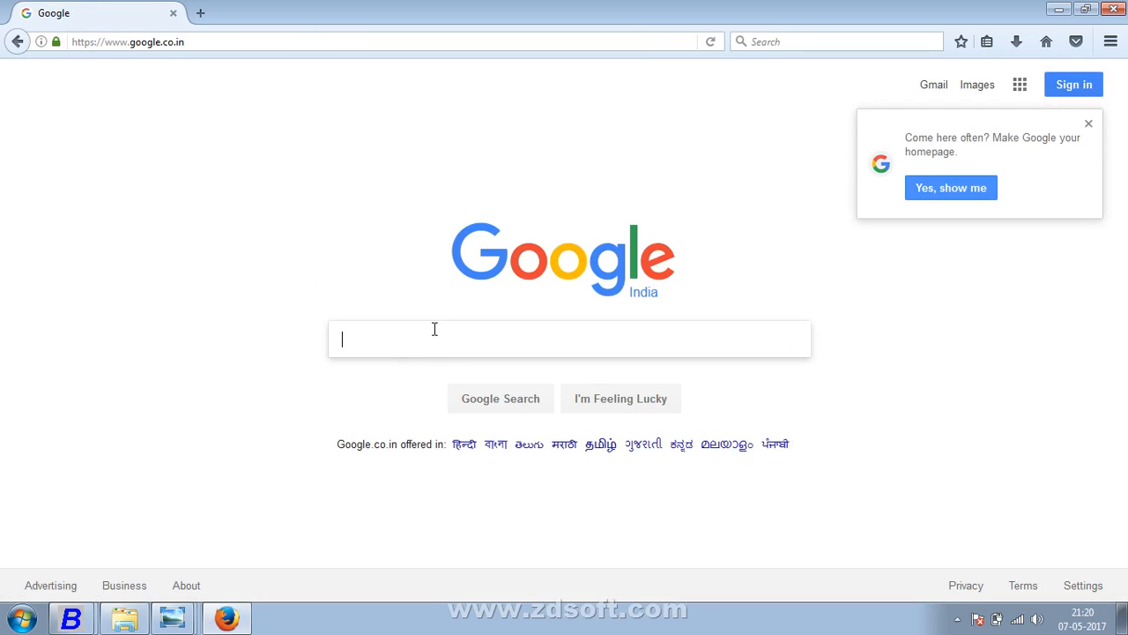
{"action": "type", "text": "DVAT"}
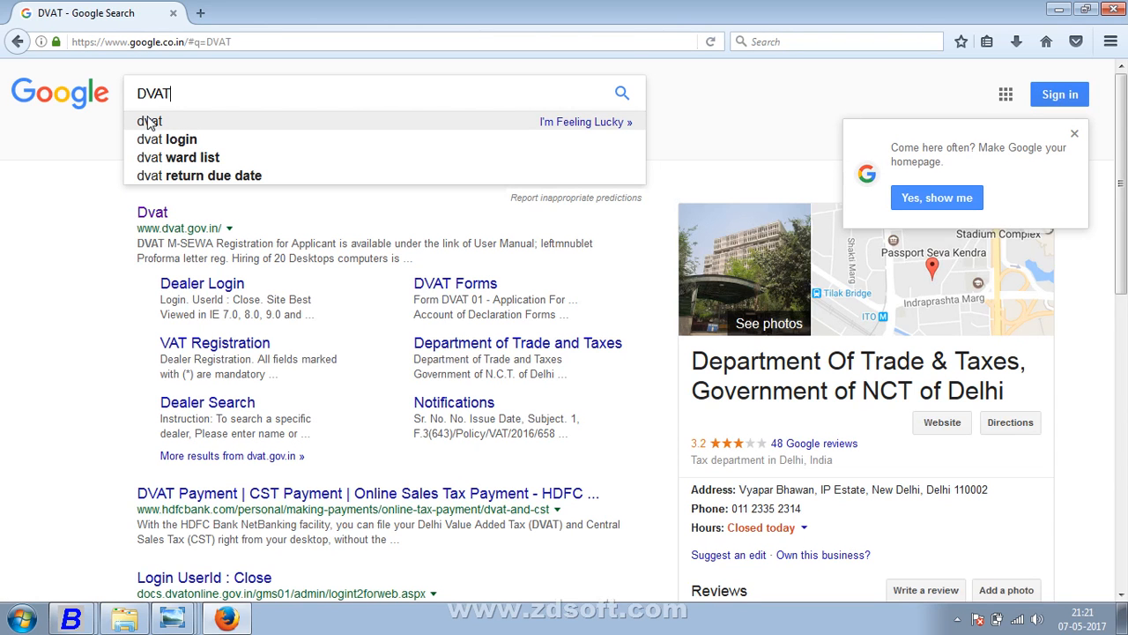
{"action": "left_click", "coordinate": [148, 123]}
{"action": "left_click", "coordinate": [156, 221]}
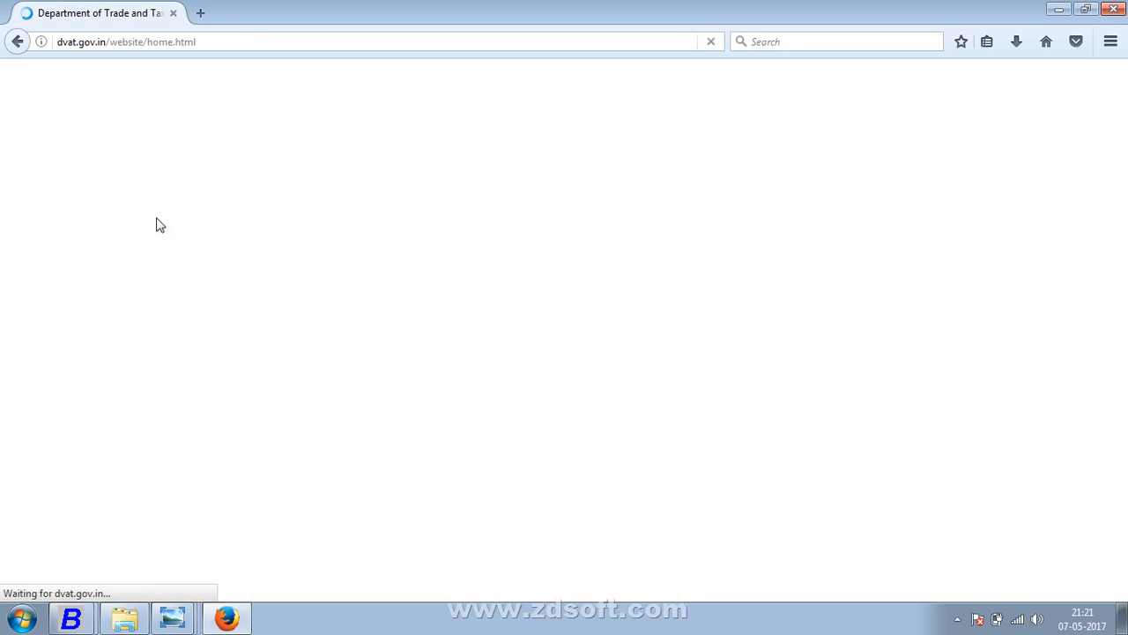
- Download the revised list of commodity codes and open 1325036.xlsx in Excel
{"action": "scroll", "coordinate": [221, 269], "scroll_direction": "down", "scroll_amount": 5}
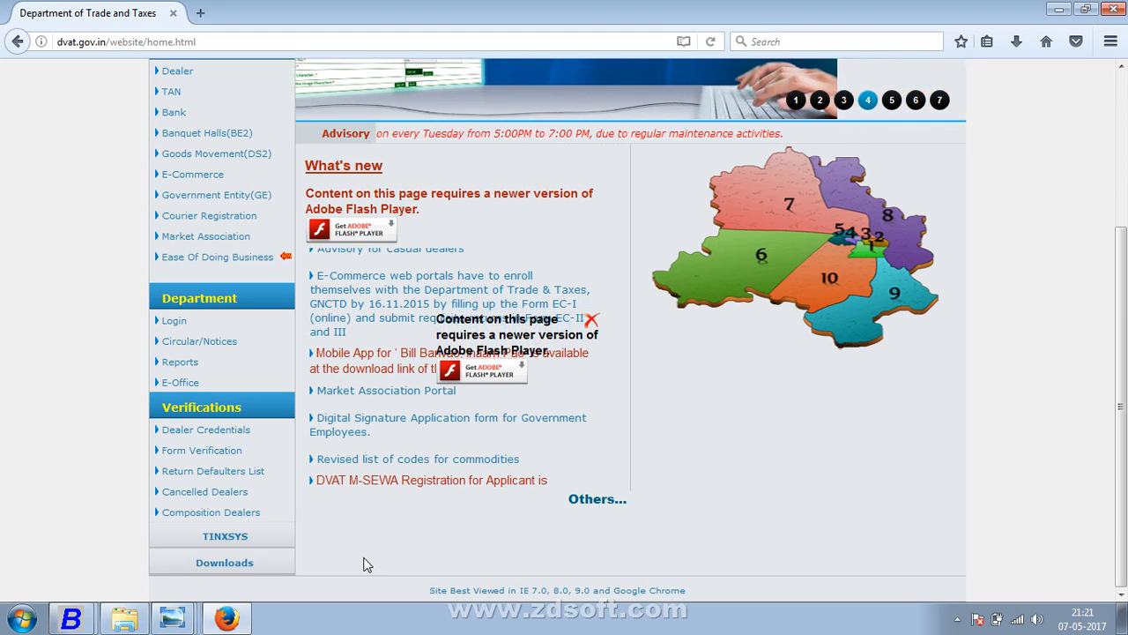
{"action": "left_click", "coordinate": [423, 457]}
{"action": "left_click", "coordinate": [1023, 559]}
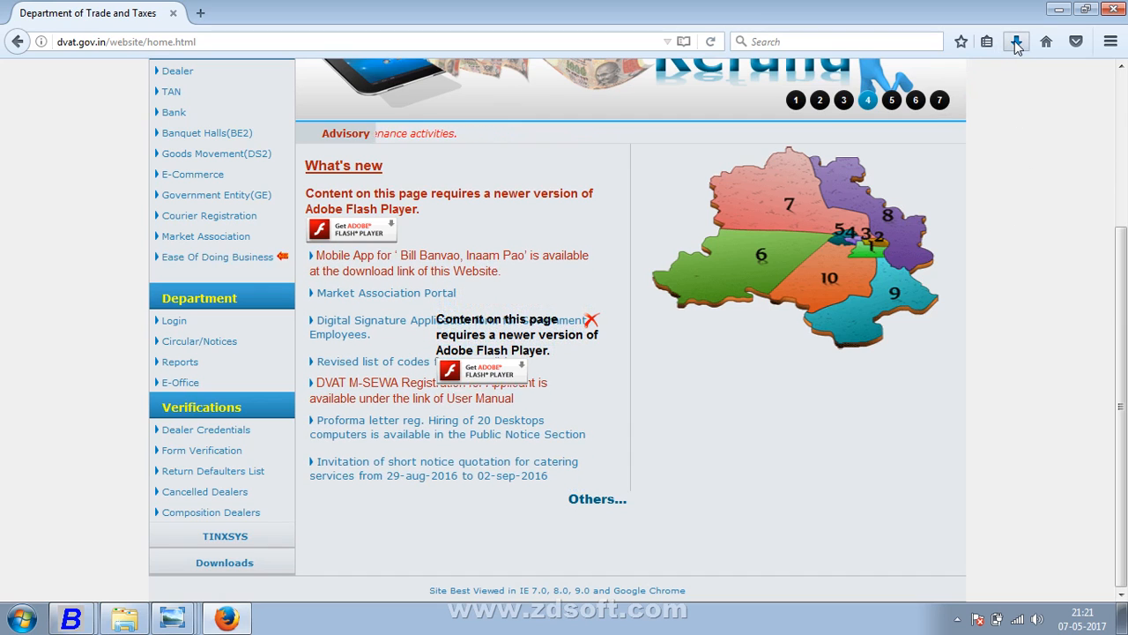
{"action": "left_click", "coordinate": [1017, 44]}
{"action": "left_click", "coordinate": [864, 91]}
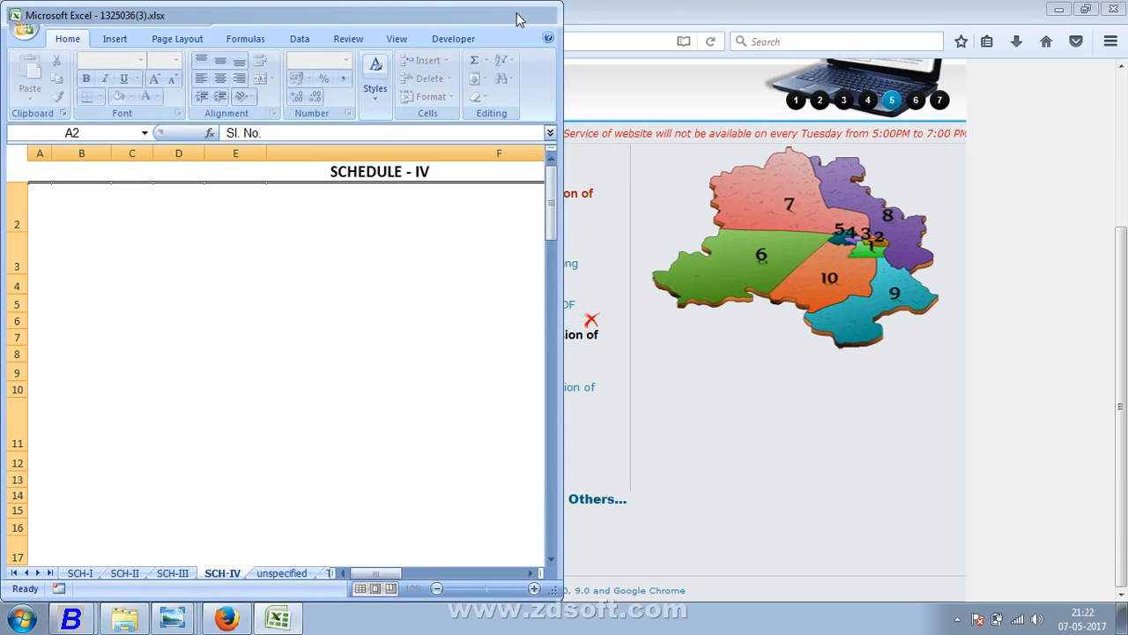
- Maximise the spreadsheet and browse the commodity codes across its sheets
{"action": "left_click", "coordinate": [514, 14]}
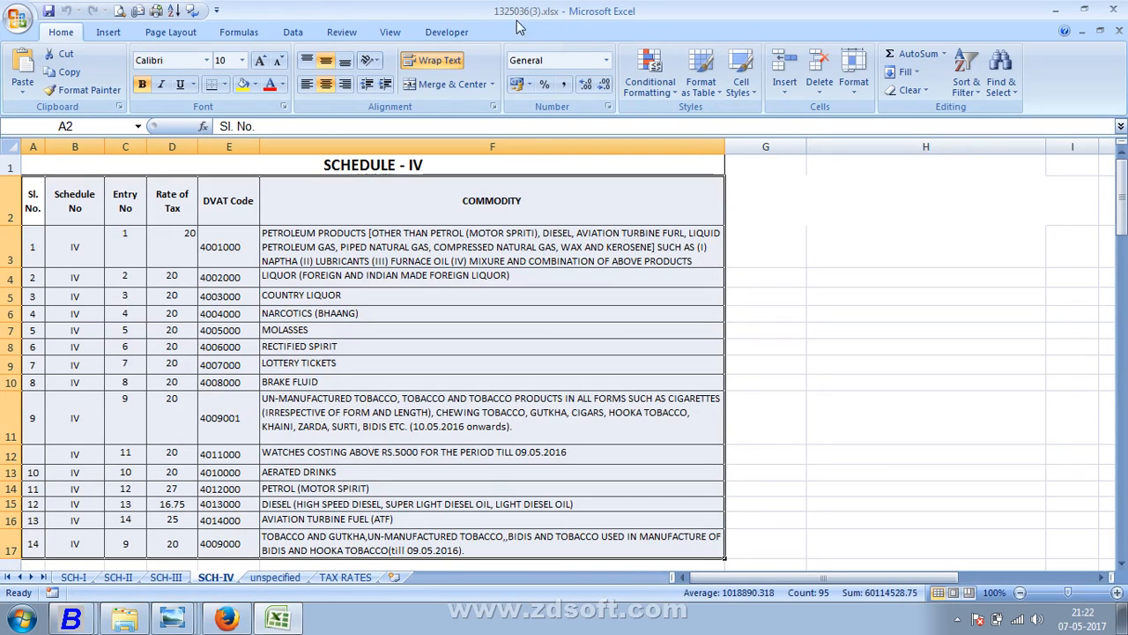
{"action": "left_click", "coordinate": [439, 300]}
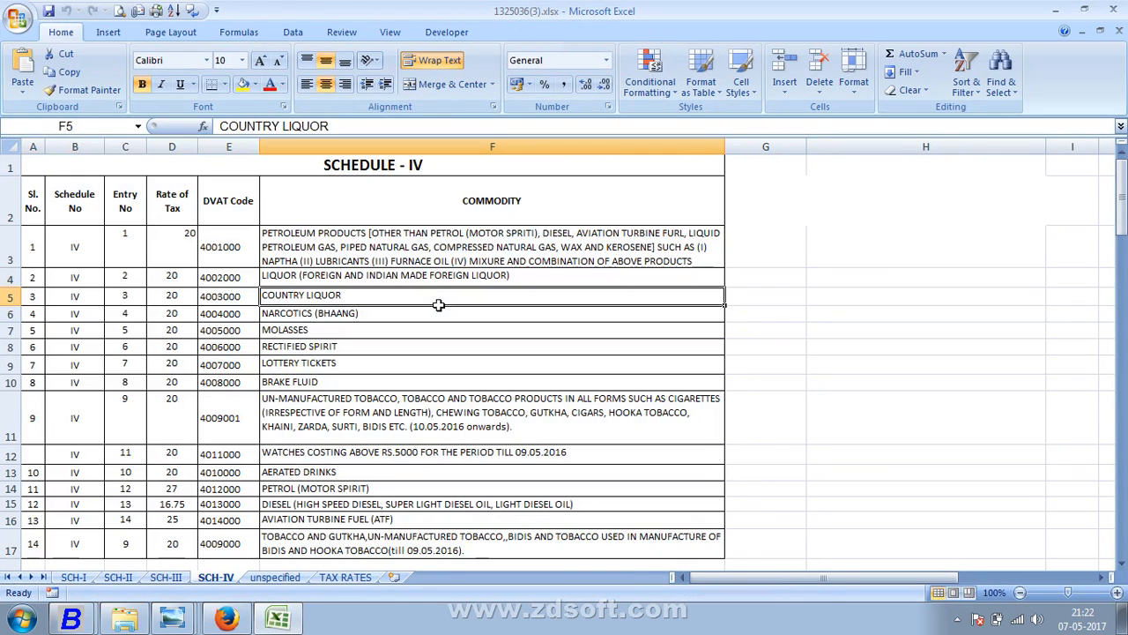
{"action": "left_click", "coordinate": [423, 253]}
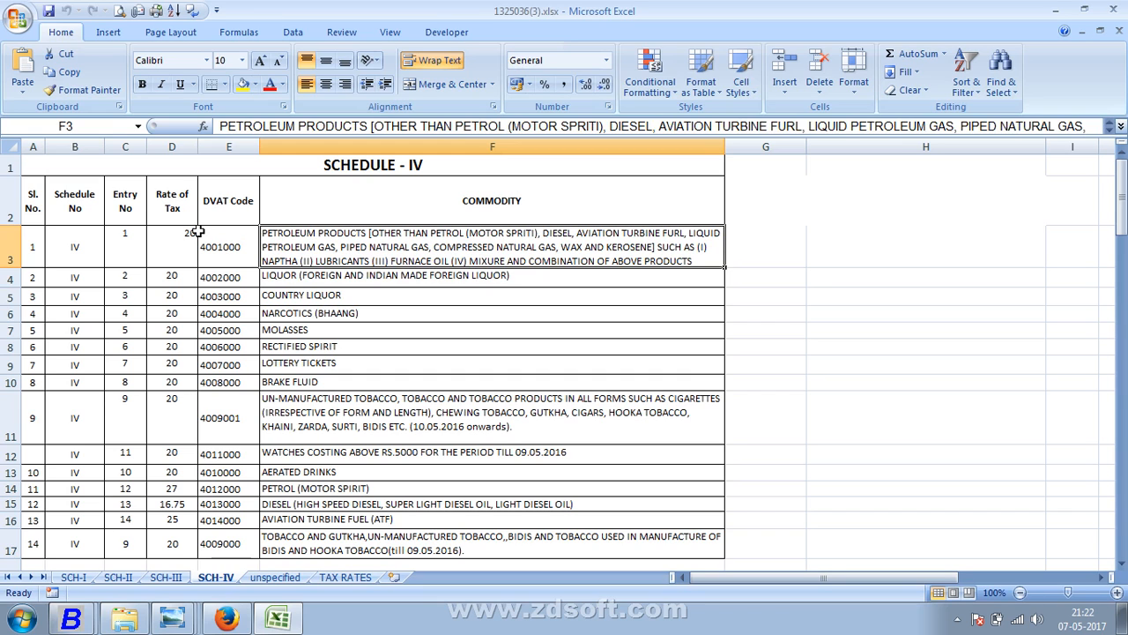
{"action": "left_click", "coordinate": [199, 232]}
{"action": "left_click", "coordinate": [232, 469]}
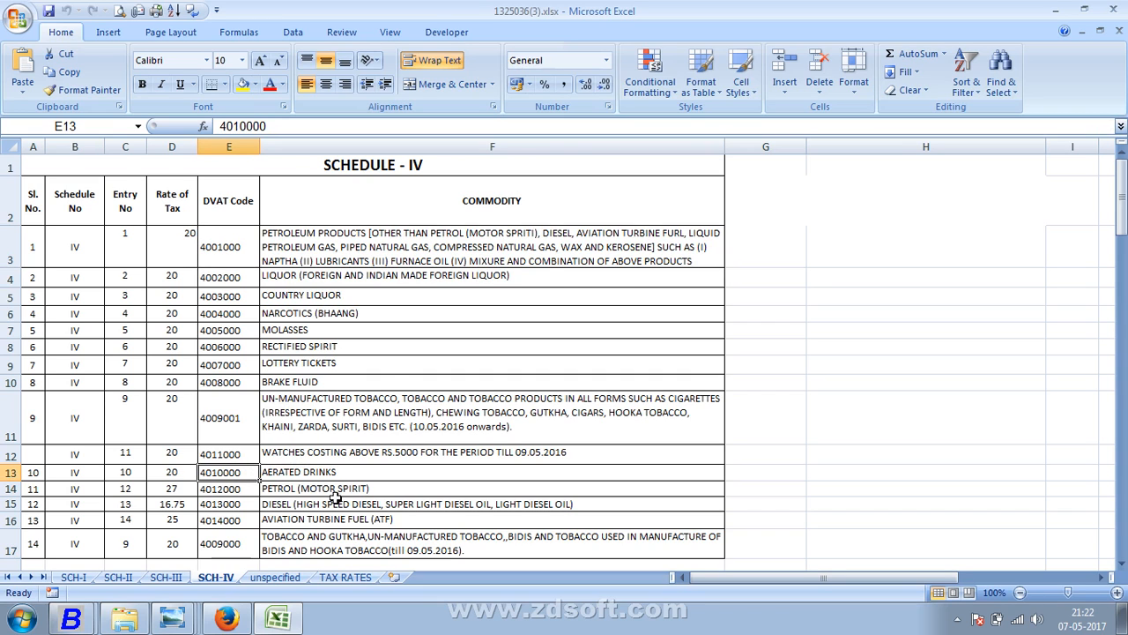
{"action": "scroll", "coordinate": [336, 498], "scroll_direction": "down", "scroll_amount": 1}
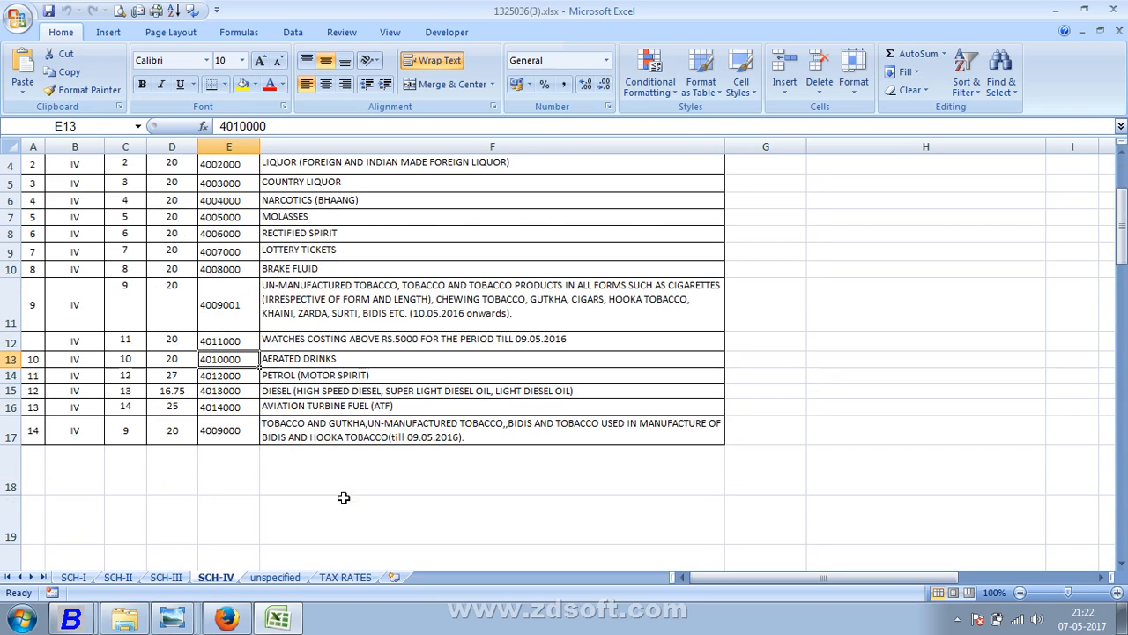
{"action": "left_click", "coordinate": [370, 436]}
{"action": "left_click", "coordinate": [291, 582]}
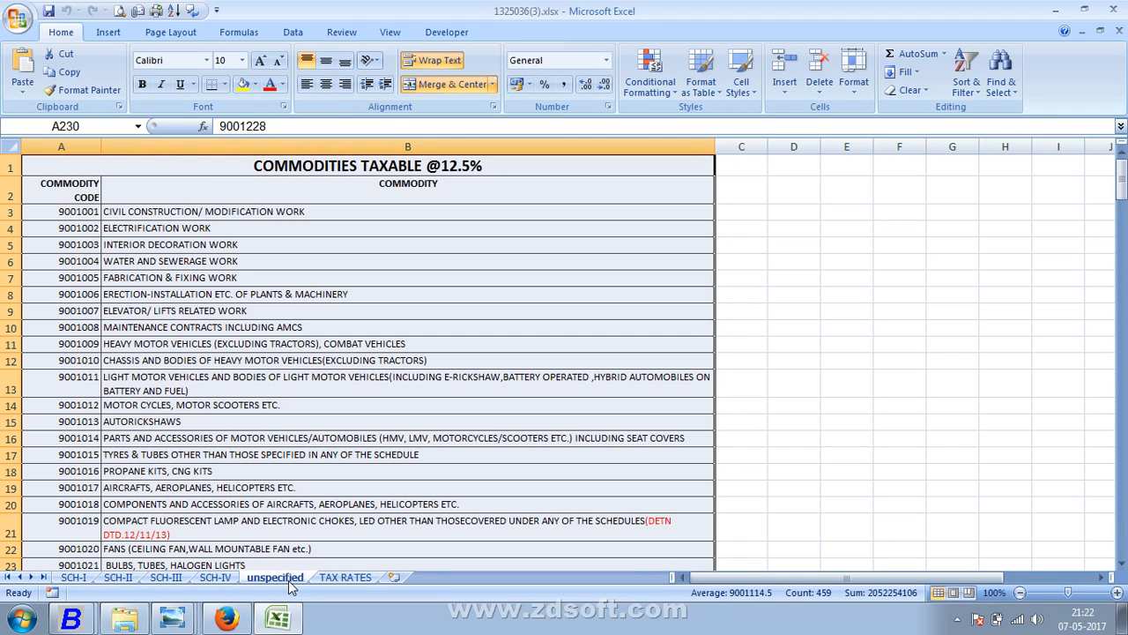
{"action": "left_click", "coordinate": [333, 244]}
{"action": "scroll", "coordinate": [336, 259], "scroll_direction": "down", "scroll_amount": 1}
{"action": "scroll", "coordinate": [336, 260], "scroll_direction": "down", "scroll_amount": 1}
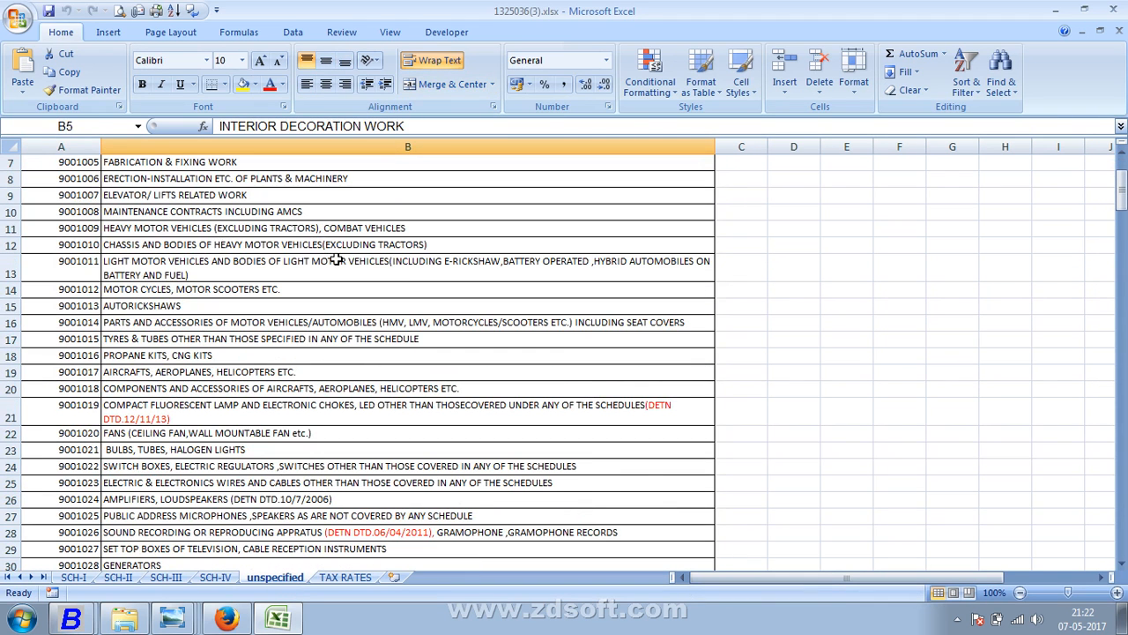
{"action": "left_click", "coordinate": [75, 450]}
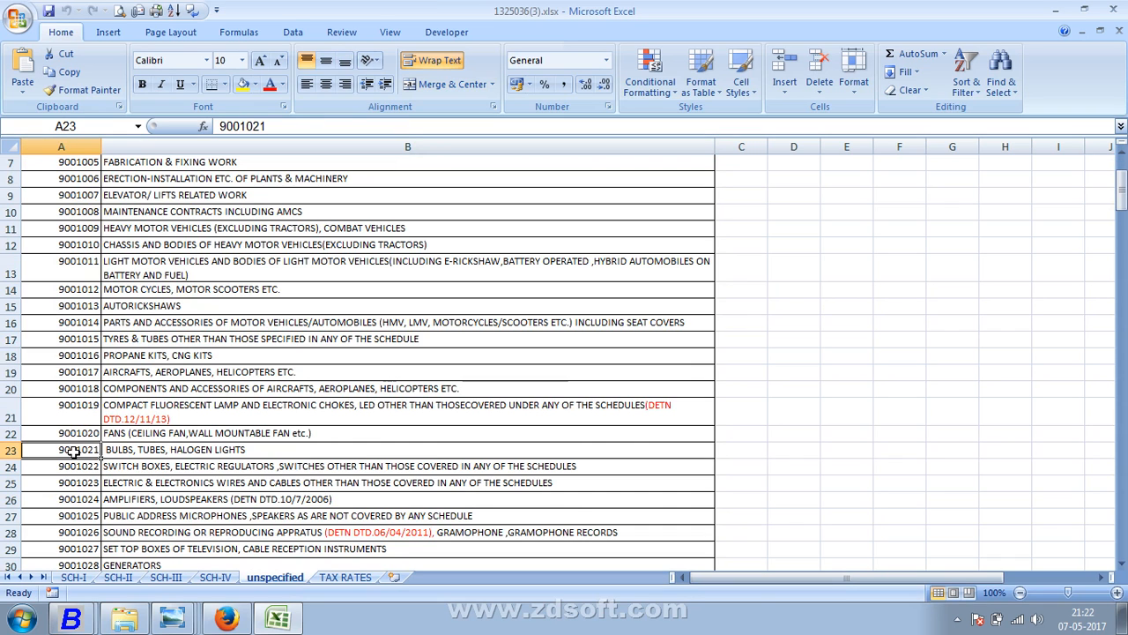
{"action": "scroll", "coordinate": [75, 451], "scroll_direction": "down", "scroll_amount": 1}
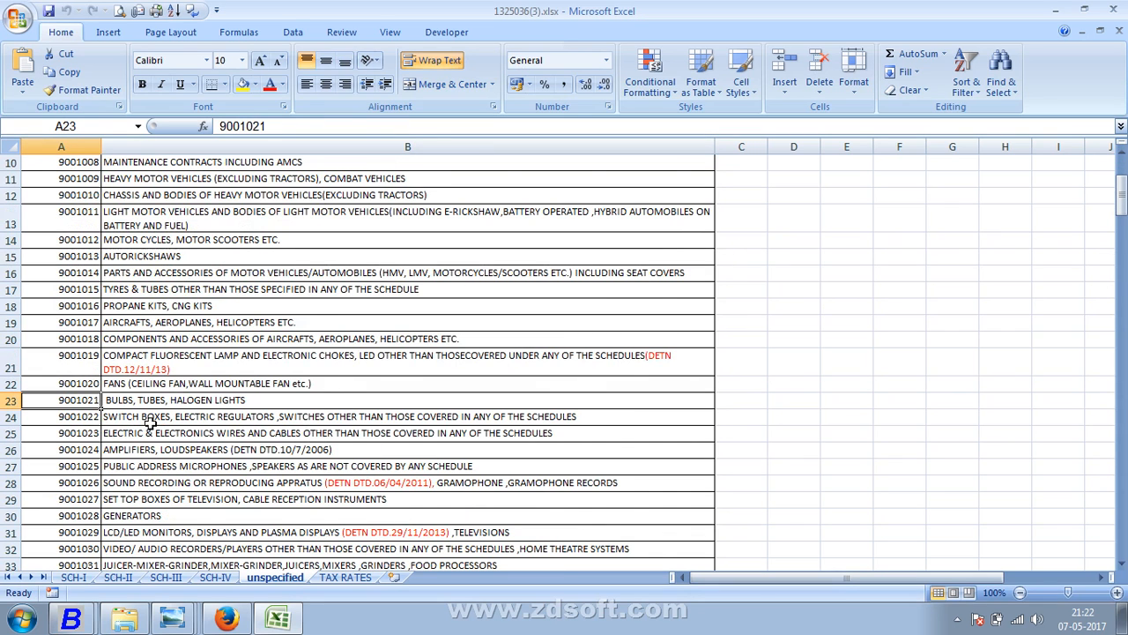
{"action": "scroll", "coordinate": [155, 423], "scroll_direction": "down", "scroll_amount": 3}
{"action": "scroll", "coordinate": [166, 421], "scroll_direction": "down", "scroll_amount": 1}
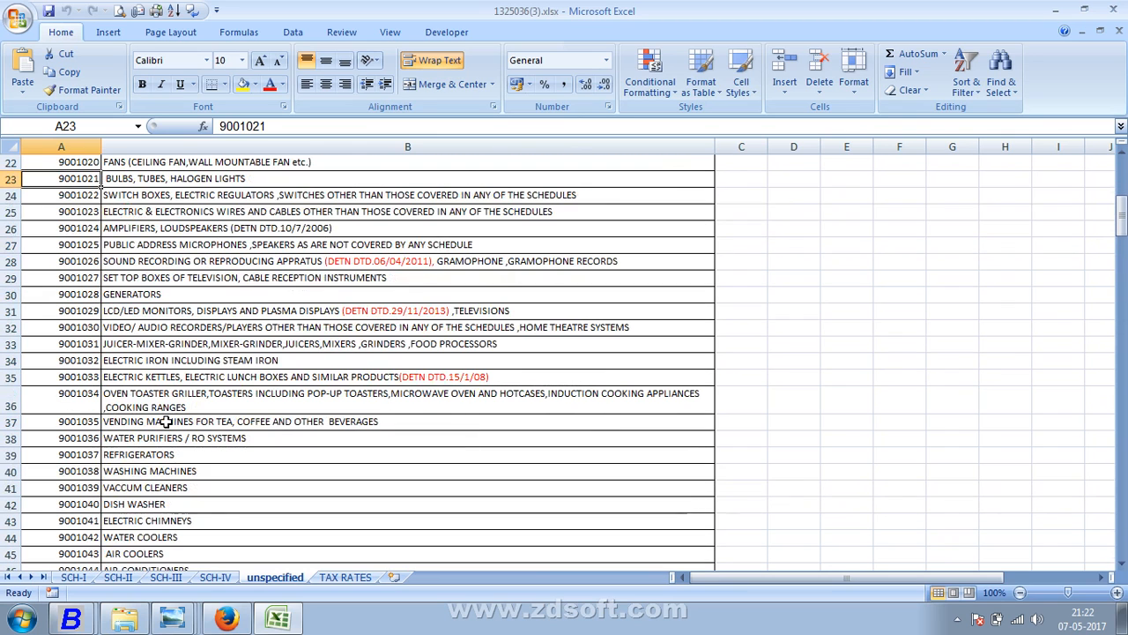
{"action": "scroll", "coordinate": [166, 421], "scroll_direction": "down", "scroll_amount": 1}
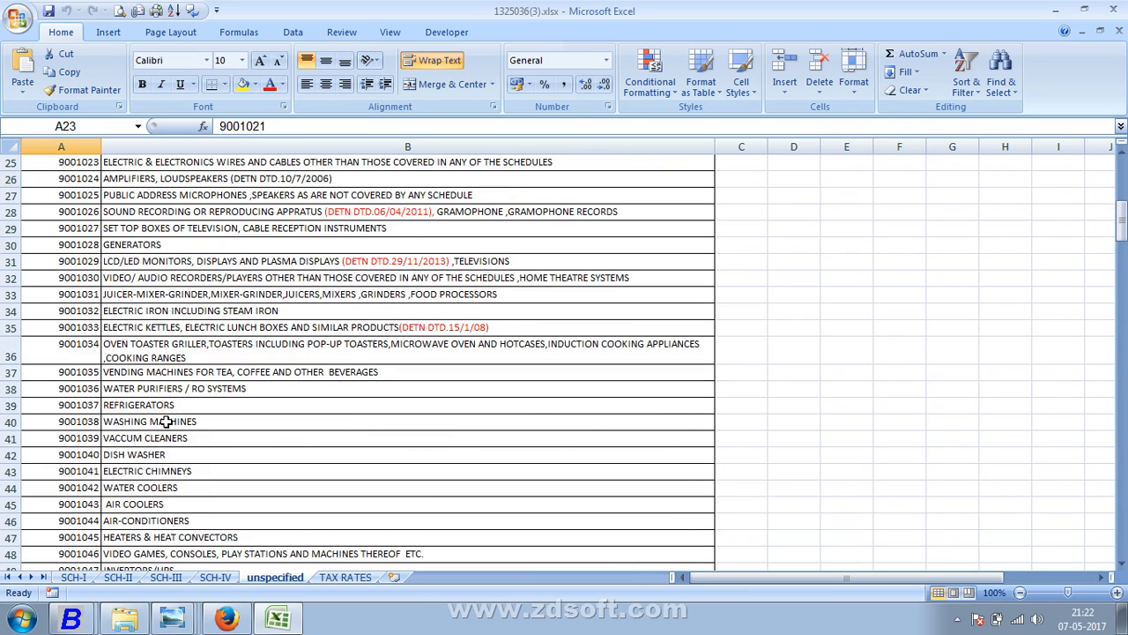
{"action": "scroll", "coordinate": [166, 422], "scroll_direction": "down", "scroll_amount": 2}
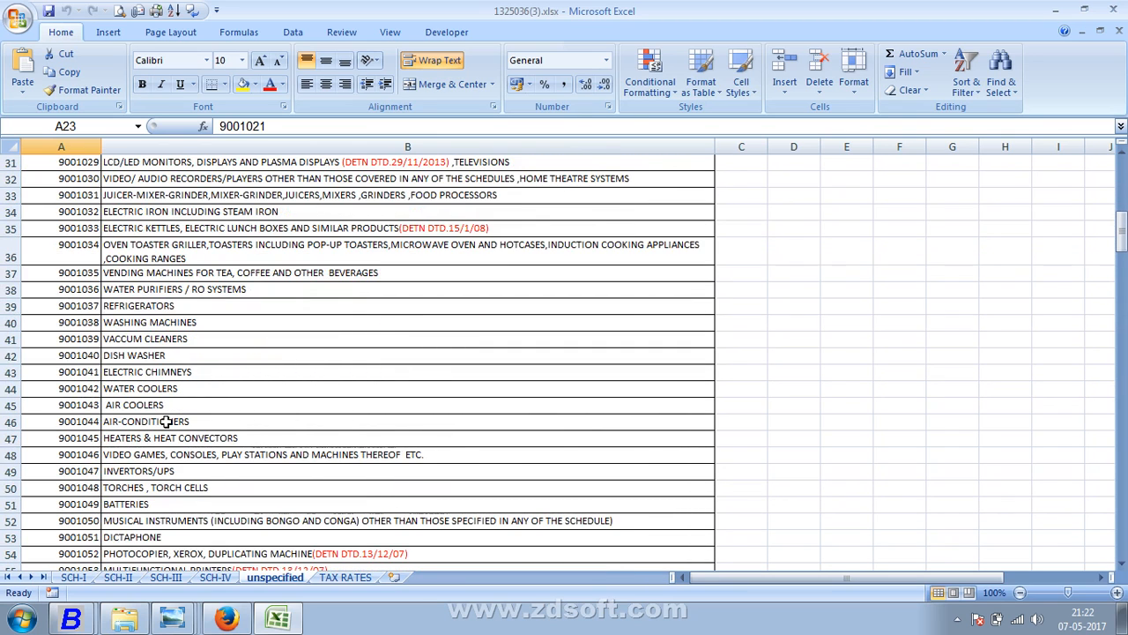
{"action": "scroll", "coordinate": [165, 422], "scroll_direction": "down", "scroll_amount": 1}
{"action": "scroll", "coordinate": [165, 421], "scroll_direction": "down", "scroll_amount": 1}
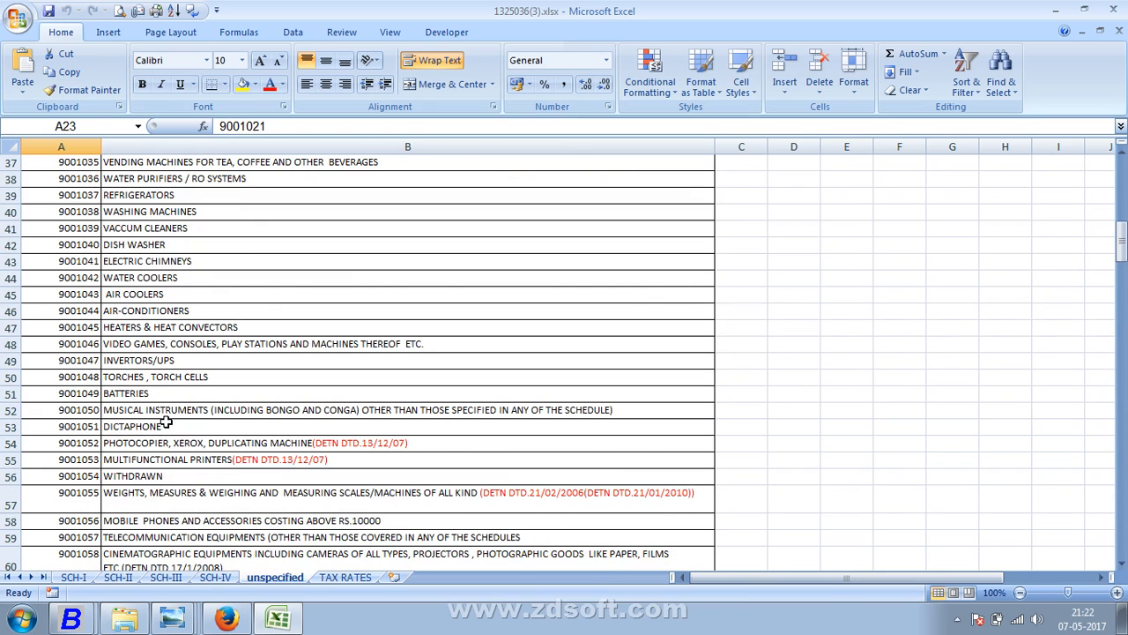
{"action": "scroll", "coordinate": [165, 423], "scroll_direction": "down", "scroll_amount": 1}
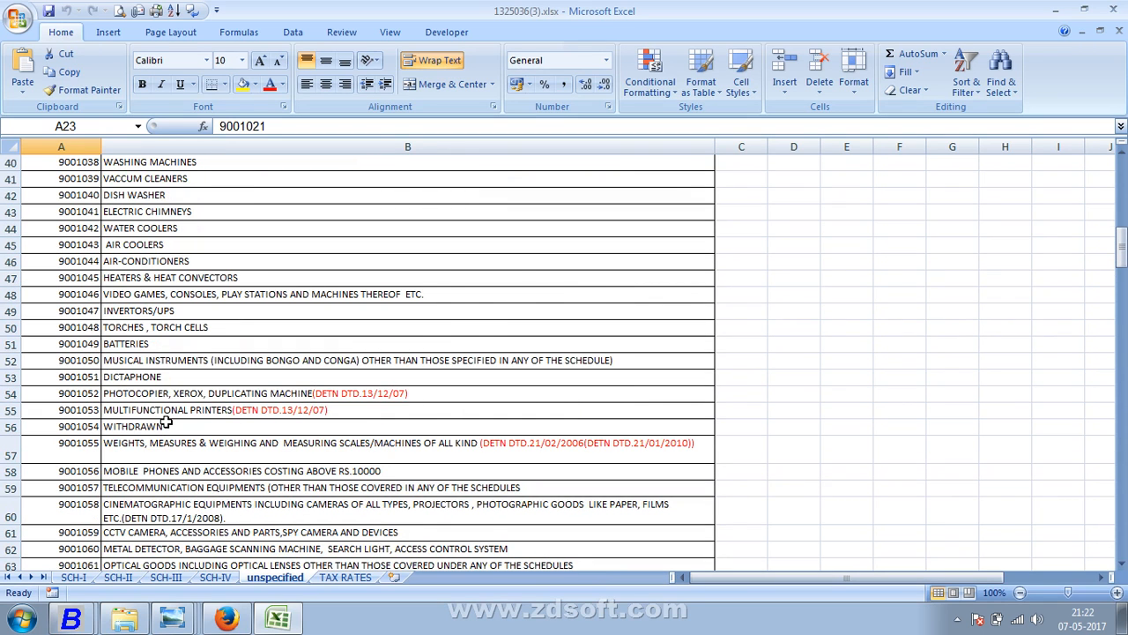
{"action": "scroll", "coordinate": [183, 458], "scroll_direction": "down", "scroll_amount": 2}
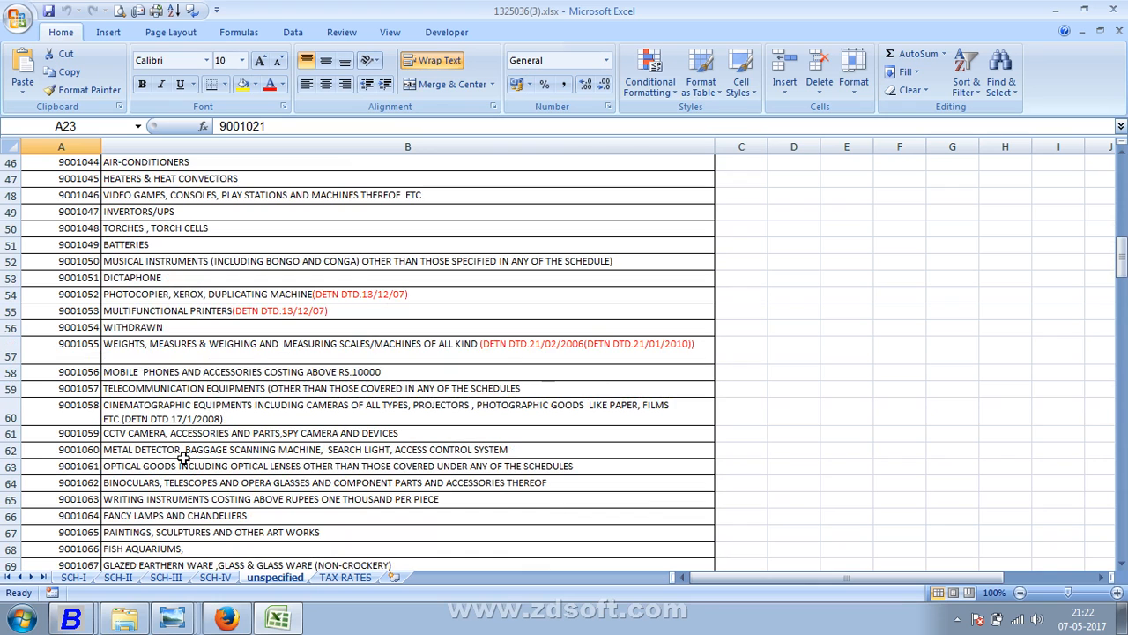
{"action": "scroll", "coordinate": [183, 459], "scroll_direction": "down", "scroll_amount": 1}
{"action": "scroll", "coordinate": [182, 458], "scroll_direction": "down", "scroll_amount": 2}
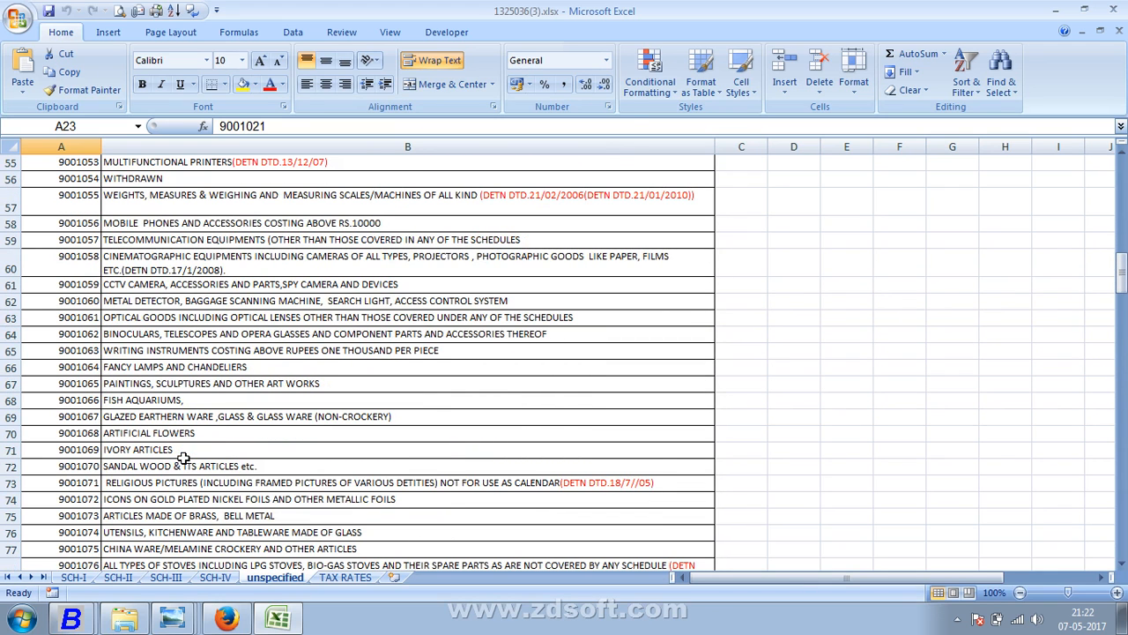
{"action": "scroll", "coordinate": [182, 459], "scroll_direction": "down", "scroll_amount": 1}
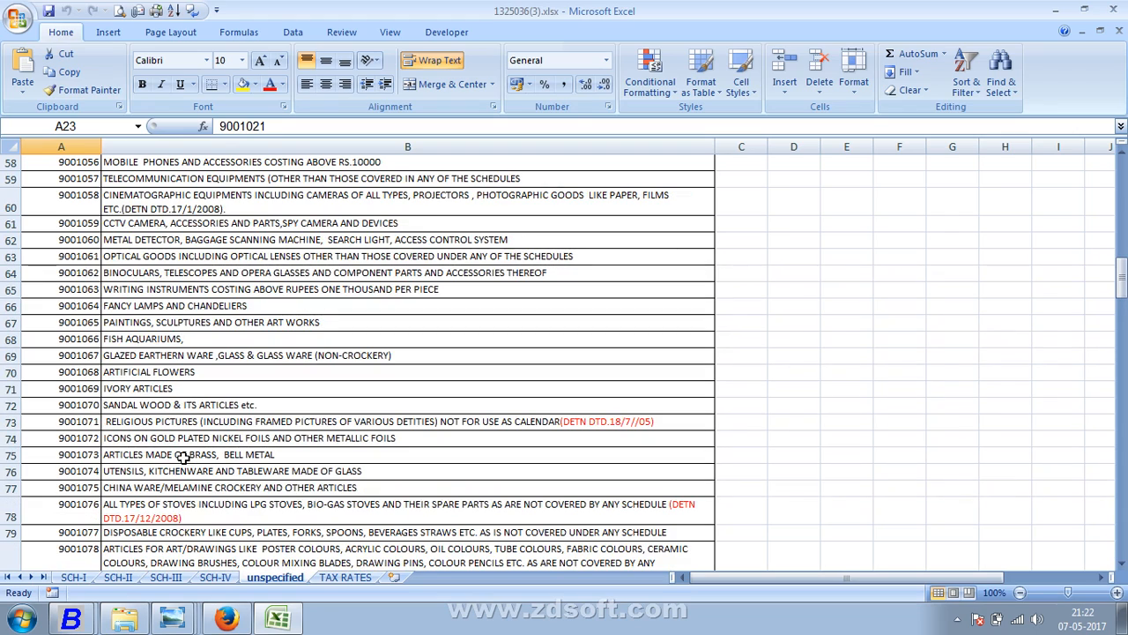
{"action": "scroll", "coordinate": [183, 459], "scroll_direction": "down", "scroll_amount": 2}
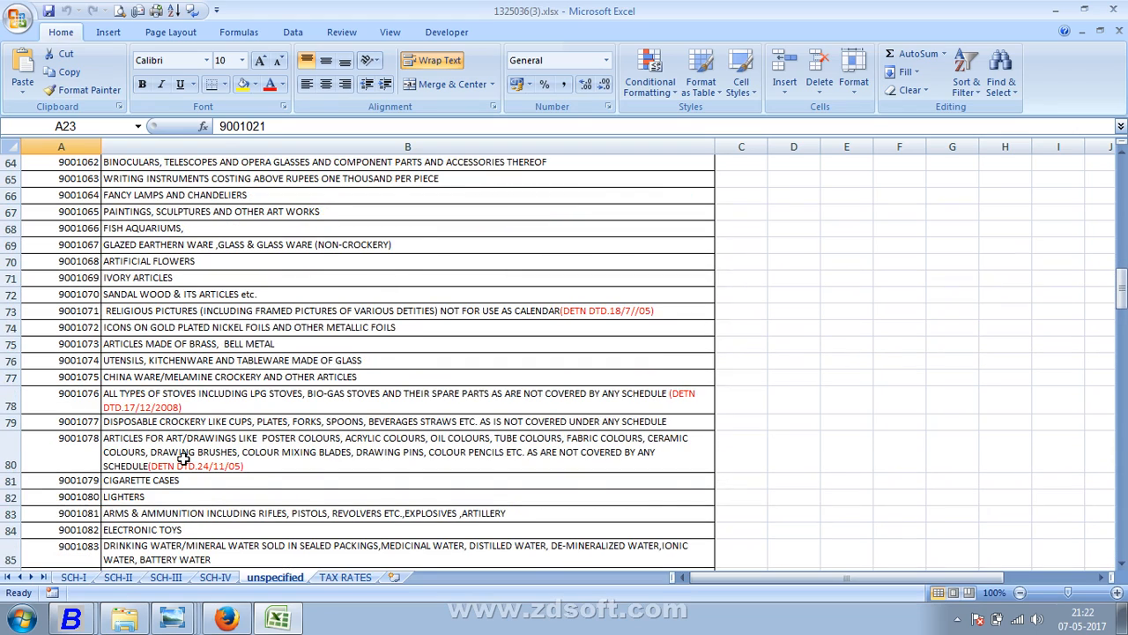
{"action": "scroll", "coordinate": [182, 459], "scroll_direction": "down", "scroll_amount": 2}
- Copy textiles code 1048000 from cell F50 on SCH-I and return to Busy
{"action": "left_click", "coordinate": [90, 578]}
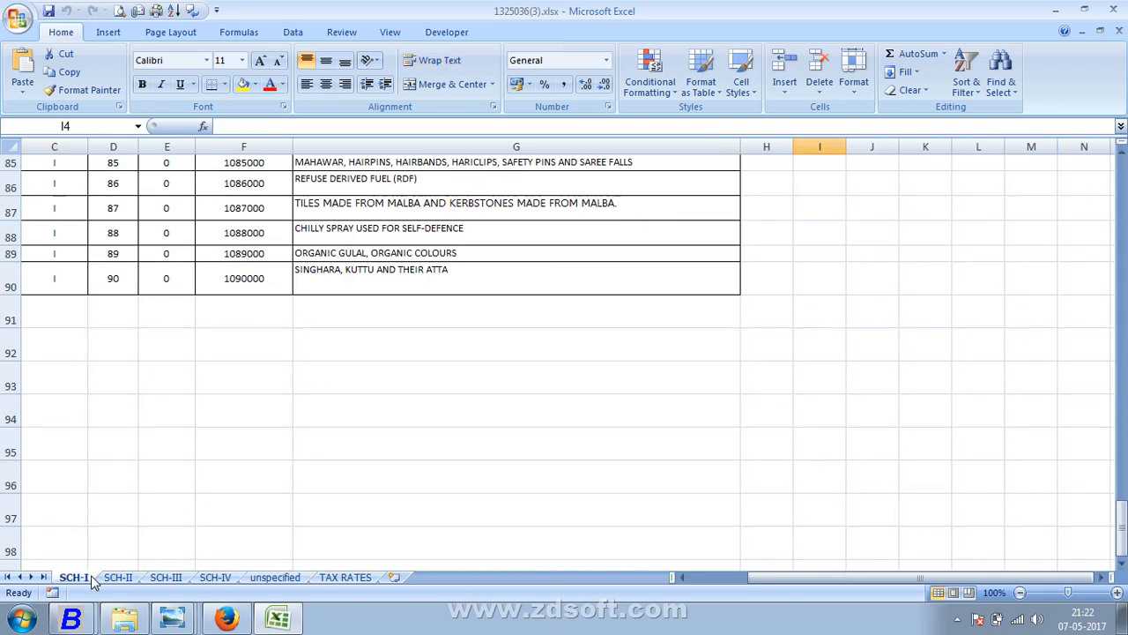
{"action": "scroll", "coordinate": [202, 520], "scroll_direction": "up", "scroll_amount": 7}
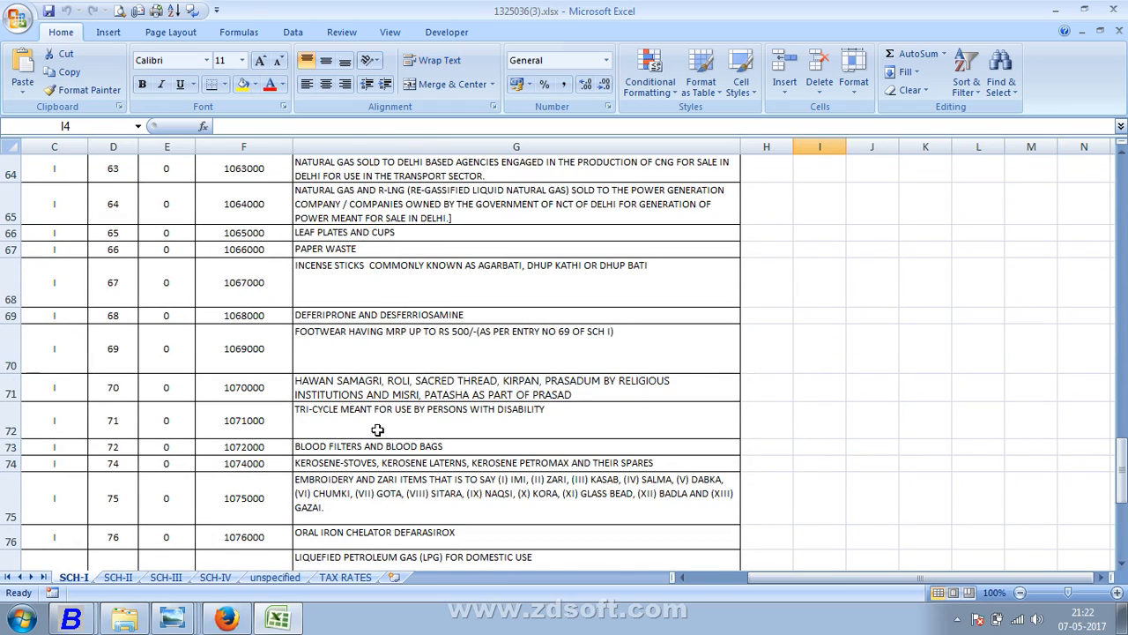
{"action": "scroll", "coordinate": [377, 430], "scroll_direction": "up", "scroll_amount": 5}
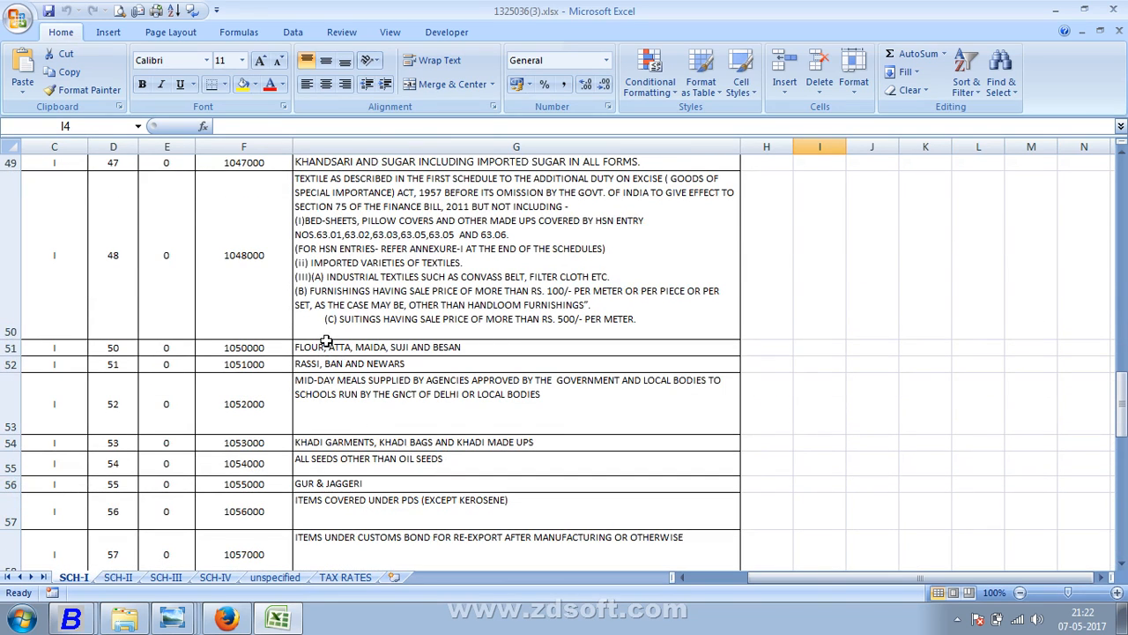
{"action": "left_click", "coordinate": [243, 270]}
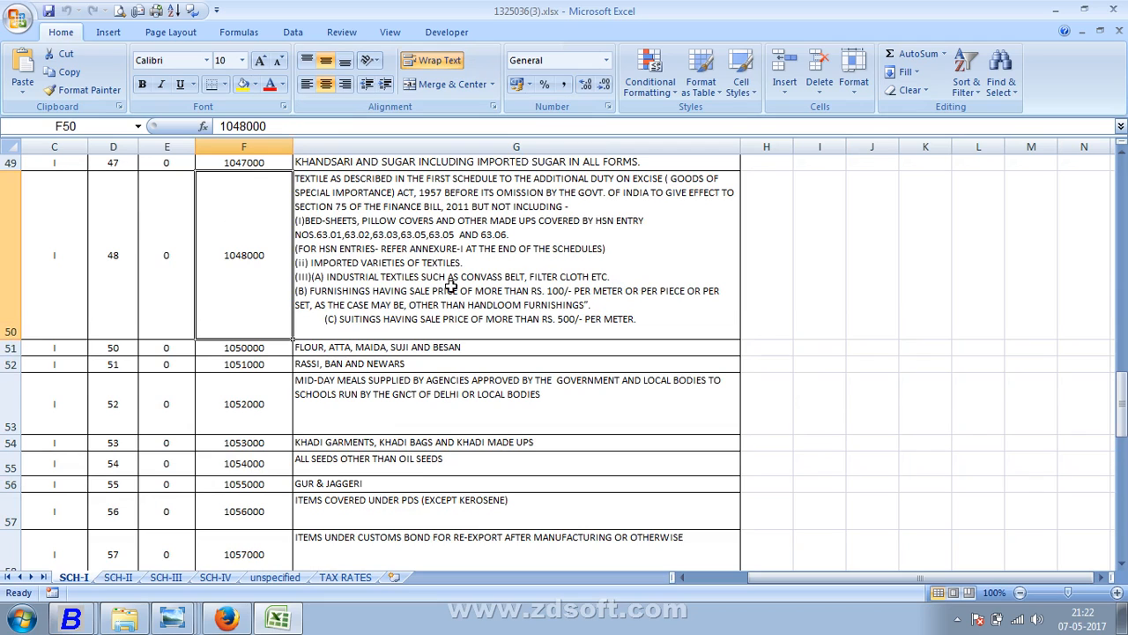
{"action": "left_click", "coordinate": [304, 126]}
{"action": "double_click", "coordinate": [239, 126]}
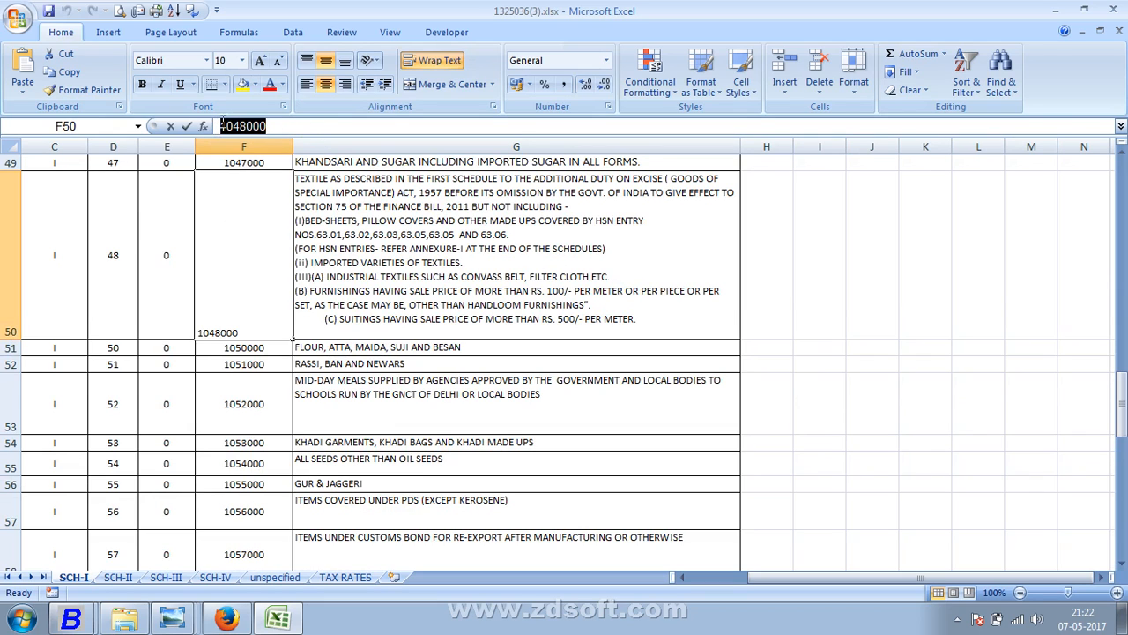
{"action": "right_click", "coordinate": [224, 126]}
{"action": "left_click", "coordinate": [247, 146]}
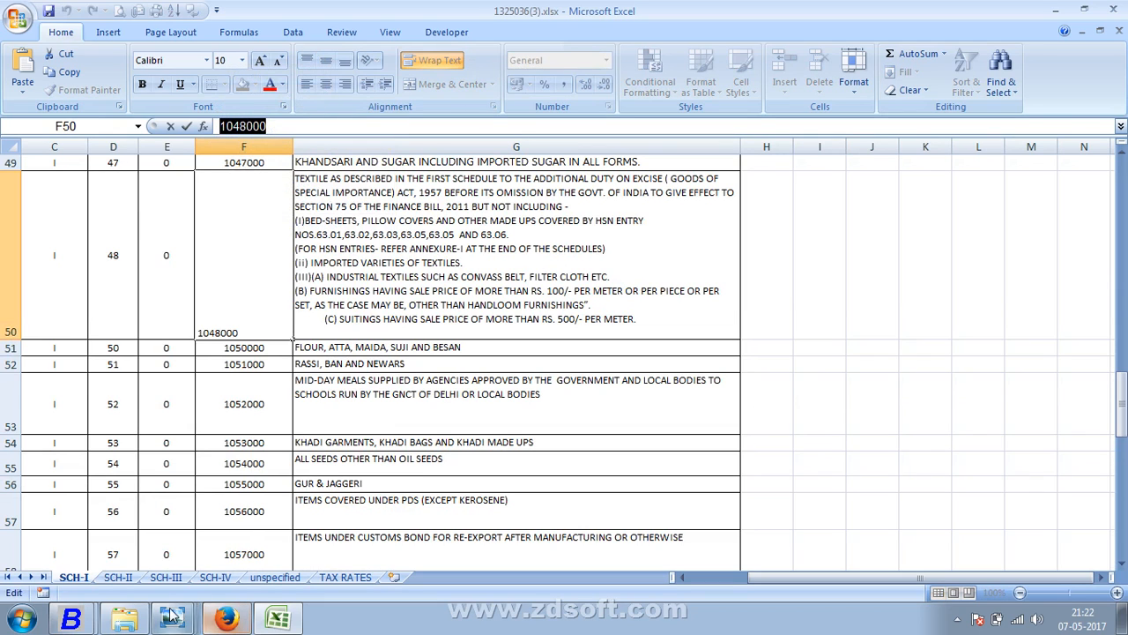
{"action": "left_click", "coordinate": [70, 620]}
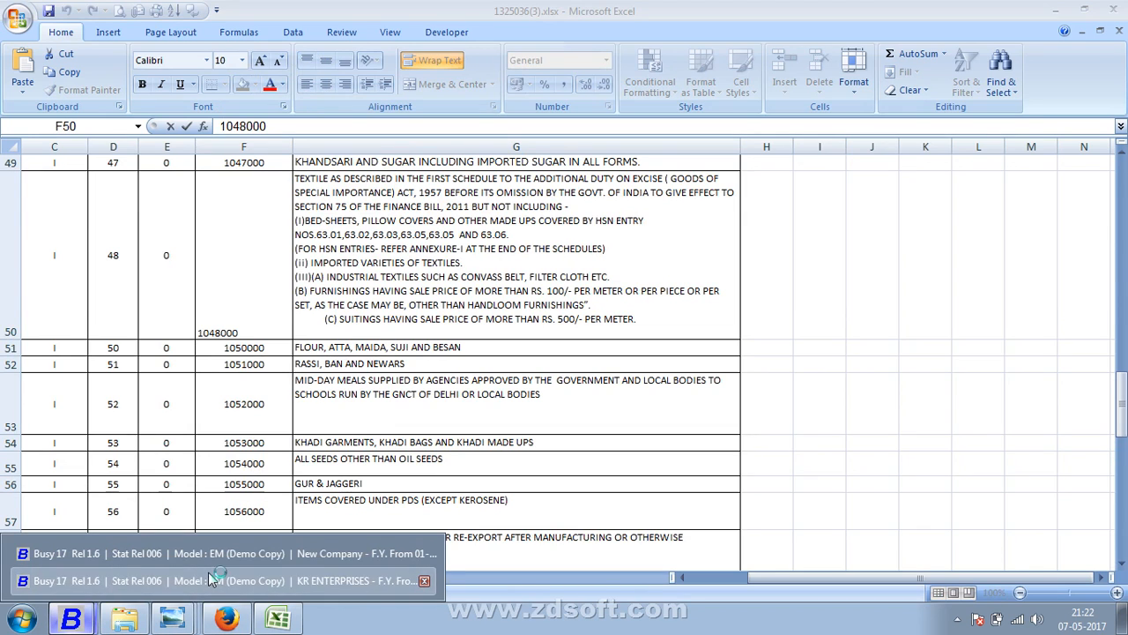
{"action": "left_click", "coordinate": [209, 575]}
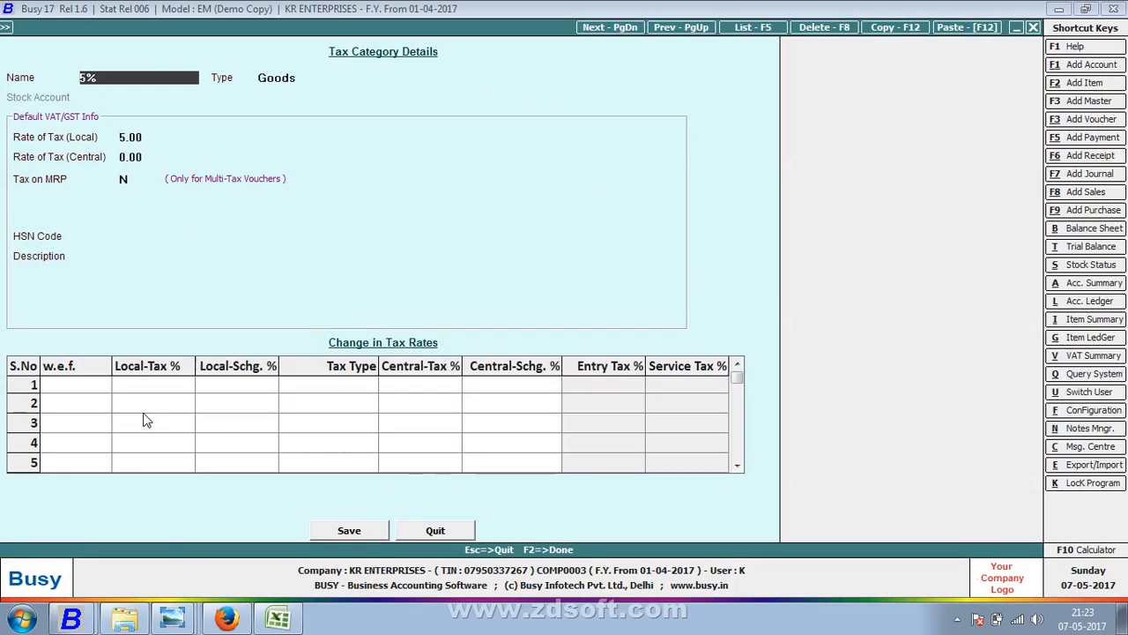
- Paste HSN code 1048000 and enter description FABRIC in the 5% tax category
{"action": "left_click", "coordinate": [139, 233]}
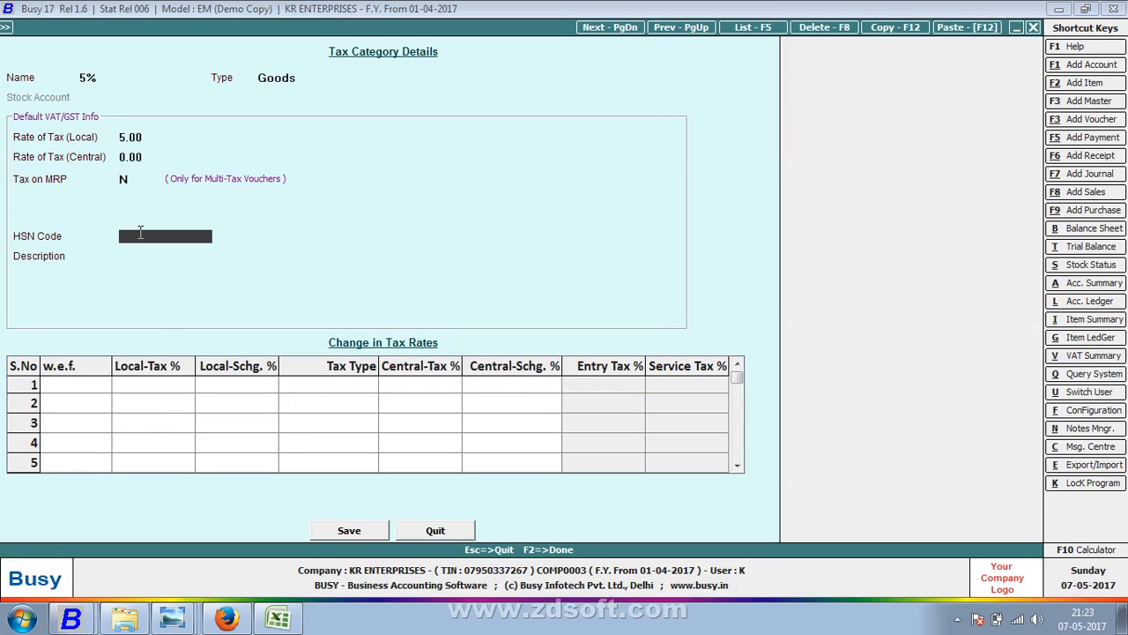
{"action": "key", "text": "ctrl+v"}
{"action": "key", "text": "Return"}
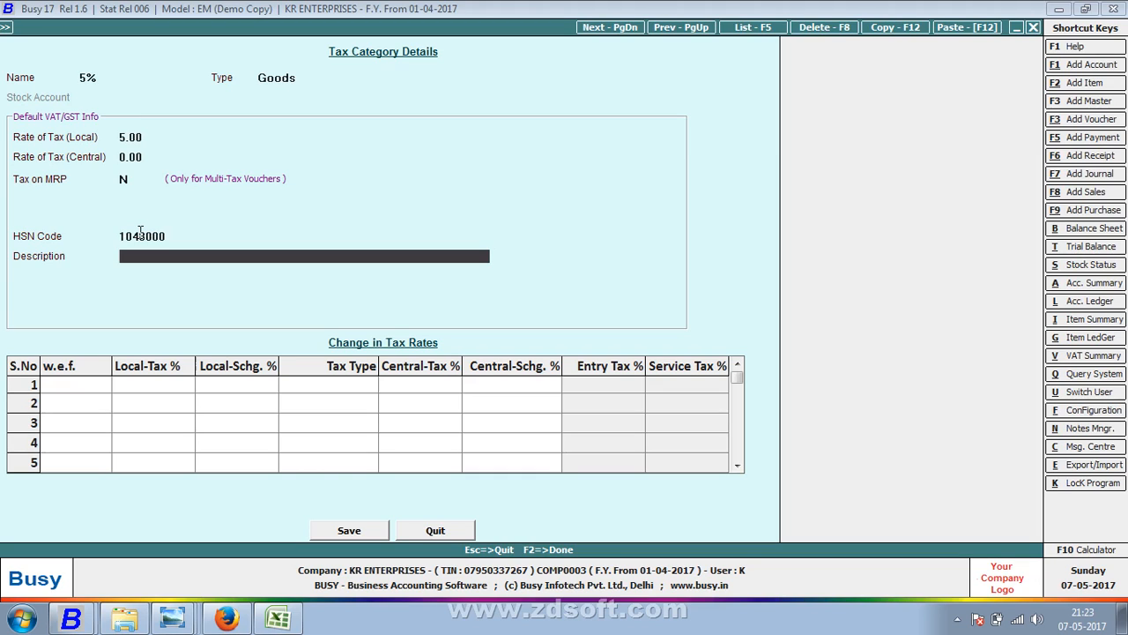
{"action": "type", "text": "FABRIC"}
{"action": "key", "text": "Return"}
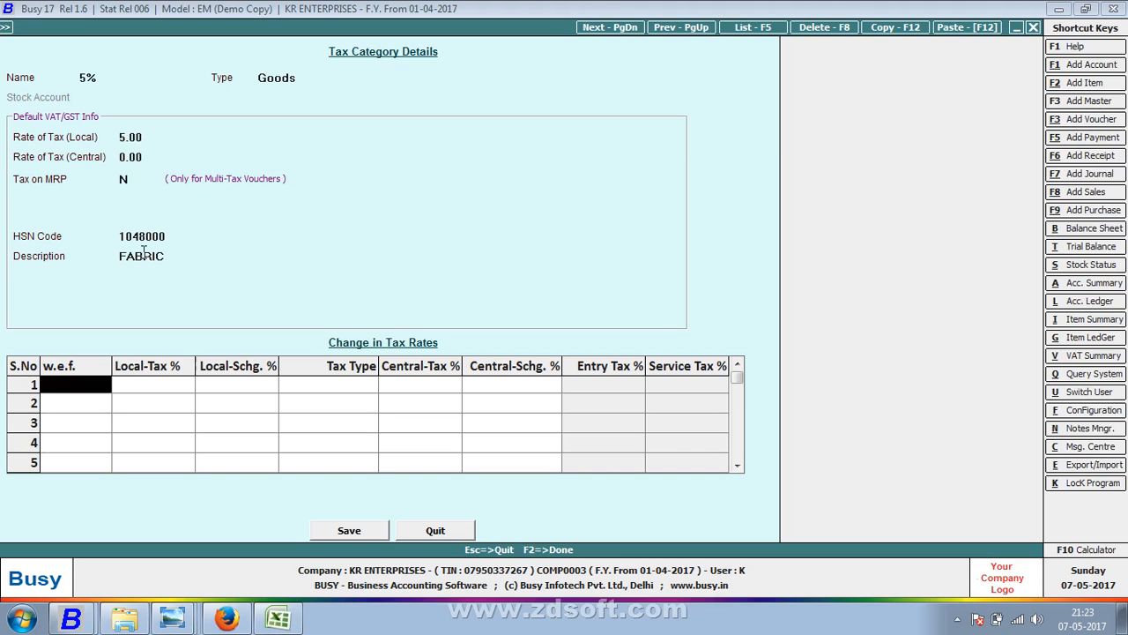
- Rename the category to 5% (1048000) and save it
{"action": "left_click", "coordinate": [173, 235]}
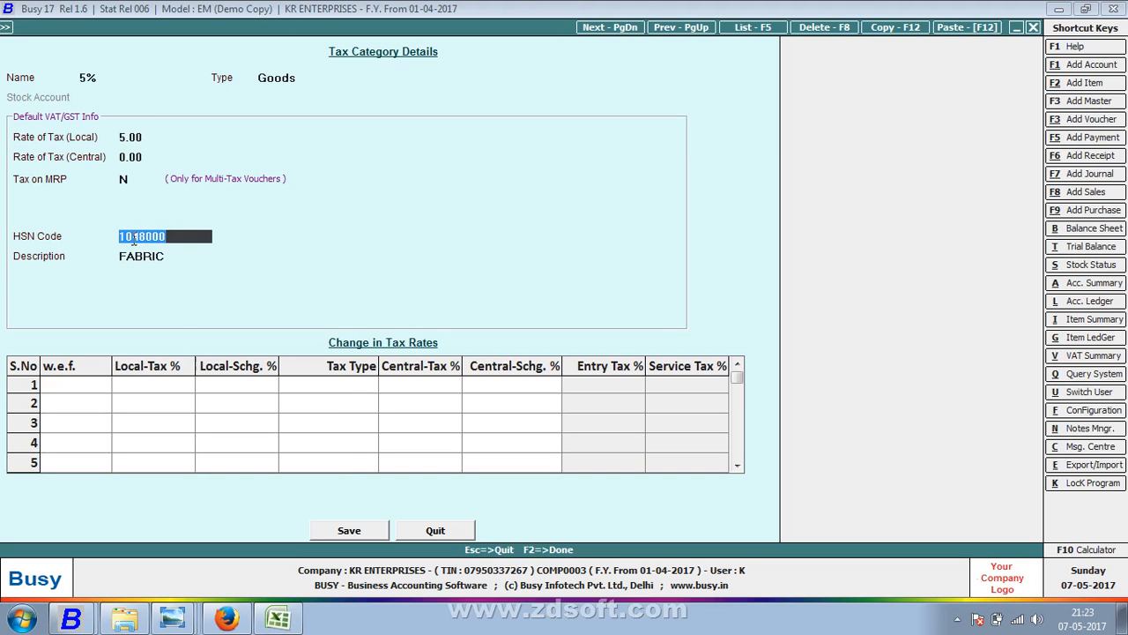
{"action": "right_click", "coordinate": [134, 238]}
{"action": "left_click", "coordinate": [111, 80]}
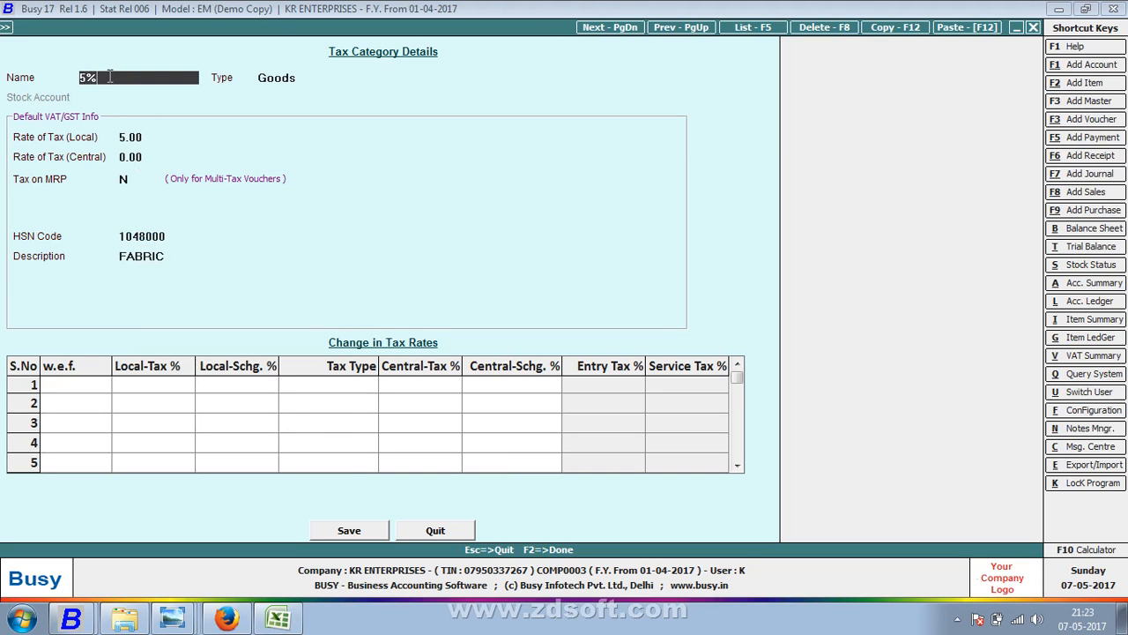
{"action": "type", "text": "("}
{"action": "key", "text": "ctrl+v"}
{"action": "type", "text": ")"}
{"action": "key", "text": "F2"}
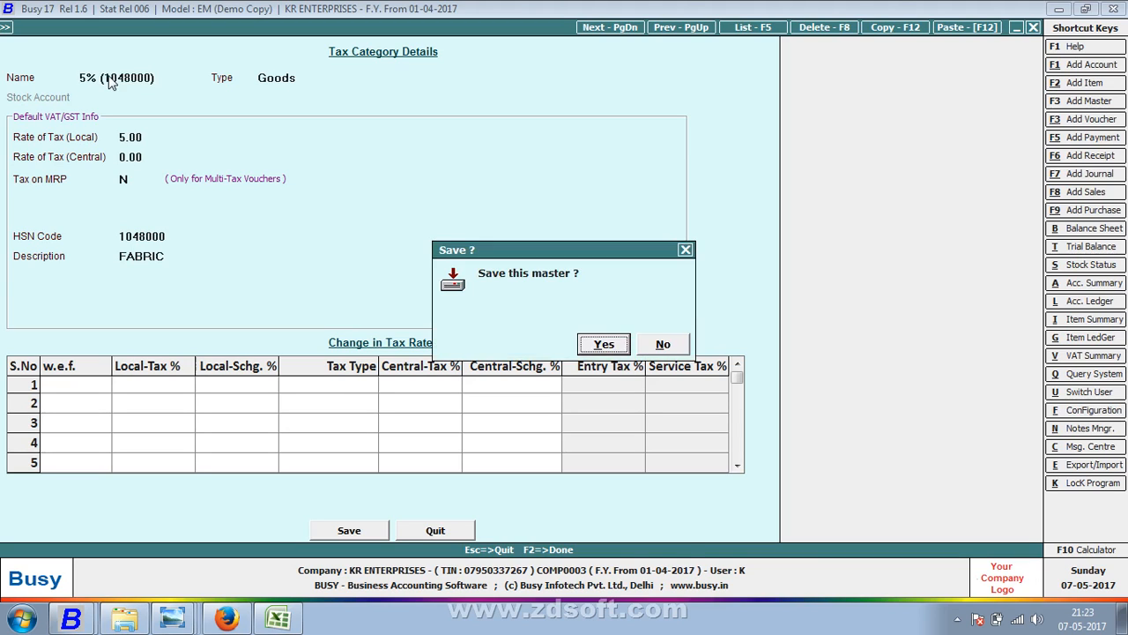
{"action": "key", "text": "Return"}
{"action": "key", "text": "Return"}
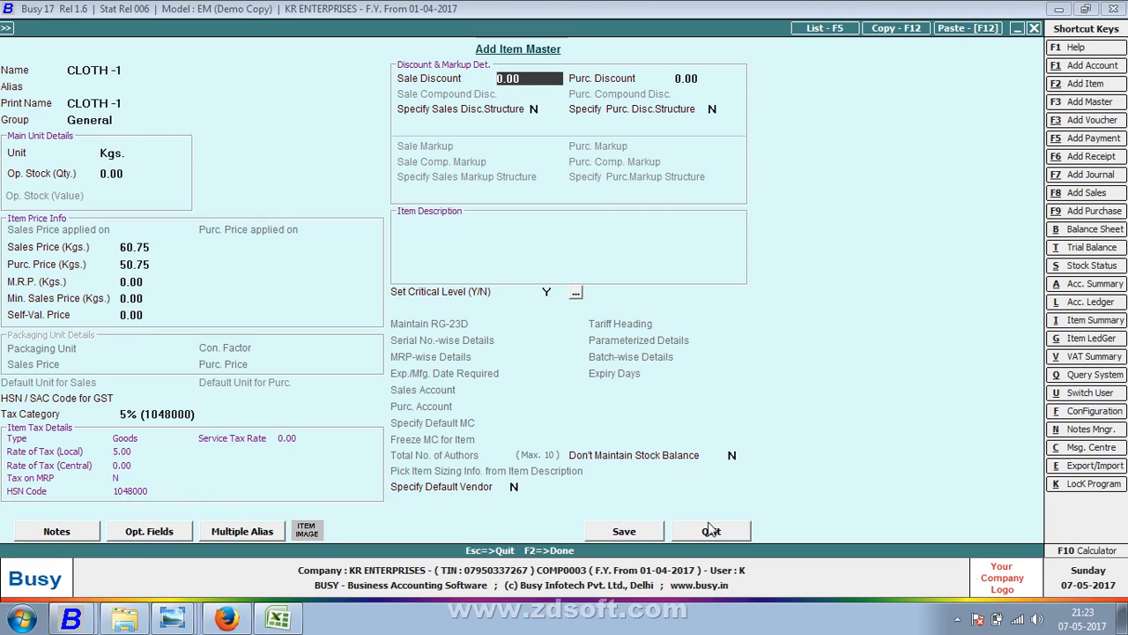
- Save the CLOTH -1 item master and return to row 1 of the voucher
{"action": "left_click", "coordinate": [657, 531]}
{"action": "left_click", "coordinate": [657, 530]}
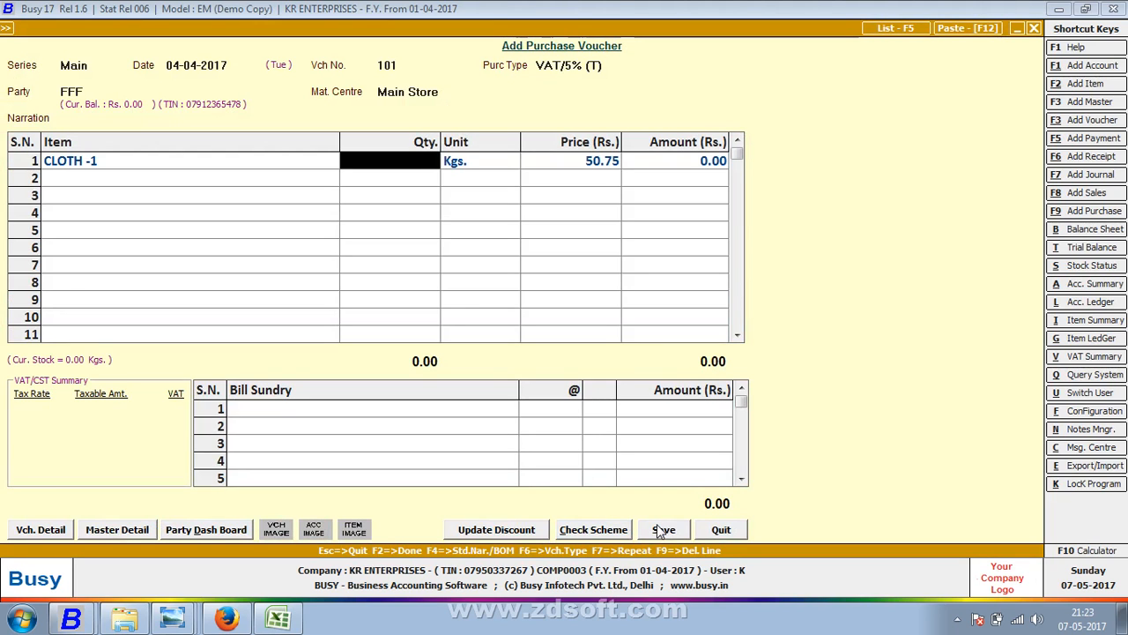
{"action": "left_click", "coordinate": [125, 167]}
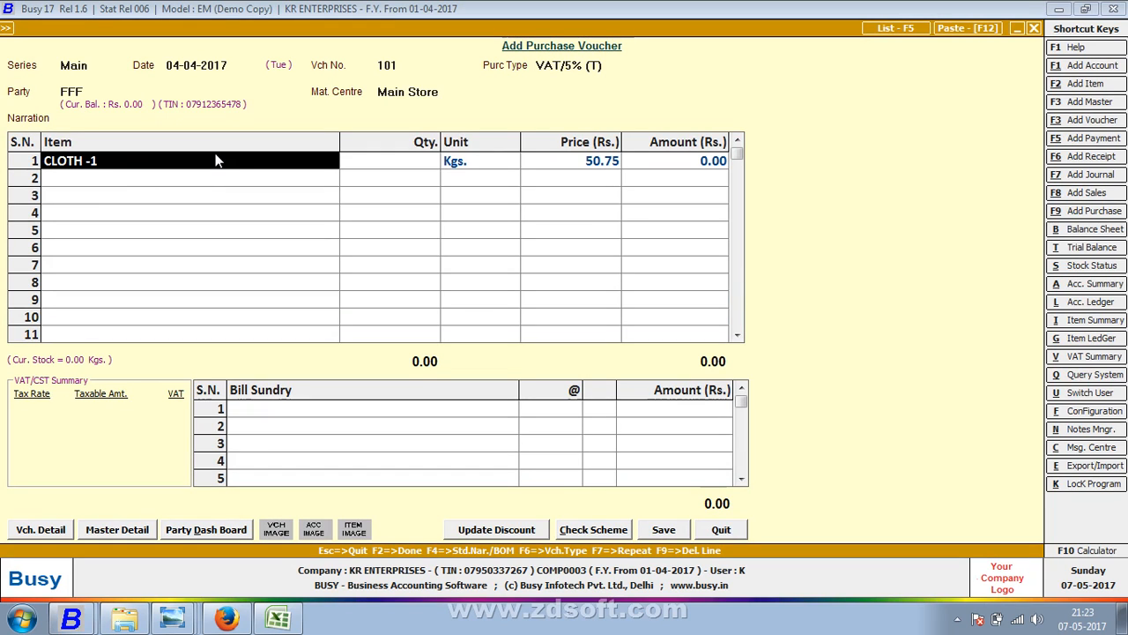
{"action": "key", "text": "Return"}
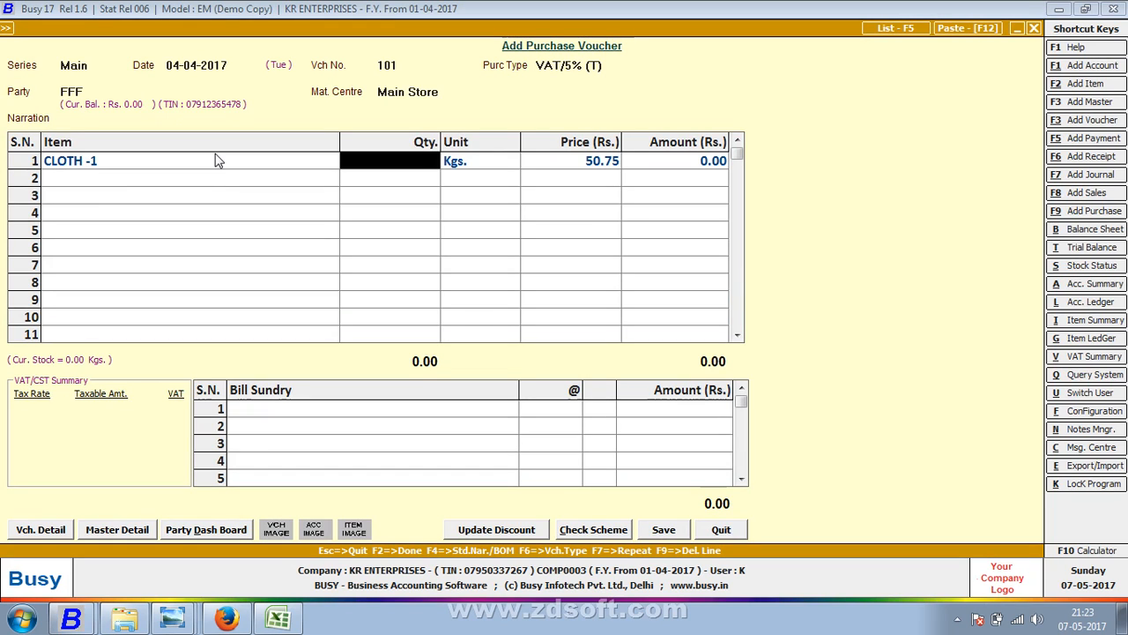
- Look up the handwritten notebook page that lists the purchase entries
{"action": "key", "text": "alt+Tab"}
{"action": "key", "text": "alt+Tab"}
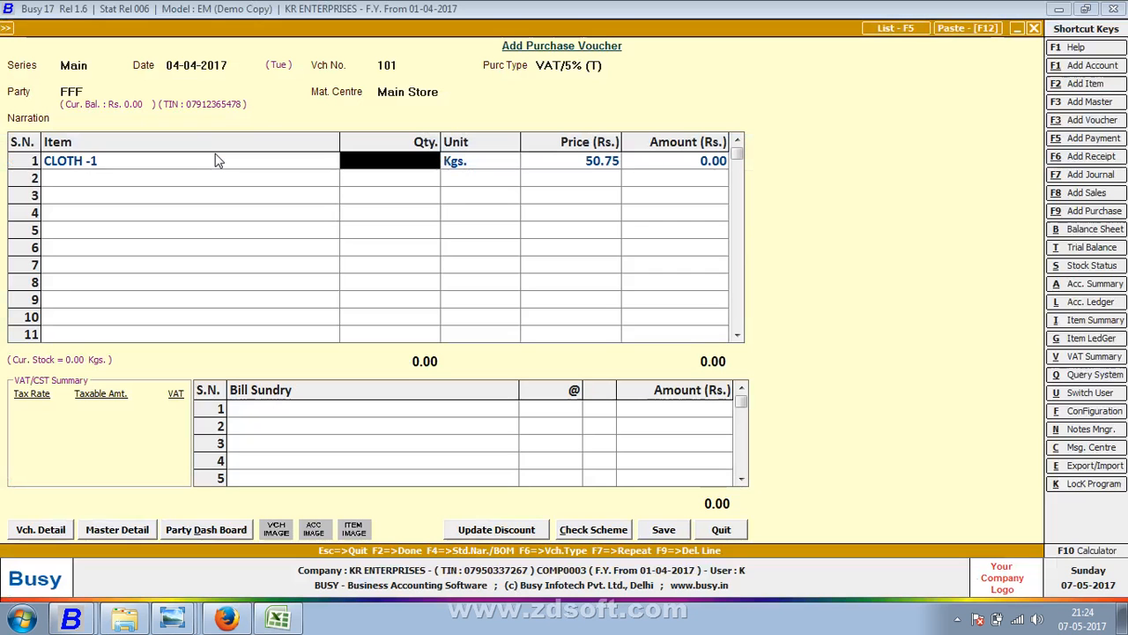
{"action": "key", "text": "alt+Tab"}
{"action": "key", "text": "Tab"}
{"action": "key", "text": "Tab"}
{"action": "key", "text": "Tab"}
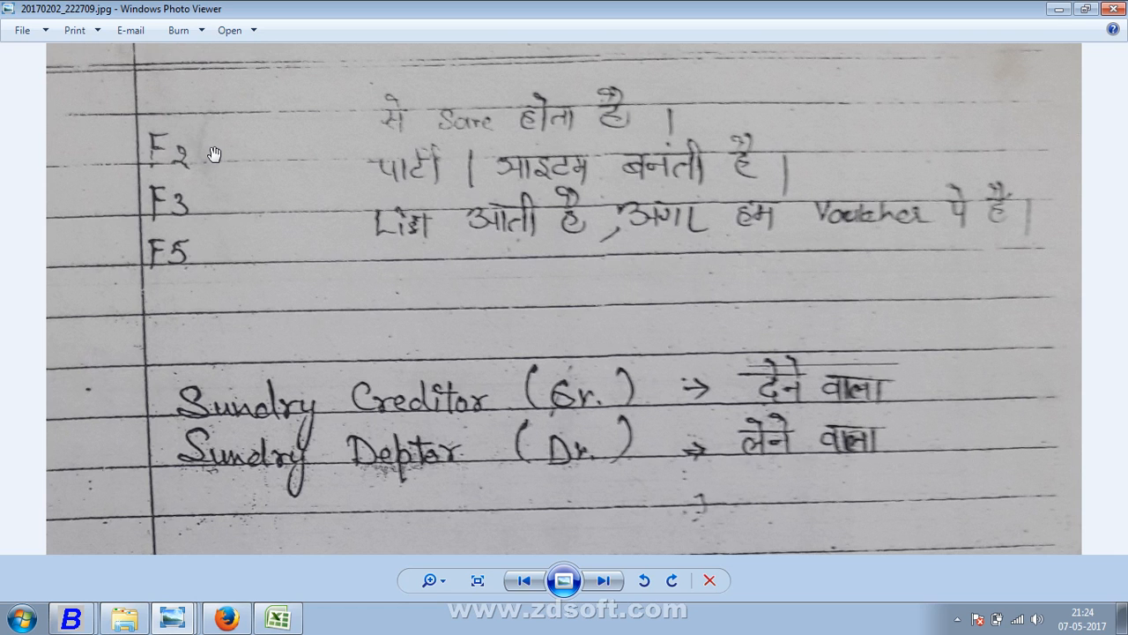
{"action": "key", "text": "alt+Tab"}
{"action": "key", "text": "alt+Tab"}
{"action": "key", "text": "Tab"}
{"action": "key", "text": "Tab"}
{"action": "key", "text": "Tab"}
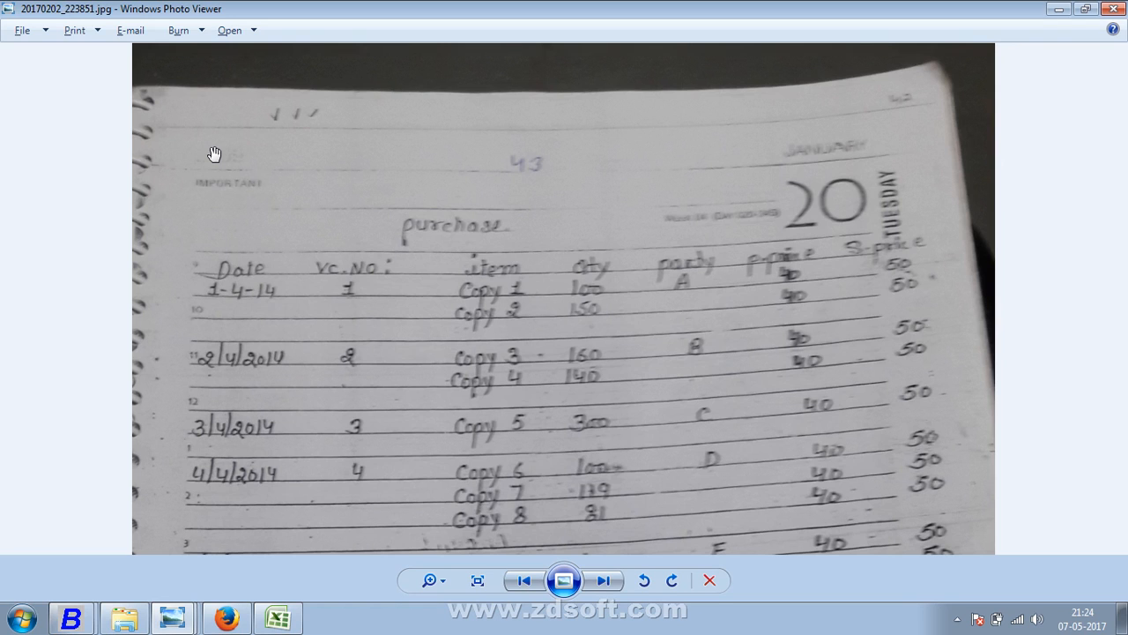
{"action": "key", "text": "alt+Tab"}
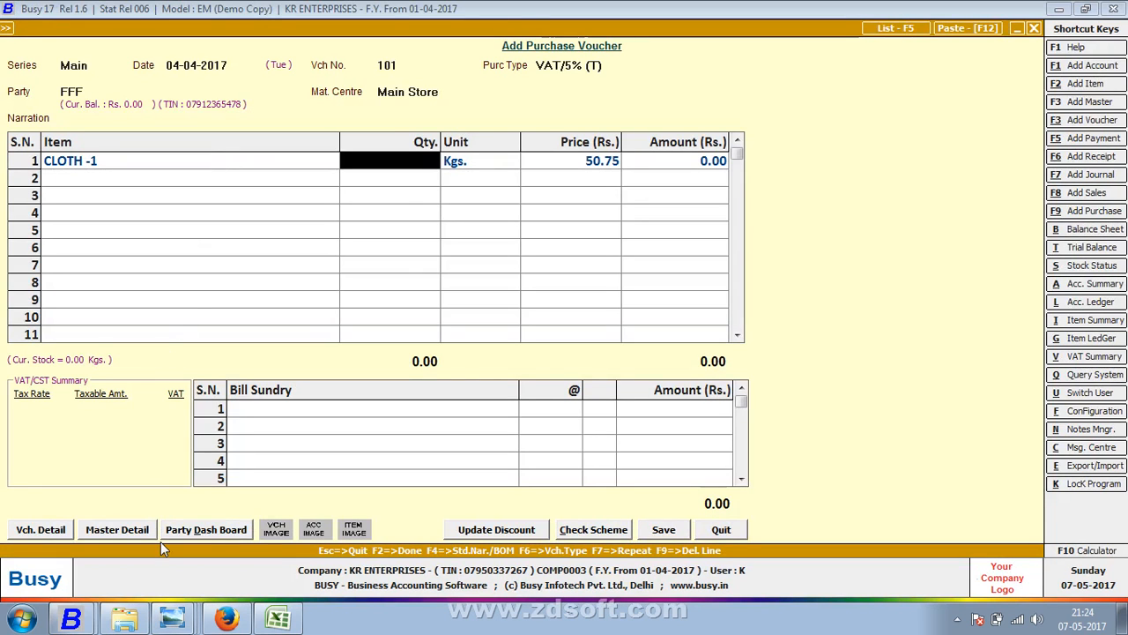
{"action": "left_click", "coordinate": [173, 618]}
{"action": "left_click", "coordinate": [216, 591]}
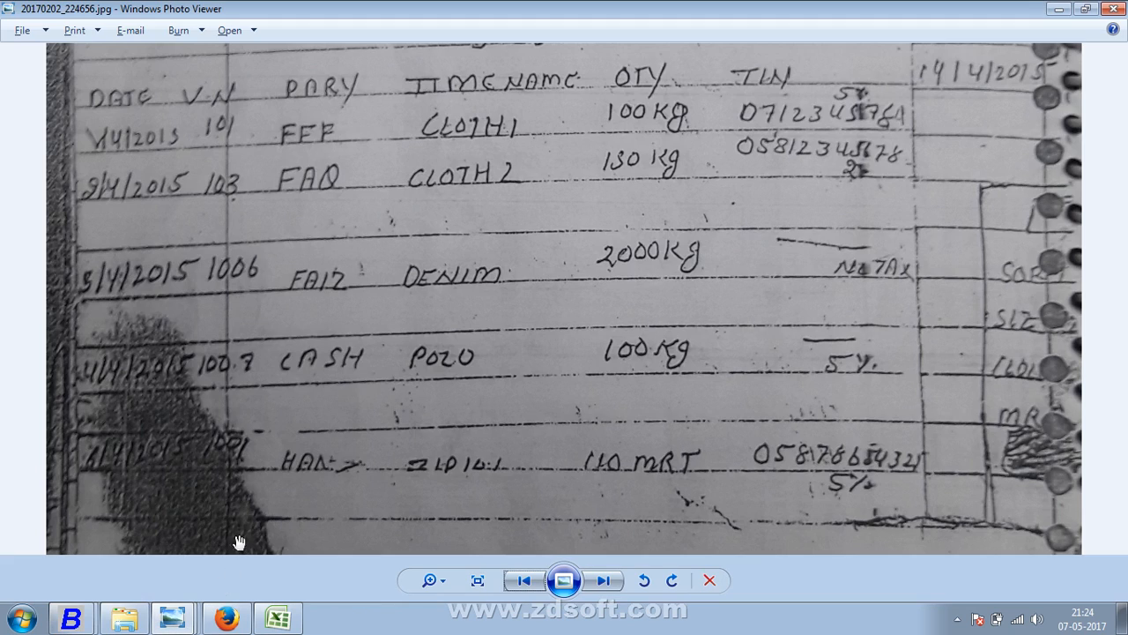
{"action": "key", "text": "alt+Tab"}
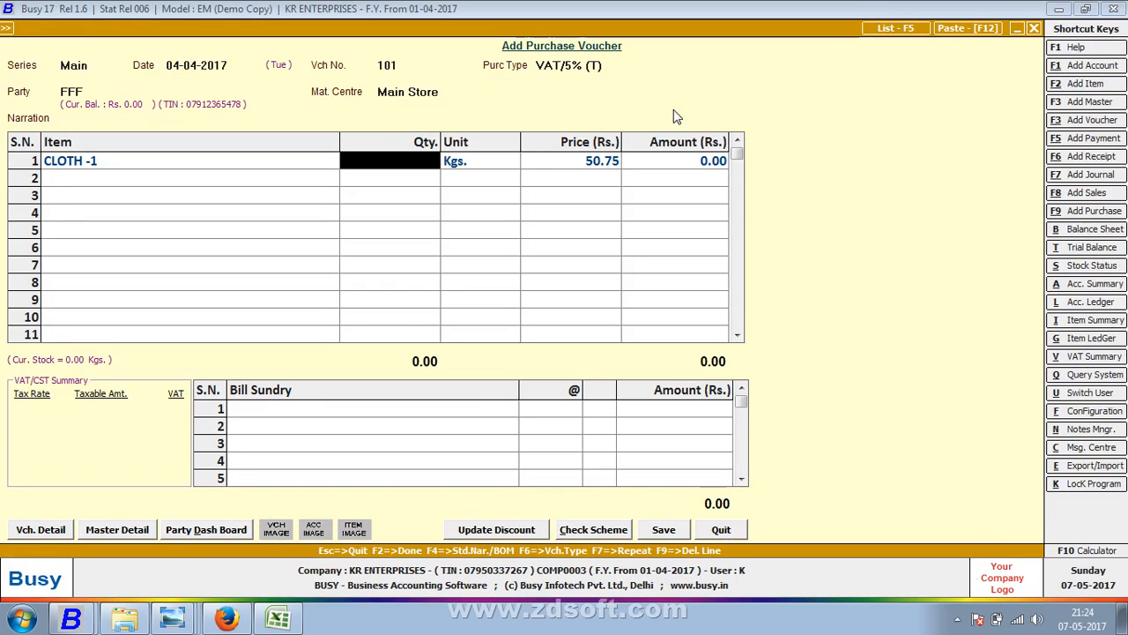
- Enter 100 kg as the CLOTH-1 quantity, totalling 5,075.00, and move to bill sundries
{"action": "type", "text": "100"}
{"action": "key", "text": "Return"}
{"action": "key", "text": "Return"}
{"action": "key", "text": "Return"}
{"action": "key", "text": "Return"}
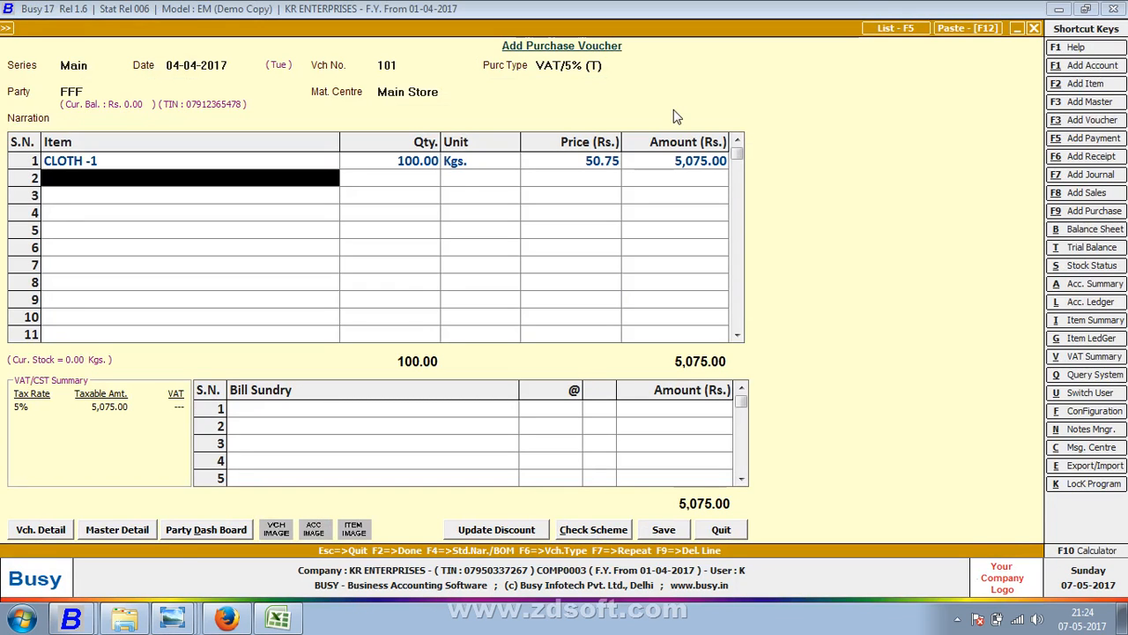
{"action": "key", "text": "alt+Tab"}
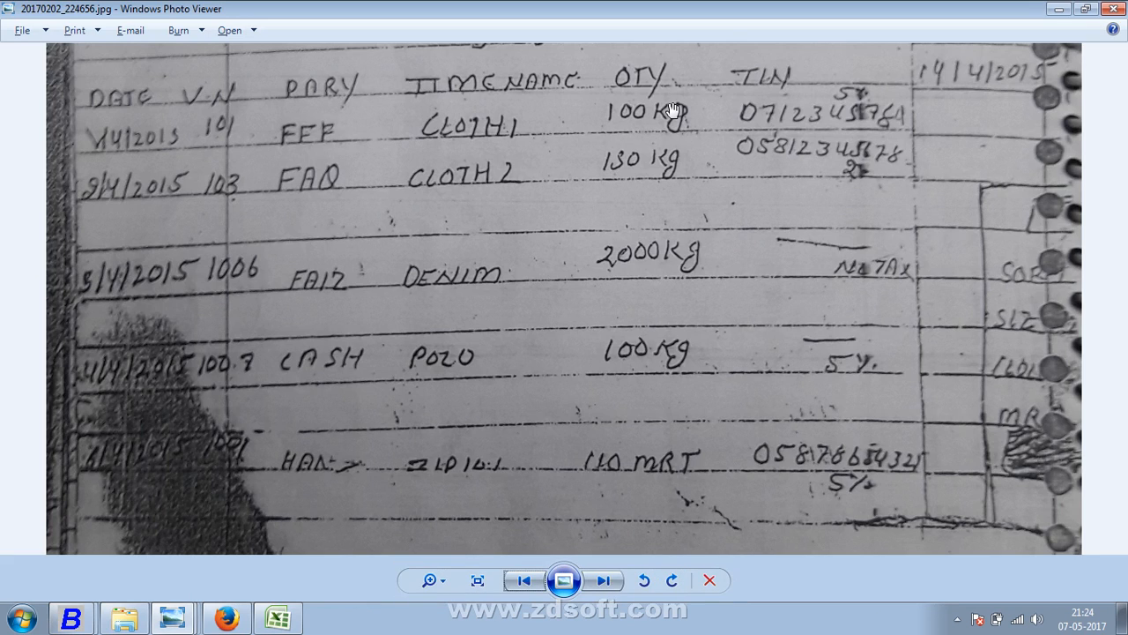
{"action": "key", "text": "alt+Tab"}
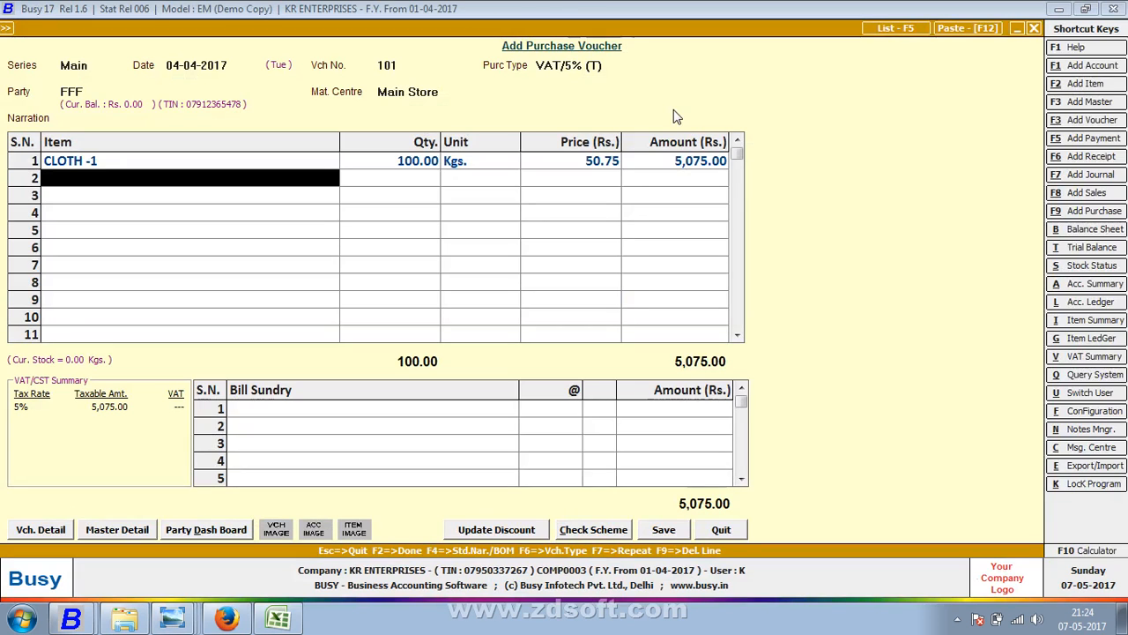
{"action": "key", "text": "Return"}
- Add VAT (253.75) for a 5,328.75 total and save with purchase bill number 101
{"action": "type", "text": "V"}
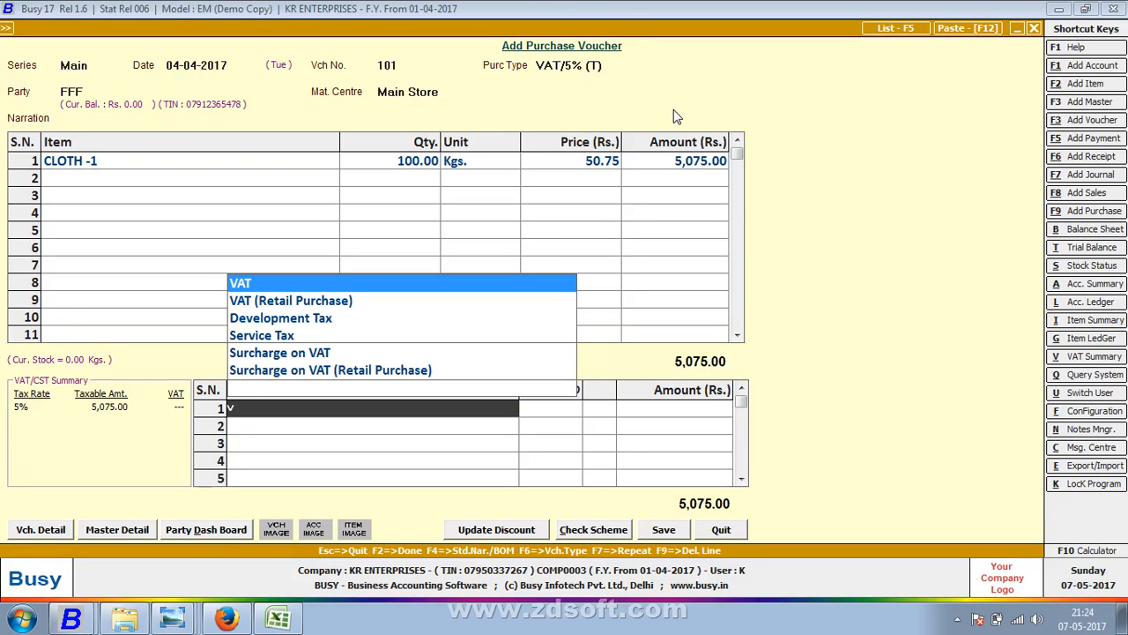
{"action": "key", "text": "Return"}
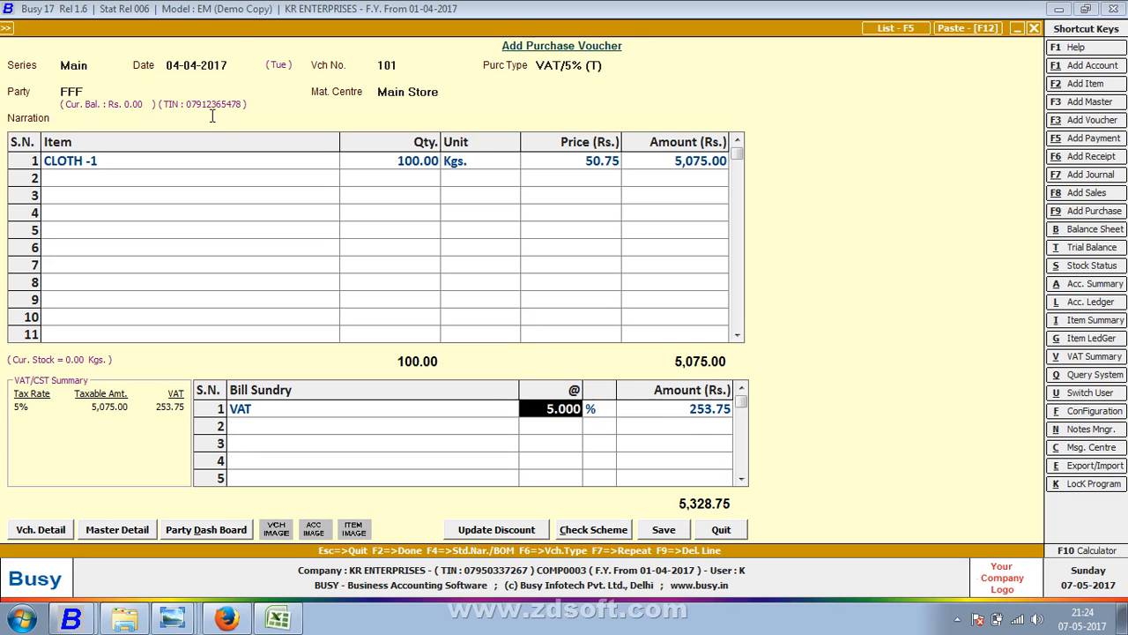
{"action": "left_click", "coordinate": [652, 529]}
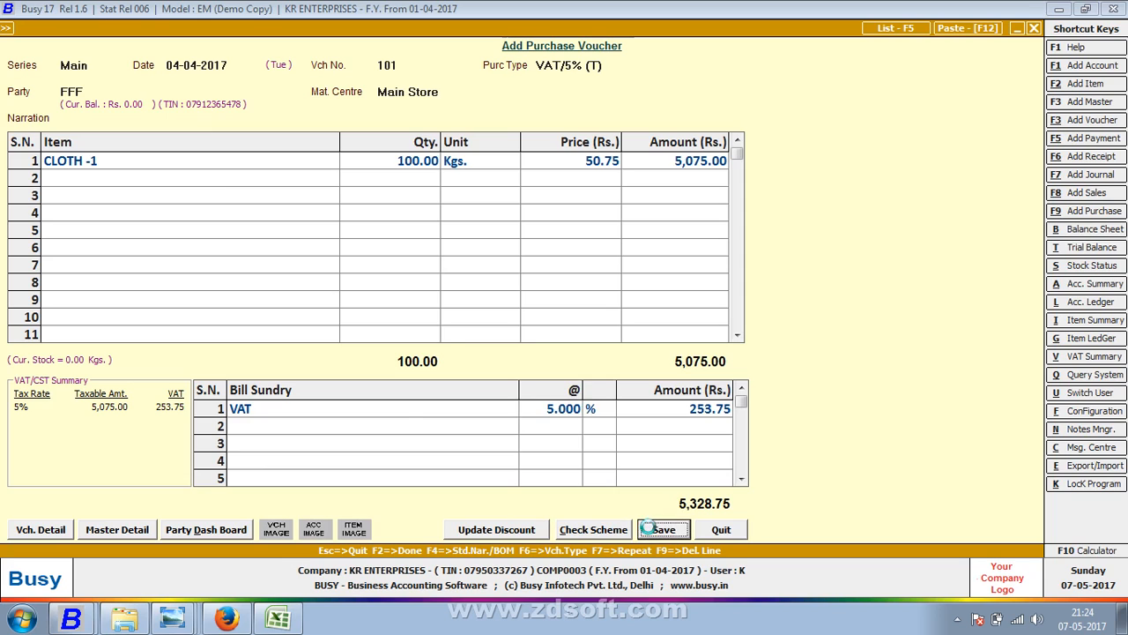
{"action": "type", "text": "1"}
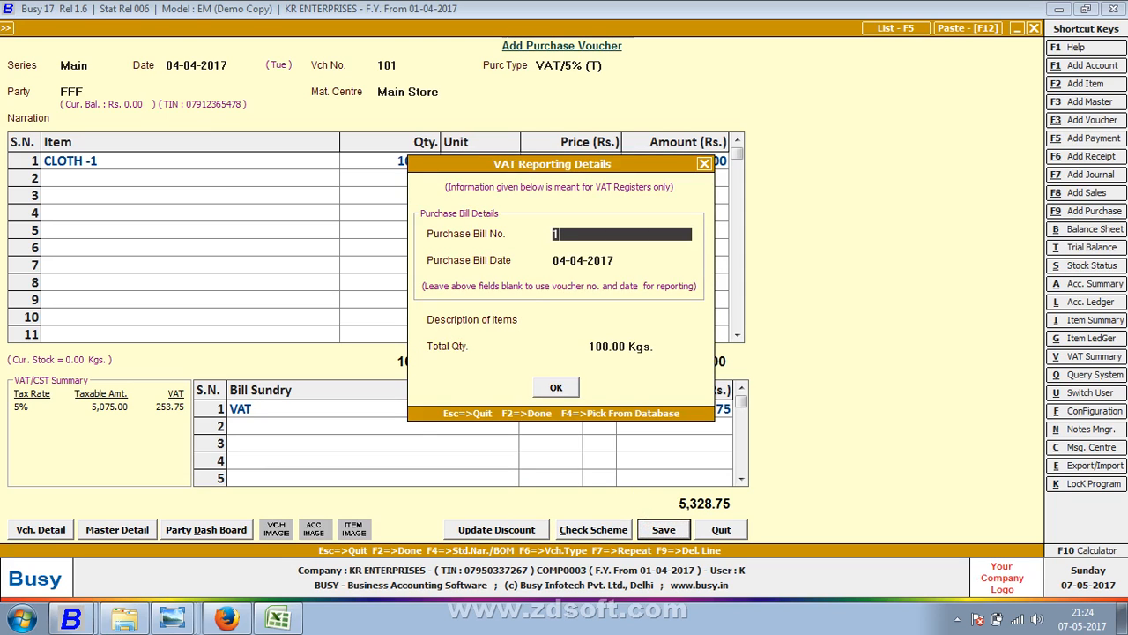
{"action": "type", "text": "01"}
{"action": "key", "text": "Return"}
{"action": "key", "text": "Return"}
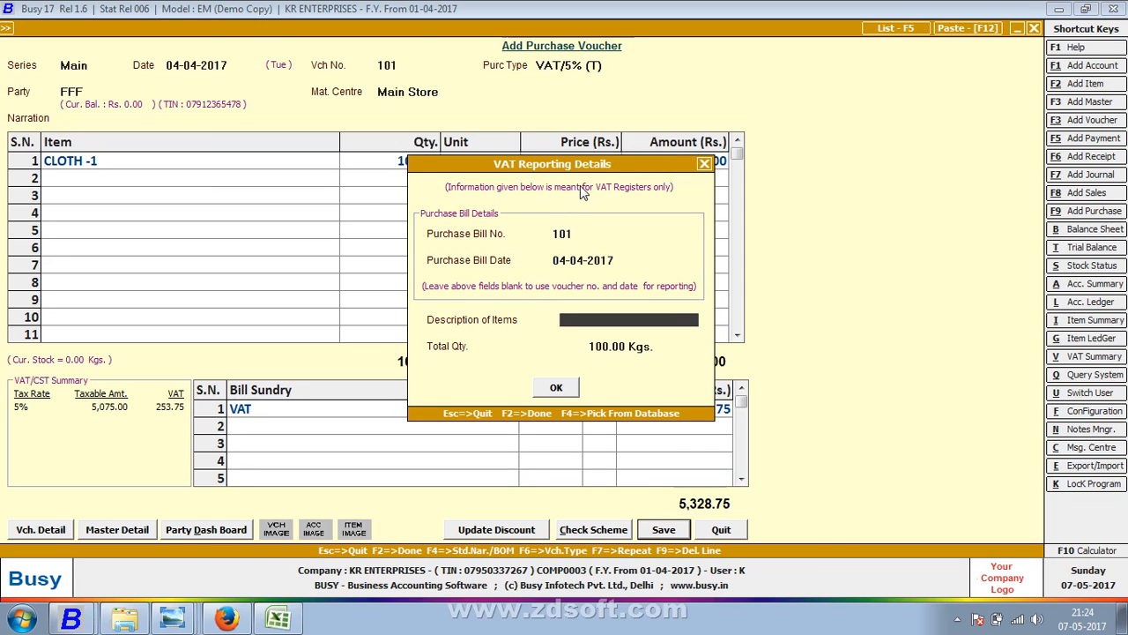
{"action": "left_click", "coordinate": [575, 235]}
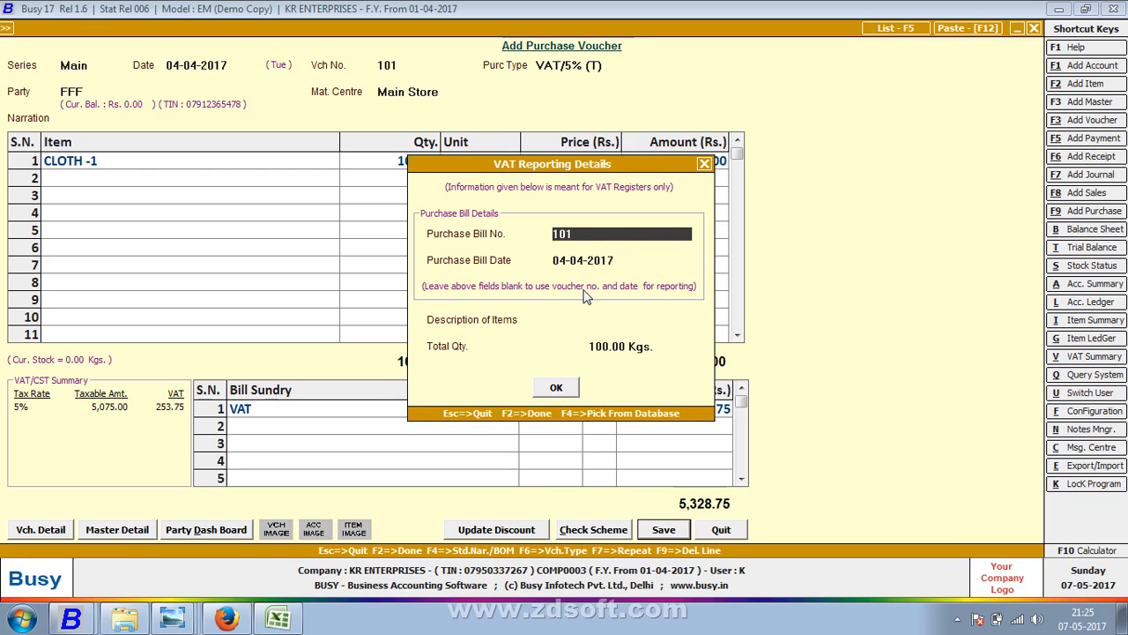
{"action": "left_click", "coordinate": [556, 388]}
{"action": "left_click", "coordinate": [41, 529]}
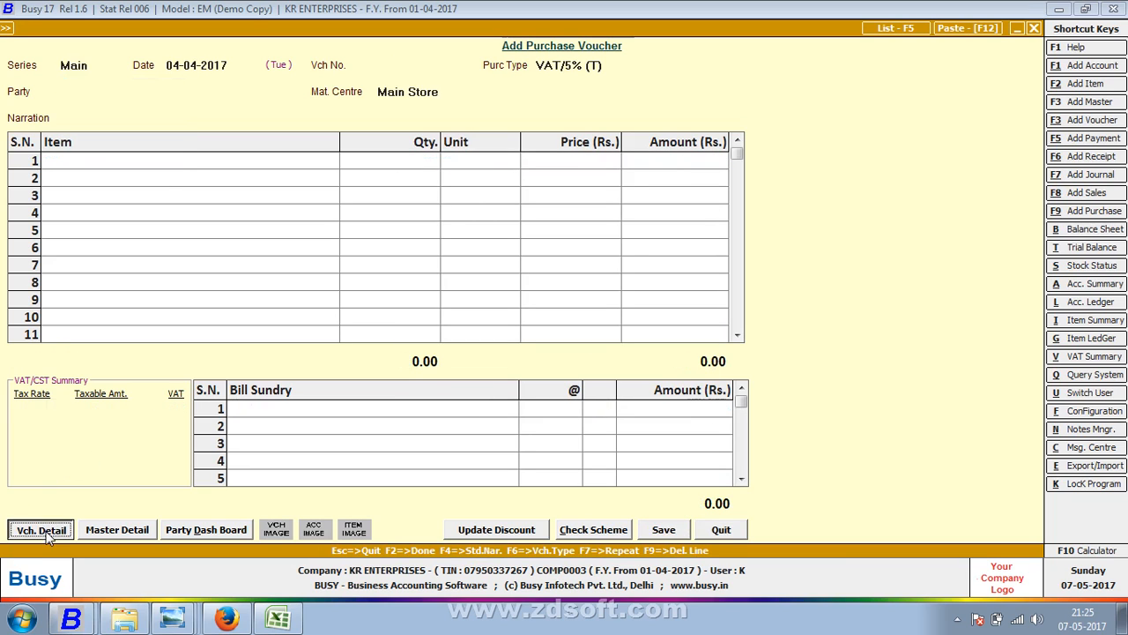
{"action": "left_click", "coordinate": [176, 418]}
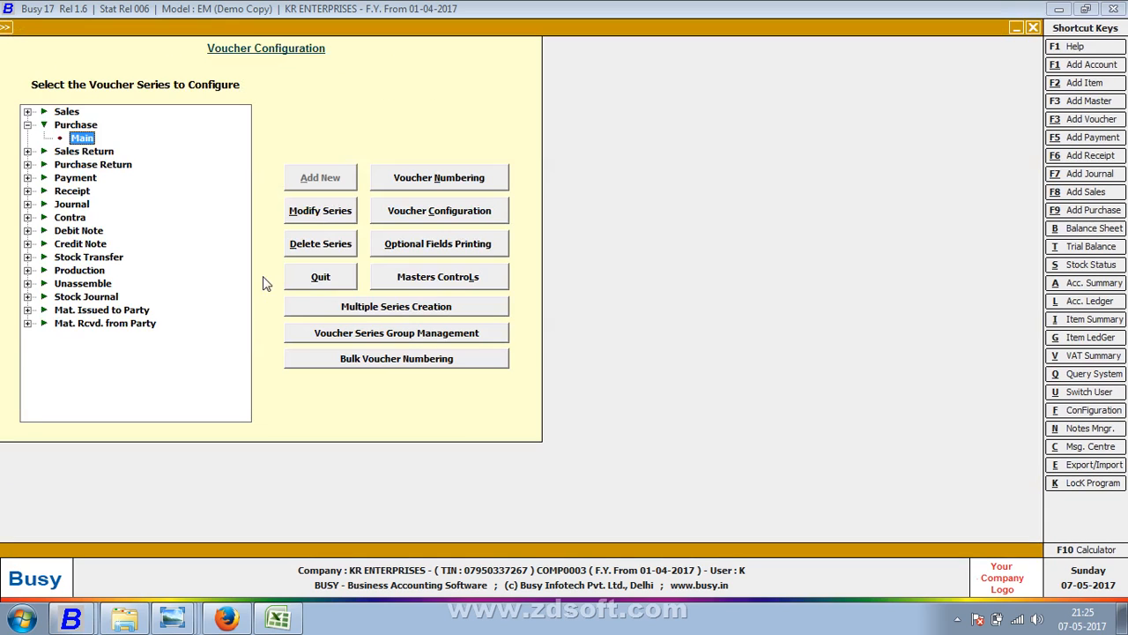
{"action": "left_click", "coordinate": [450, 177]}
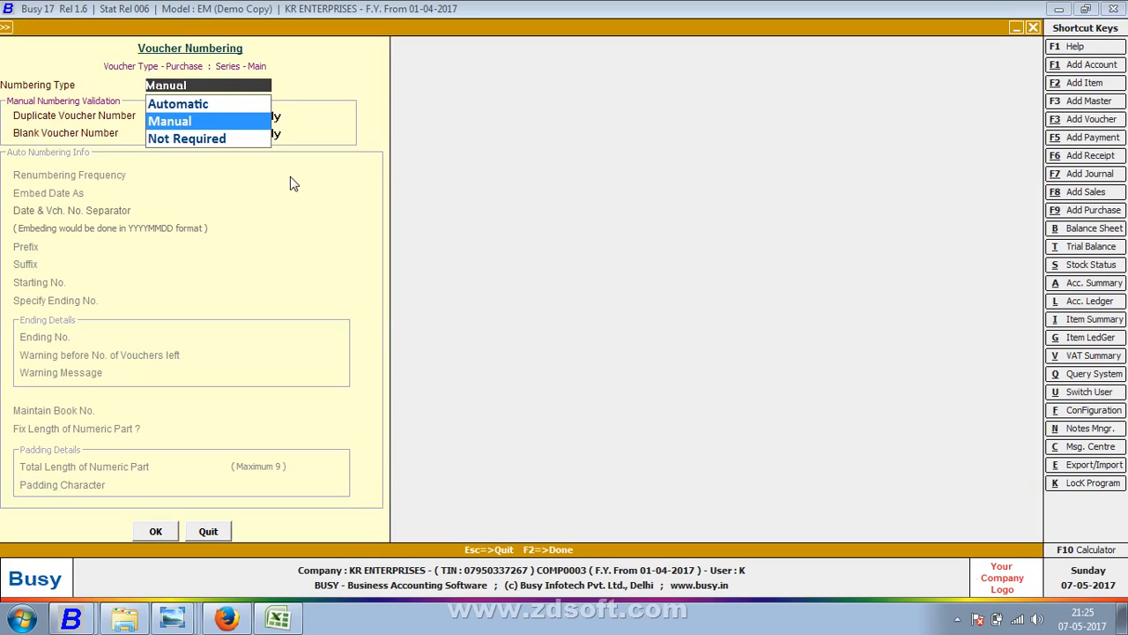
{"action": "key", "text": "Up"}
{"action": "key", "text": "Return"}
{"action": "key", "text": "Return"}
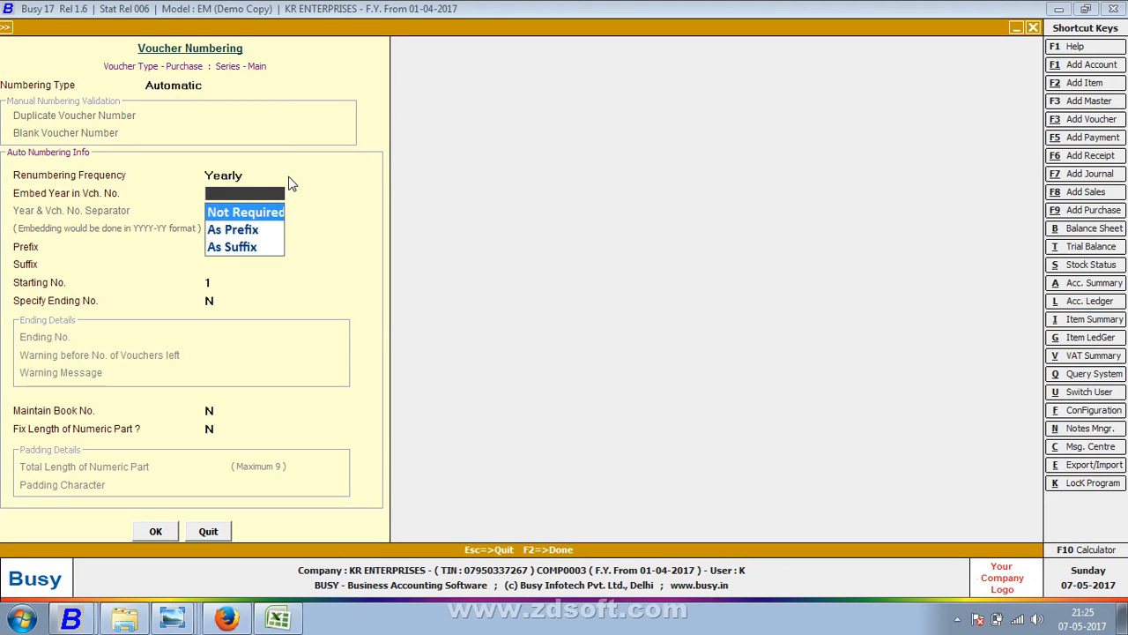
{"action": "key", "text": "Return"}
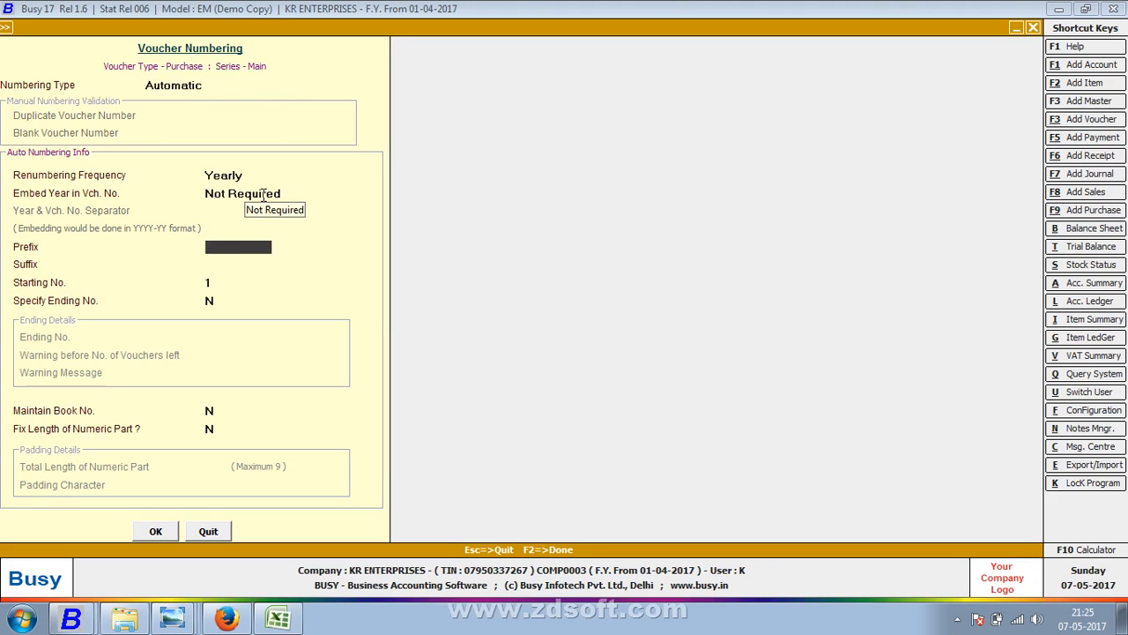
{"action": "type", "text": "2017"}
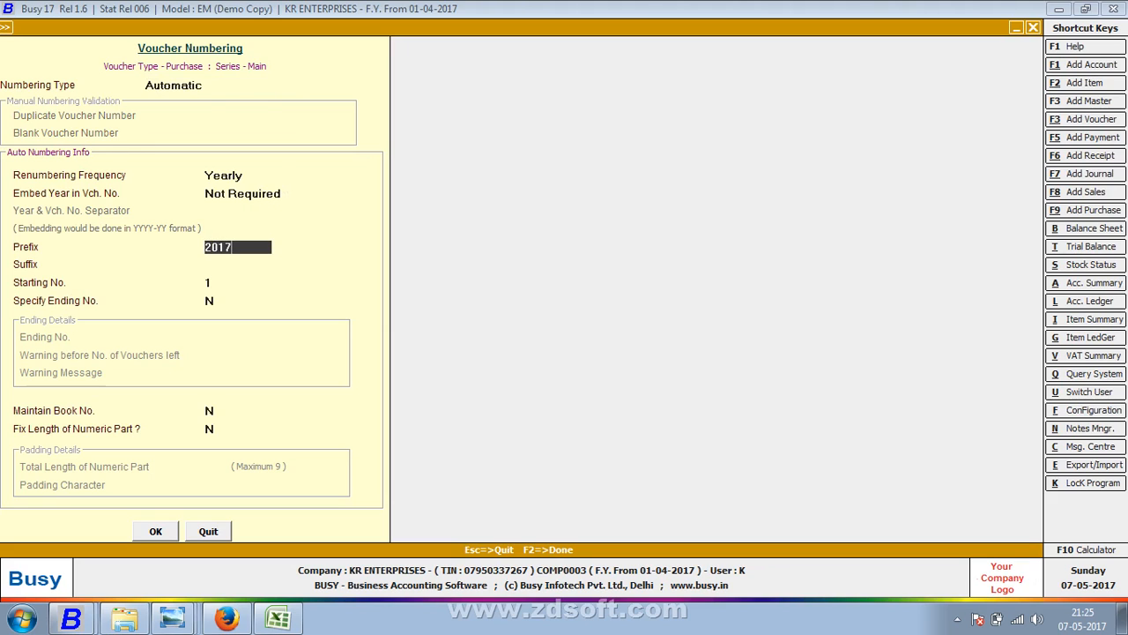
{"action": "type", "text": "-2018/"}
{"action": "key", "text": "Return"}
{"action": "key", "text": "Return"}
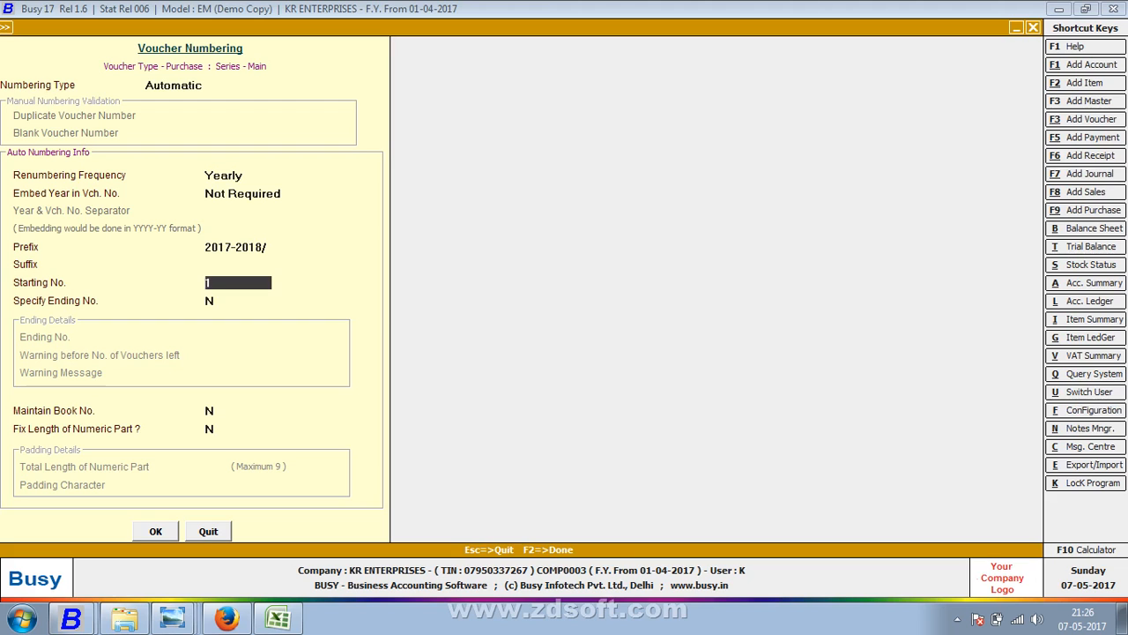
{"action": "key", "text": "F2"}
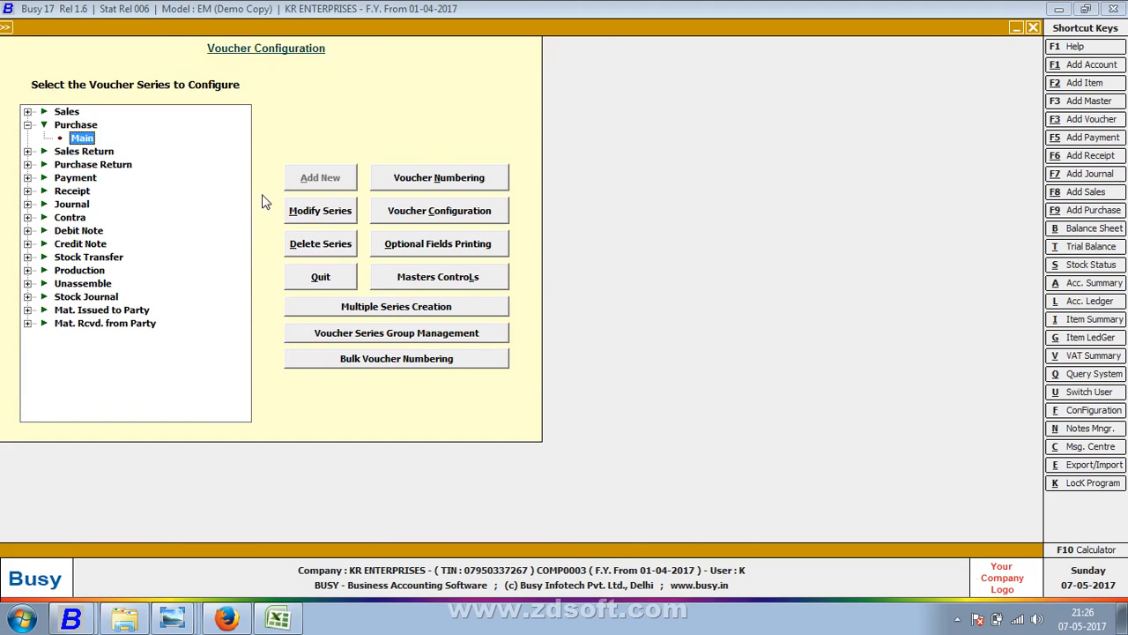
{"action": "key", "text": "alt+F9"}
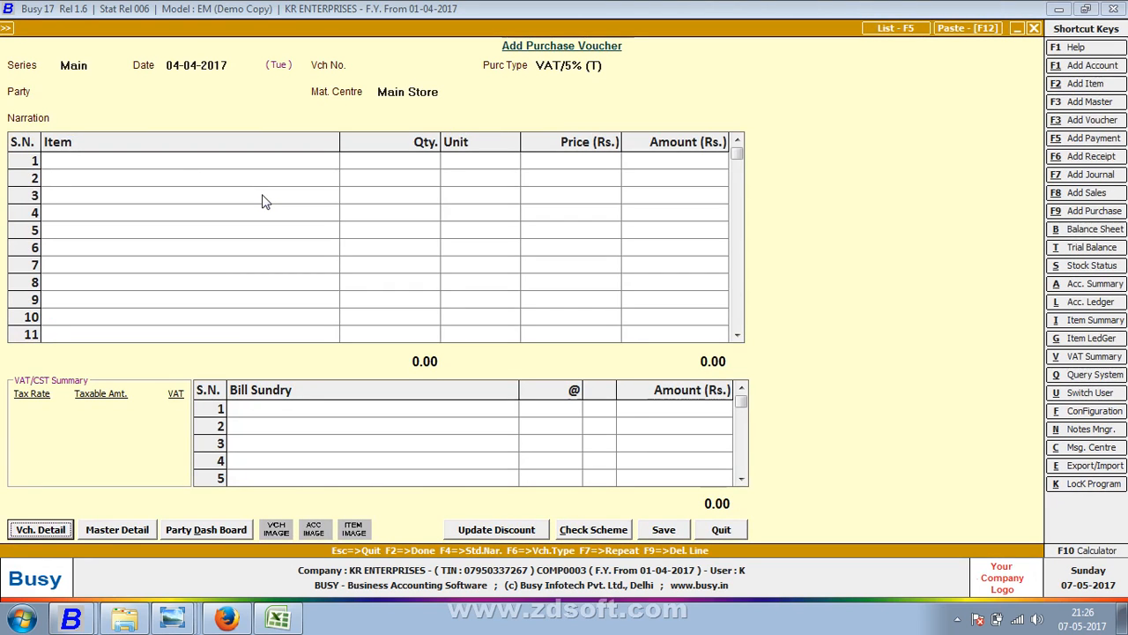
{"action": "left_click", "coordinate": [181, 65]}
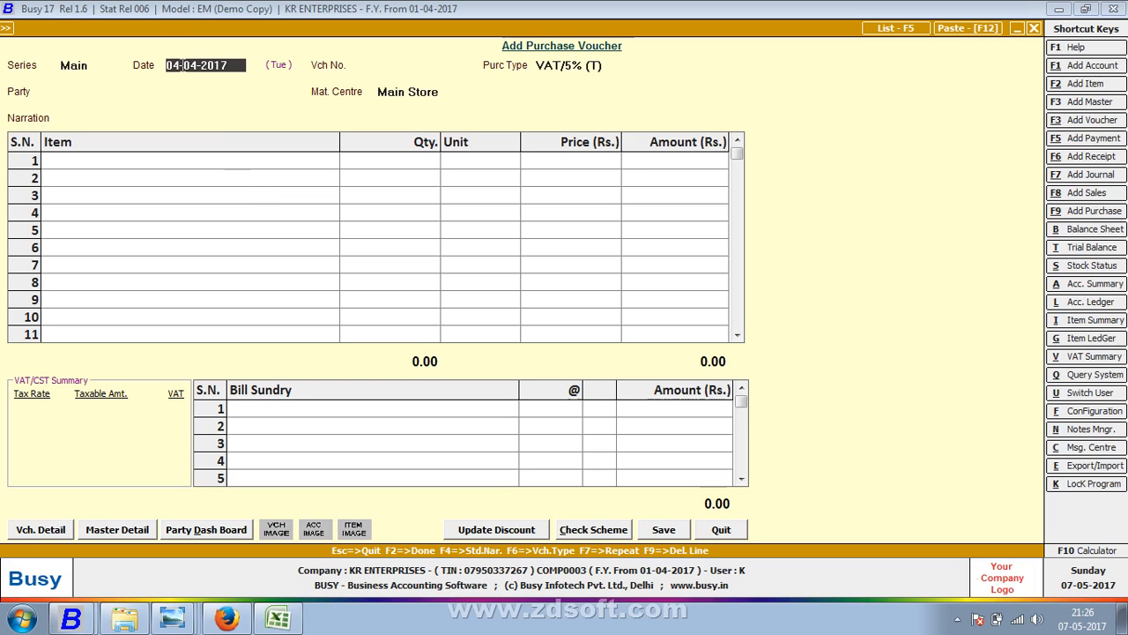
- Date the new voucher 02-04-2017 and give it voucher number 103
{"action": "key", "text": "alt+Tab"}
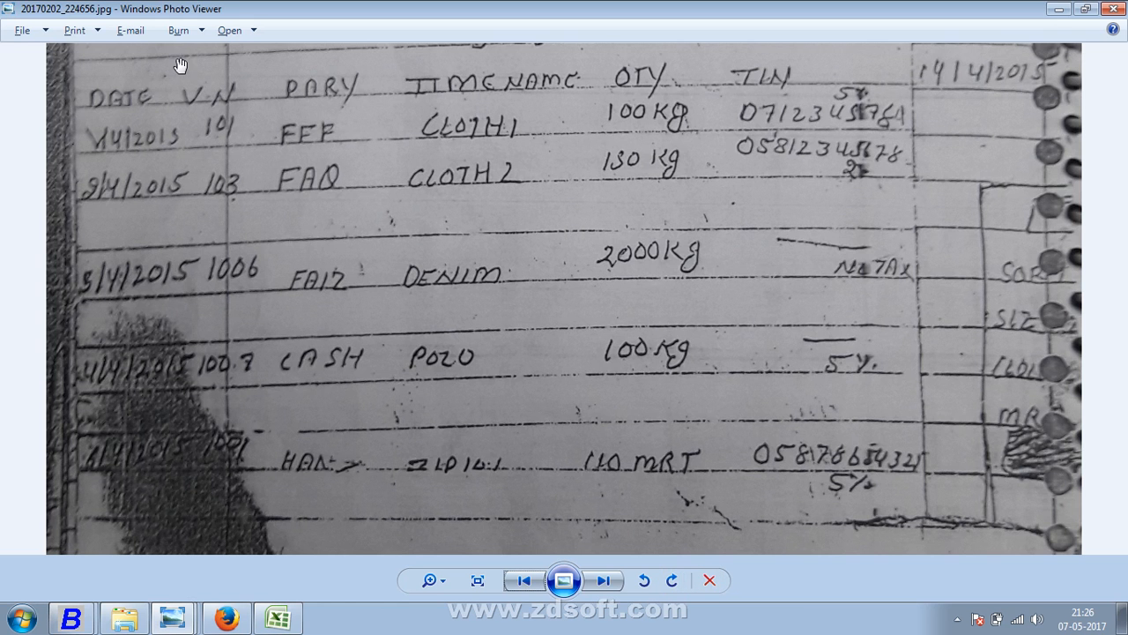
{"action": "key", "text": "alt+Tab"}
{"action": "type", "text": "02"}
{"action": "key", "text": "Return"}
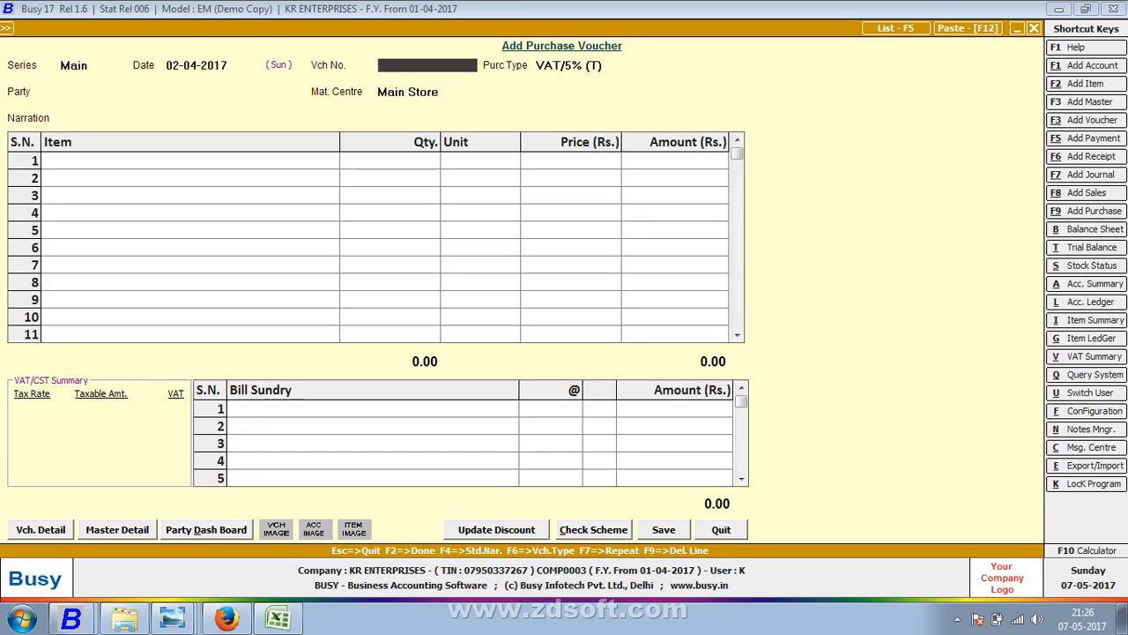
{"action": "key", "text": "alt+Tab"}
{"action": "key", "text": "alt+Tab"}
{"action": "type", "text": "103"}
{"action": "key", "text": "Return"}
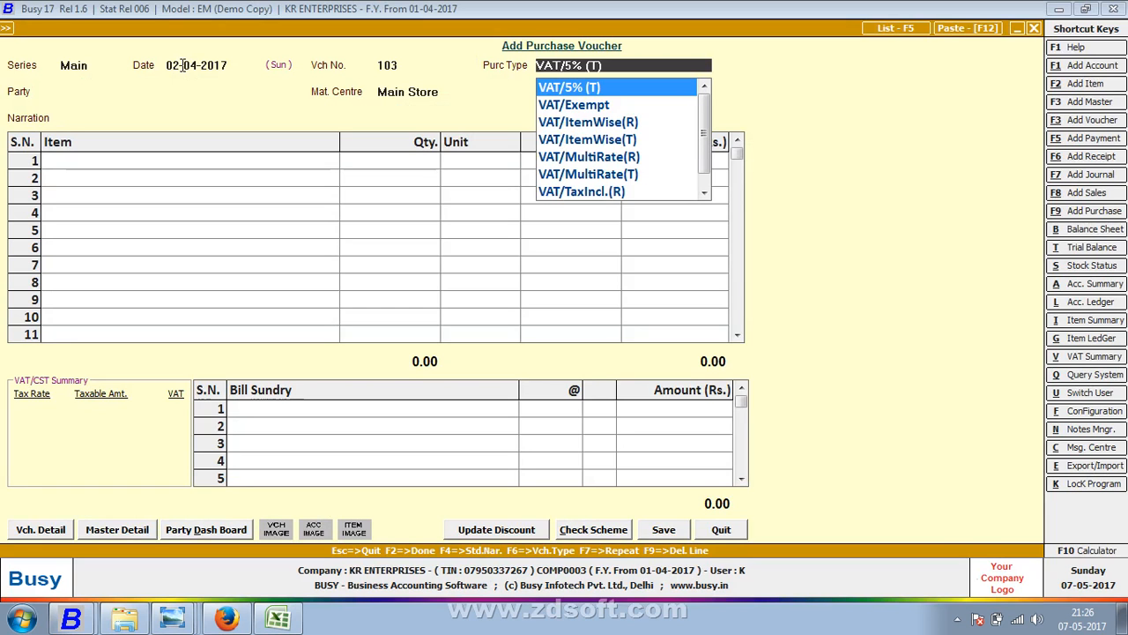
- Choose C/C-Form as the purchase type, checking the ledger photo
{"action": "key", "text": "alt+Tab"}
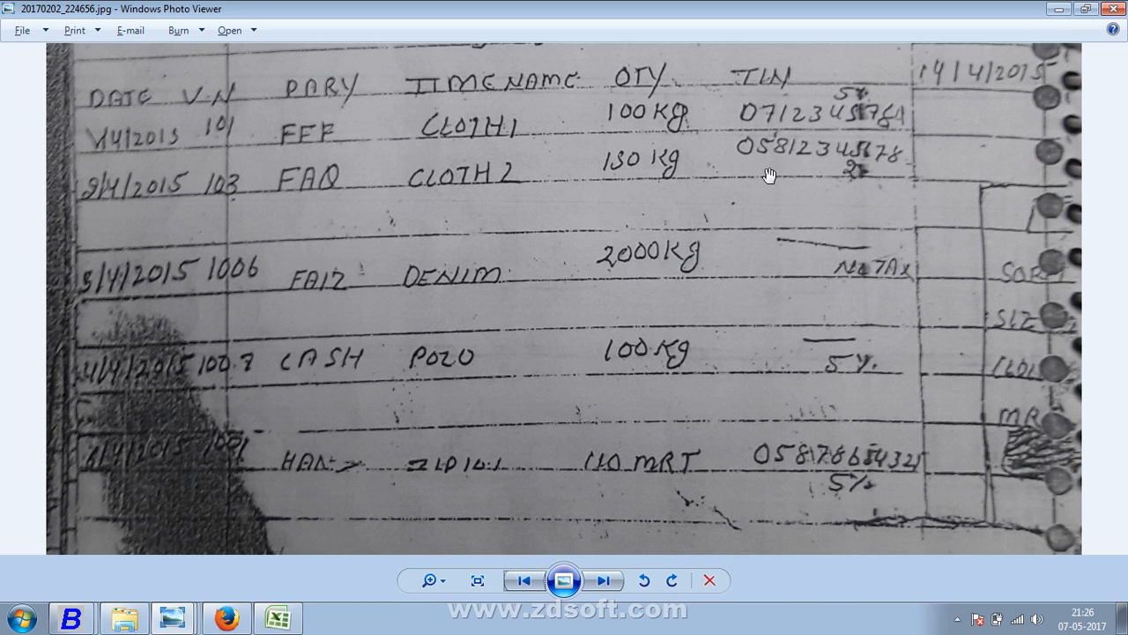
{"action": "key", "text": "alt+Tab"}
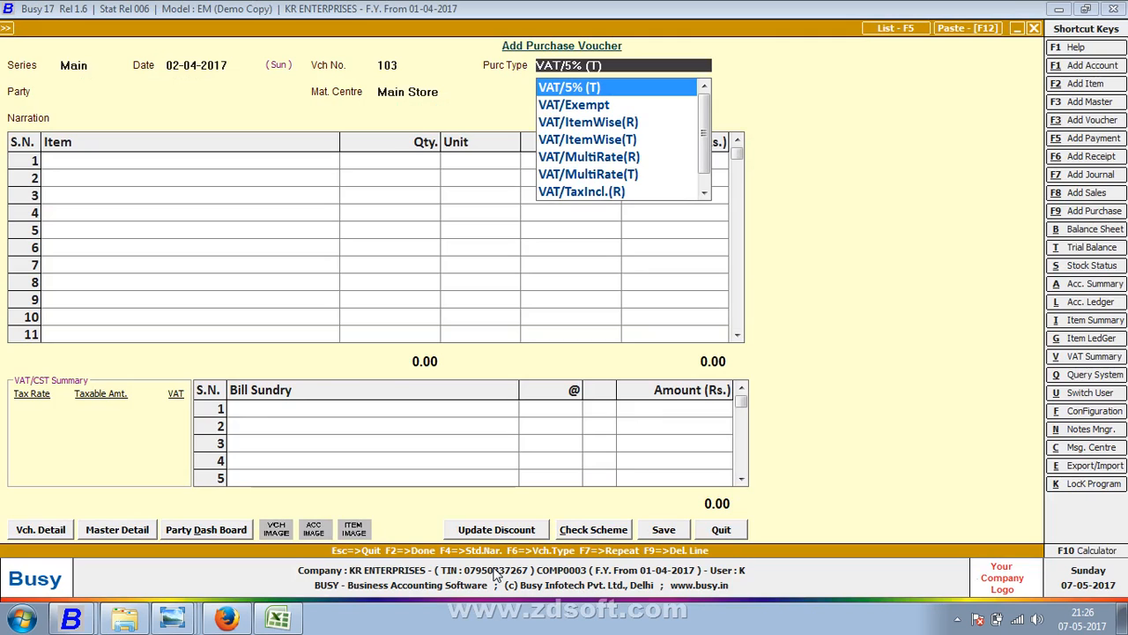
{"action": "type", "text": "x"}
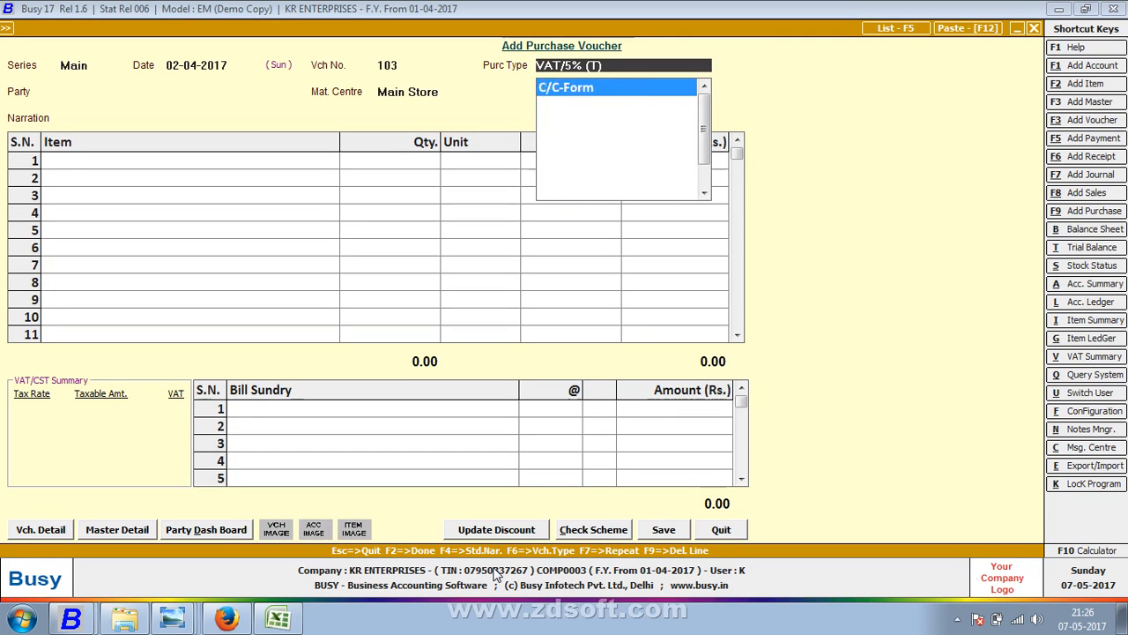
{"action": "key", "text": "BackSpace"}
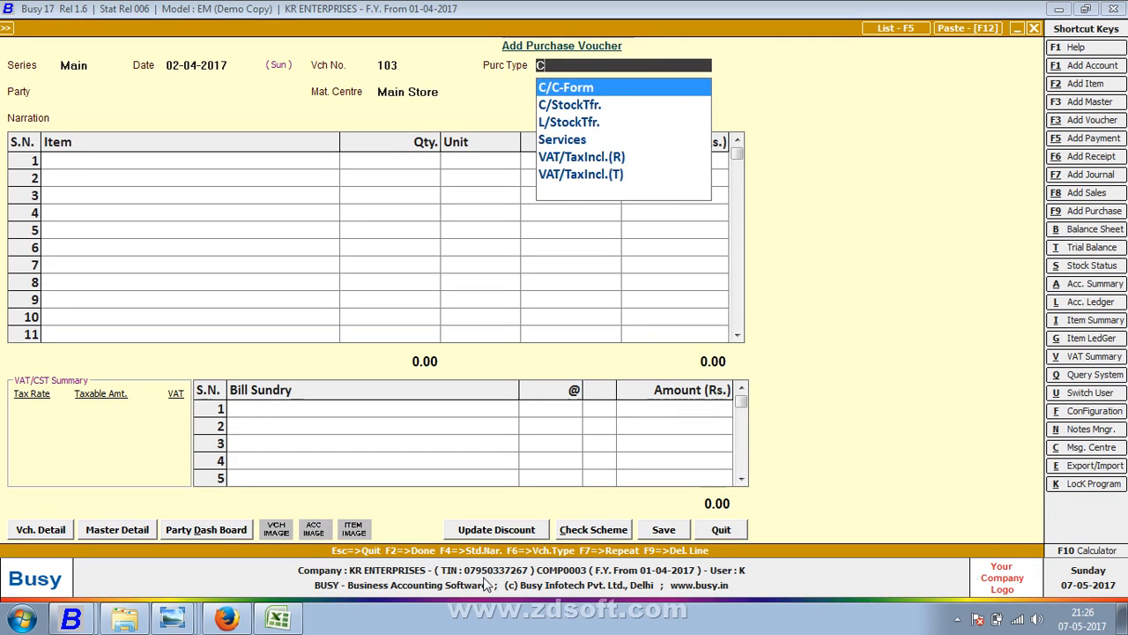
{"action": "key", "text": "Return"}
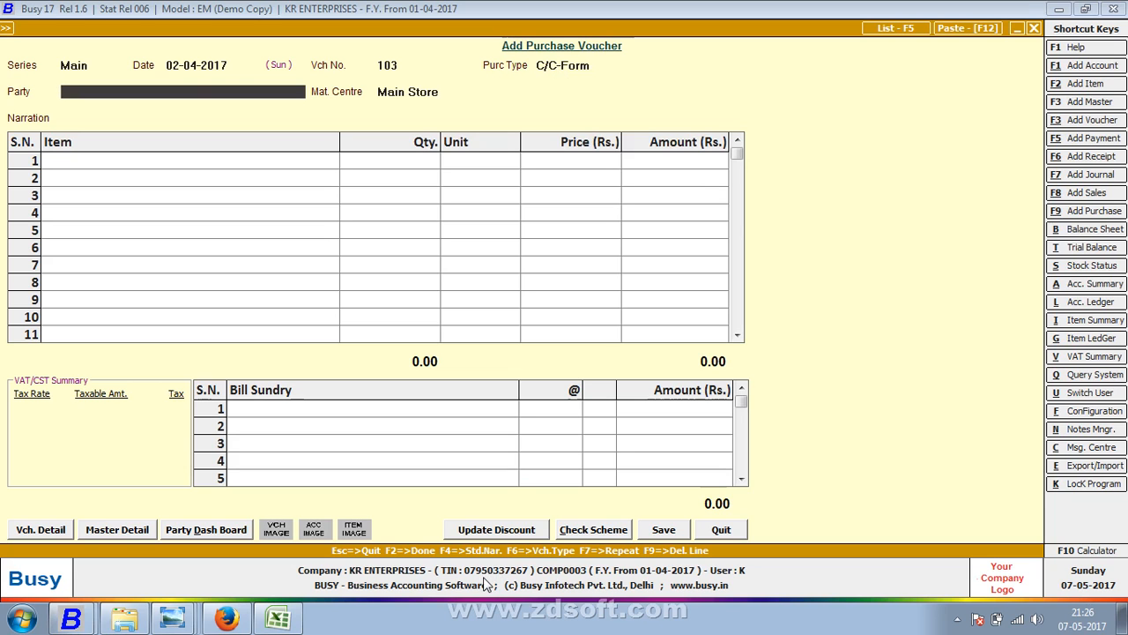
{"action": "key", "text": "alt+Tab"}
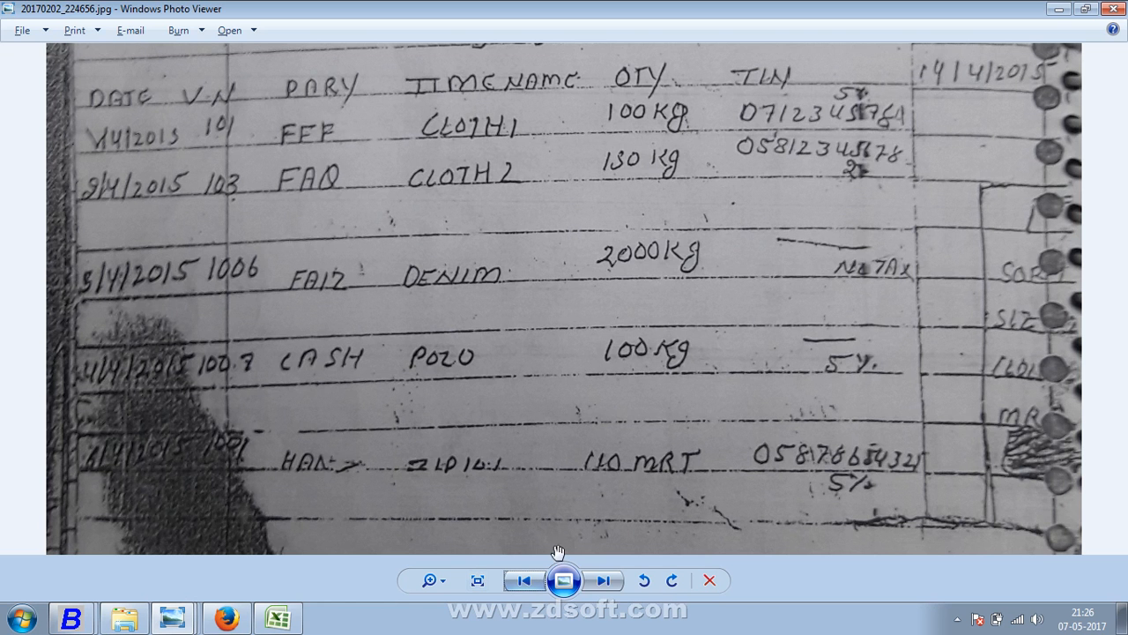
{"action": "key", "text": "alt+Tab"}
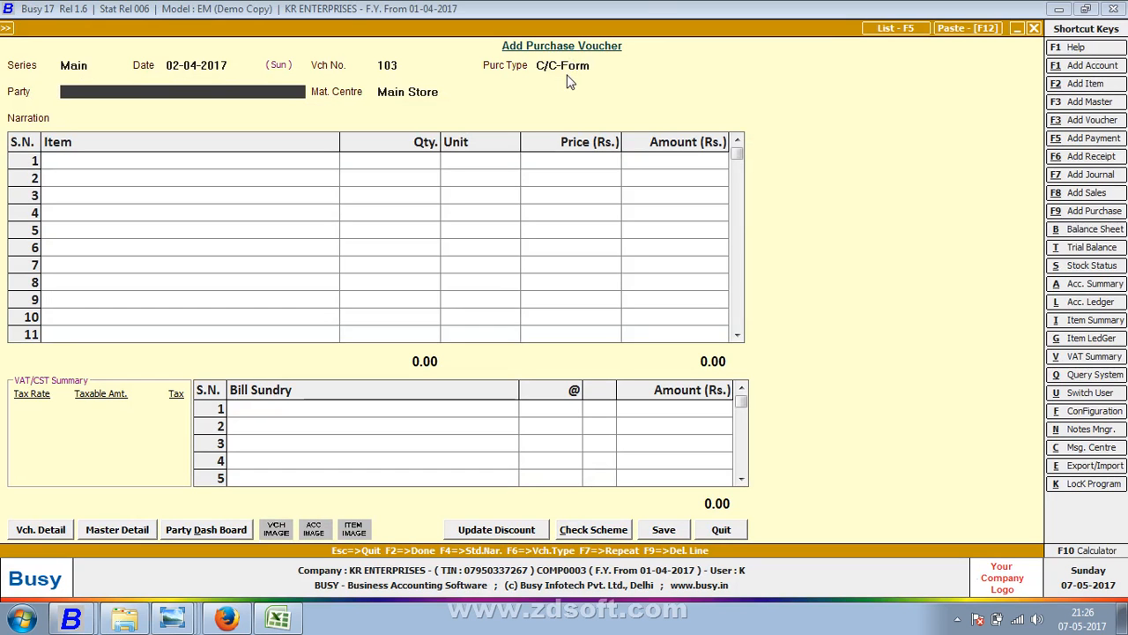
{"action": "key", "text": "alt+Tab"}
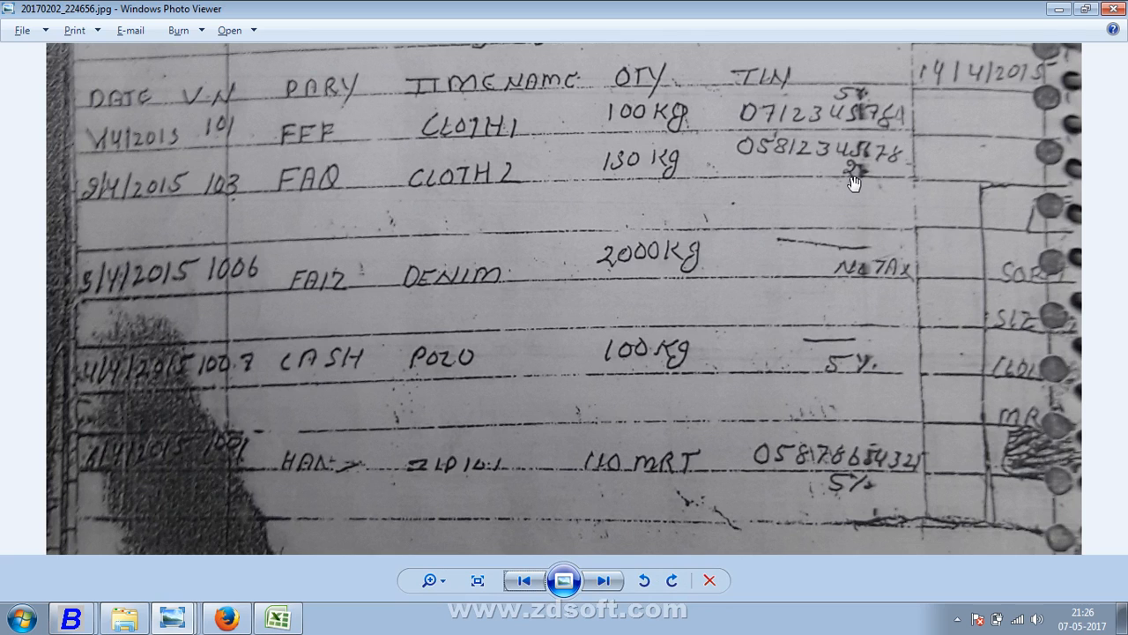
{"action": "key", "text": "alt+Tab"}
{"action": "key", "text": "F3"}
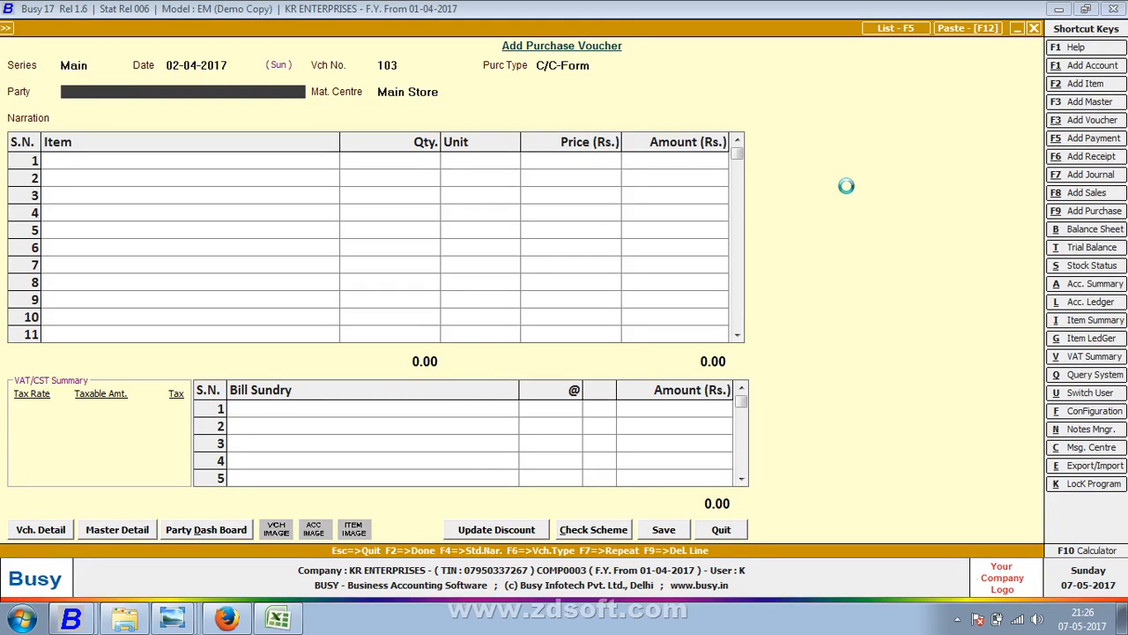
- Name the new account FAQ in Sundry Creditors with bill-by-bill balancing turned off
{"action": "type", "text": "FAQ"}
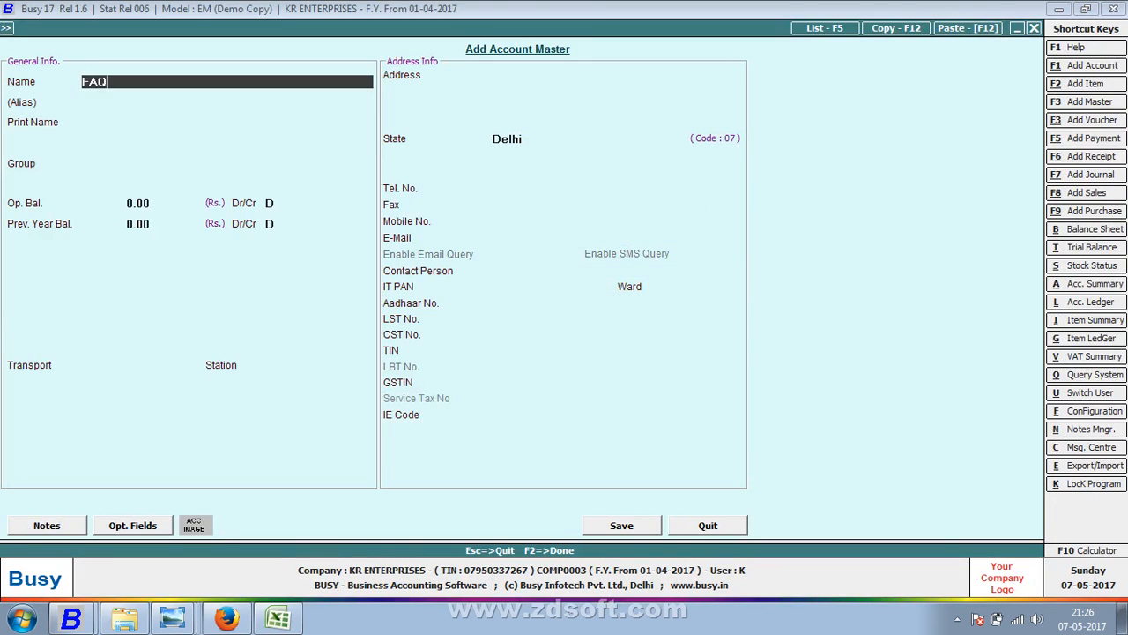
{"action": "key", "text": "Return"}
{"action": "key", "text": "Return"}
{"action": "type", "text": "su"}
{"action": "key", "text": "Return"}
{"action": "key", "text": "Return"}
{"action": "key", "text": "Return"}
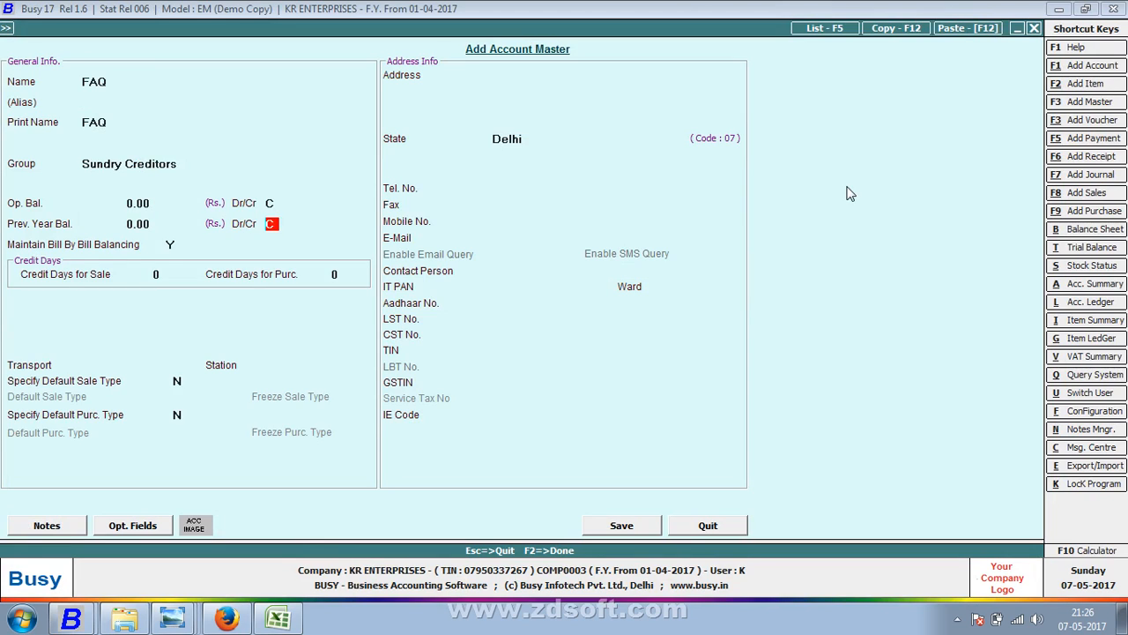
{"action": "key", "text": "Return"}
{"action": "key", "text": "n"}
{"action": "key", "text": "Return"}
{"action": "key", "text": "Return"}
{"action": "key", "text": "Return"}
{"action": "key", "text": "Return"}
{"action": "key", "text": "Return"}
{"action": "key", "text": "Return"}
{"action": "key", "text": "Return"}
{"action": "key", "text": "Return"}
{"action": "key", "text": "Return"}
{"action": "key", "text": "Return"}
{"action": "key", "text": "Return"}
{"action": "key", "text": "Return"}
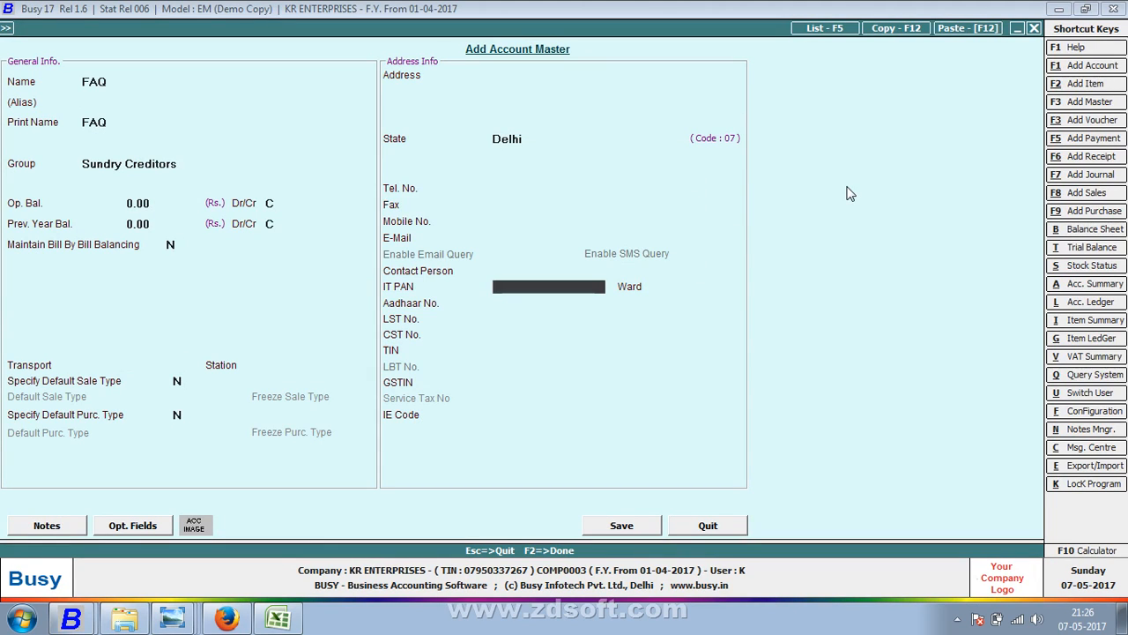
- Set the FAQ account's state to Others
{"action": "key", "text": "Up"}
{"action": "key", "text": "Up"}
{"action": "key", "text": "Up"}
{"action": "key", "text": "Up"}
{"action": "key", "text": "Up"}
{"action": "key", "text": "Up"}
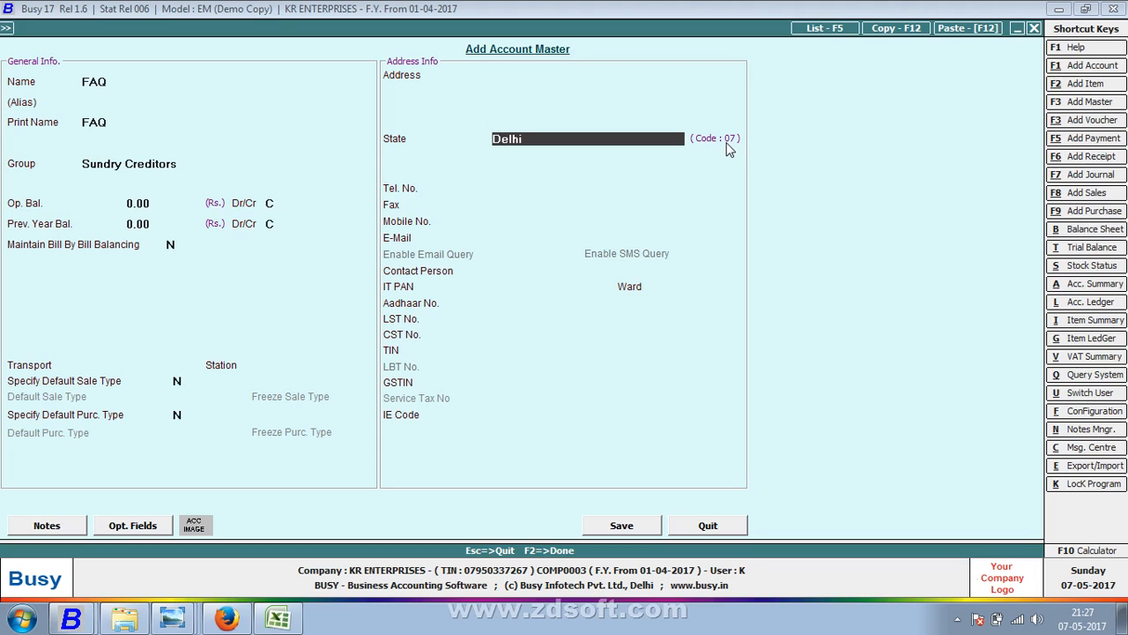
{"action": "key", "text": "BackSpace"}
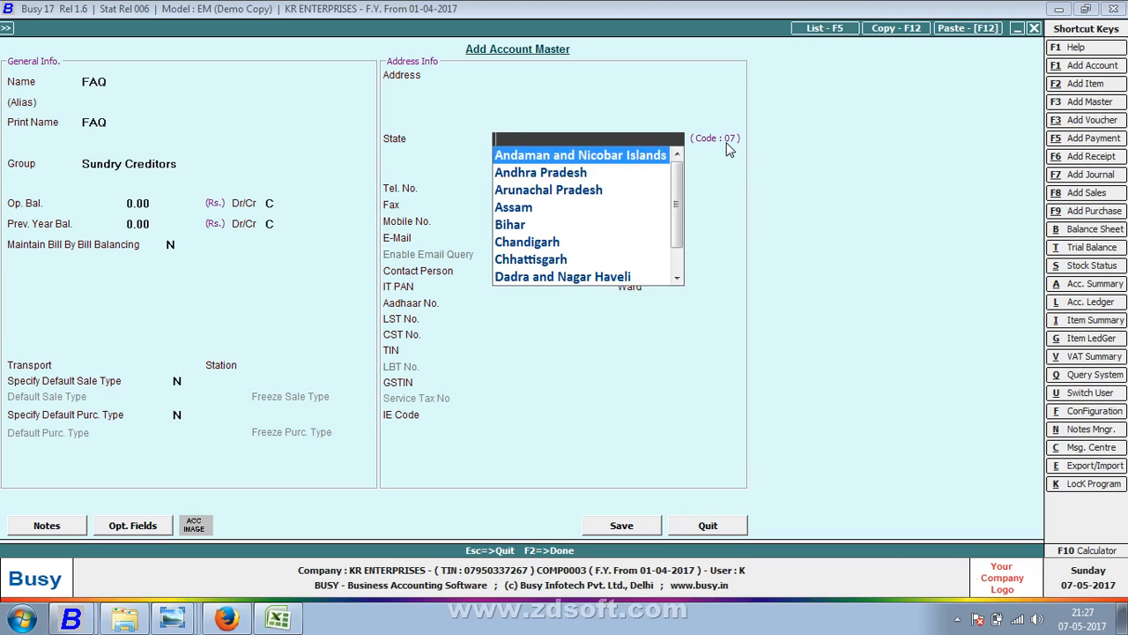
{"action": "key", "text": "Down"}
{"action": "key", "text": "Down"}
{"action": "key", "text": "Down"}
{"action": "key", "text": "Down"}
{"action": "key", "text": "Return"}
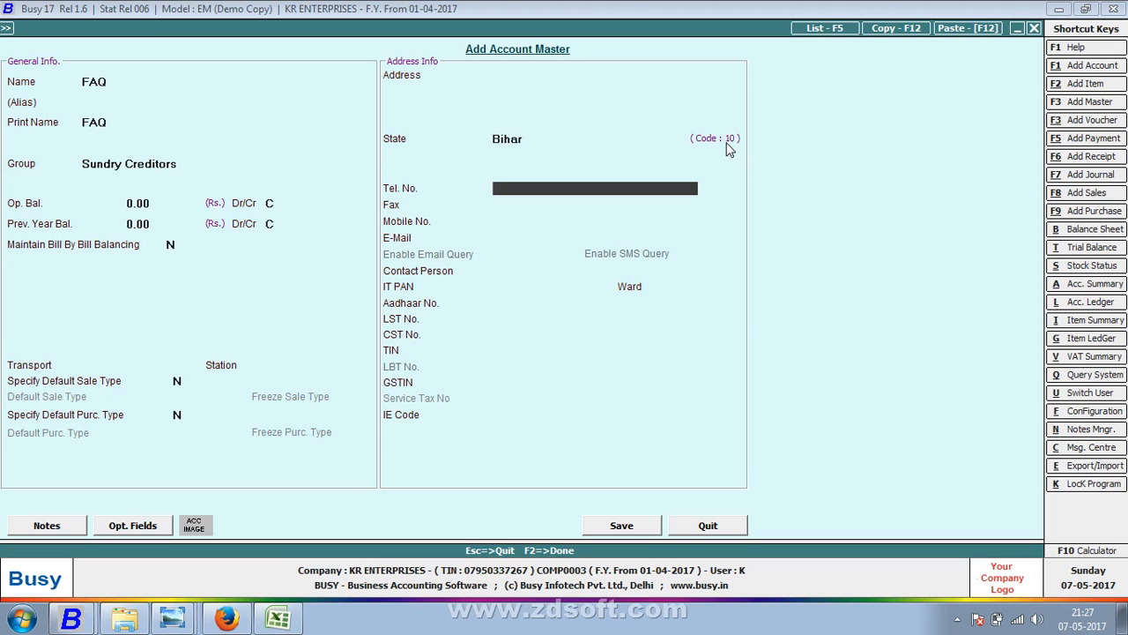
{"action": "key", "text": "BackSpace"}
{"action": "key", "text": "Down"}
{"action": "key", "text": "Down"}
{"action": "key", "text": "Down"}
{"action": "key", "text": "Down"}
{"action": "key", "text": "Down"}
{"action": "key", "text": "Down"}
{"action": "key", "text": "Down"}
{"action": "key", "text": "Return"}
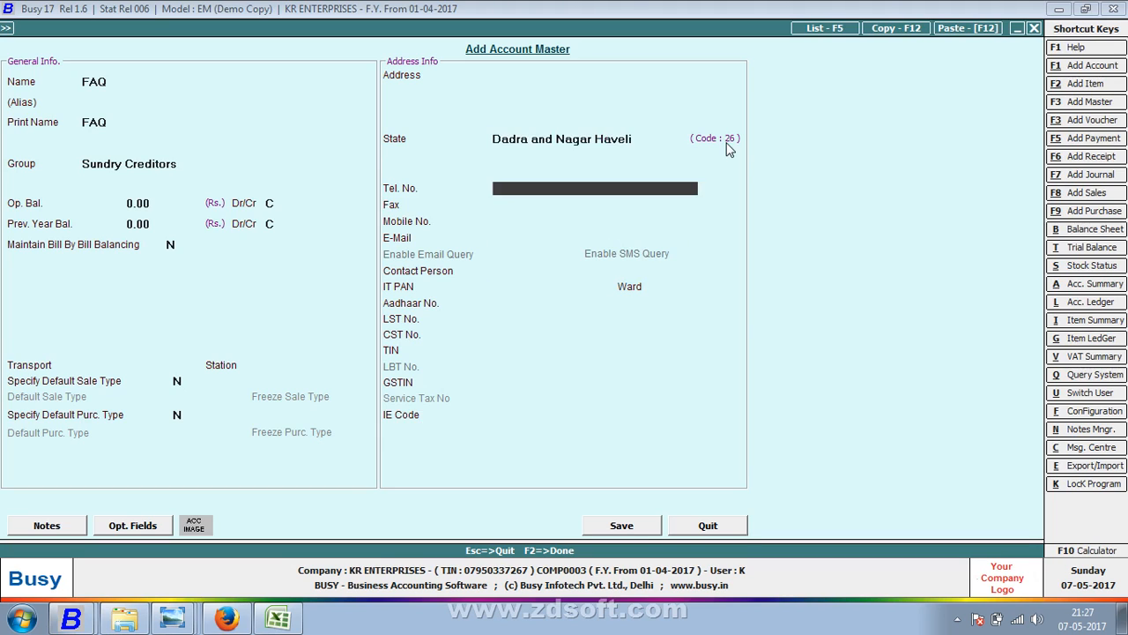
{"action": "key", "text": "BackSpace"}
{"action": "key", "text": "Down"}
{"action": "key", "text": "Down"}
{"action": "key", "text": "Down"}
{"action": "key", "text": "Down"}
{"action": "key", "text": "Down"}
{"action": "key", "text": "Down"}
{"action": "key", "text": "Down"}
{"action": "key", "text": "Down"}
{"action": "key", "text": "Down"}
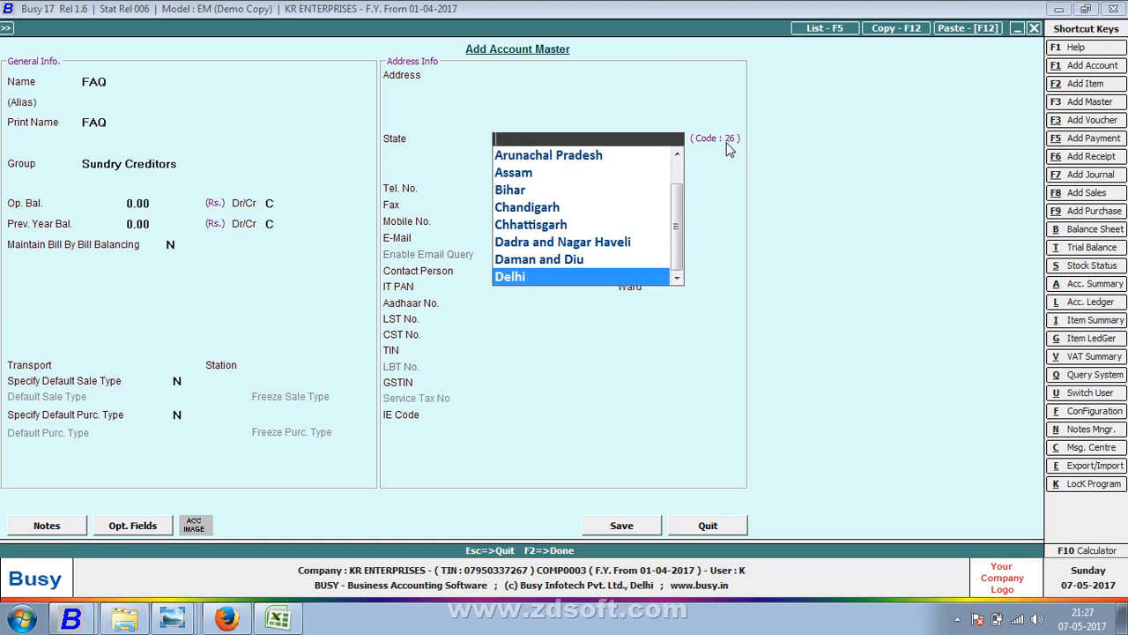
{"action": "key", "text": "Return"}
{"action": "key", "text": "Up"}
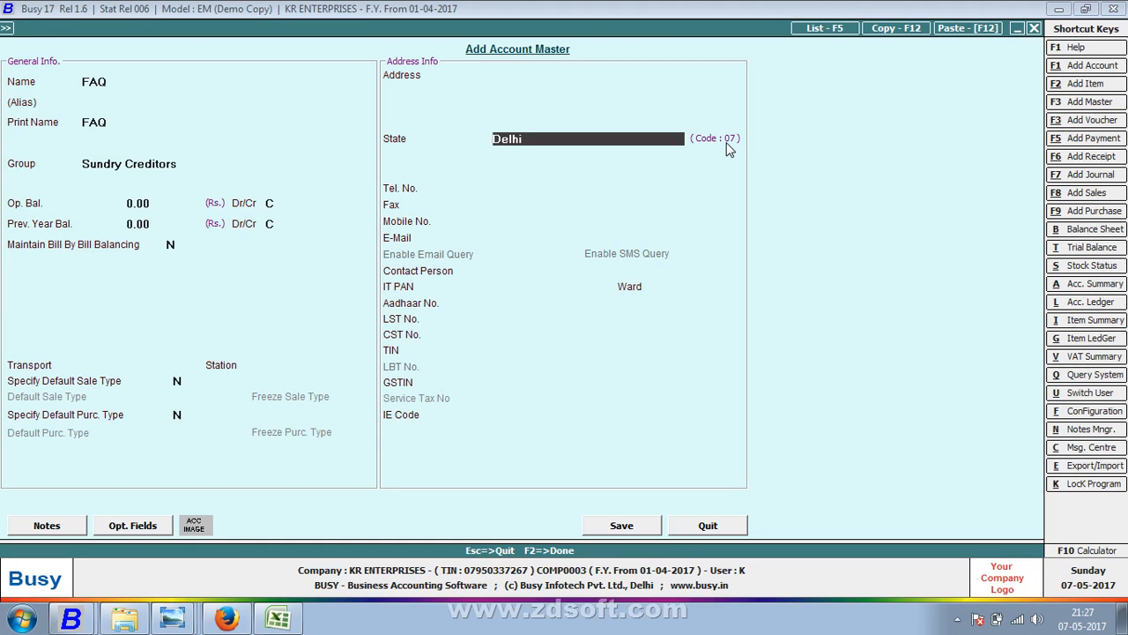
{"action": "type", "text": "OTHERS"}
{"action": "key", "text": "Return"}
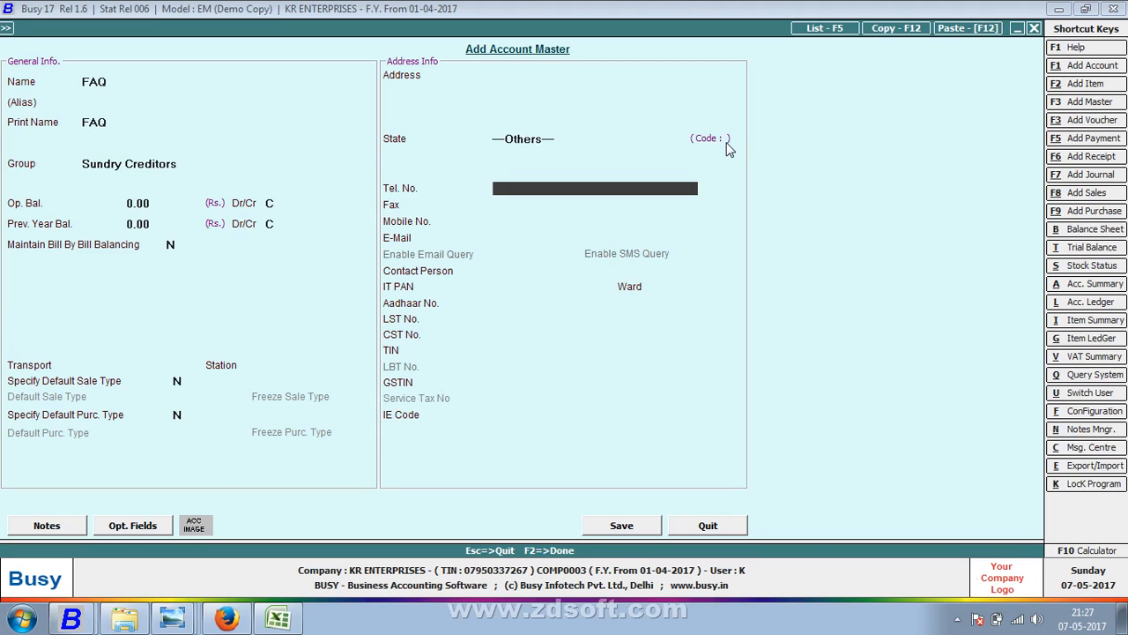
- Fill in the account's CST number and TIN, then save the FAQ account
{"action": "key", "text": "Down"}
{"action": "key", "text": "Down"}
{"action": "key", "text": "Down"}
{"action": "key", "text": "Down"}
{"action": "key", "text": "Down"}
{"action": "key", "text": "Down"}
{"action": "key", "text": "Down"}
{"action": "key", "text": "Down"}
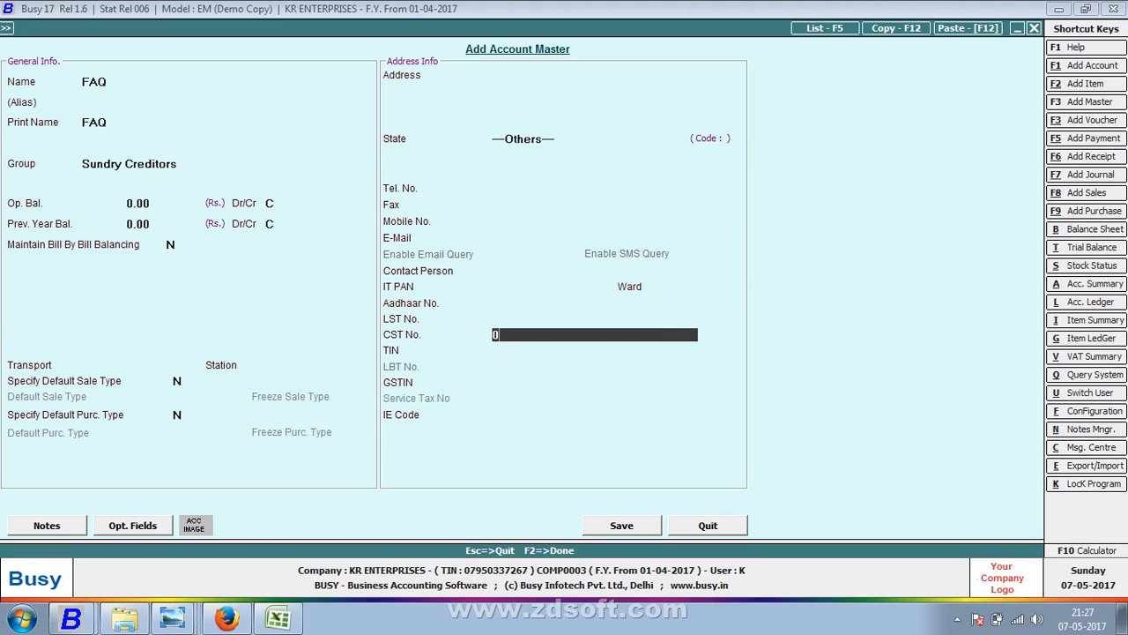
{"action": "key", "text": "Return"}
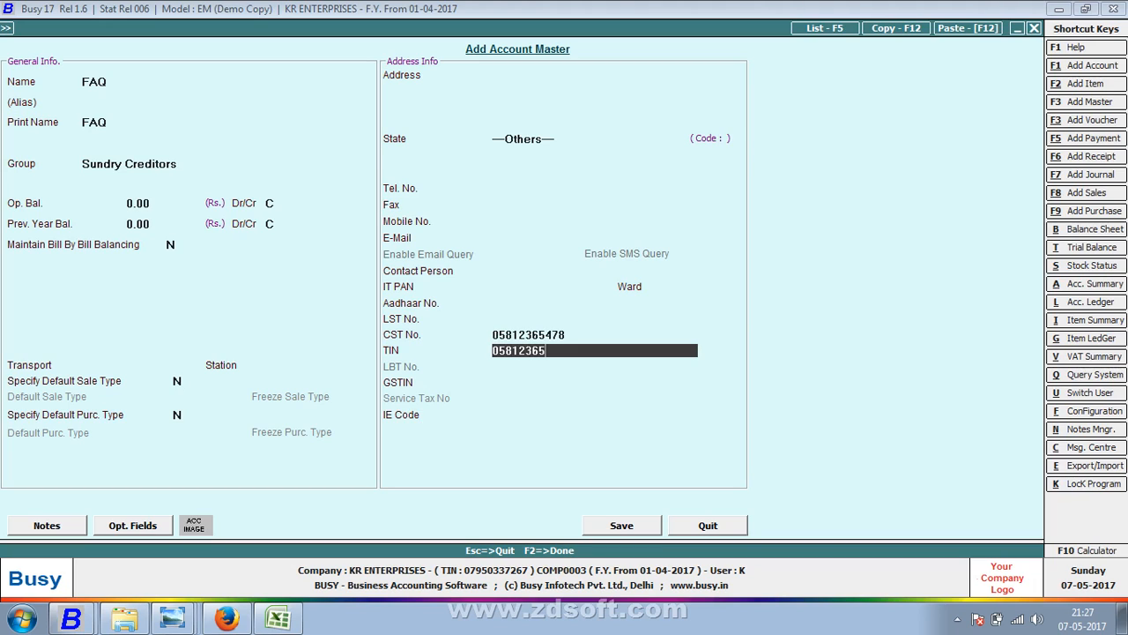
{"action": "key", "text": "Return"}
{"action": "key", "text": "Return"}
{"action": "key", "text": "Return"}
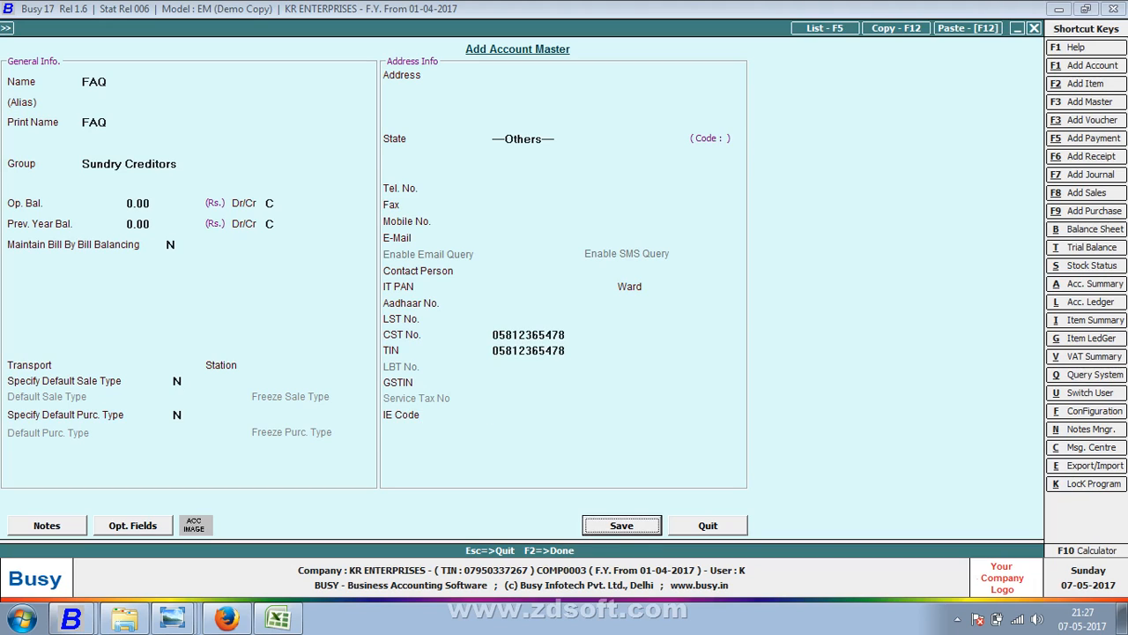
{"action": "key", "text": "Return"}
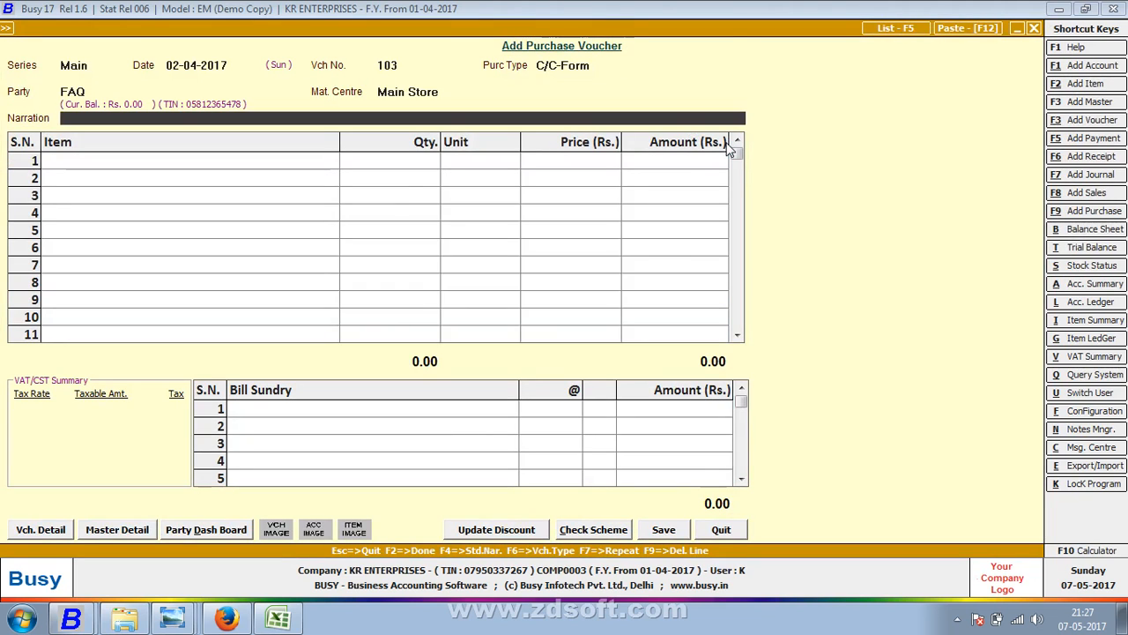
- Enter VIJAY TRP as the transporter and LUDHIANA as the station in transport details
{"action": "key", "text": "Return"}
{"action": "key", "text": "Return"}
{"action": "key", "text": "Return"}
{"action": "key", "text": "Up"}
{"action": "key", "text": "Up"}
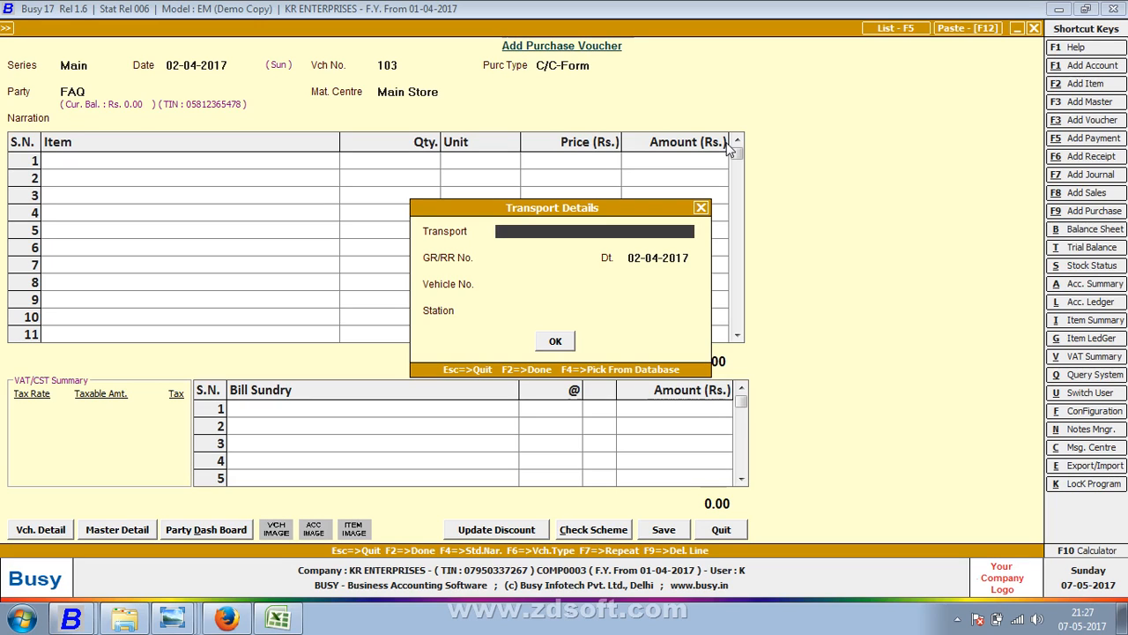
{"action": "type", "text": "VIJAT"}
{"action": "key", "text": "BackSpace"}
{"action": "type", "text": "Y TRP"}
{"action": "key", "text": "Return"}
{"action": "key", "text": "Return"}
{"action": "key", "text": "Return"}
{"action": "type", "text": "LU"}
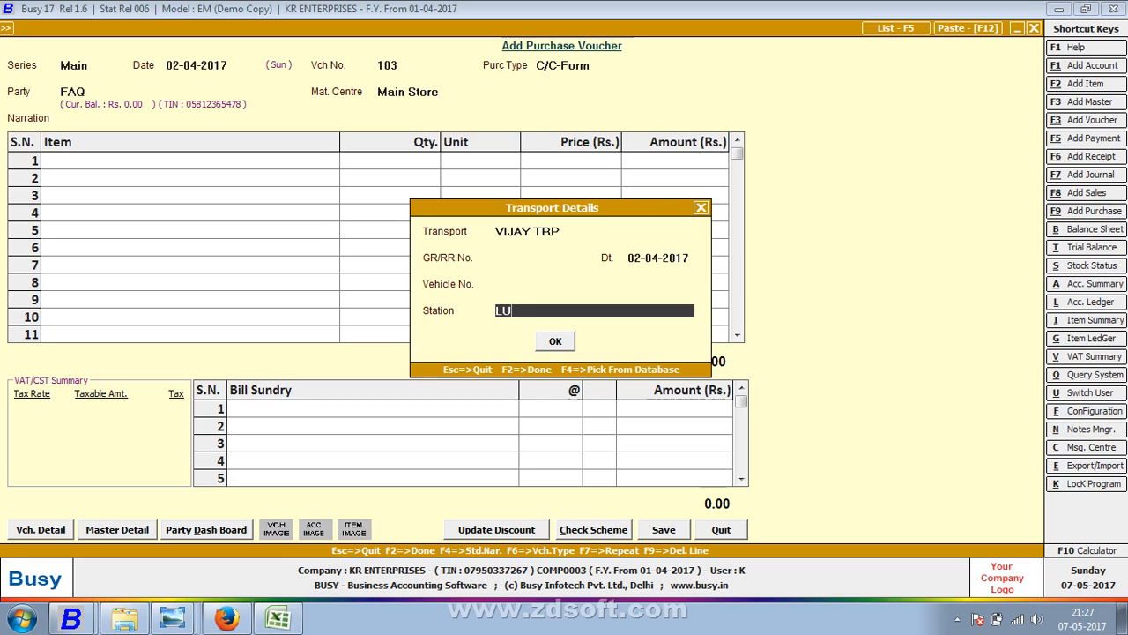
{"action": "type", "text": "DHIANA"}
{"action": "key", "text": "Return"}
{"action": "key", "text": "Return"}
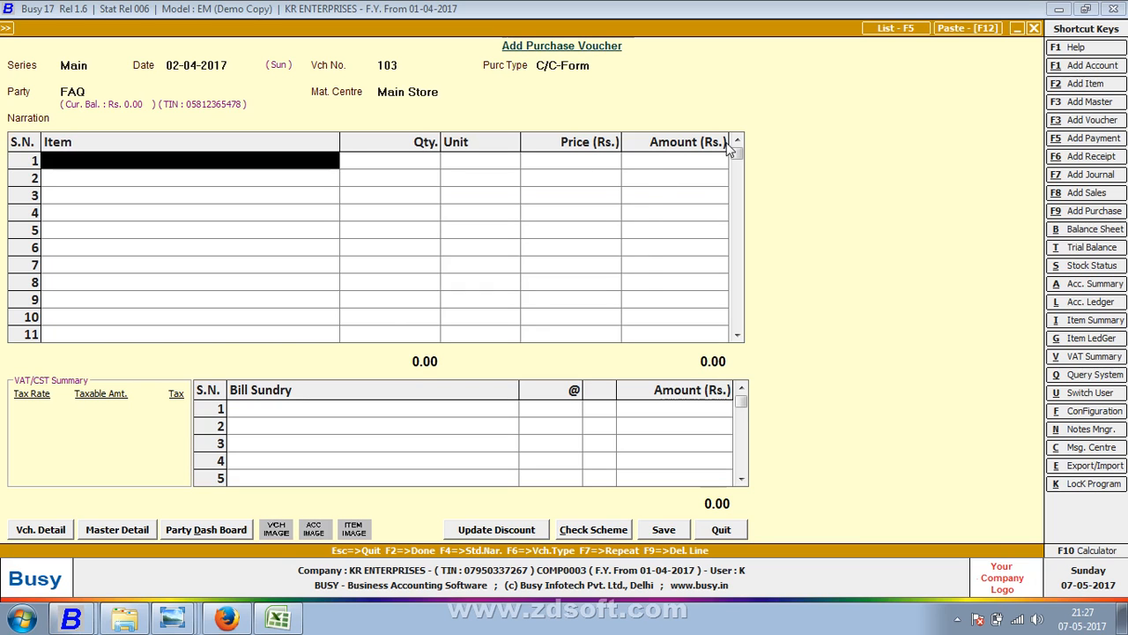
{"action": "key", "text": "alt+Tab"}
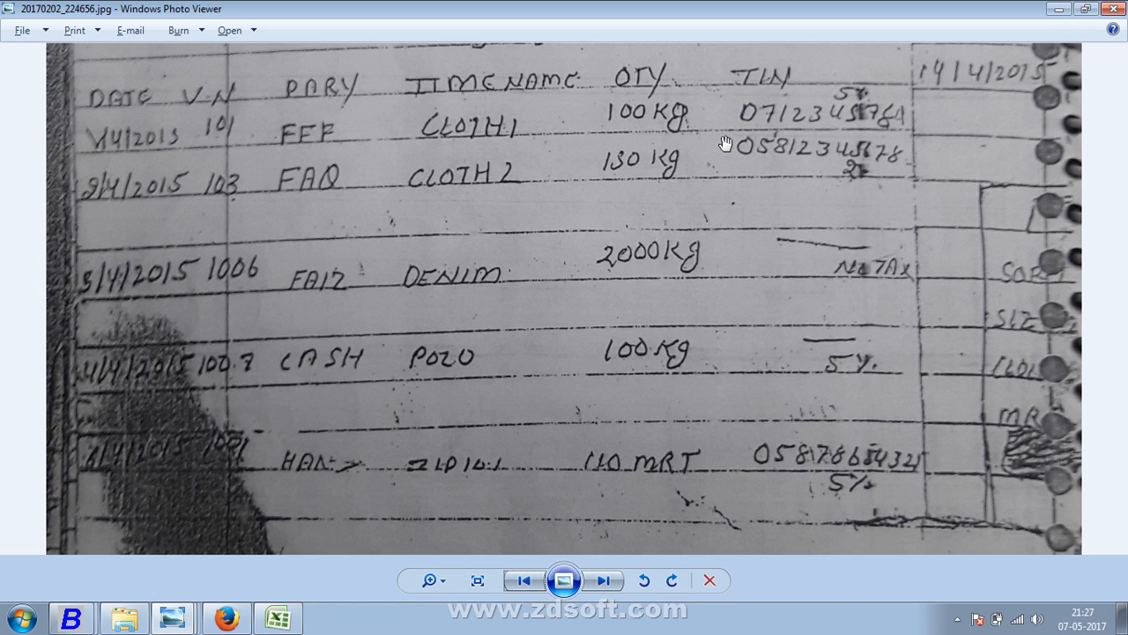
{"action": "key", "text": "alt+Tab"}
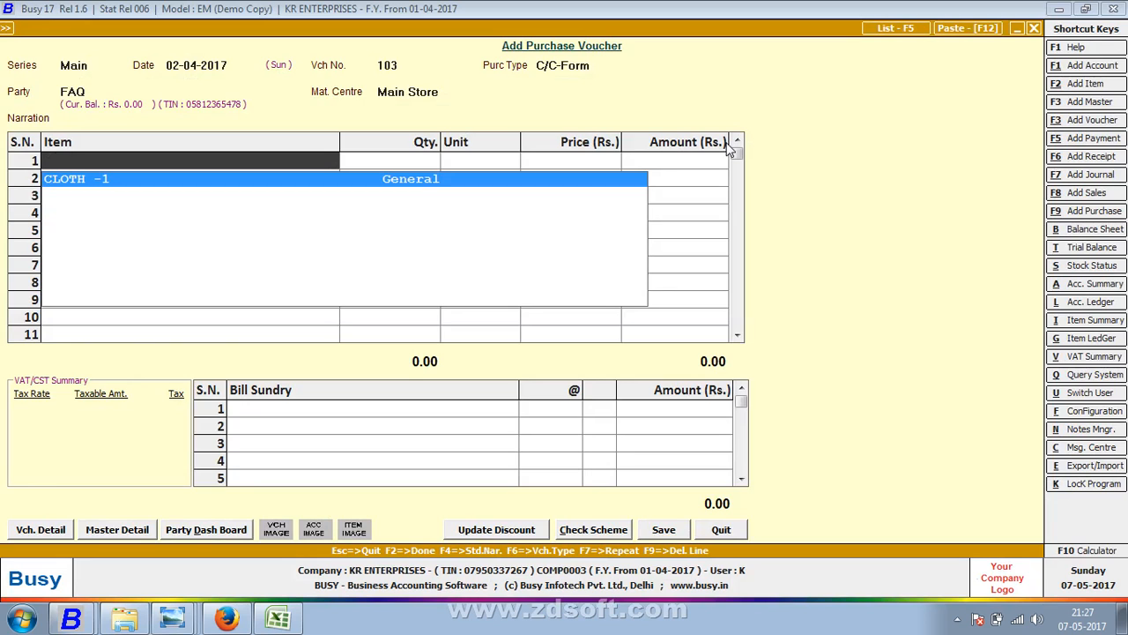
{"action": "key", "text": "F3"}
- Create item CLOTH -2 in Kgs. with sales price 60.75 and purchase price 50.75
{"action": "type", "text": "CLOTH"}
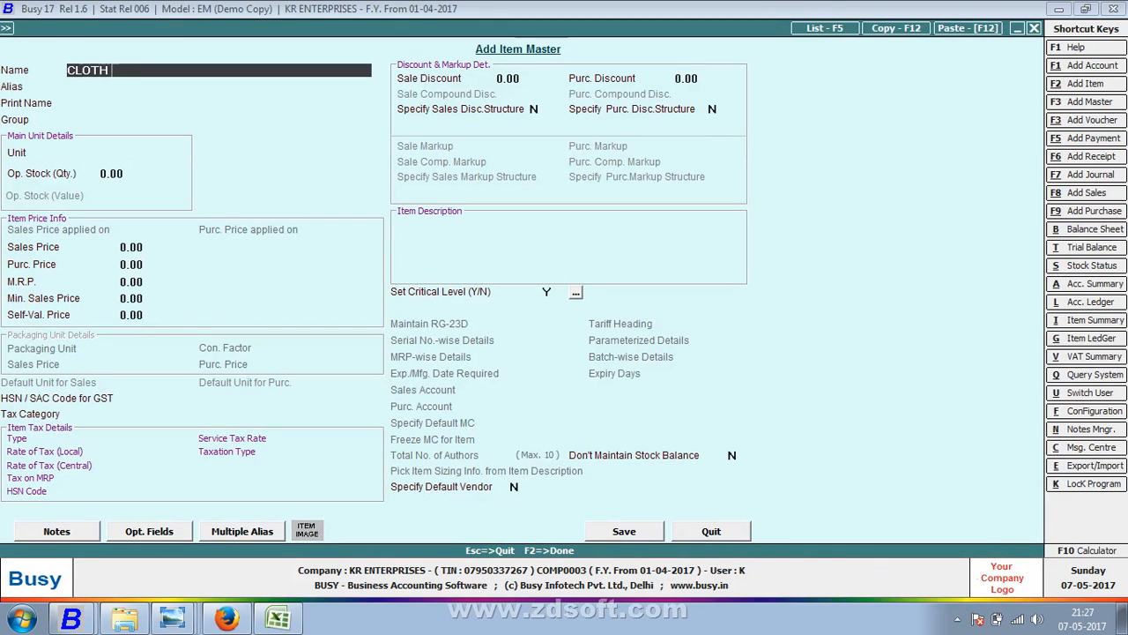
{"action": "type", "text": " -2"}
{"action": "key", "text": "Return"}
{"action": "key", "text": "Return"}
{"action": "key", "text": "Return"}
{"action": "key", "text": "Return"}
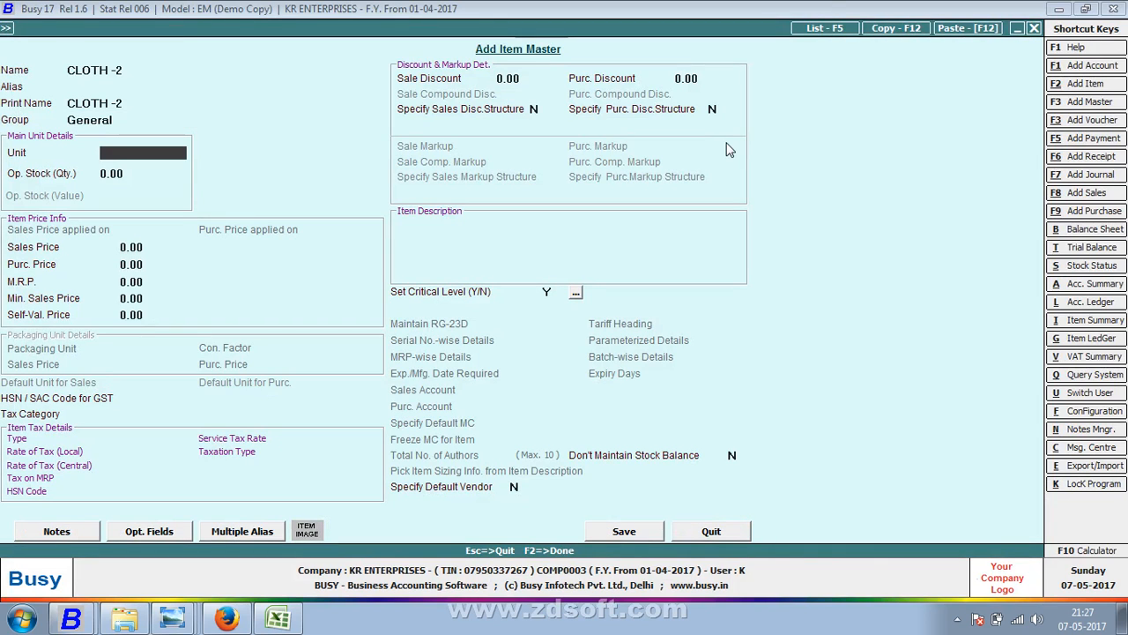
{"action": "type", "text": "k"}
{"action": "key", "text": "Return"}
{"action": "key", "text": "Return"}
{"action": "type", "text": "60.7"}
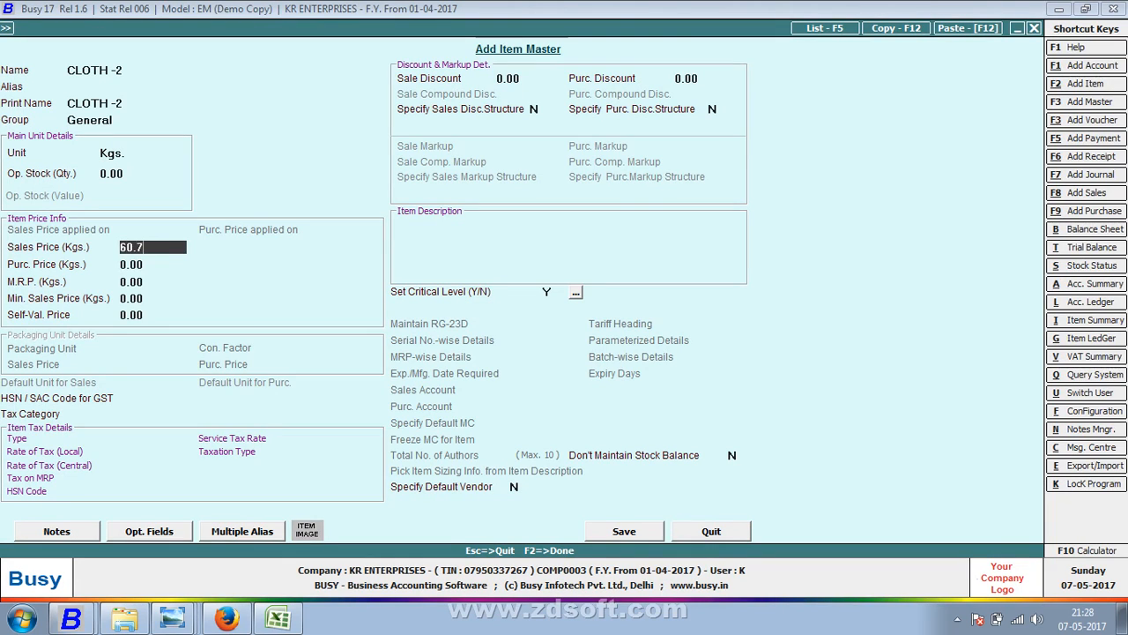
{"action": "type", "text": "5"}
{"action": "key", "text": "Return"}
{"action": "type", "text": "50.75"}
{"action": "key", "text": "Return"}
{"action": "key", "text": "Return"}
{"action": "key", "text": "Return"}
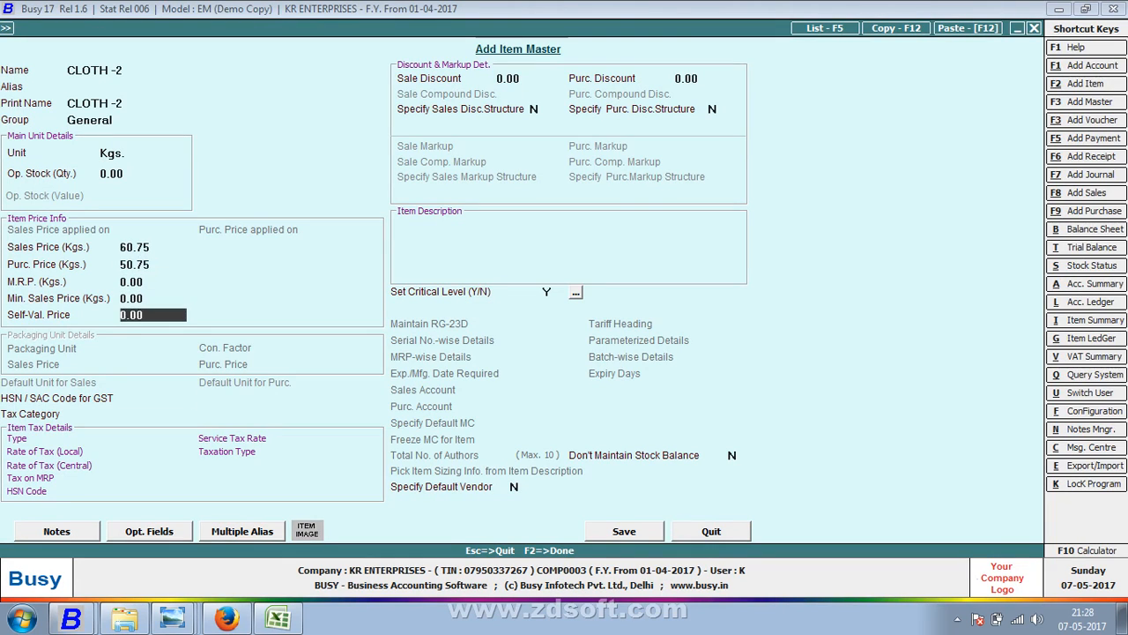
{"action": "key", "text": "Return"}
{"action": "key", "text": "Return"}
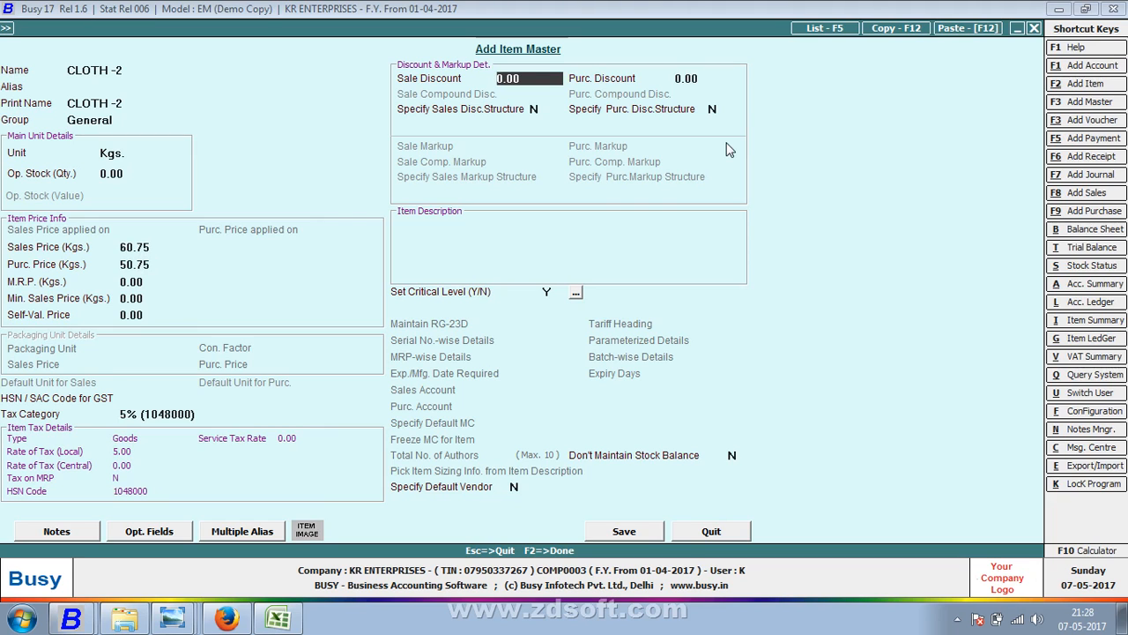
{"action": "key", "text": "F2"}
{"action": "key", "text": "Return"}
- Bill 150 Kgs of CLOTH -2 and add Central Sales Tax as the bill sundry
{"action": "type", "text": "15"}
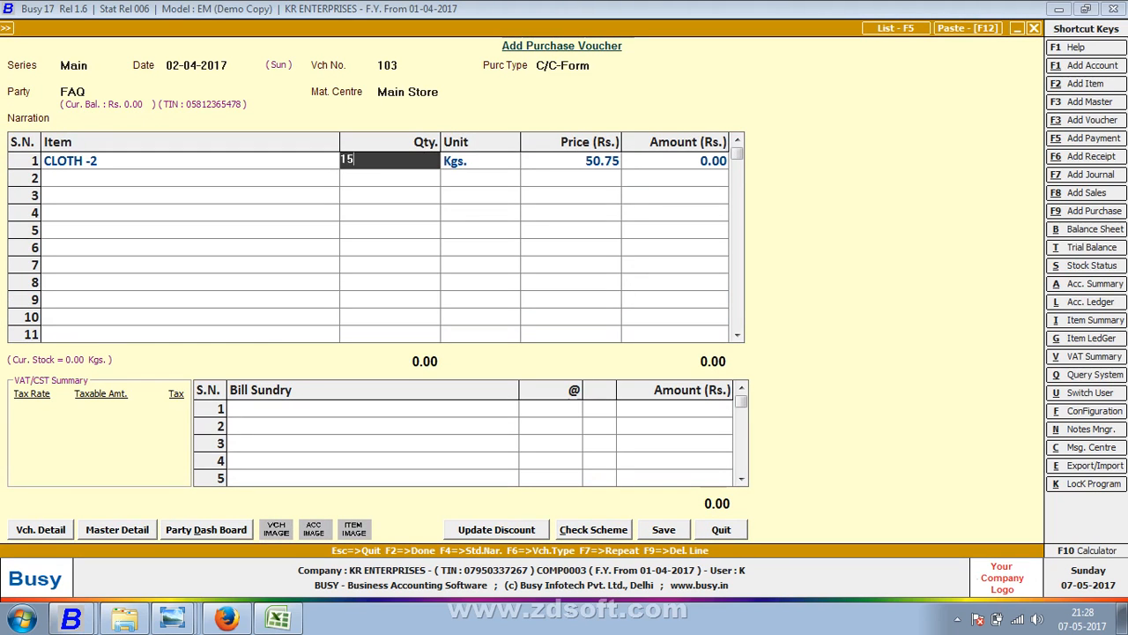
{"action": "type", "text": "0"}
{"action": "key", "text": "Return"}
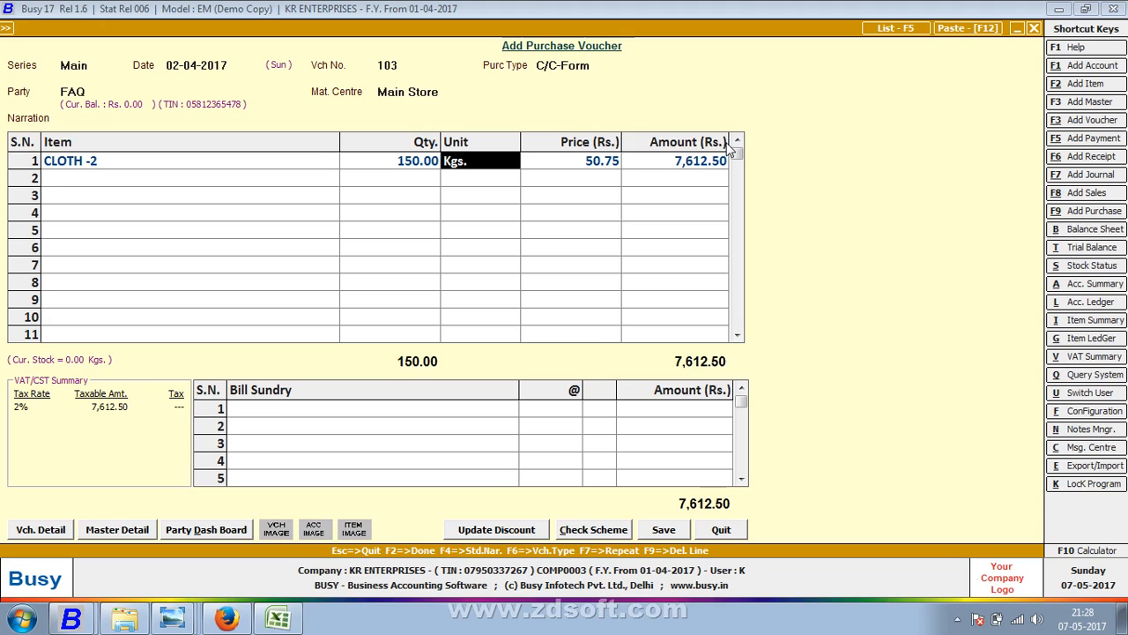
{"action": "key", "text": "Tab"}
{"action": "type", "text": "c"}
{"action": "key", "text": "Return"}
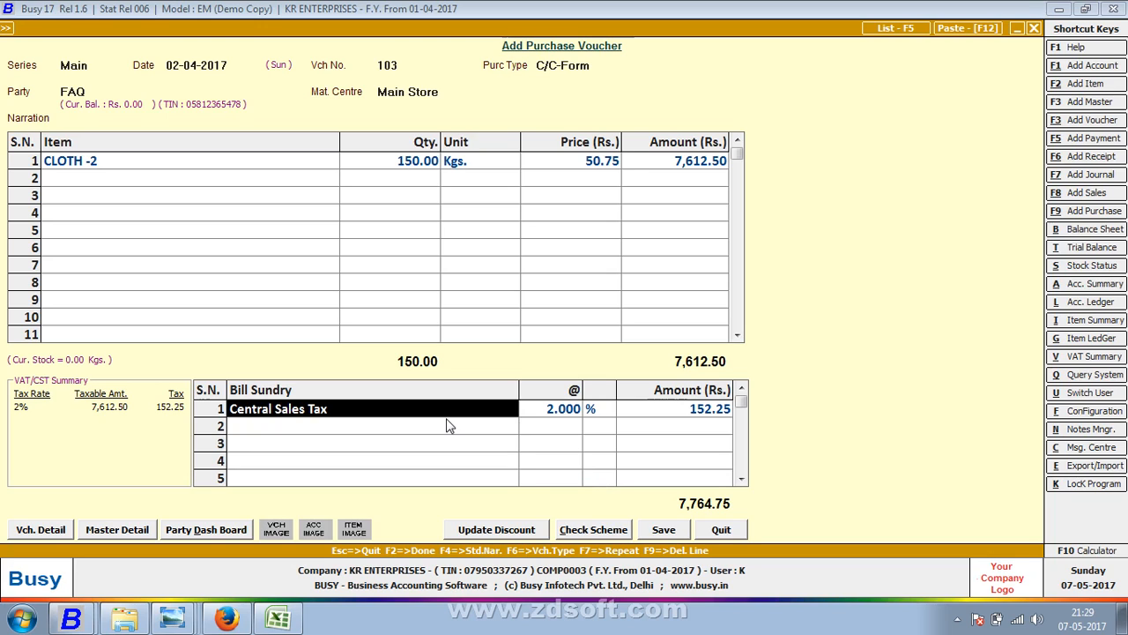
- Confirm CLOTH -2 has the 5% tax category and check the Central Sales Tax rate
{"action": "left_click", "coordinate": [291, 161]}
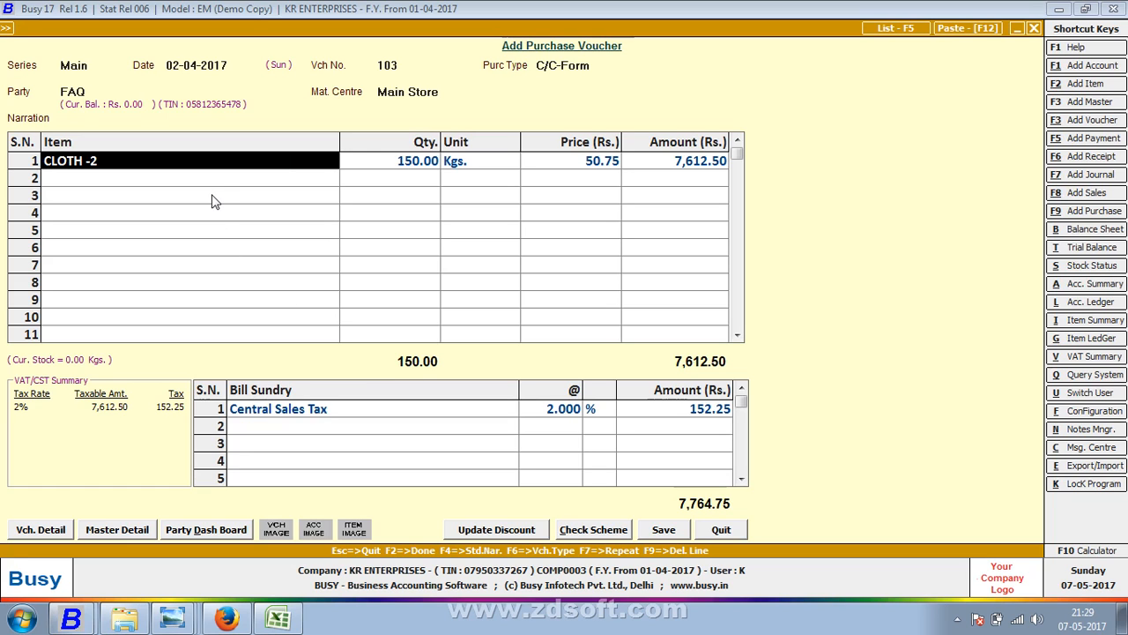
{"action": "key", "text": "alt+m"}
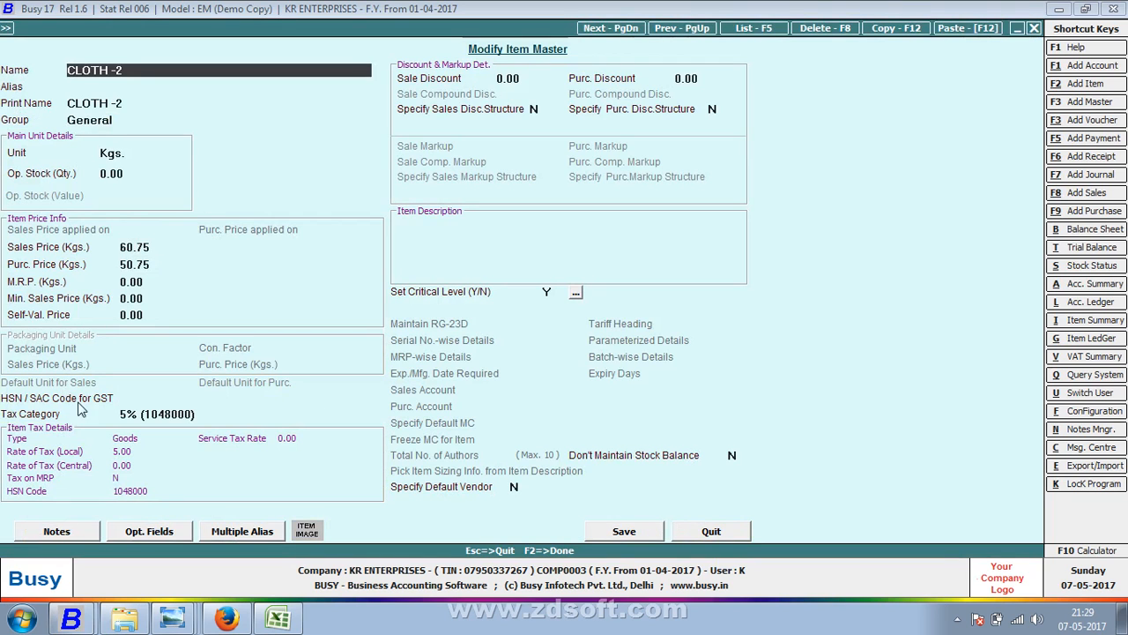
{"action": "left_click", "coordinate": [145, 415]}
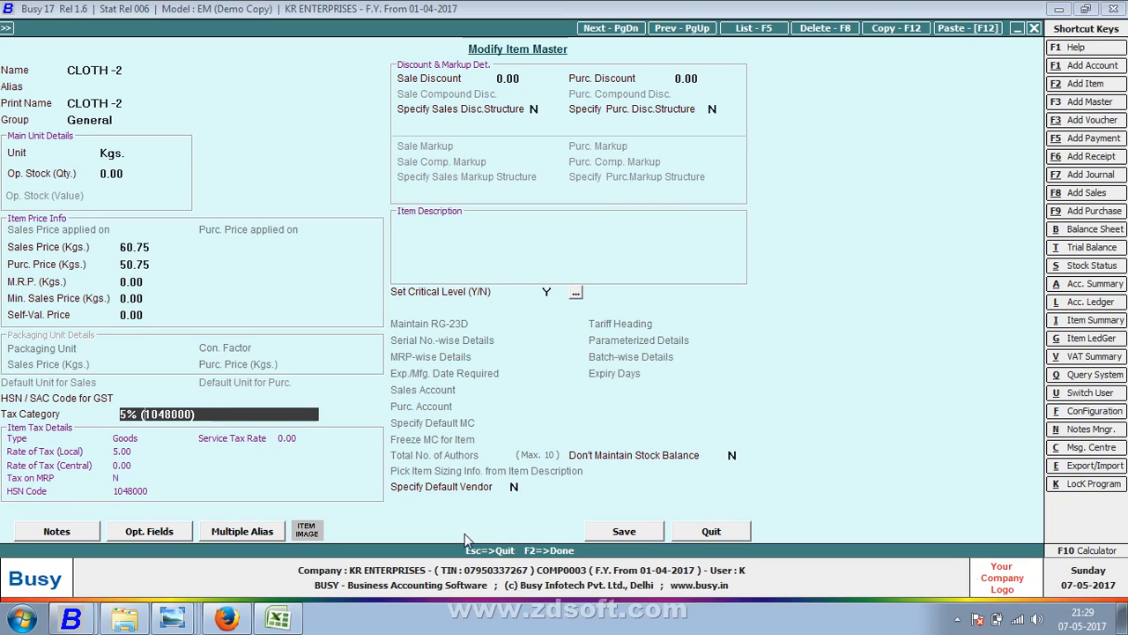
{"action": "left_click", "coordinate": [686, 534]}
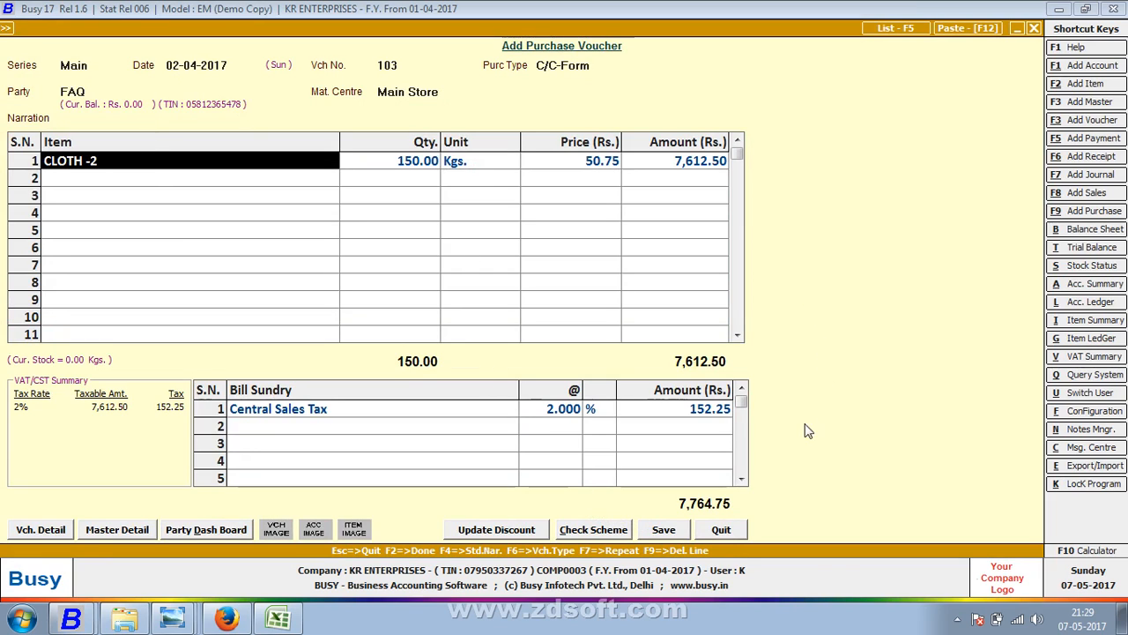
{"action": "left_click", "coordinate": [569, 411]}
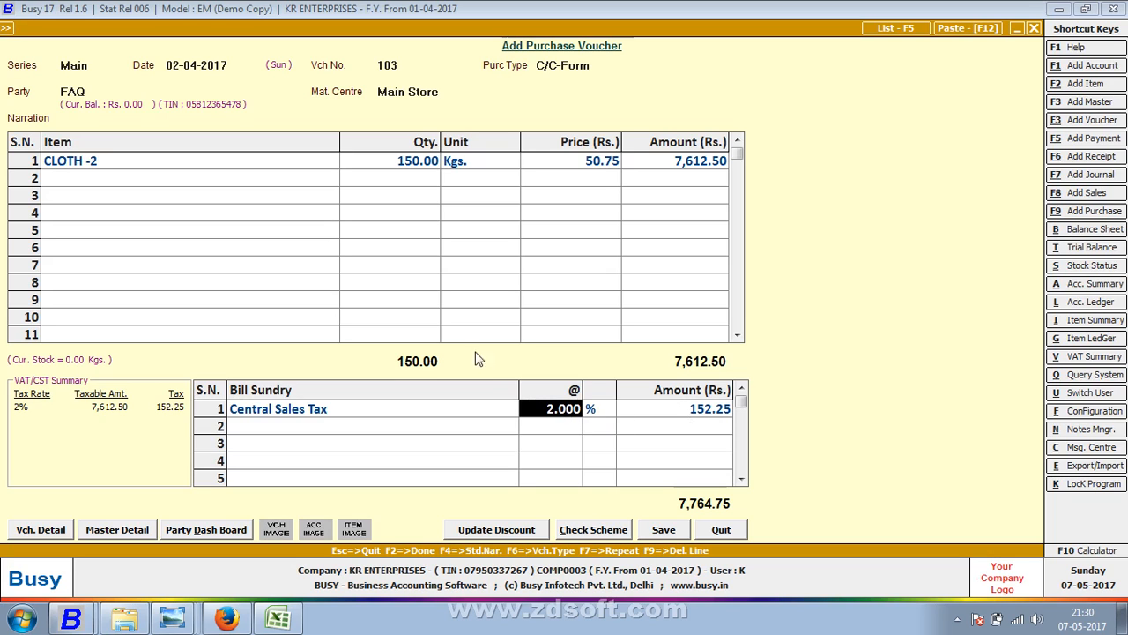
- Recheck CLOTH -2's tax category, cancel quitting, and save voucher 103 to reach VAT Reporting Details
{"action": "left_click", "coordinate": [230, 166]}
{"action": "double_click", "coordinate": [230, 165]}
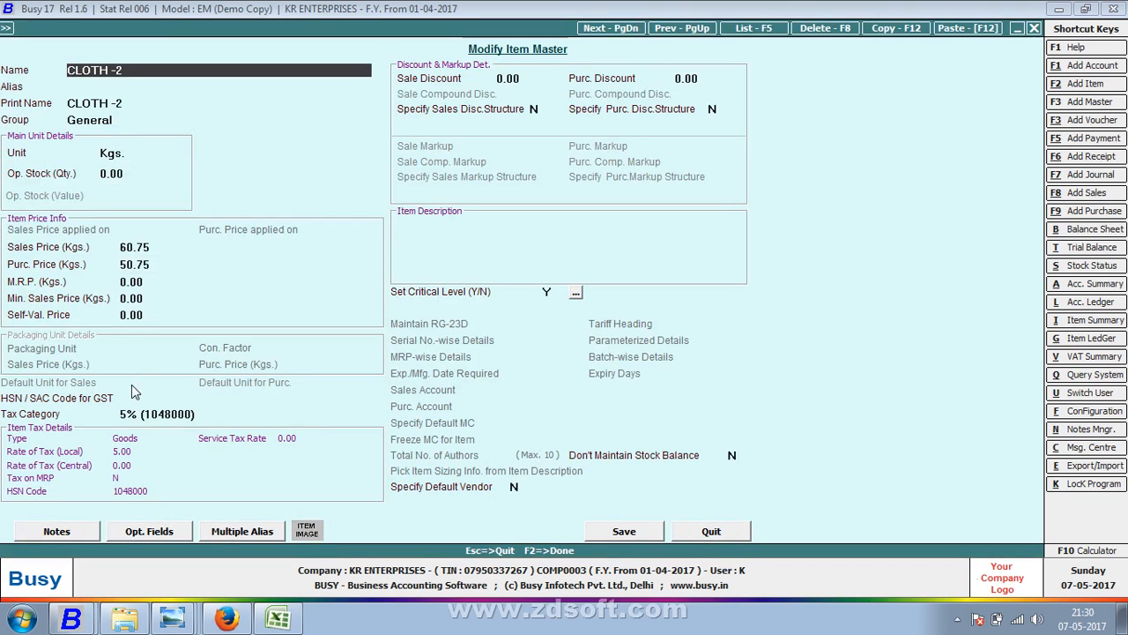
{"action": "left_click", "coordinate": [132, 414]}
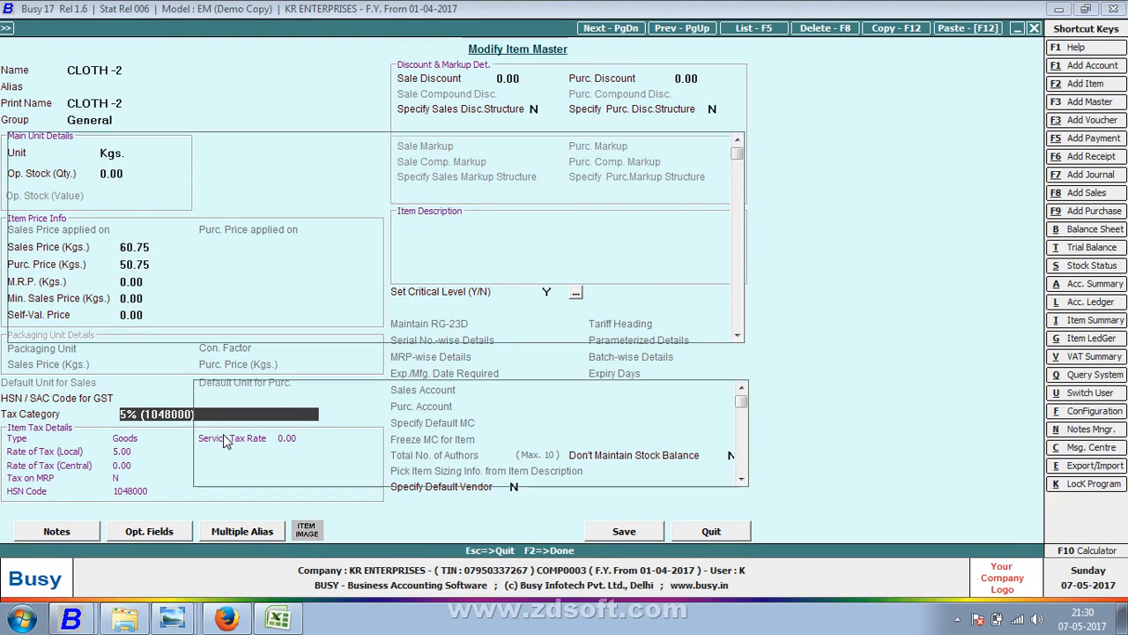
{"action": "key", "text": "Escape"}
{"action": "key", "text": "Escape"}
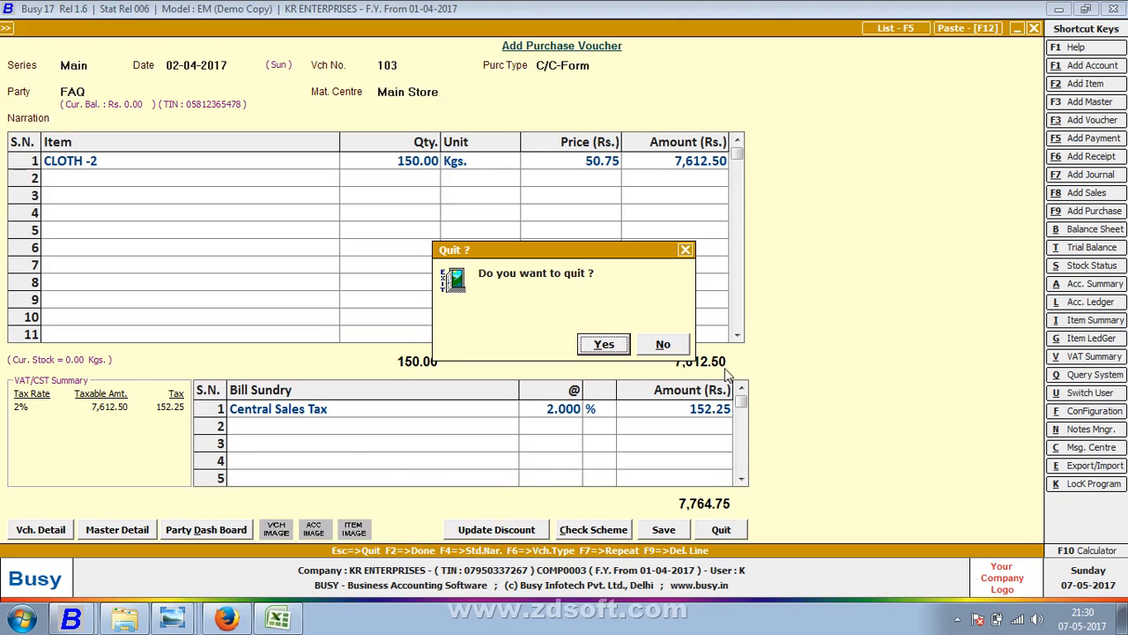
{"action": "left_click", "coordinate": [663, 345]}
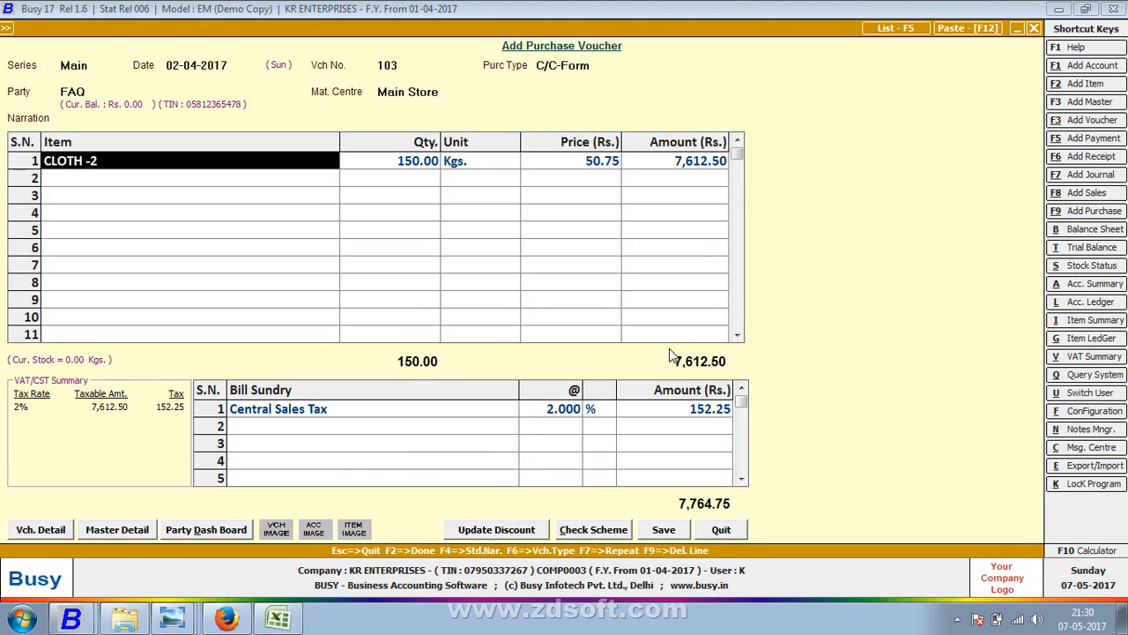
{"action": "left_click", "coordinate": [672, 531]}
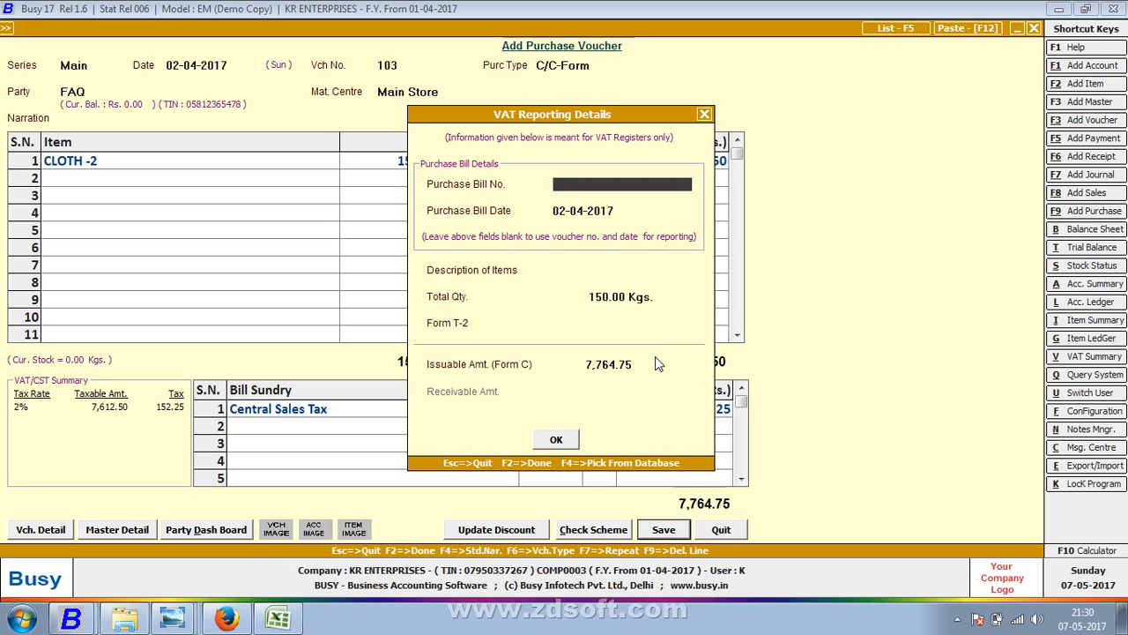
- Enter purchase bill number 103, accept the 7,764.75 Form C issuable amount, and save the voucher
{"action": "type", "text": "103"}
{"action": "key", "text": "Return"}
{"action": "key", "text": "Return"}
{"action": "key", "text": "Return"}
{"action": "key", "text": "Return"}
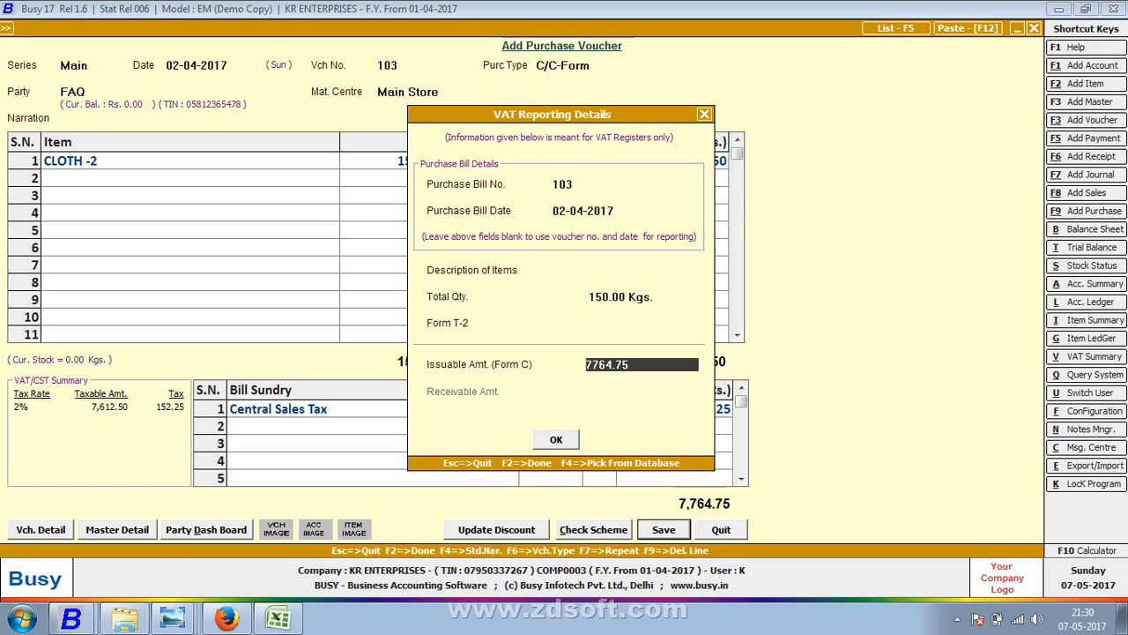
{"action": "key", "text": "Return"}
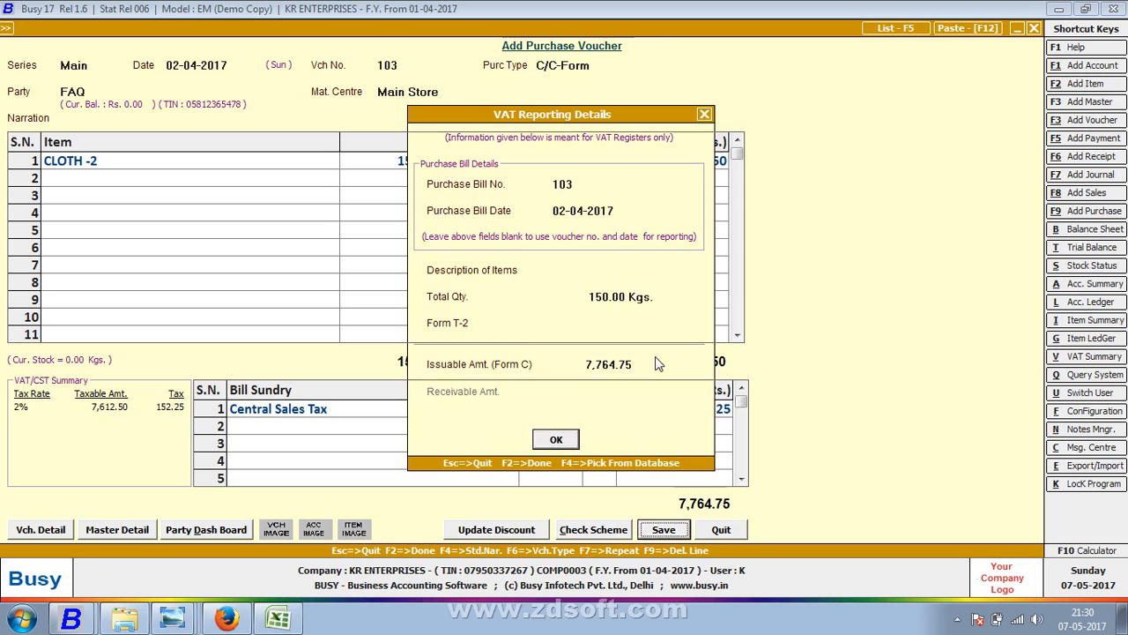
{"action": "key", "text": "Return"}
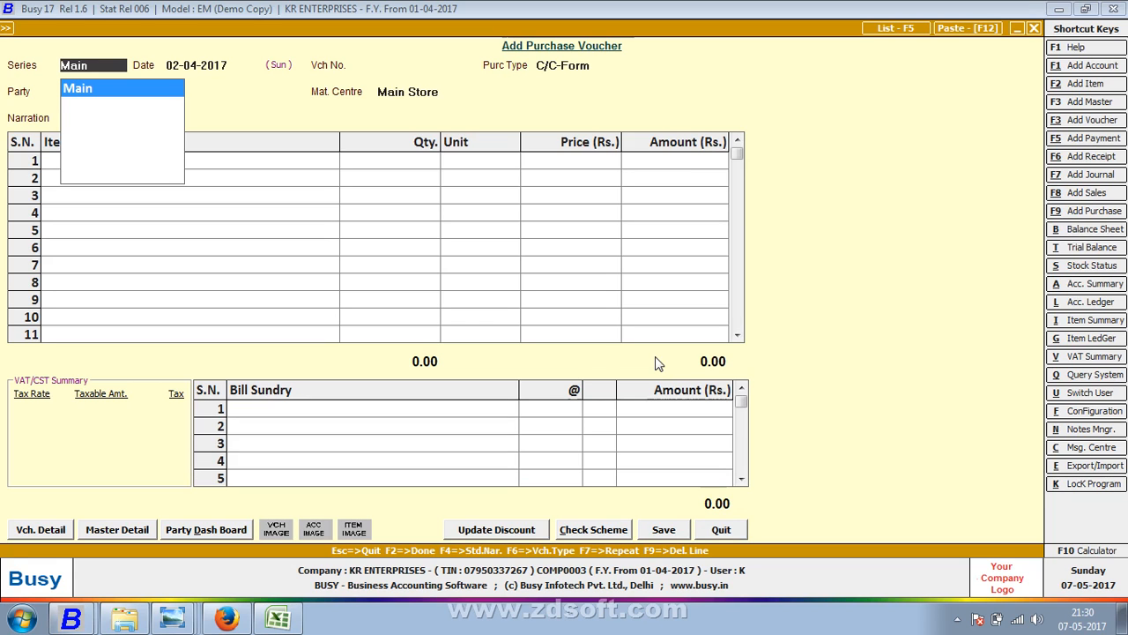
- Start Main-series purchase voucher 1006 dated 05-04-2017 with purchase type VAT/Exempt
{"action": "key", "text": "Return"}
{"action": "key", "text": "alt+Tab"}
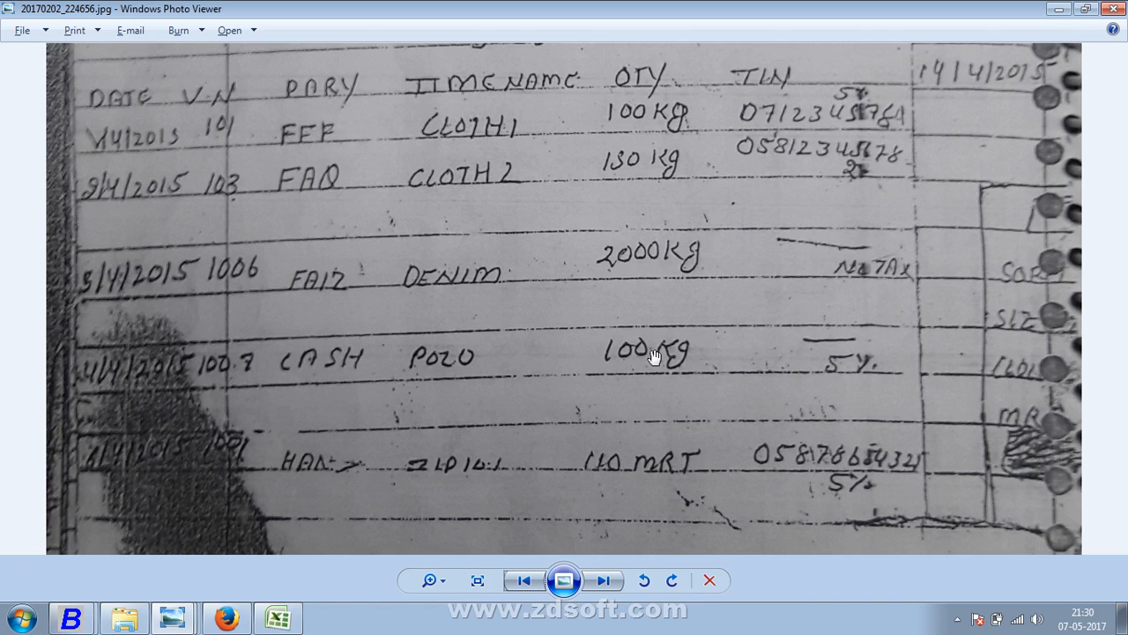
{"action": "key", "text": "alt+Tab"}
{"action": "type", "text": "5"}
{"action": "key", "text": "Return"}
{"action": "key", "text": "alt+Tab"}
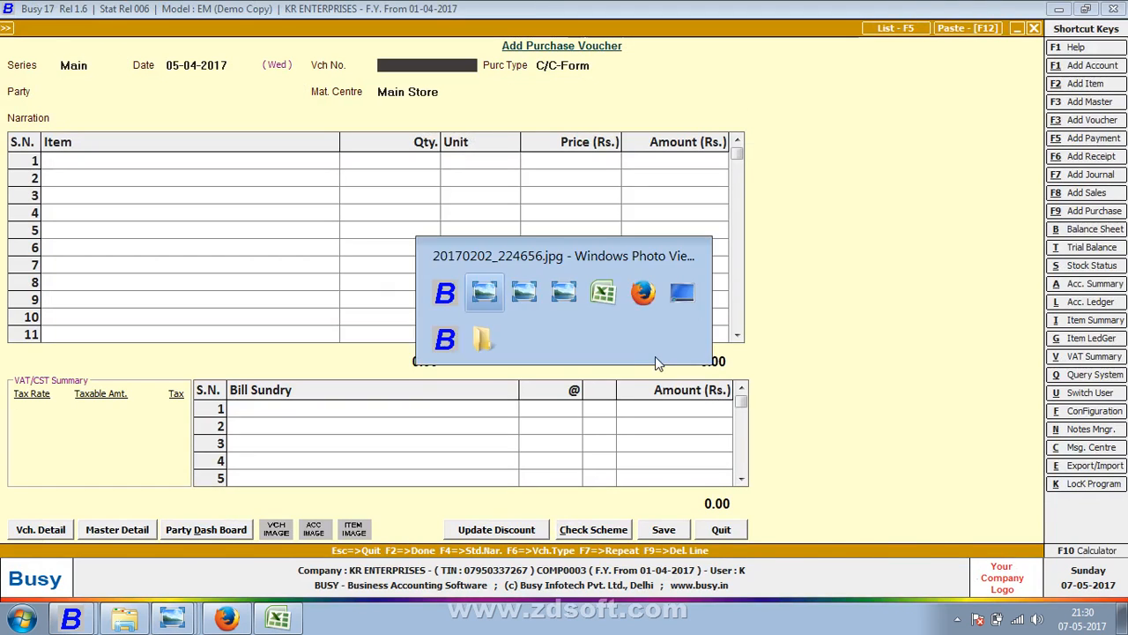
{"action": "key", "text": "alt+Tab"}
{"action": "type", "text": "1006"}
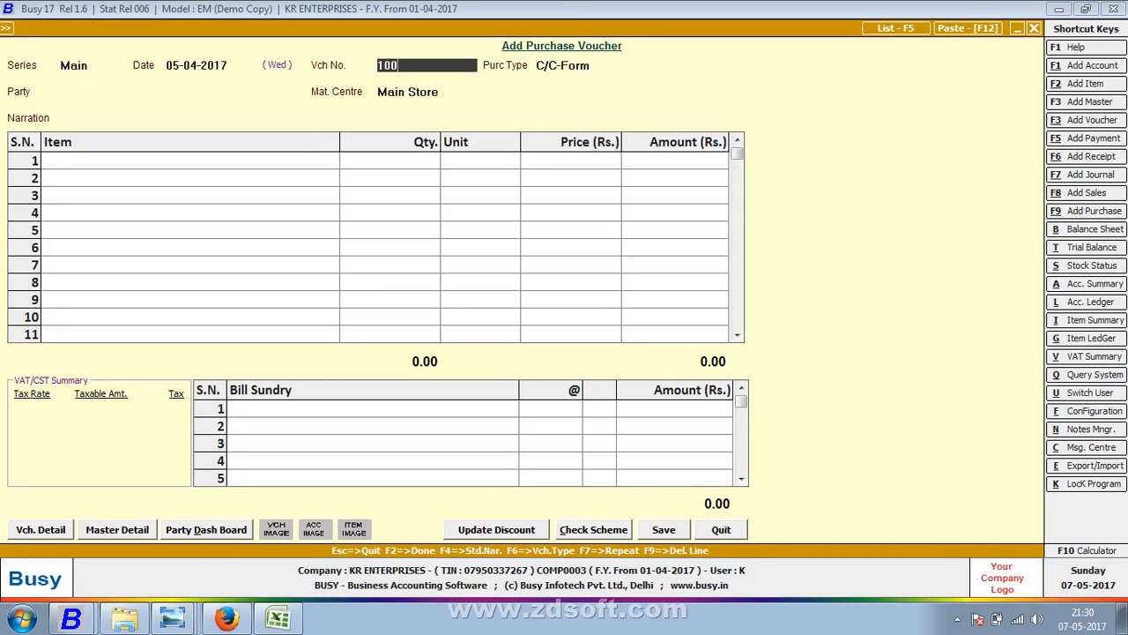
{"action": "key", "text": "Return"}
{"action": "key", "text": "alt+Tab"}
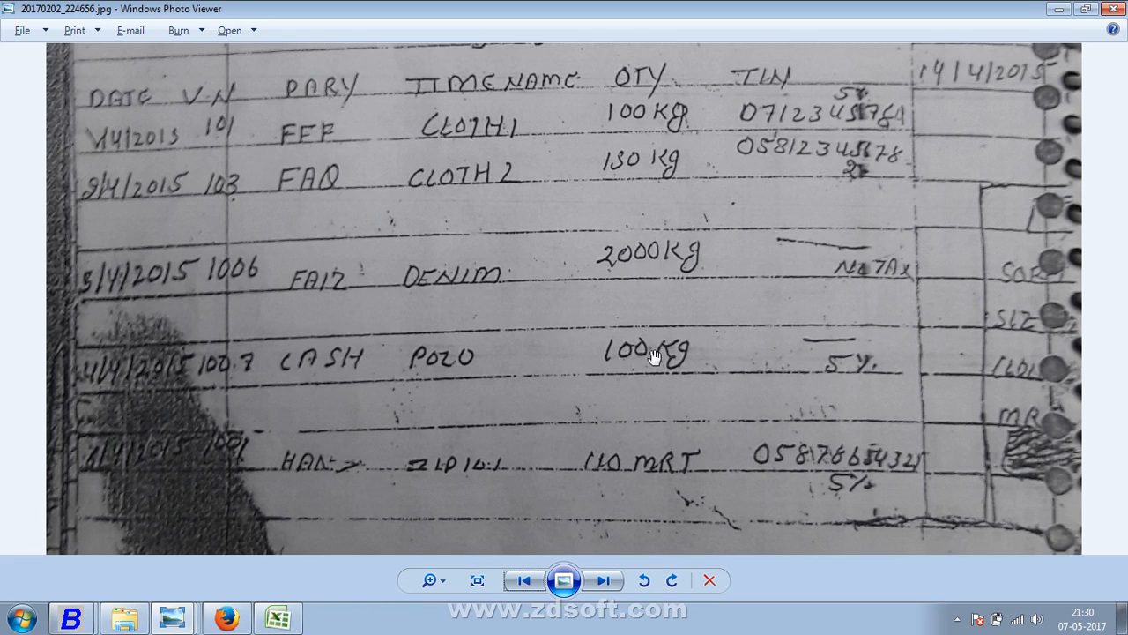
{"action": "key", "text": "alt+Tab"}
{"action": "type", "text": "EX"}
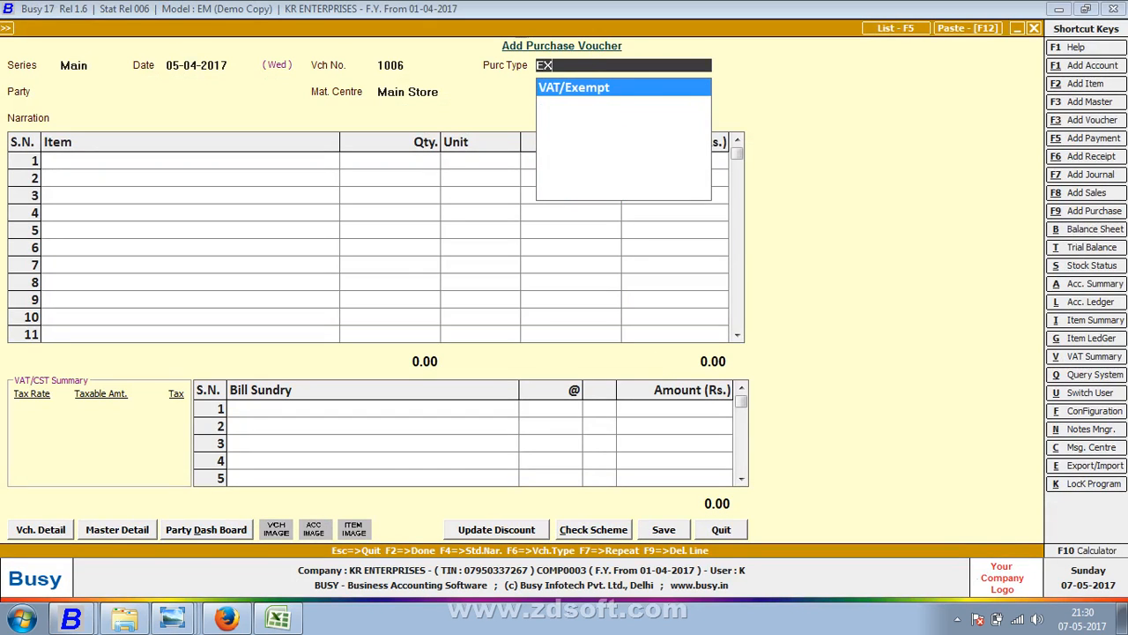
{"action": "key", "text": "Return"}
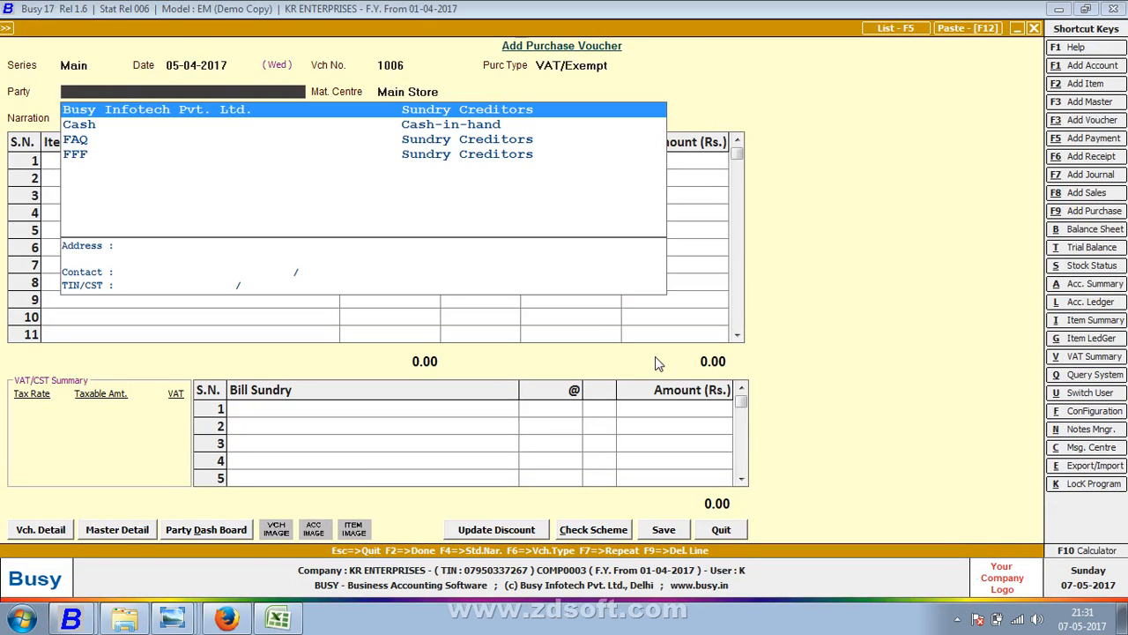
- Create party account FAIZ under Sundry Creditors and set it as the voucher's party
{"action": "type", "text": "CAS"}
{"action": "key", "text": "Return"}
{"action": "key", "text": "Return"}
{"action": "key", "text": "Return"}
{"action": "key", "text": "Up"}
{"action": "key", "text": "Up"}
{"action": "key", "text": "Up"}
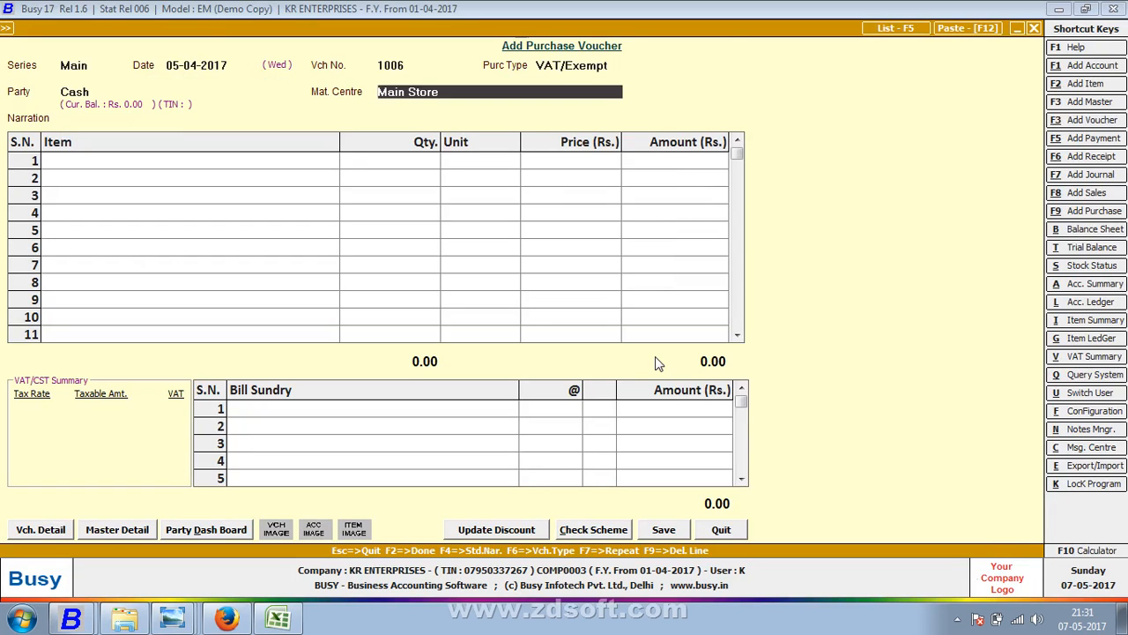
{"action": "key", "text": "alt+F1"}
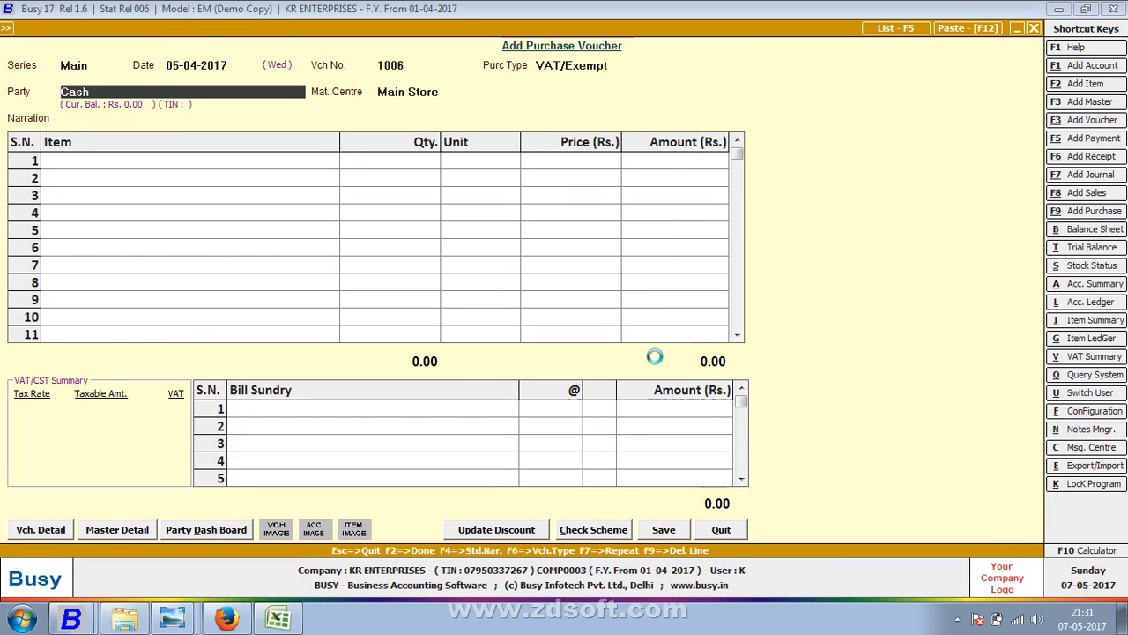
{"action": "key", "text": "alt+Tab"}
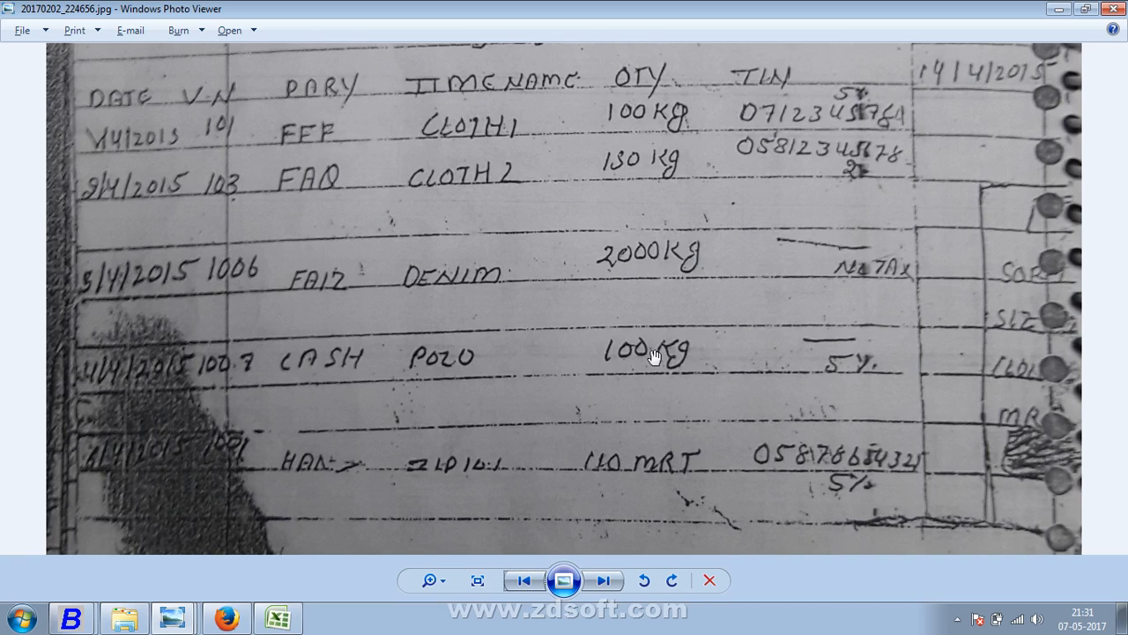
{"action": "key", "text": "alt+Tab"}
{"action": "type", "text": "FAIZ"}
{"action": "key", "text": "Return"}
{"action": "key", "text": "Return"}
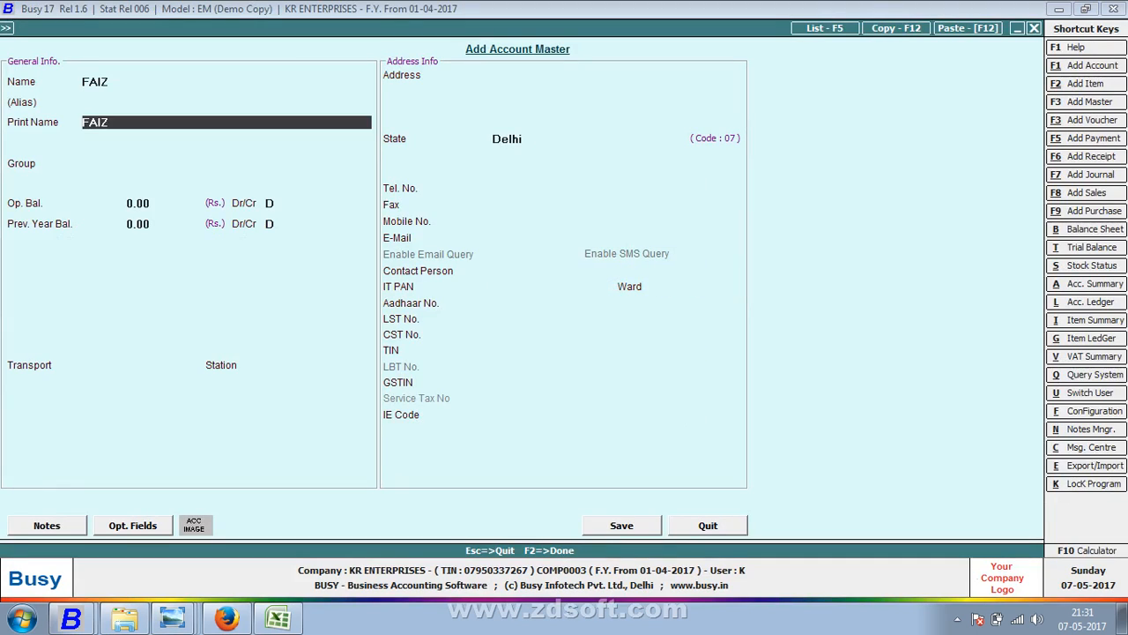
{"action": "key", "text": "Return"}
{"action": "type", "text": "SUN"}
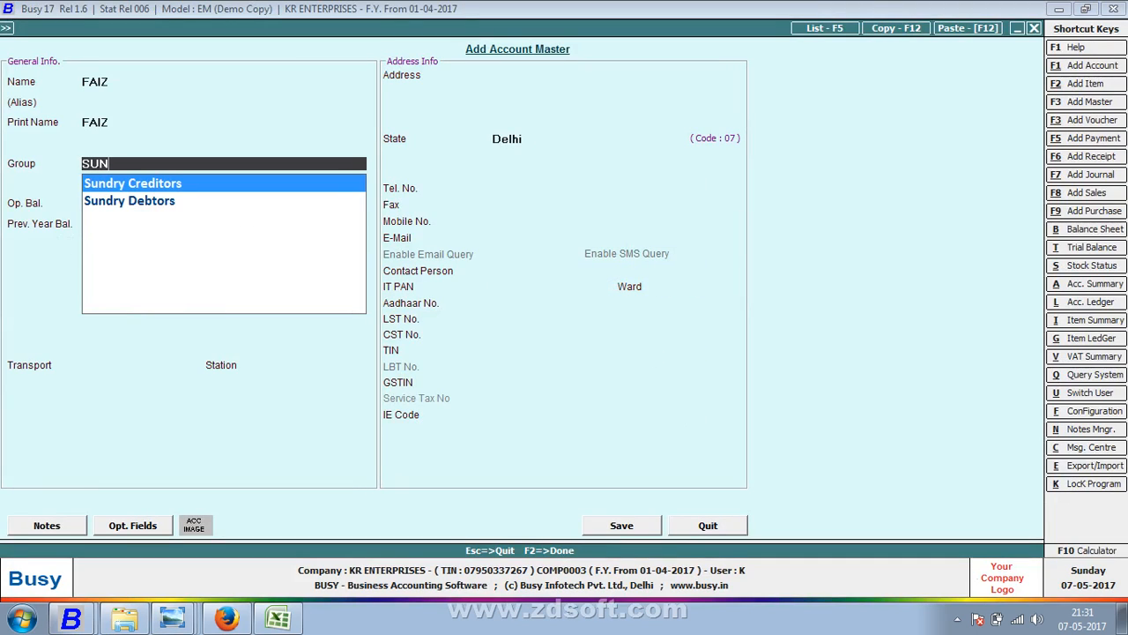
{"action": "key", "text": "Return"}
{"action": "key", "text": "Return"}
{"action": "key", "text": "Return"}
{"action": "key", "text": "Return"}
{"action": "key", "text": "Return"}
{"action": "key", "text": "Return"}
{"action": "key", "text": "Return"}
{"action": "key", "text": "Return"}
{"action": "key", "text": "Return"}
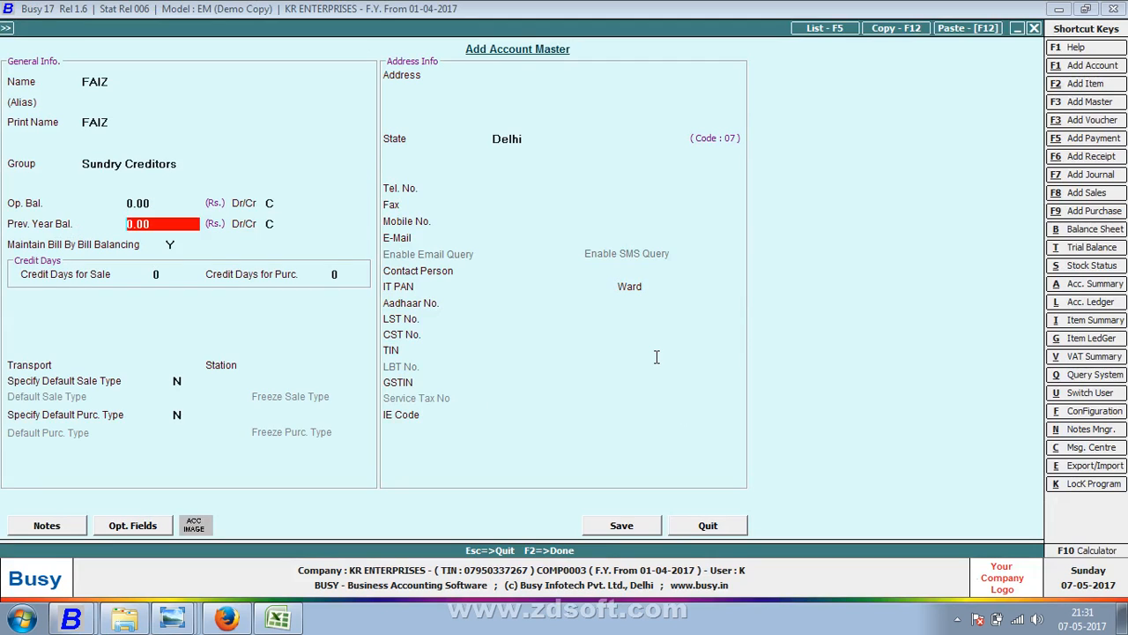
{"action": "key", "text": "Return"}
{"action": "key", "text": "Return"}
{"action": "key", "text": "Return"}
{"action": "key", "text": "Return"}
{"action": "key", "text": "Return"}
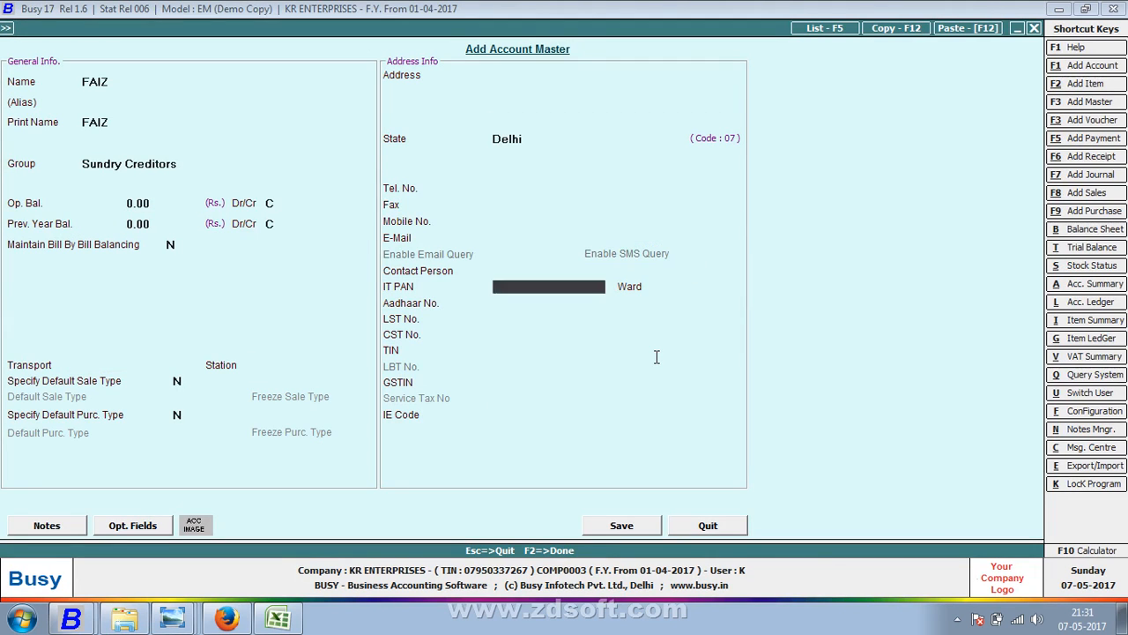
{"action": "key", "text": "Return"}
{"action": "key", "text": "Return"}
{"action": "key", "text": "Return"}
{"action": "key", "text": "Return"}
{"action": "key", "text": "Return"}
{"action": "key", "text": "Return"}
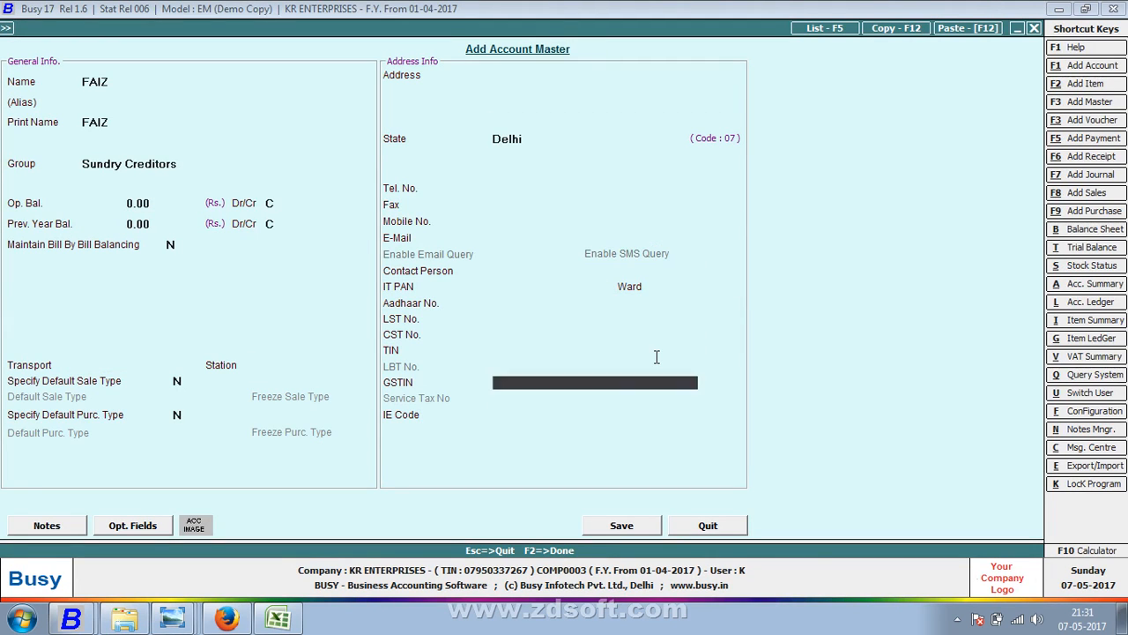
{"action": "key", "text": "Return"}
{"action": "key", "text": "Return"}
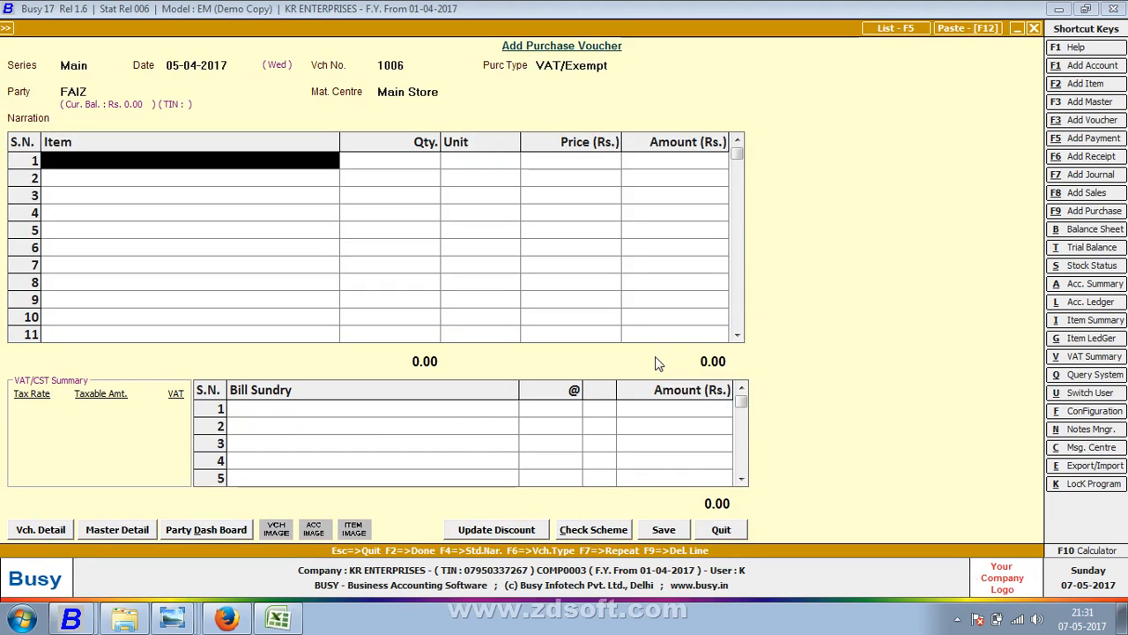
- Create item DENIM in Kgs. with sales price 60.75 and purchase price 50.75
{"action": "key", "text": "F3"}
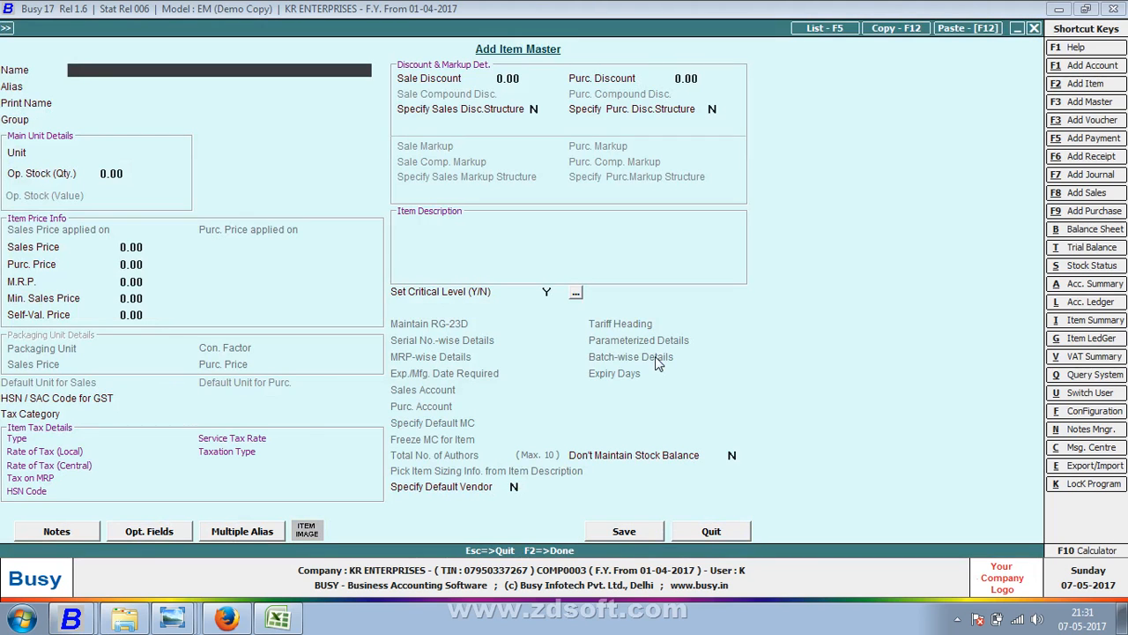
{"action": "type", "text": "DENIM"}
{"action": "key", "text": "Return"}
{"action": "key", "text": "Return"}
{"action": "key", "text": "Return"}
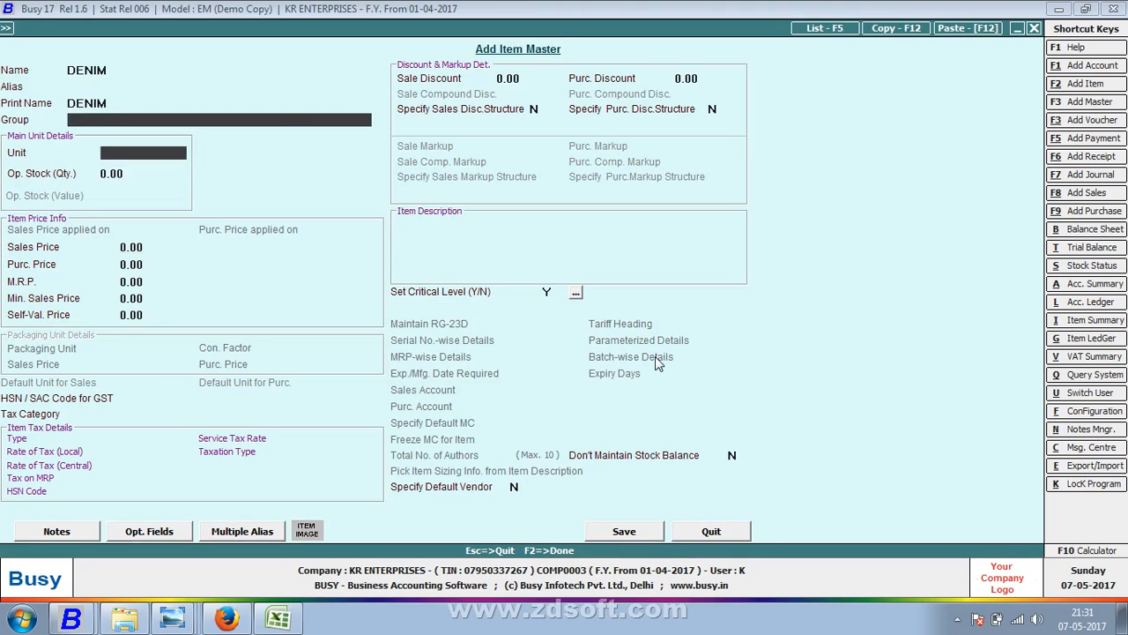
{"action": "type", "text": "K"}
{"action": "key", "text": "Return"}
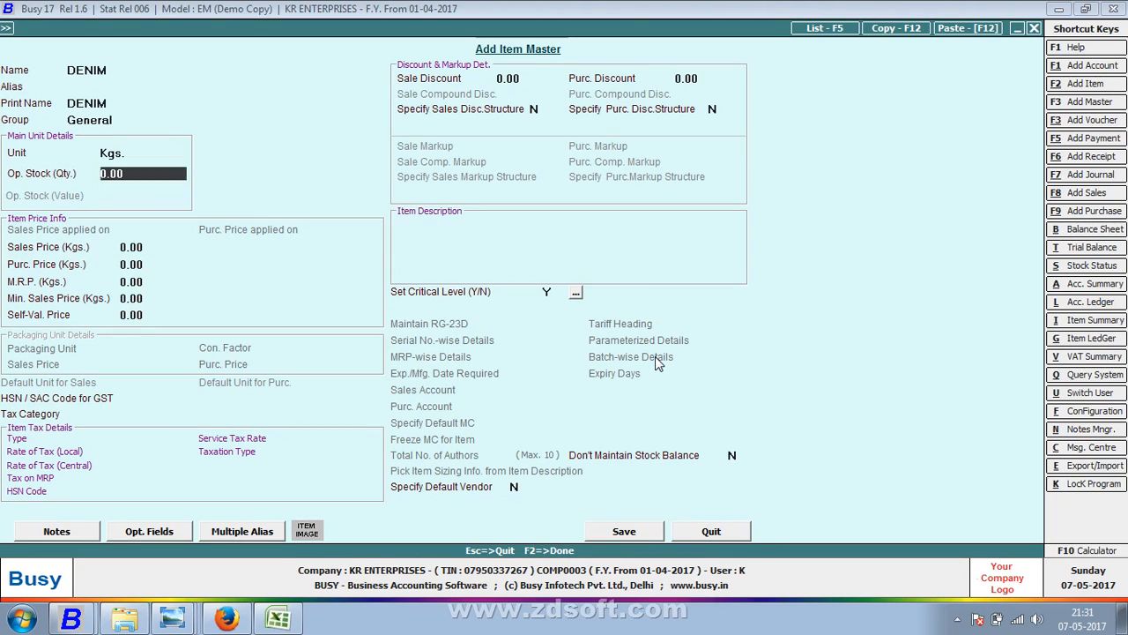
{"action": "key", "text": "Return"}
{"action": "type", "text": "50"}
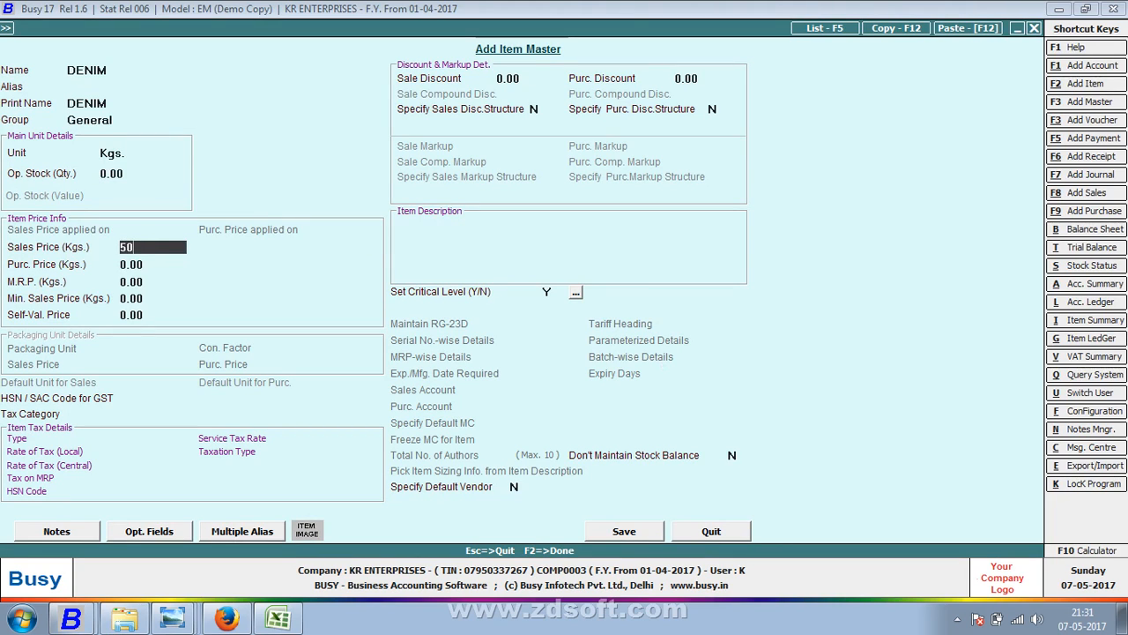
{"action": "key", "text": "BackSpace"}
{"action": "key", "text": "BackSpace"}
{"action": "type", "text": "60.75"}
{"action": "key", "text": "Return"}
{"action": "type", "text": "50.75"}
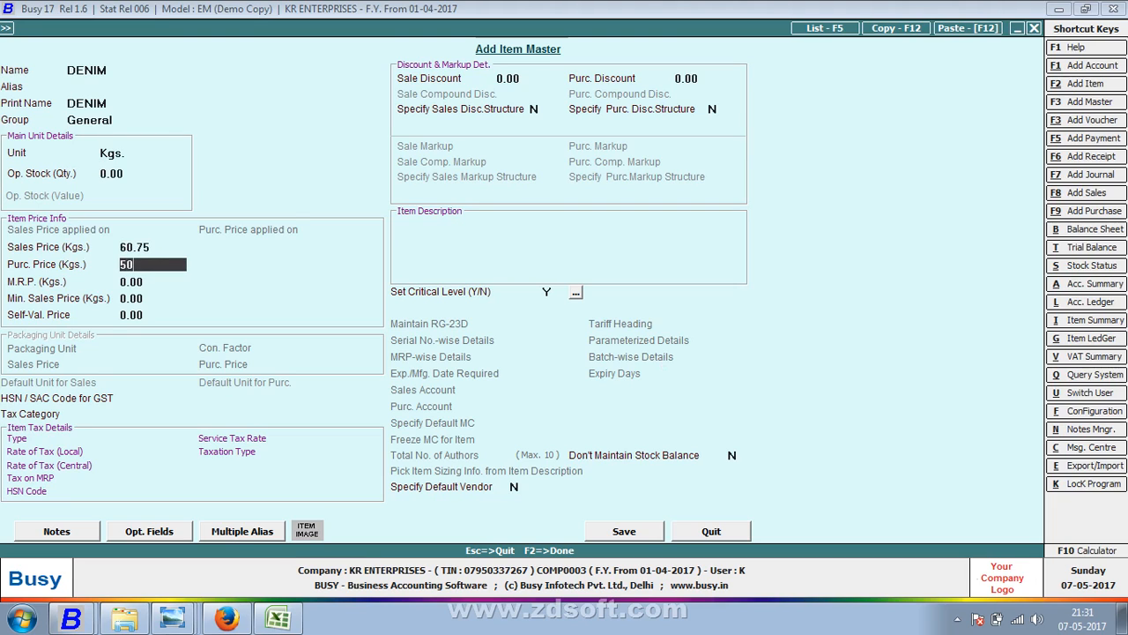
{"action": "key", "text": "Return"}
- Assign and review the Exempt tax category for DENIM, then finish the item
{"action": "key", "text": "Return"}
{"action": "key", "text": "Return"}
{"action": "key", "text": "Return"}
{"action": "key", "text": "Return"}
{"action": "type", "text": "EX"}
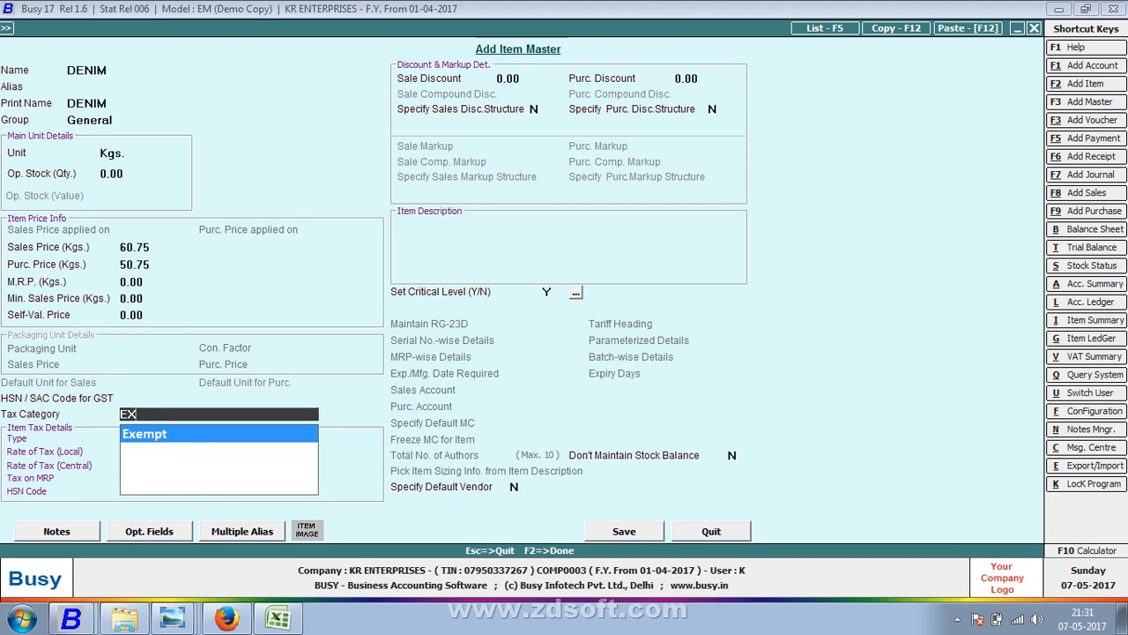
{"action": "key", "text": "Return"}
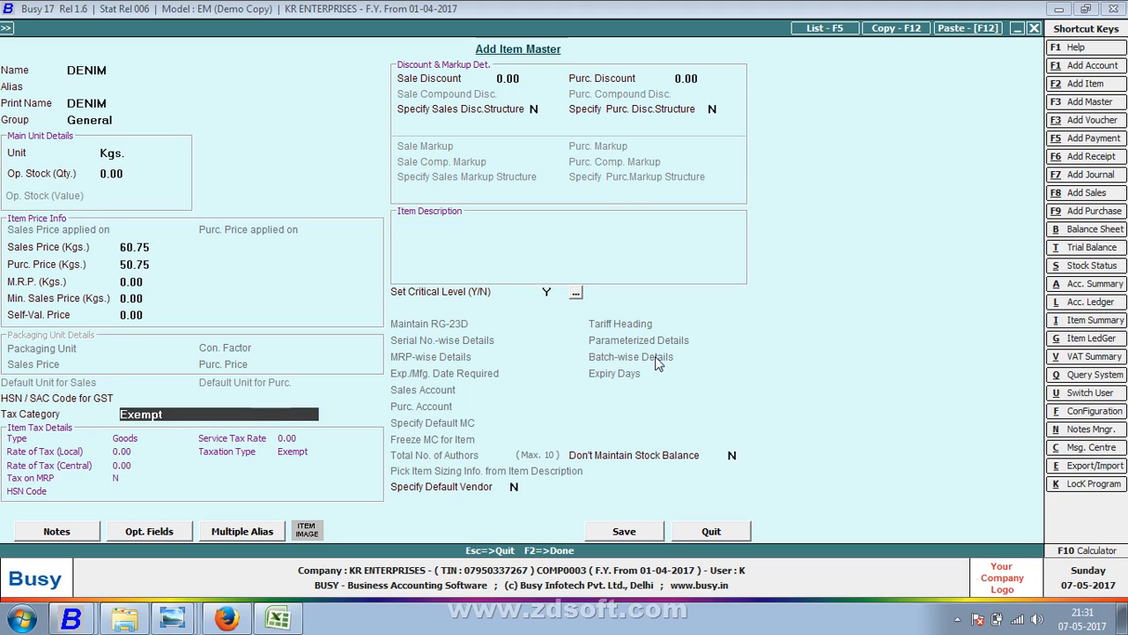
{"action": "key", "text": "alt+m"}
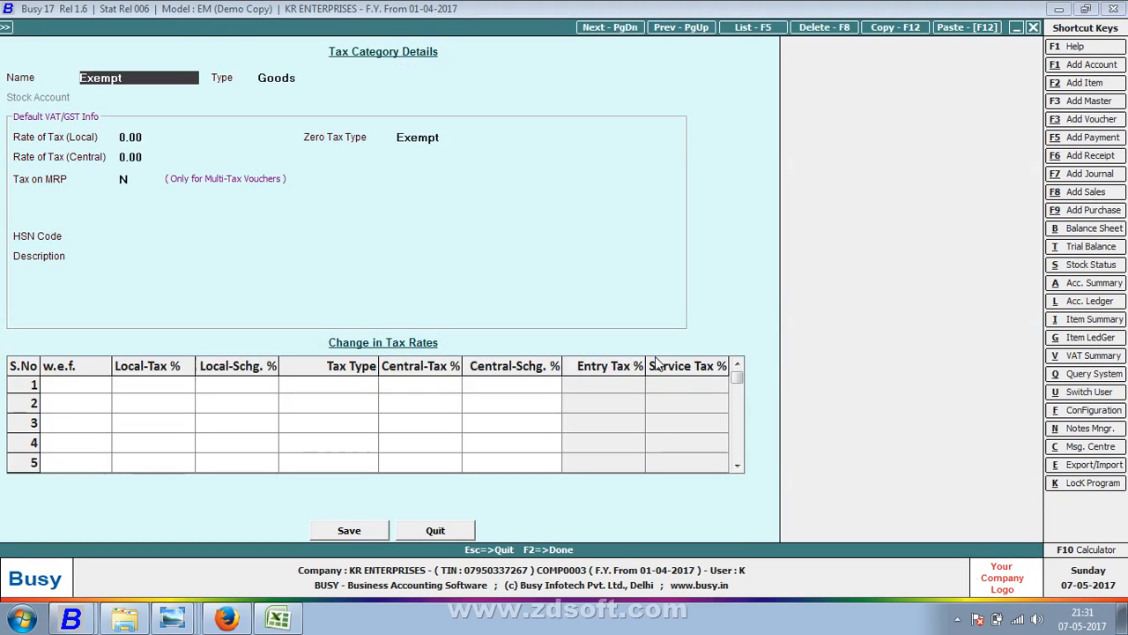
{"action": "key", "text": "Return"}
{"action": "key", "text": "Return"}
{"action": "key", "text": "Return"}
{"action": "key", "text": "Return"}
{"action": "key", "text": "Return"}
{"action": "key", "text": "Return"}
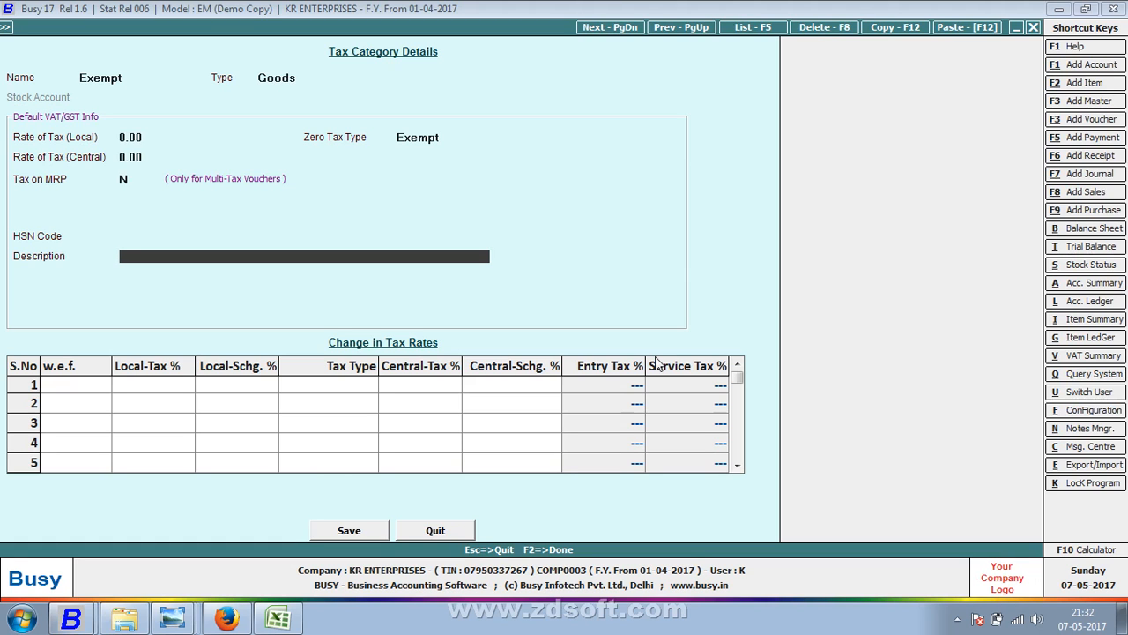
{"action": "key", "text": "F2"}
{"action": "key", "text": "Return"}
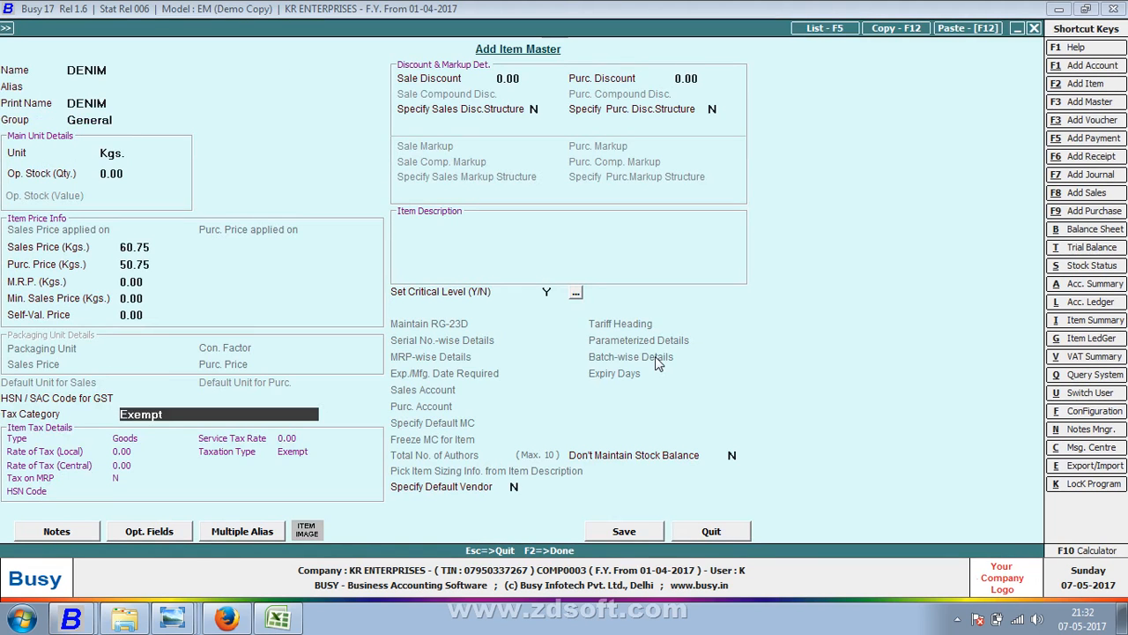
{"action": "key", "text": "F2"}
- Set the CLOTH -1 line to 2,000 Kgs. at 50.75 (1,01,500.00) and proceed past the bill sundries
{"action": "key", "text": "Return"}
{"action": "type", "text": "1000"}
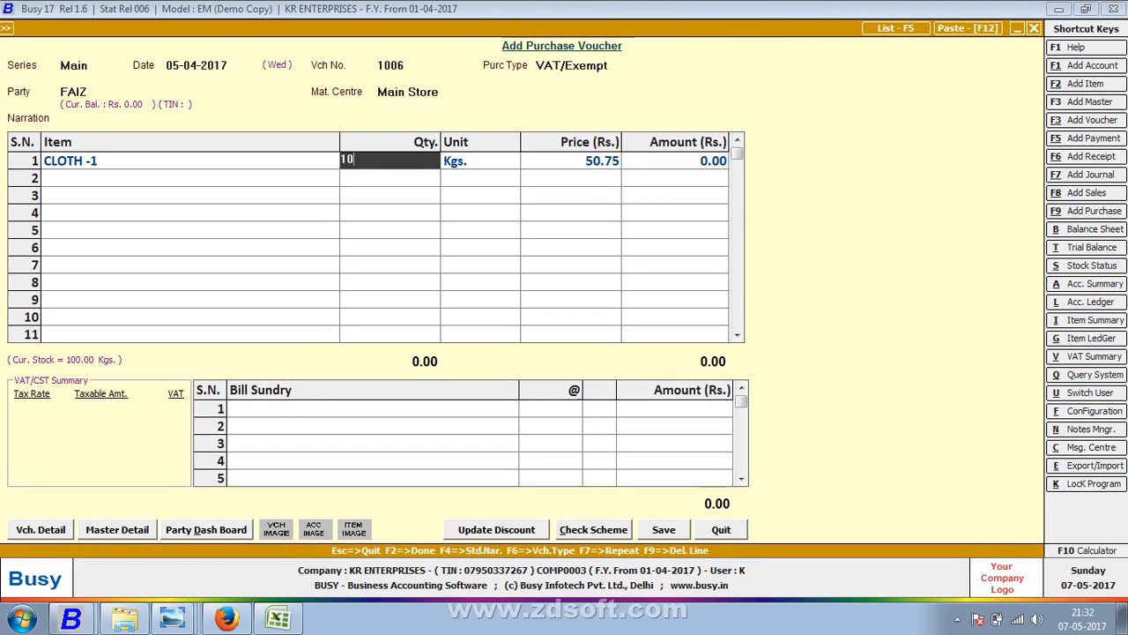
{"action": "key", "text": "Return"}
{"action": "key", "text": "alt+Tab"}
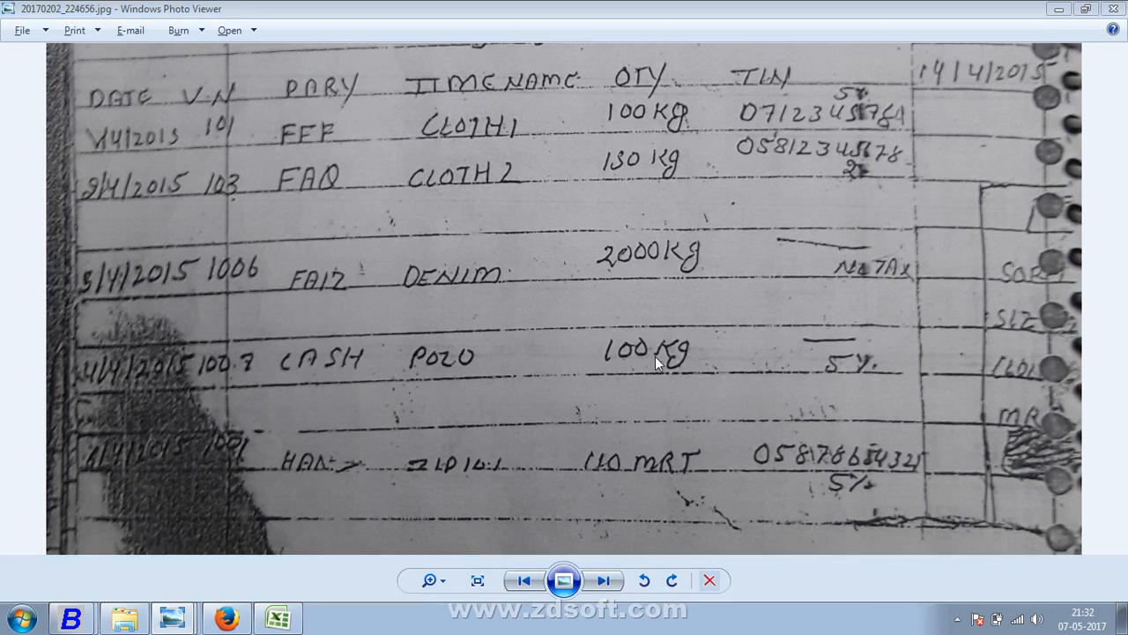
{"action": "key", "text": "alt+Tab"}
{"action": "key", "text": "shift+Tab"}
{"action": "type", "text": "2000"}
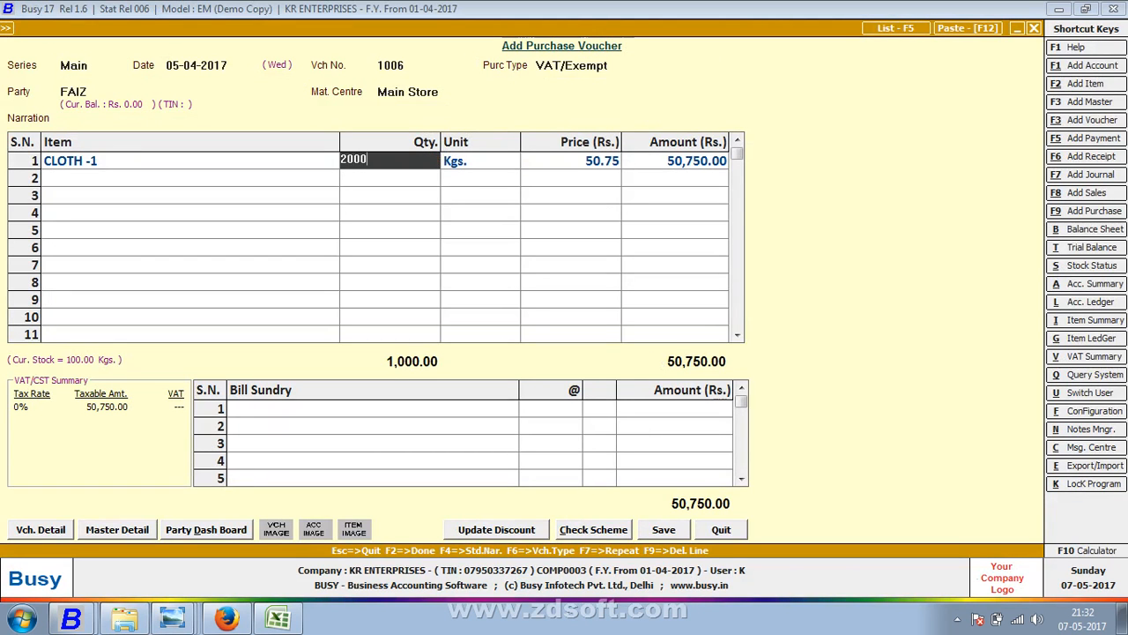
{"action": "key", "text": "Return"}
{"action": "key", "text": "Tab"}
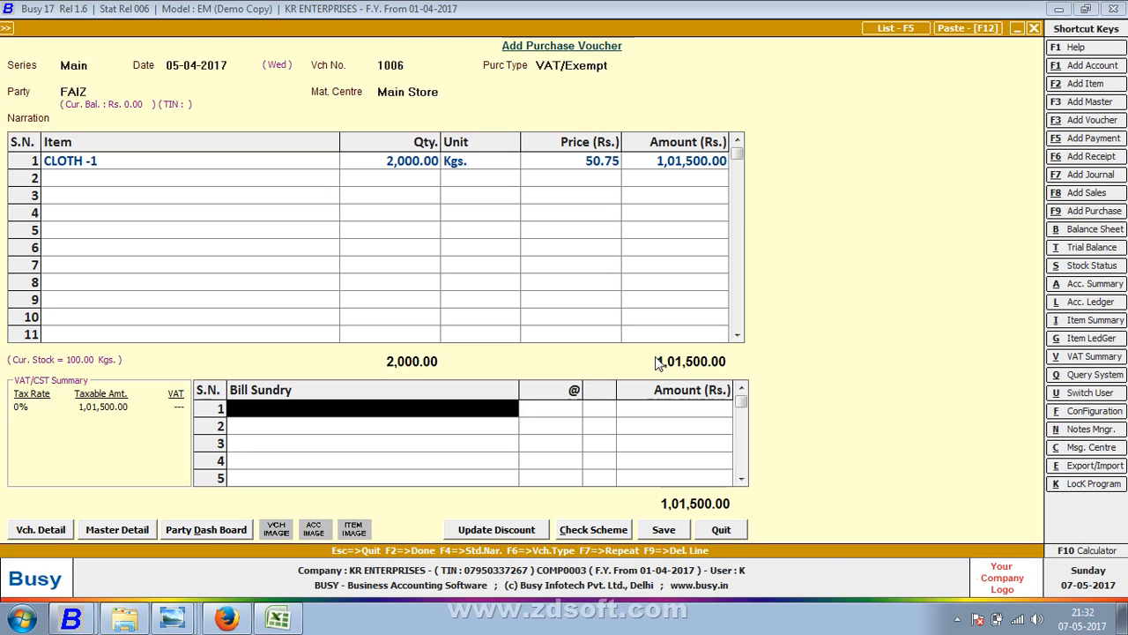
{"action": "key", "text": "Return"}
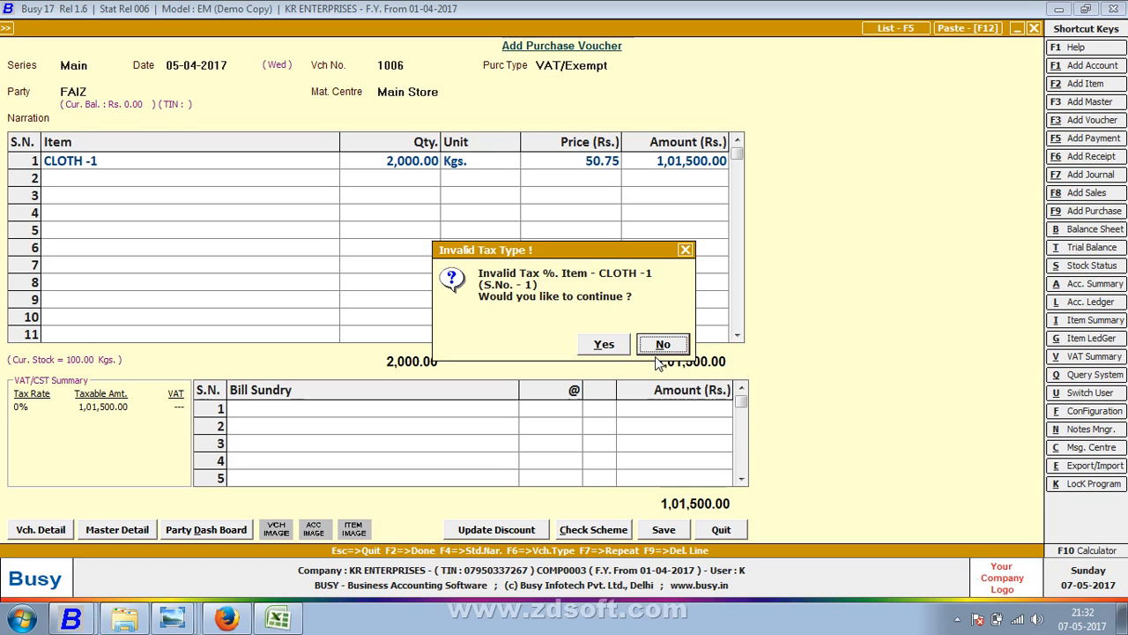
- Decline the invalid tax prompt and change the line's item from CLOTH -1 to DENIM
{"action": "key", "text": "Return"}
{"action": "key", "text": "Up"}
{"action": "key", "text": "Left"}
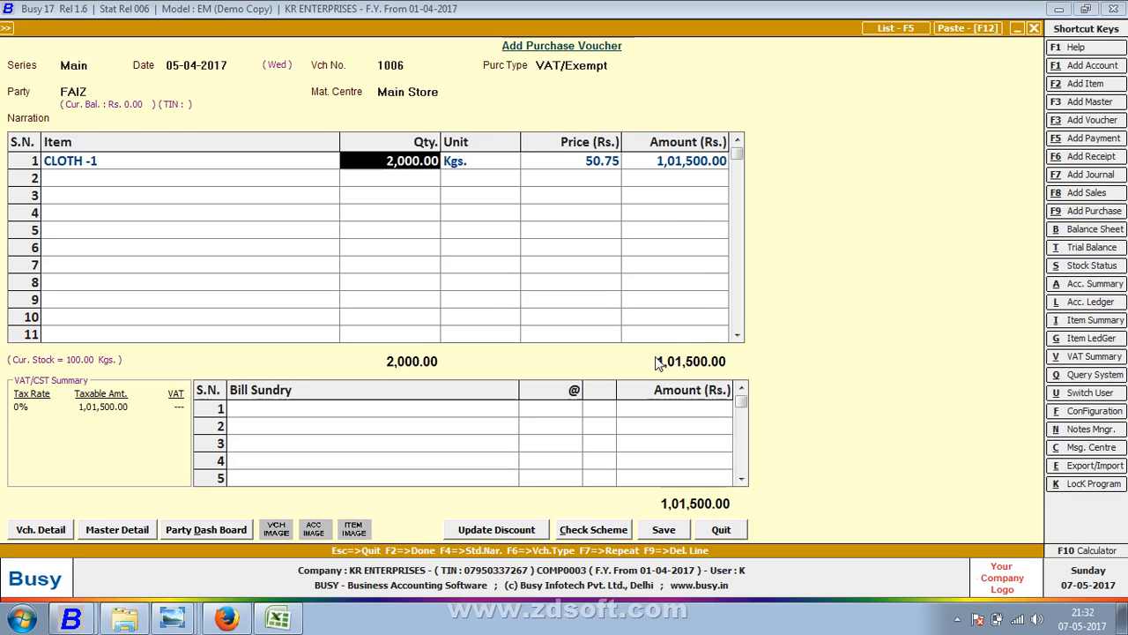
{"action": "key", "text": "Left"}
{"action": "key", "text": "alt+m"}
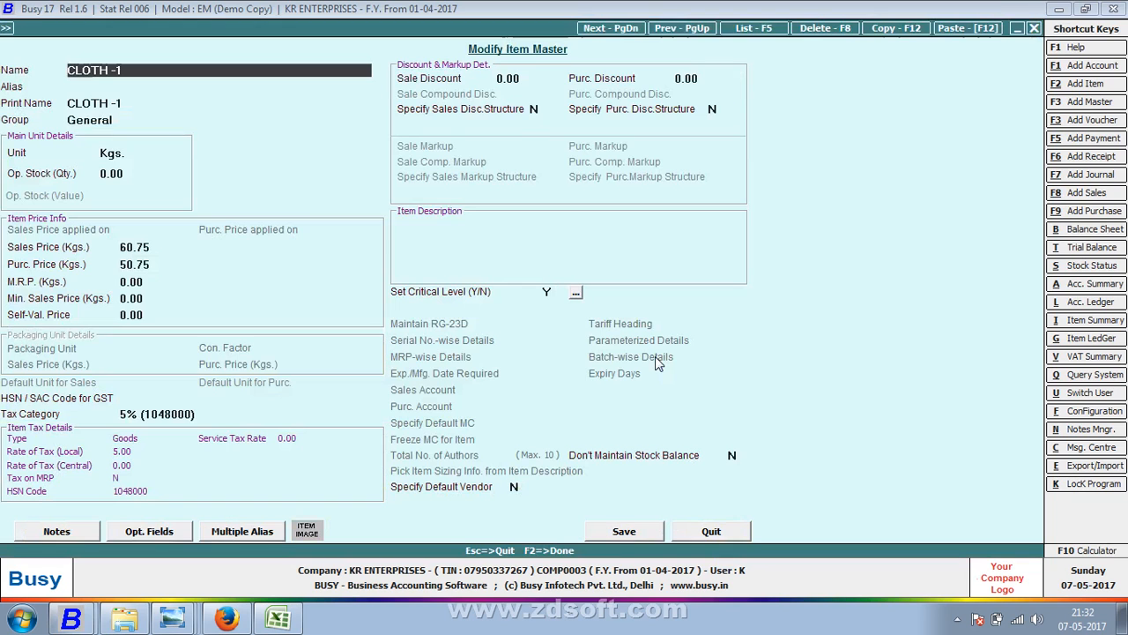
{"action": "key", "text": "Escape"}
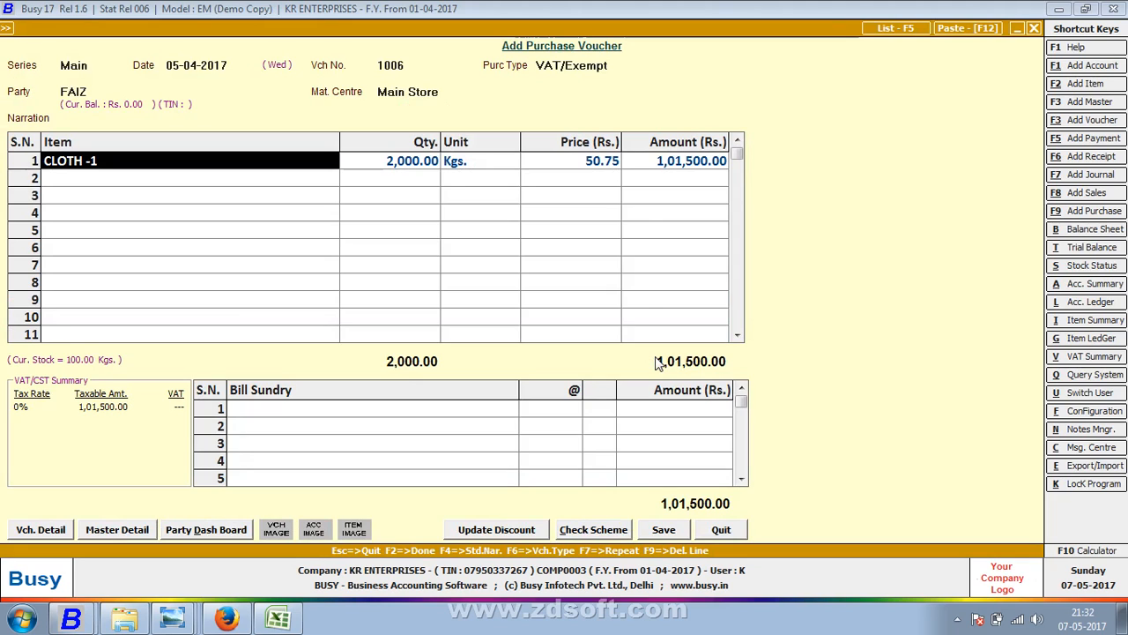
{"action": "type", "text": "dE"}
{"action": "key", "text": "Return"}
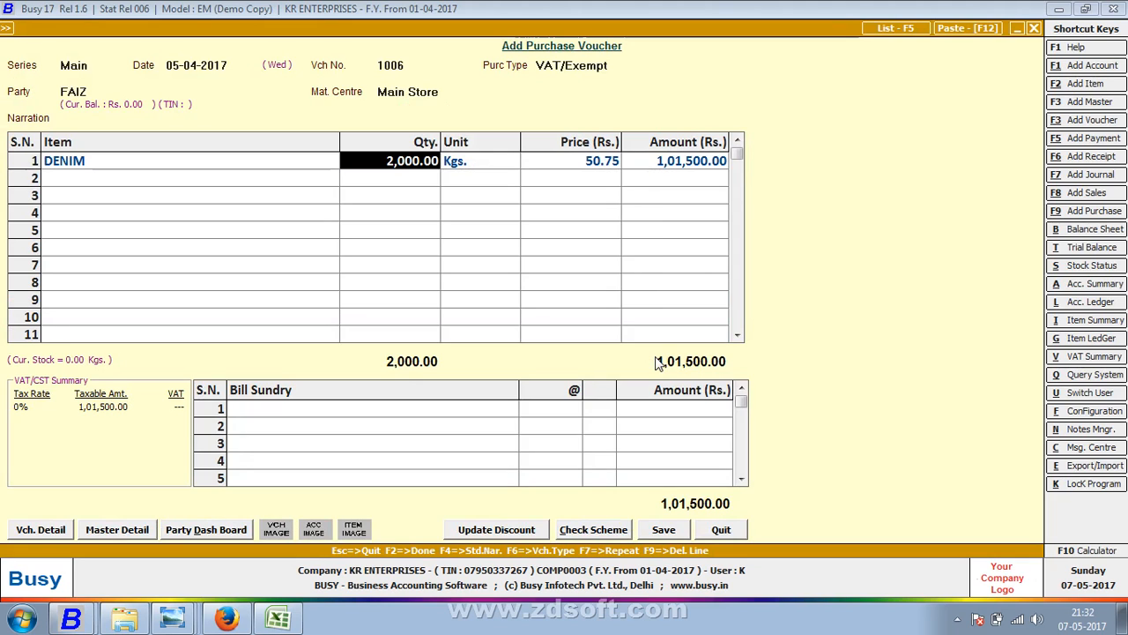
- Enter purchase bill number 10 and save voucher 1006
{"action": "key", "text": "F2"}
{"action": "key", "text": "F2"}
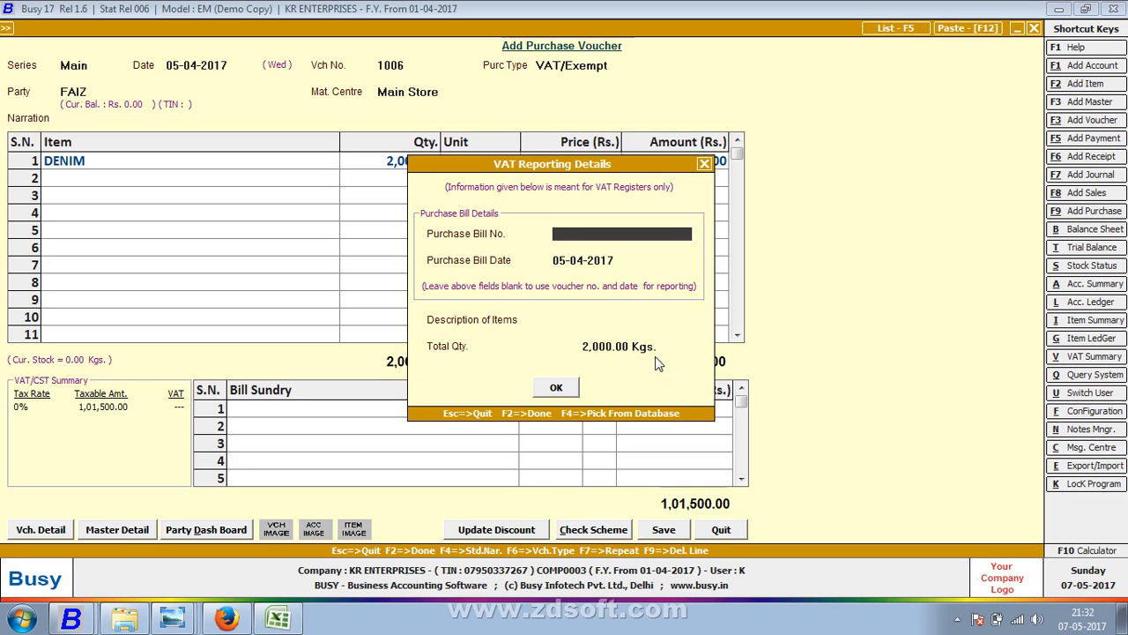
{"action": "type", "text": "10"}
{"action": "key", "text": "Return"}
{"action": "key", "text": "Return"}
{"action": "key", "text": "Return"}
{"action": "key", "text": "Return"}
{"action": "key", "text": "Return"}
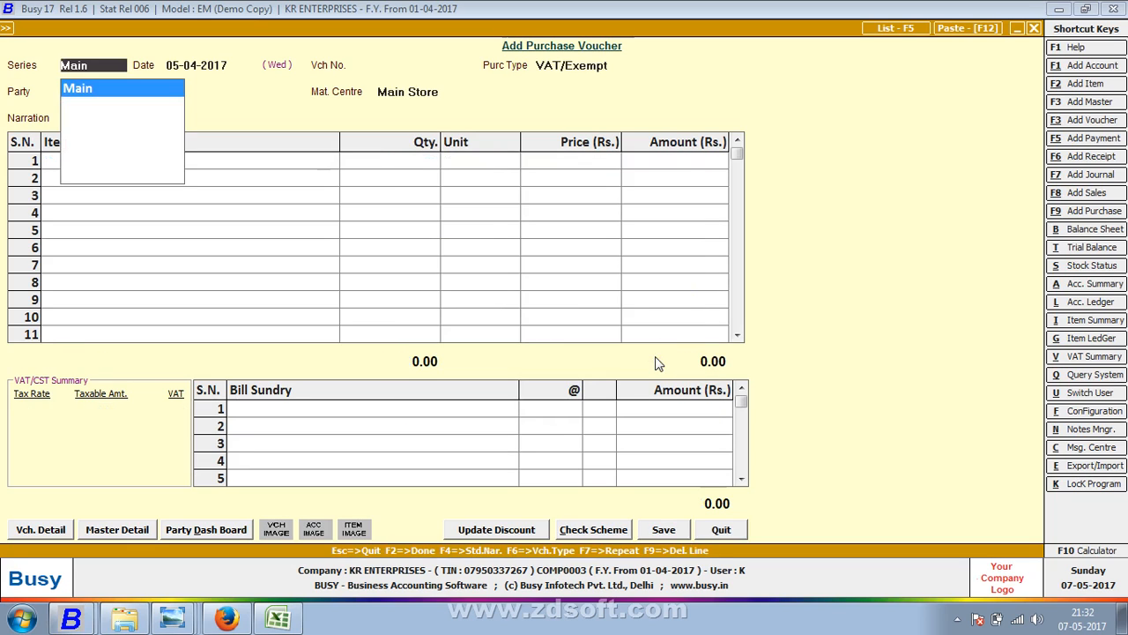
- Start a Main-series purchase voucher dated 04-04-2017 with voucher number 1006
{"action": "key", "text": "Return"}
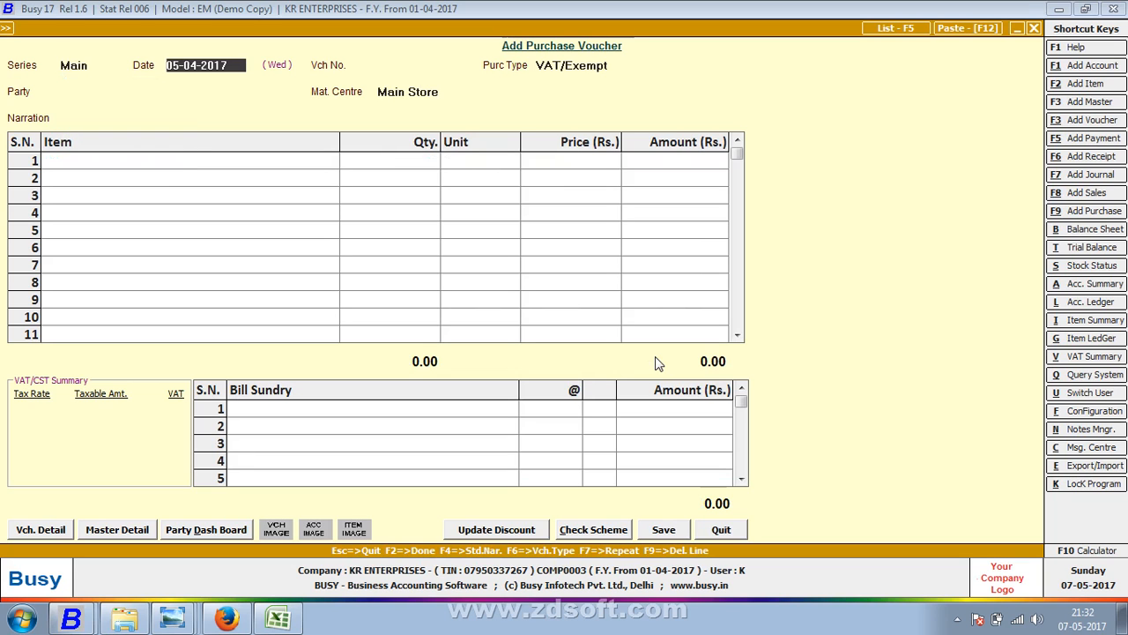
{"action": "type", "text": "7"}
{"action": "key", "text": "Return"}
{"action": "key", "text": "alt+Tab"}
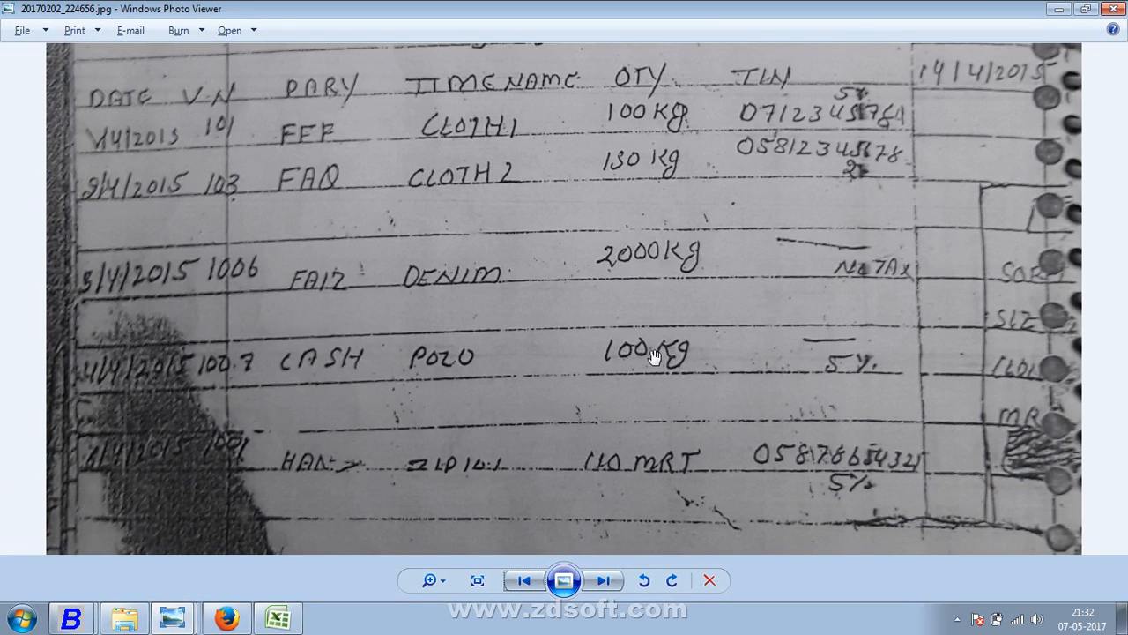
{"action": "key", "text": "alt+Tab"}
{"action": "type", "text": "4"}
{"action": "key", "text": "Return"}
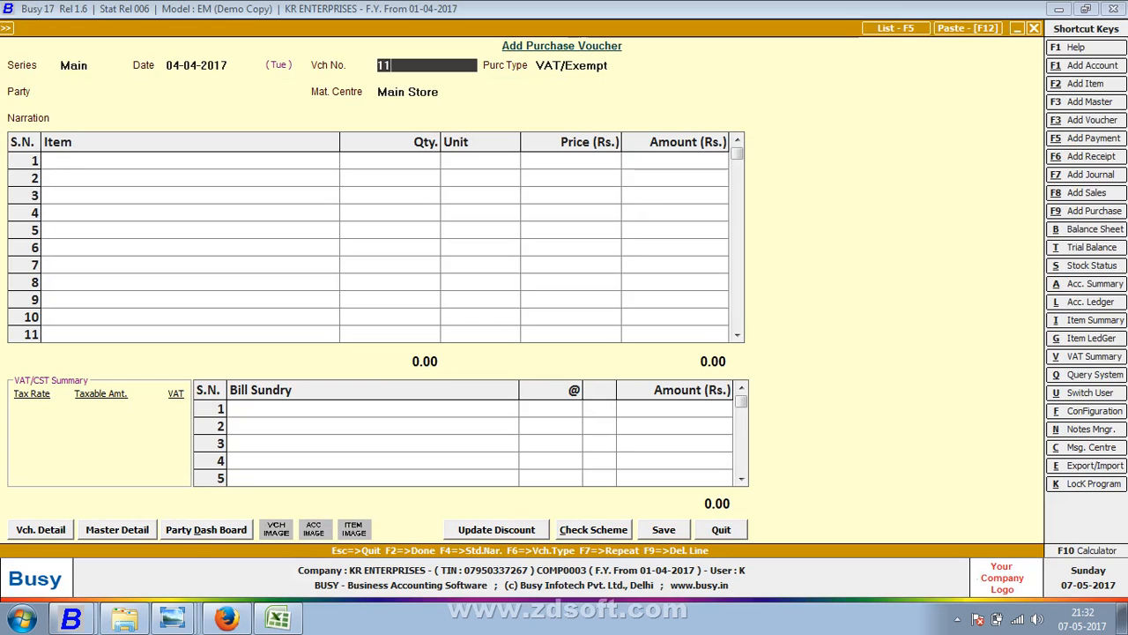
{"action": "type", "text": "1006"}
{"action": "key", "text": "Return"}
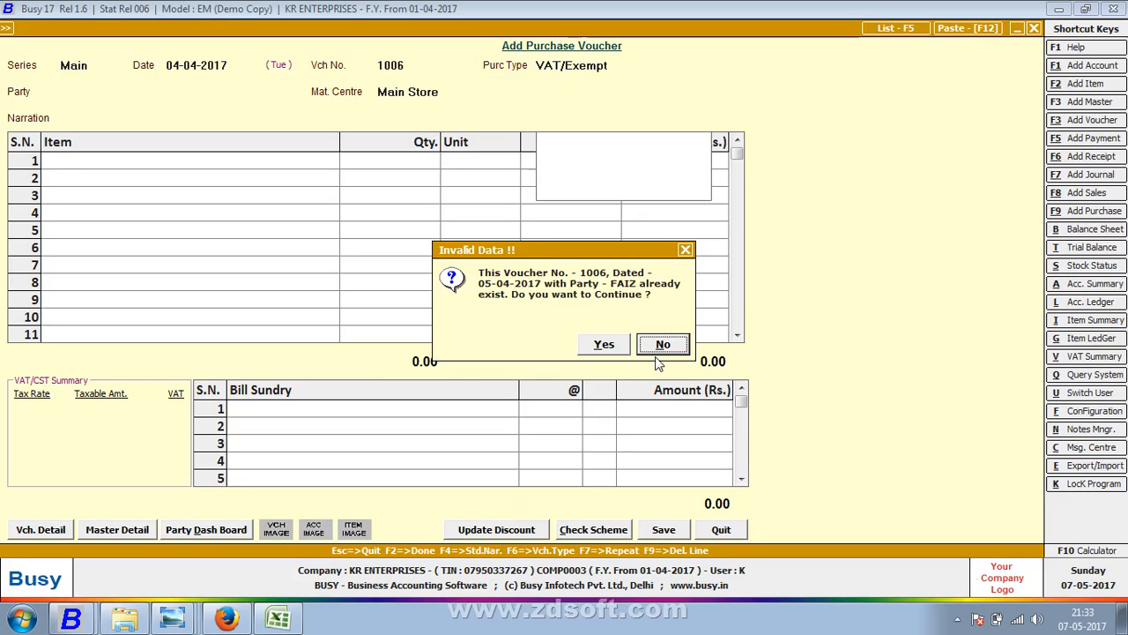
{"action": "key", "text": "alt+Tab"}
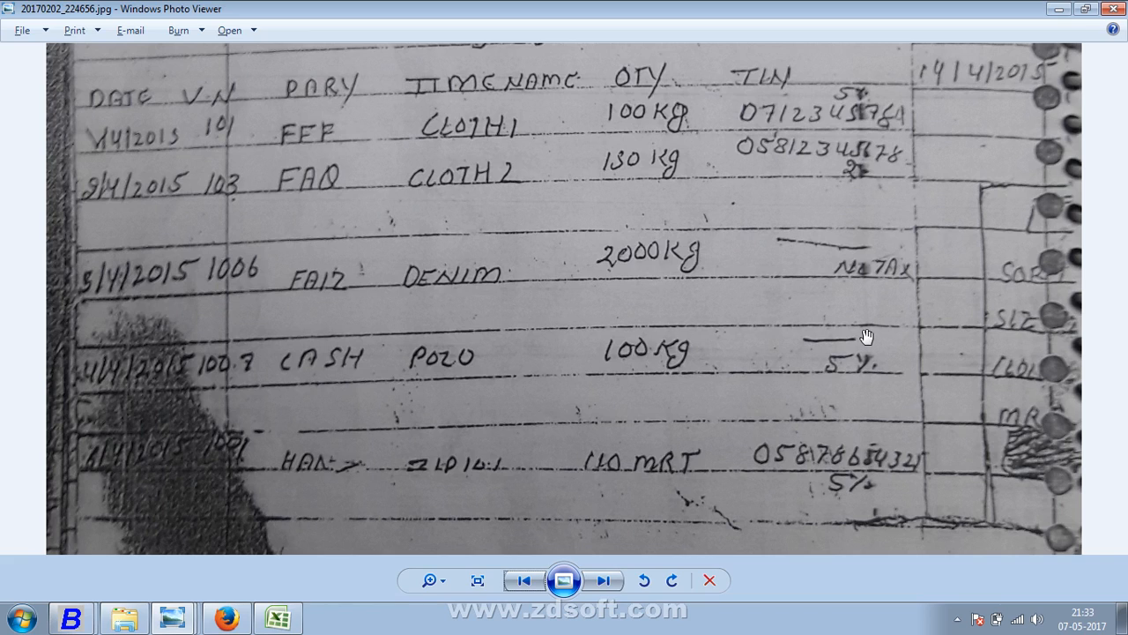
{"action": "key", "text": "alt+Tab"}
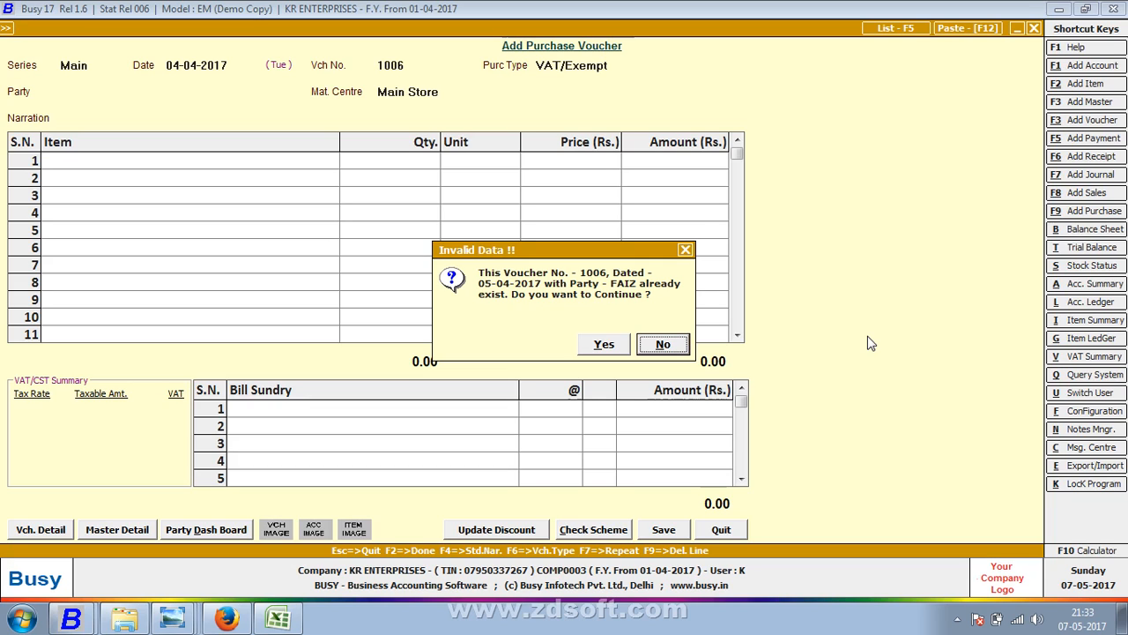
- Accept the duplicate number and set purchase type VAT/5% (R) with party Cash
{"action": "type", "text": "yVAT"}
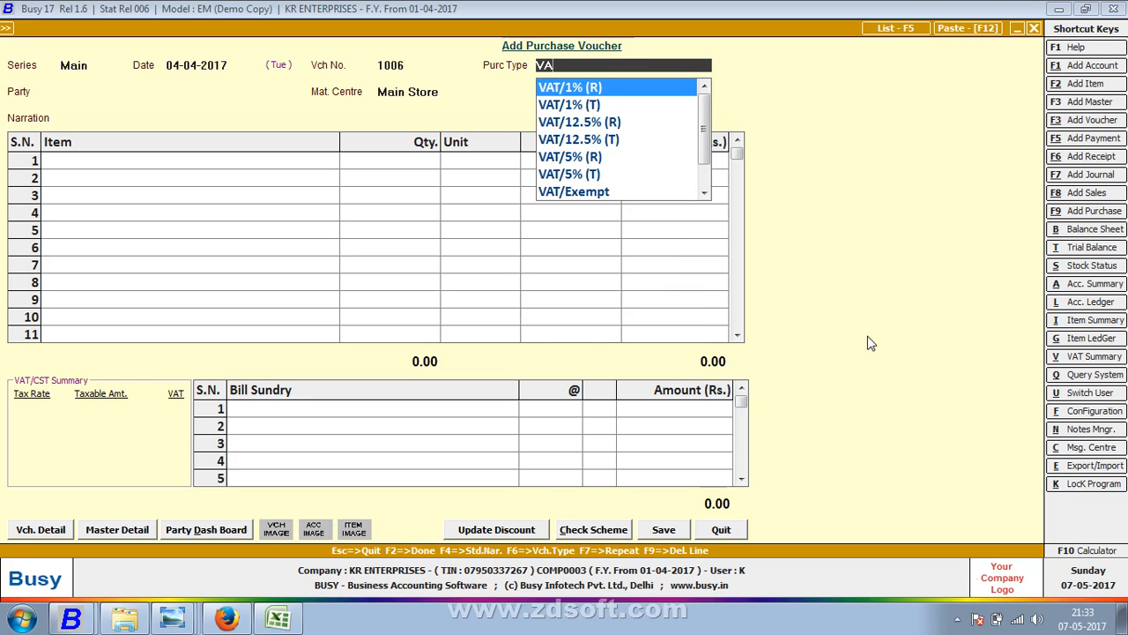
{"action": "key", "text": "Down"}
{"action": "key", "text": "Down"}
{"action": "key", "text": "Down"}
{"action": "key", "text": "Down"}
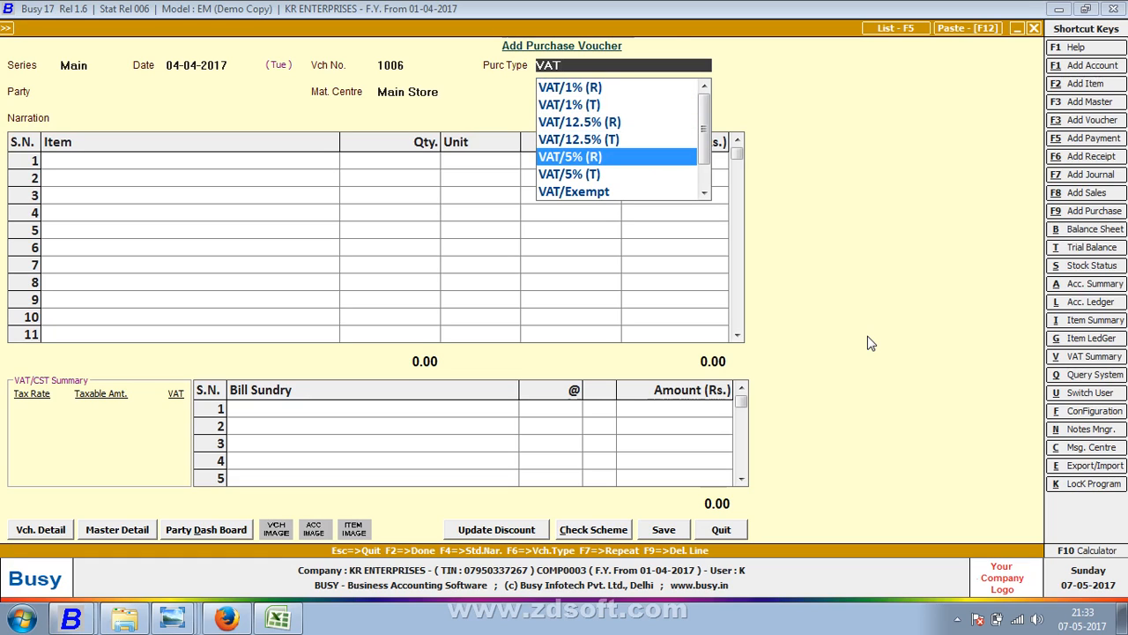
{"action": "key", "text": "Down"}
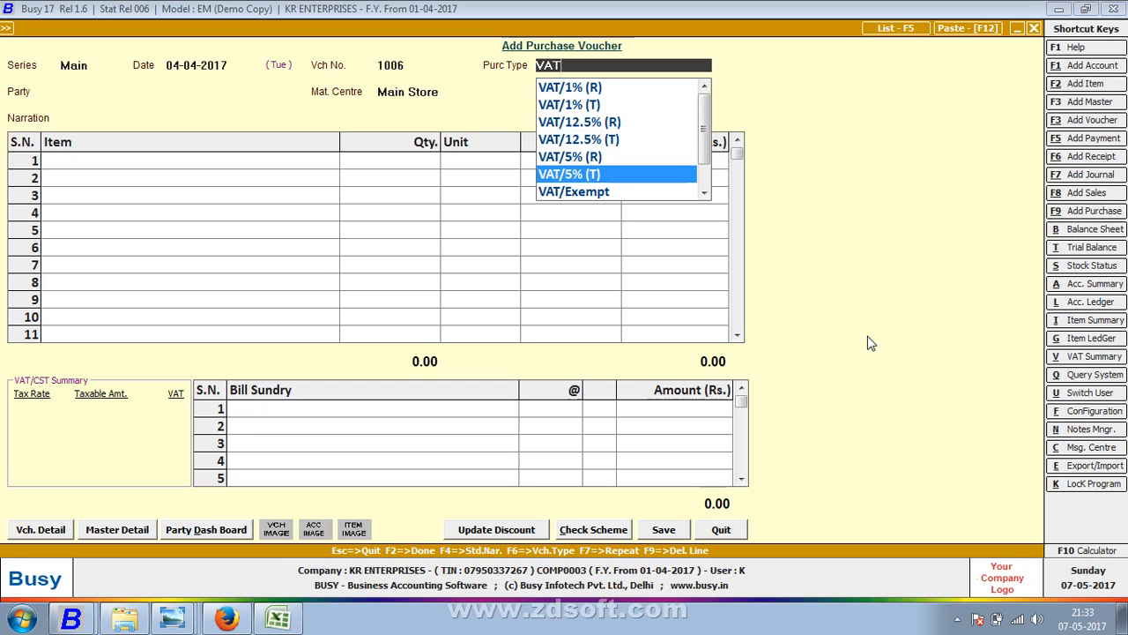
{"action": "key", "text": "Up"}
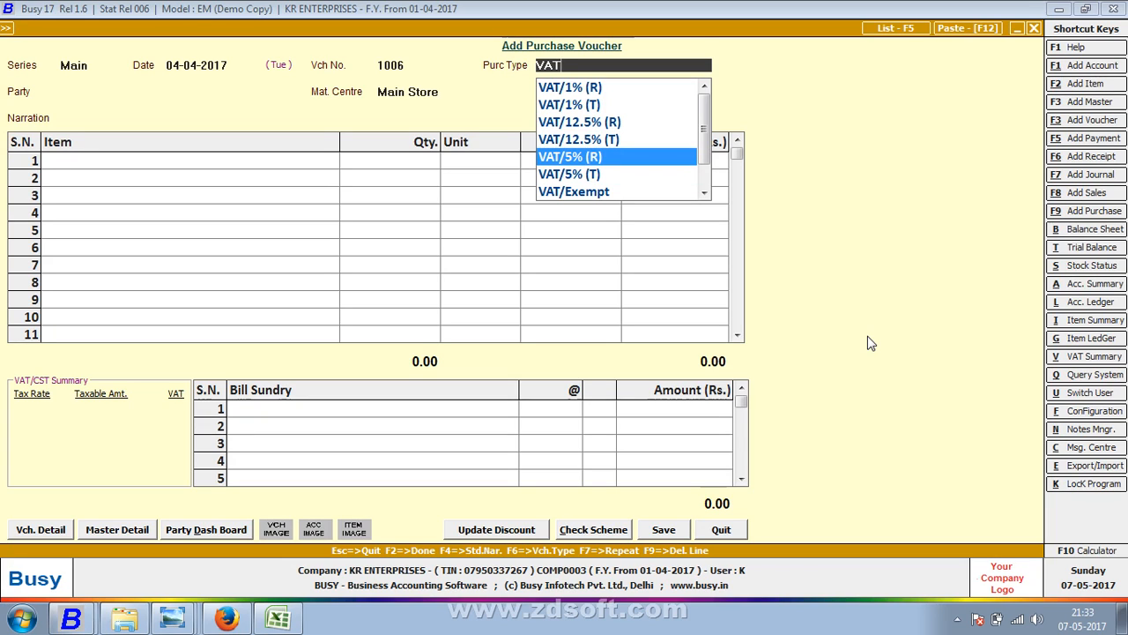
{"action": "key", "text": "Return"}
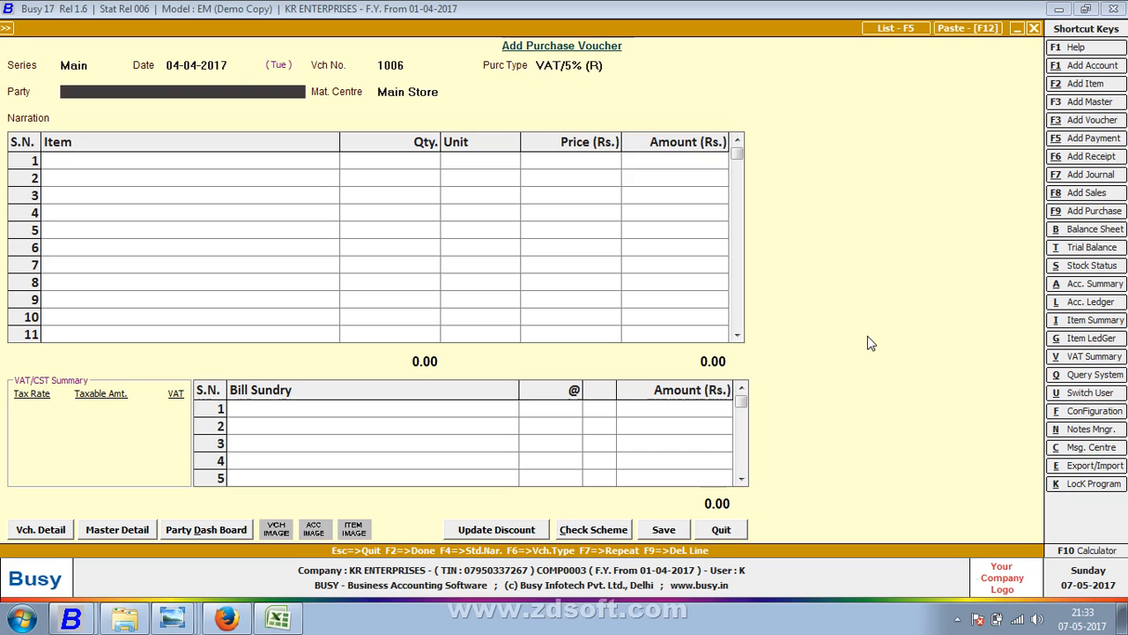
{"action": "type", "text": "cas"}
{"action": "key", "text": "Return"}
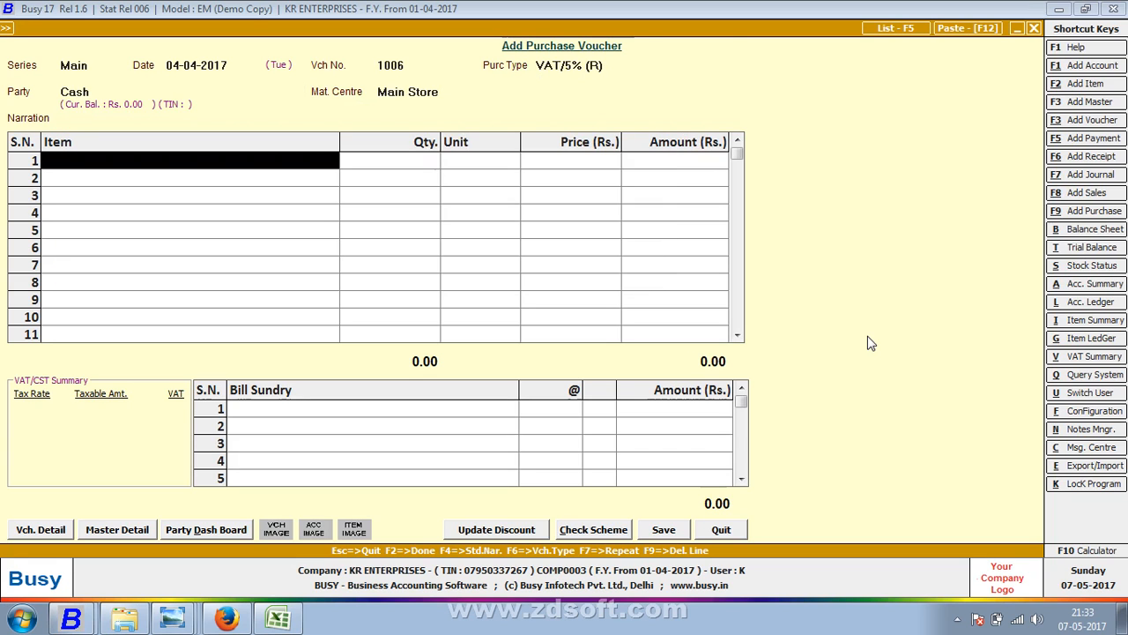
{"action": "key", "text": "alt+F2"}
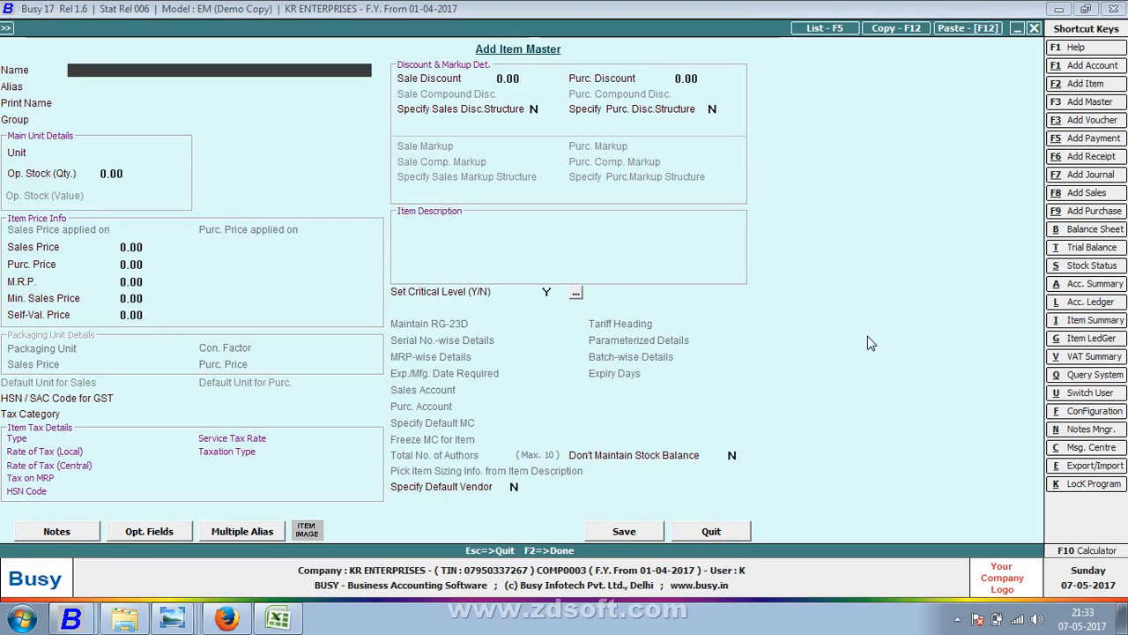
- Create item POLO' in Kgs. with sales price 60.75 and purchase price 50.75
{"action": "type", "text": "POLO'"}
{"action": "key", "text": "Return"}
{"action": "key", "text": "Return"}
{"action": "key", "text": "Return"}
{"action": "key", "text": "Return"}
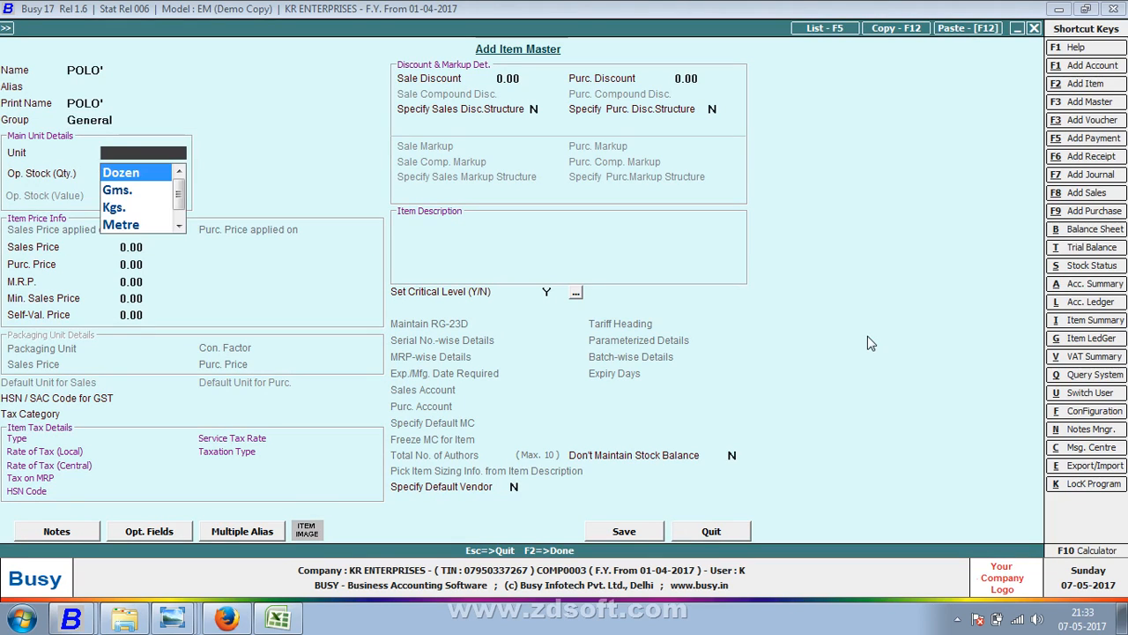
{"action": "type", "text": "M"}
{"action": "key", "text": "BackSpace"}
{"action": "type", "text": "K"}
{"action": "key", "text": "Return"}
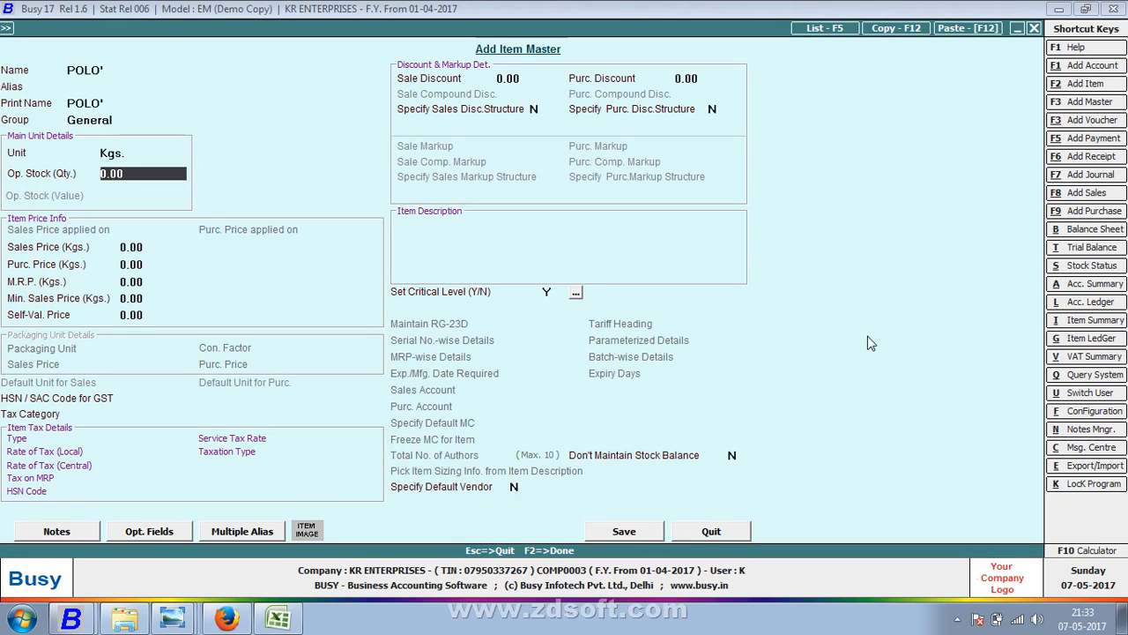
{"action": "key", "text": "Return"}
{"action": "key", "text": "Return"}
{"action": "key", "text": "Up"}
{"action": "type", "text": "60.7"}
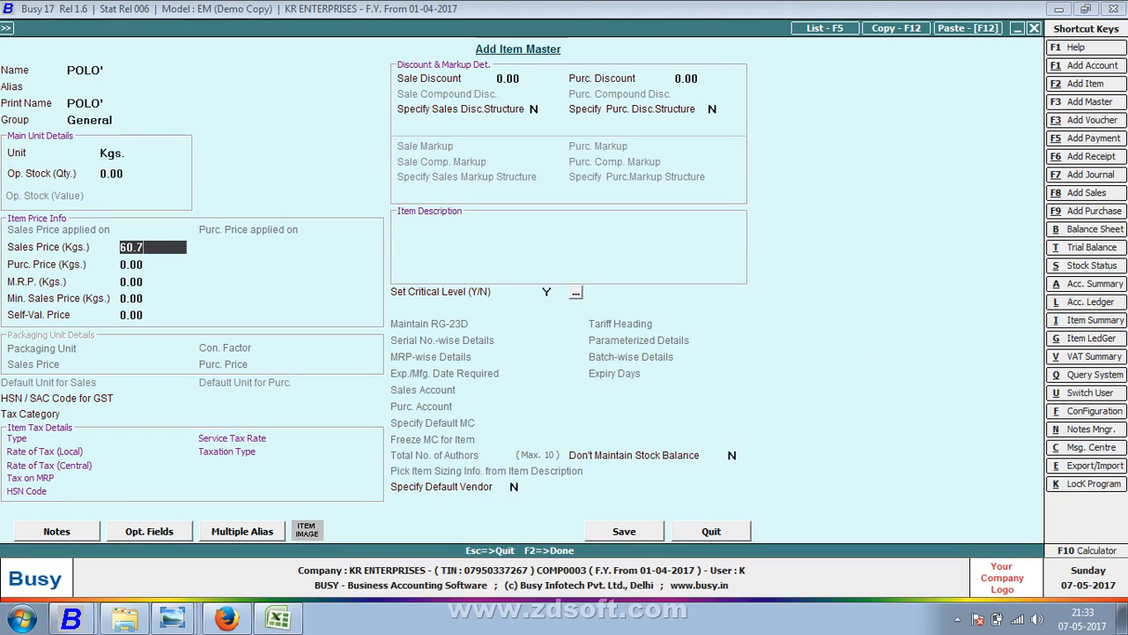
{"action": "type", "text": "5"}
{"action": "key", "text": "Return"}
{"action": "type", "text": "50.75"}
{"action": "key", "text": "Return"}
{"action": "key", "text": "Return"}
- Give POLO' the 5% (1048000) tax category and save the item
{"action": "key", "text": "Return"}
{"action": "key", "text": "Return"}
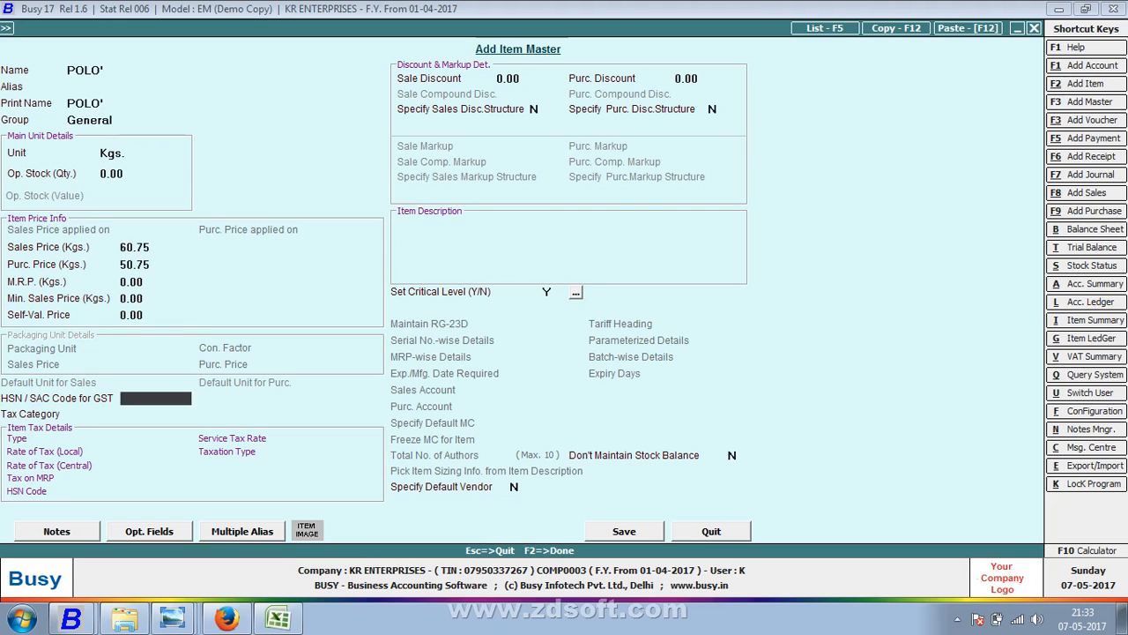
{"action": "key", "text": "Return"}
{"action": "key", "text": "Down"}
{"action": "key", "text": "Down"}
{"action": "key", "text": "Down"}
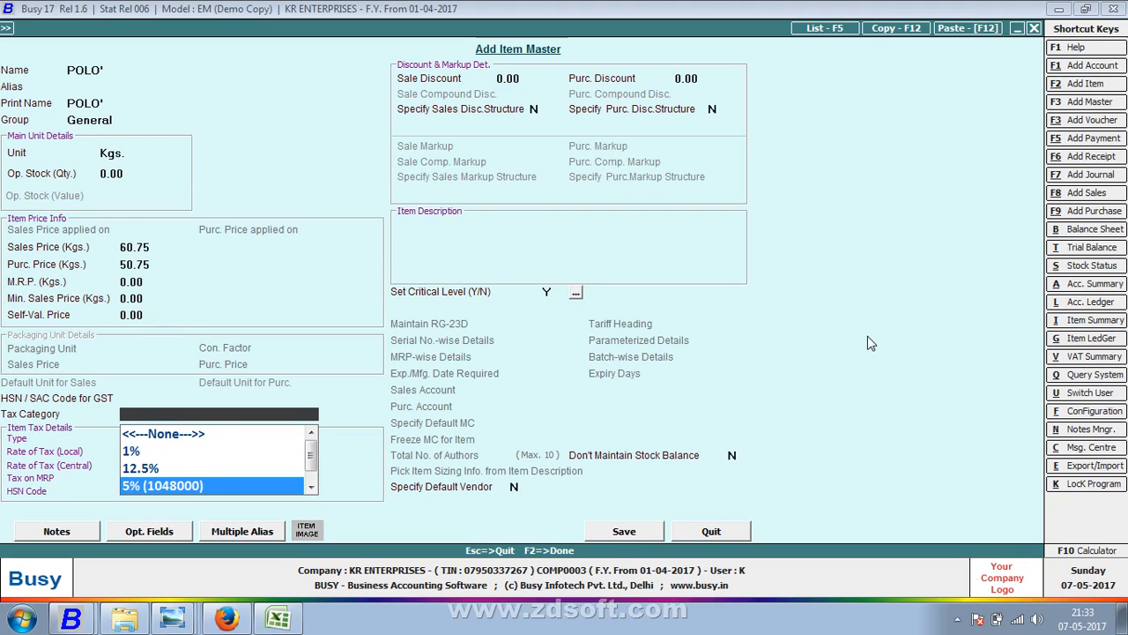
{"action": "key", "text": "Return"}
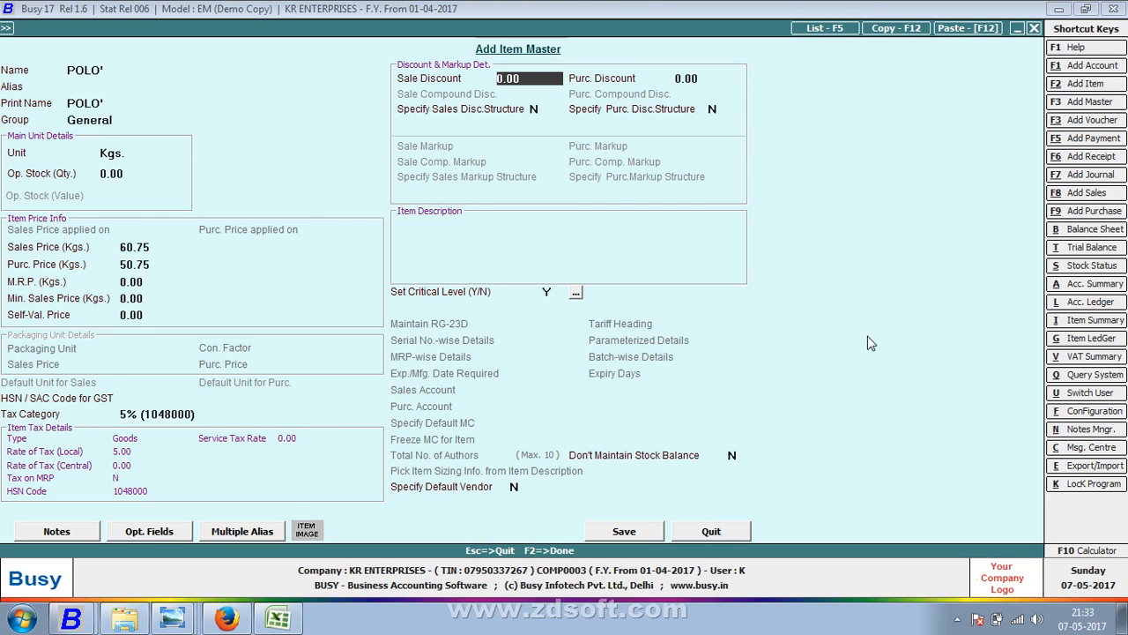
{"action": "key", "text": "F2"}
{"action": "key", "text": "Return"}
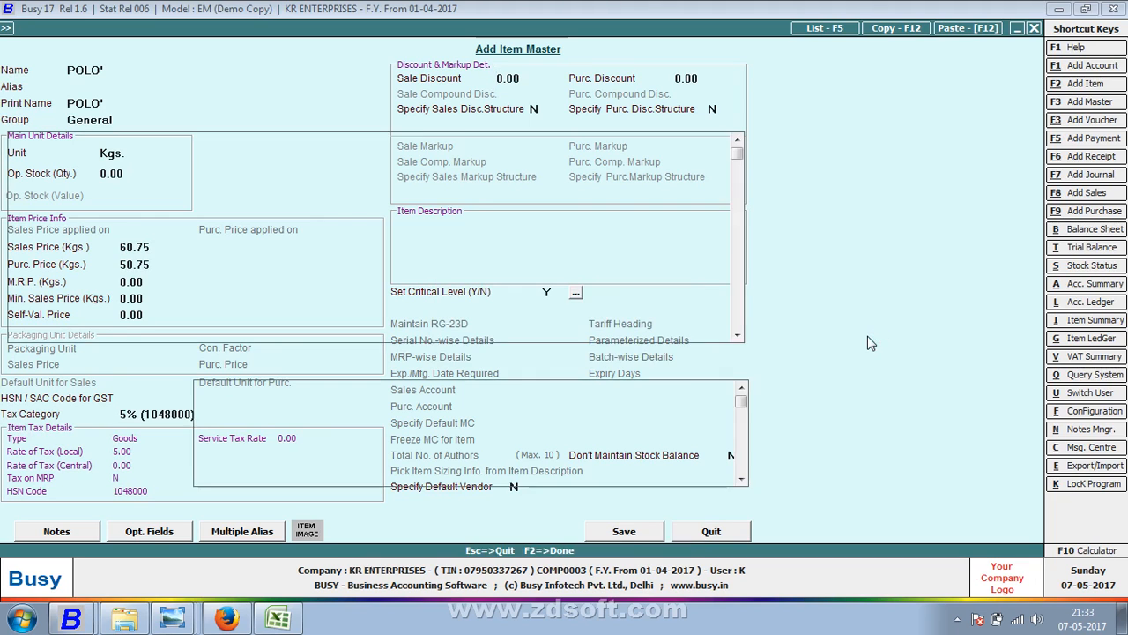
{"action": "key", "text": "alt+Tab"}
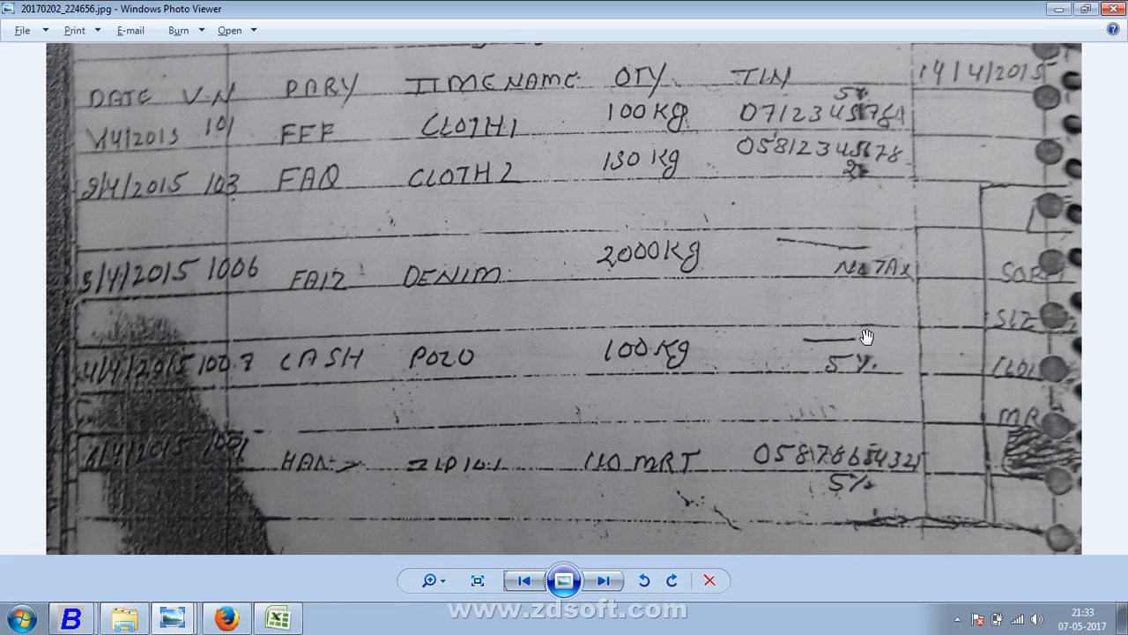
- Enter 100 Kgs. of POLO' on the voucher, for 5,075.00
{"action": "key", "text": "alt+Tab"}
{"action": "type", "text": "100"}
{"action": "key", "text": "Return"}
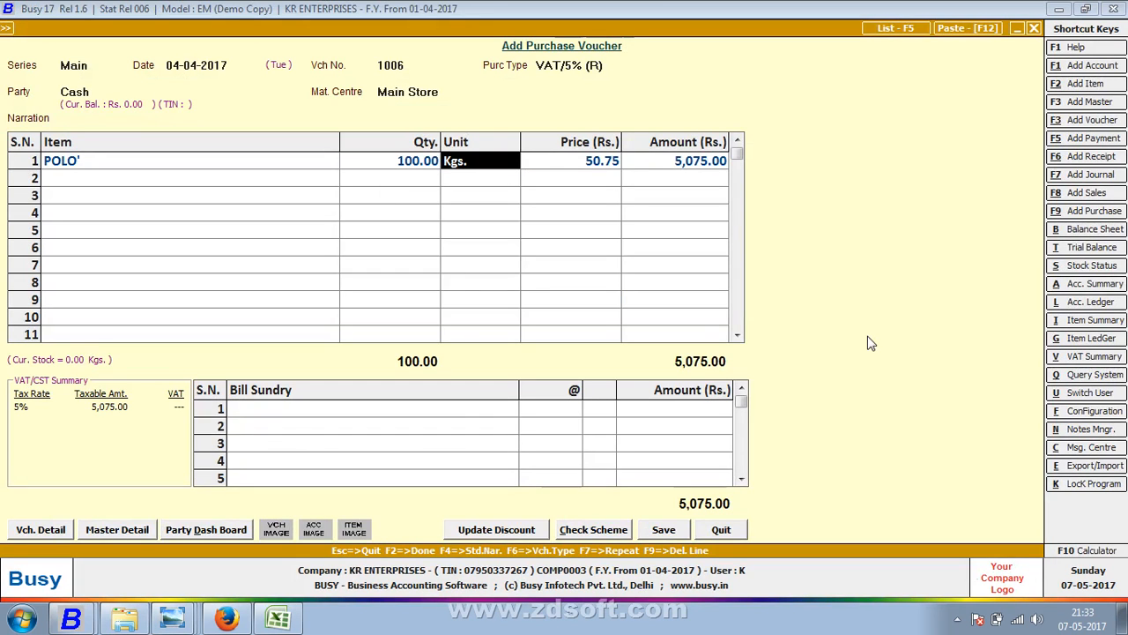
{"action": "key", "text": "Return"}
{"action": "key", "text": "Return"}
{"action": "key", "text": "Return"}
{"action": "key", "text": "Return"}
- Add VAT (Retail Purchase) and VAT bill sundries at 5%, bringing the total to 5,595.19
{"action": "type", "text": "c"}
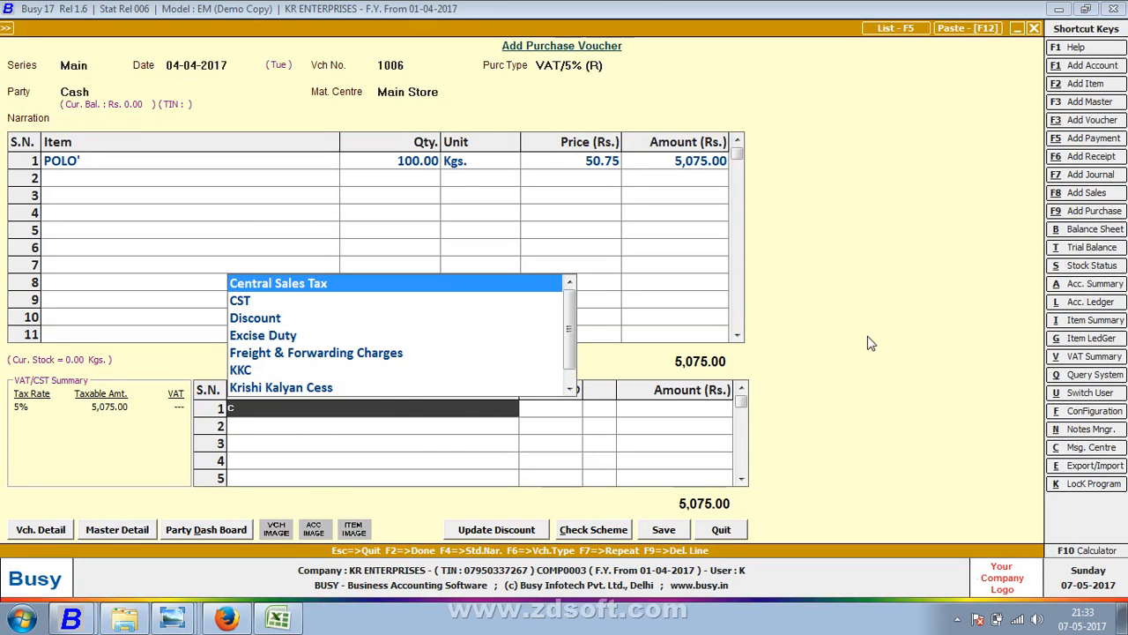
{"action": "key", "text": "BackSpace"}
{"action": "type", "text": "V"}
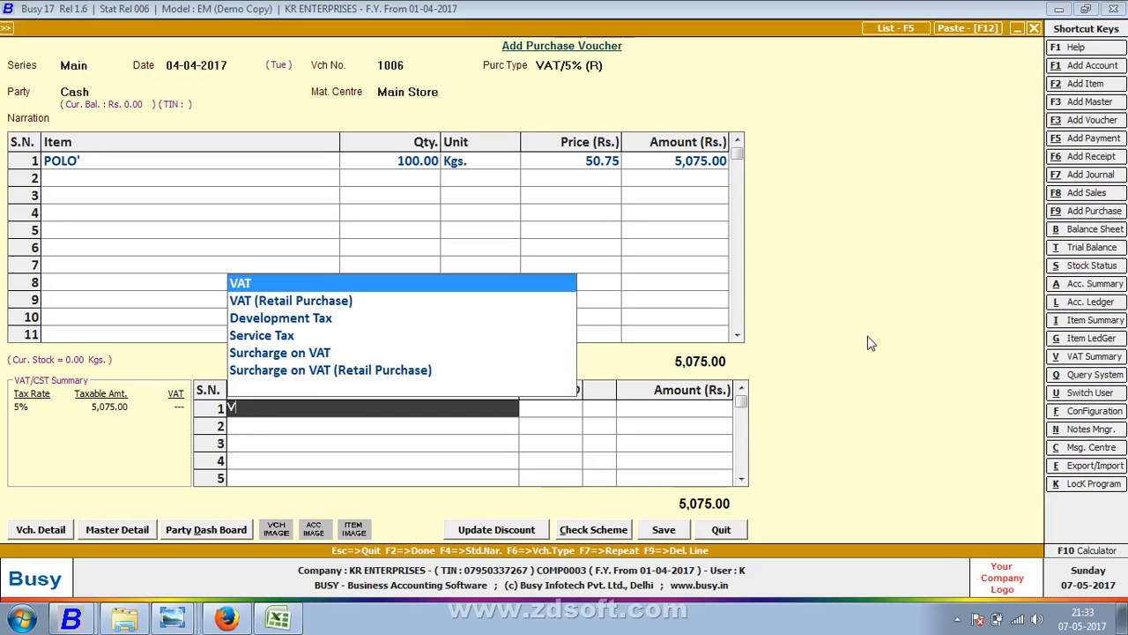
{"action": "key", "text": "Down"}
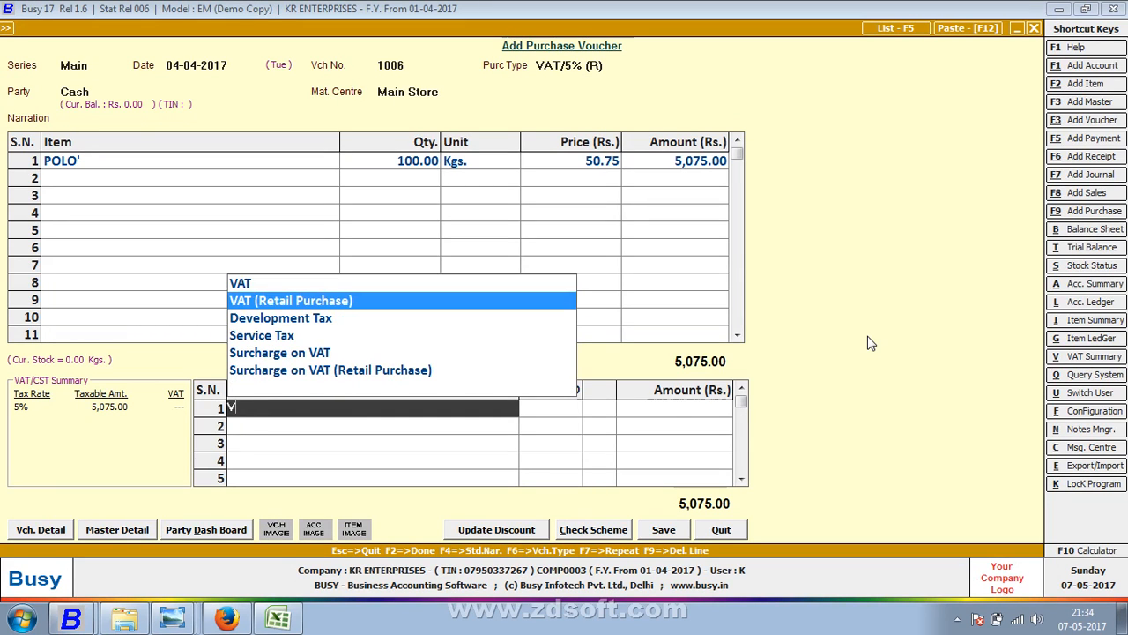
{"action": "key", "text": "Return"}
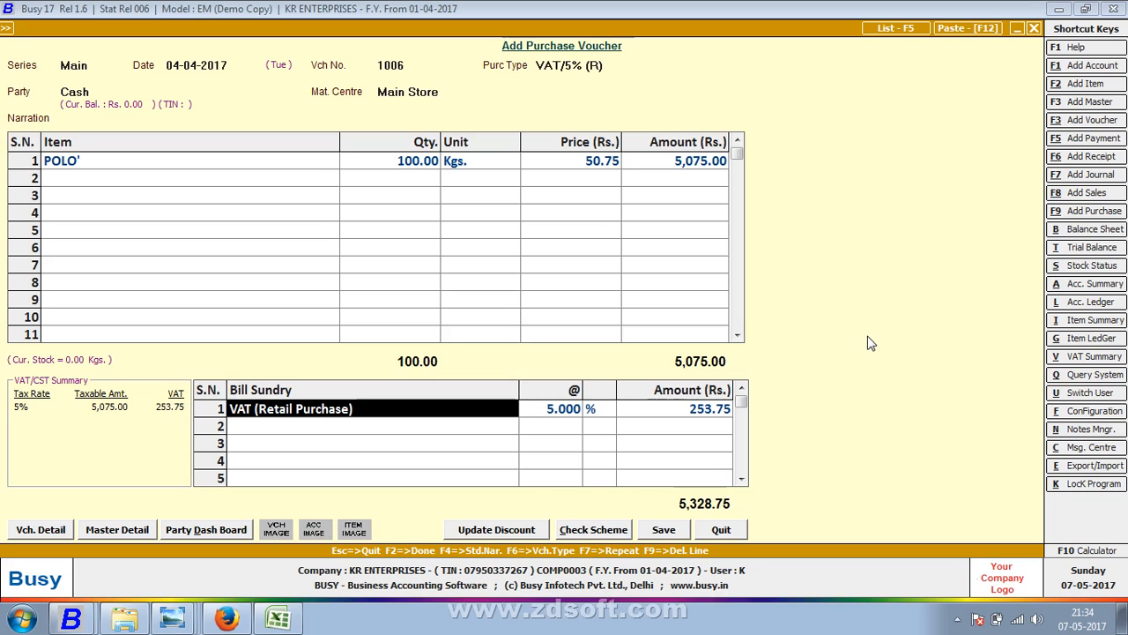
{"action": "key", "text": "Return"}
{"action": "key", "text": "Return"}
{"action": "key", "text": "Return"}
{"action": "type", "text": "v"}
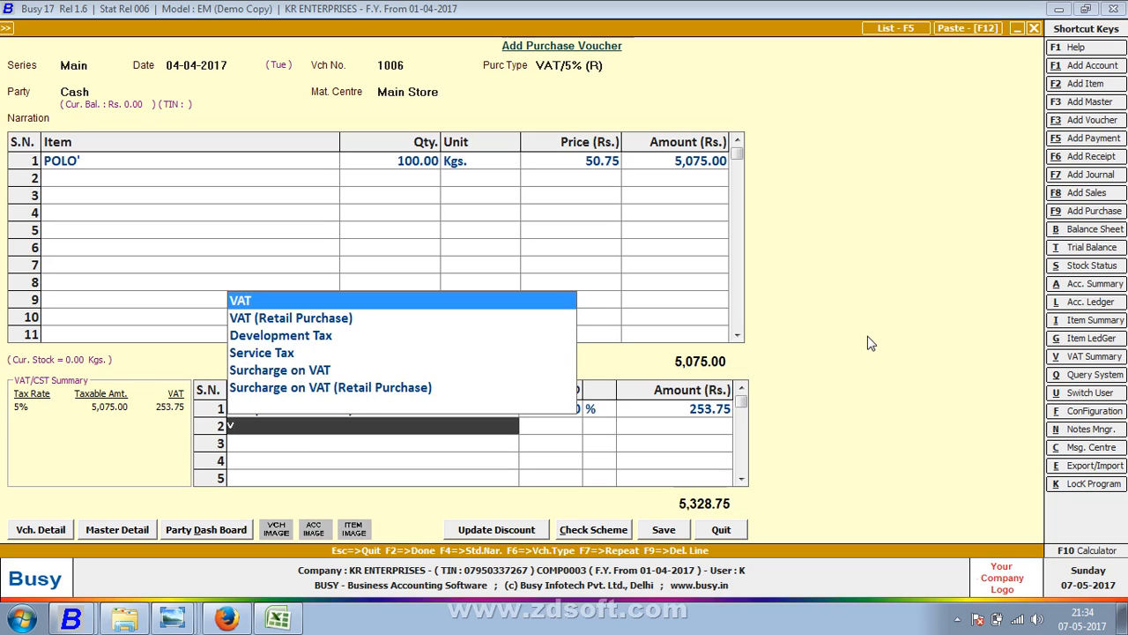
{"action": "key", "text": "Return"}
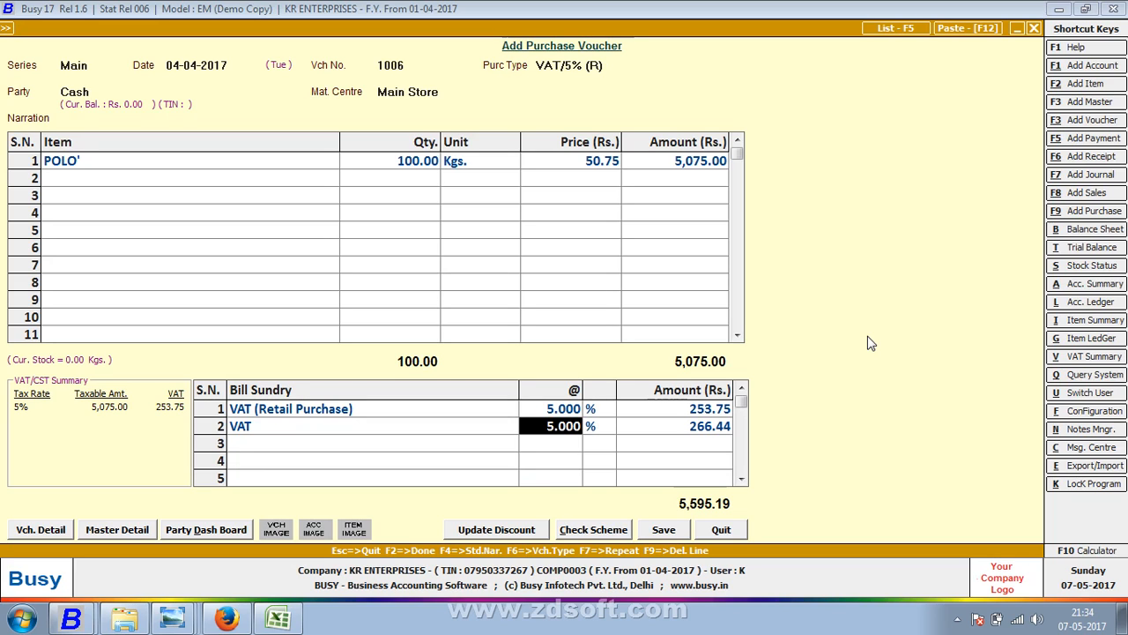
{"action": "key", "text": "Up"}
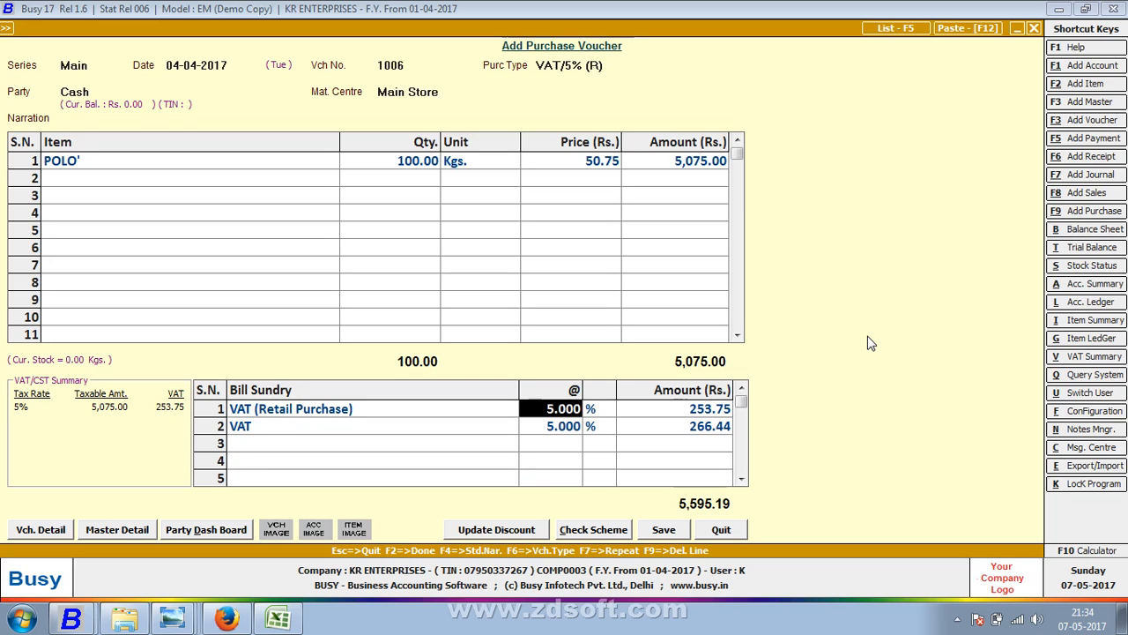
- Delete the extra second VAT bill sundry row, keeping only VAT (Retail Purchase)
{"action": "key", "text": "Down"}
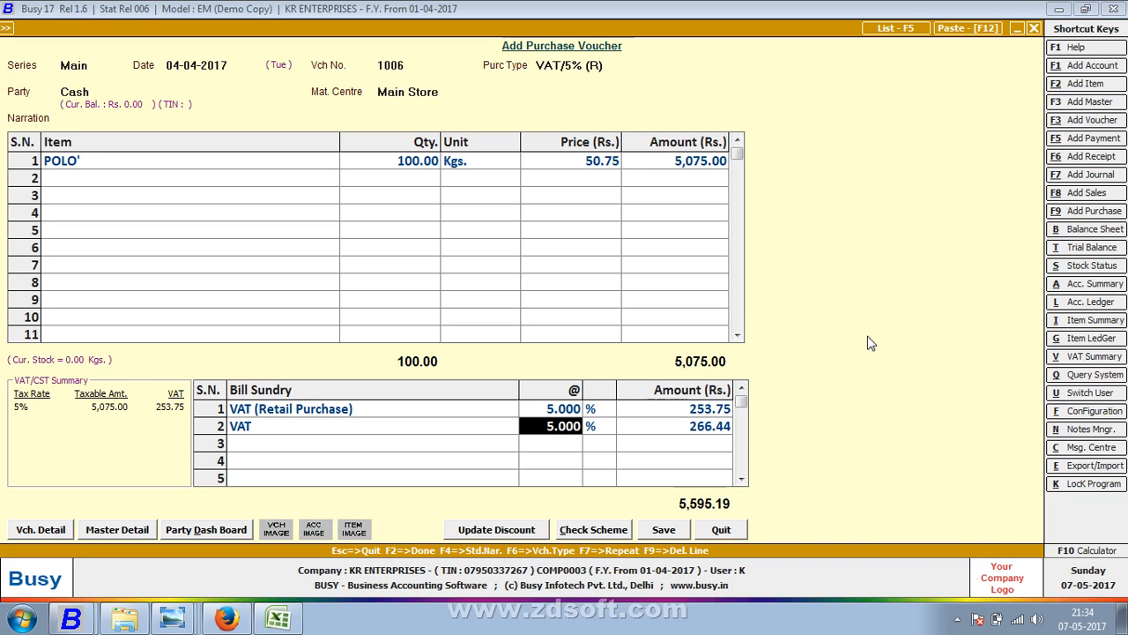
{"action": "key", "text": "Right"}
{"action": "key", "text": "Left"}
{"action": "key", "text": "Left"}
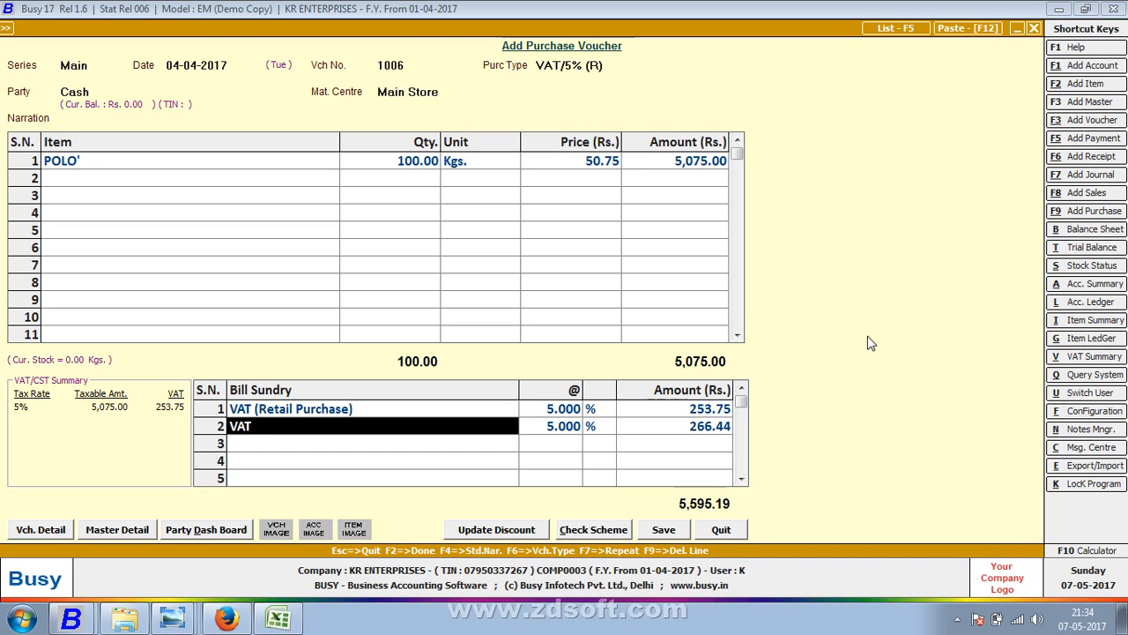
{"action": "key", "text": "Up"}
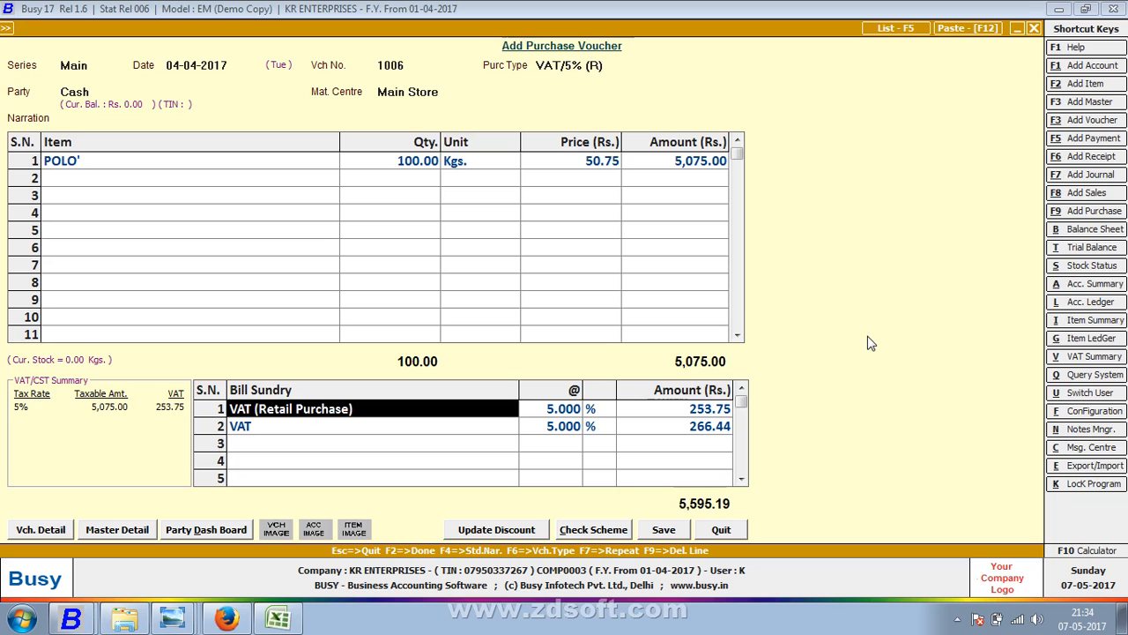
{"action": "key", "text": "Down"}
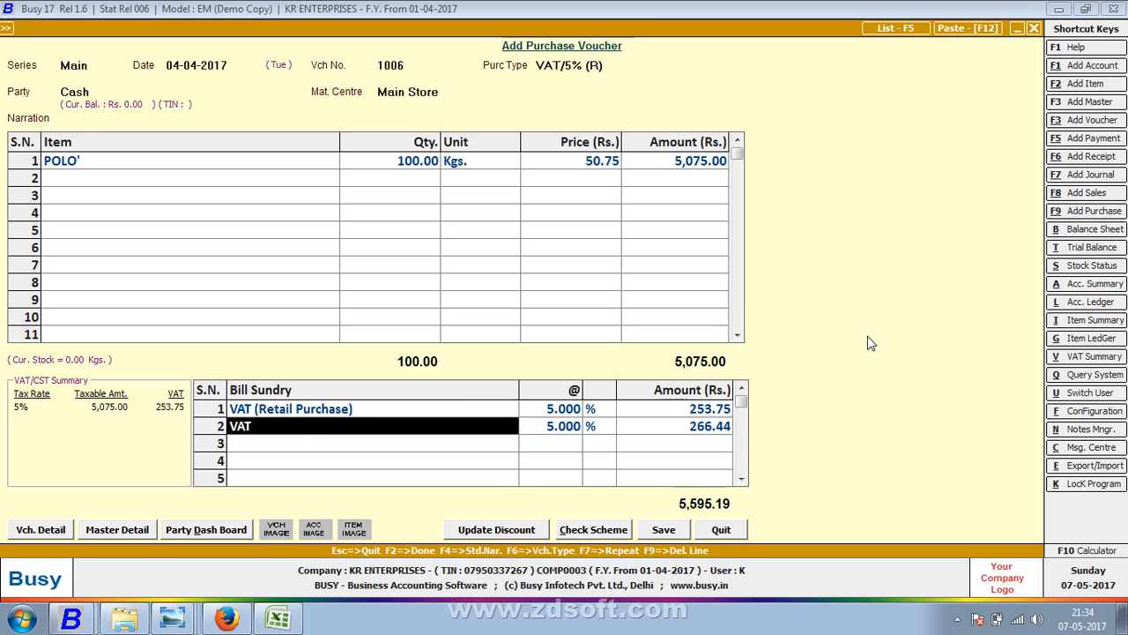
{"action": "key", "text": "F9"}
- Save the voucher with purchase bill number 1006, accepting the negative-cash and duplicate-bill warnings
{"action": "key", "text": "Return"}
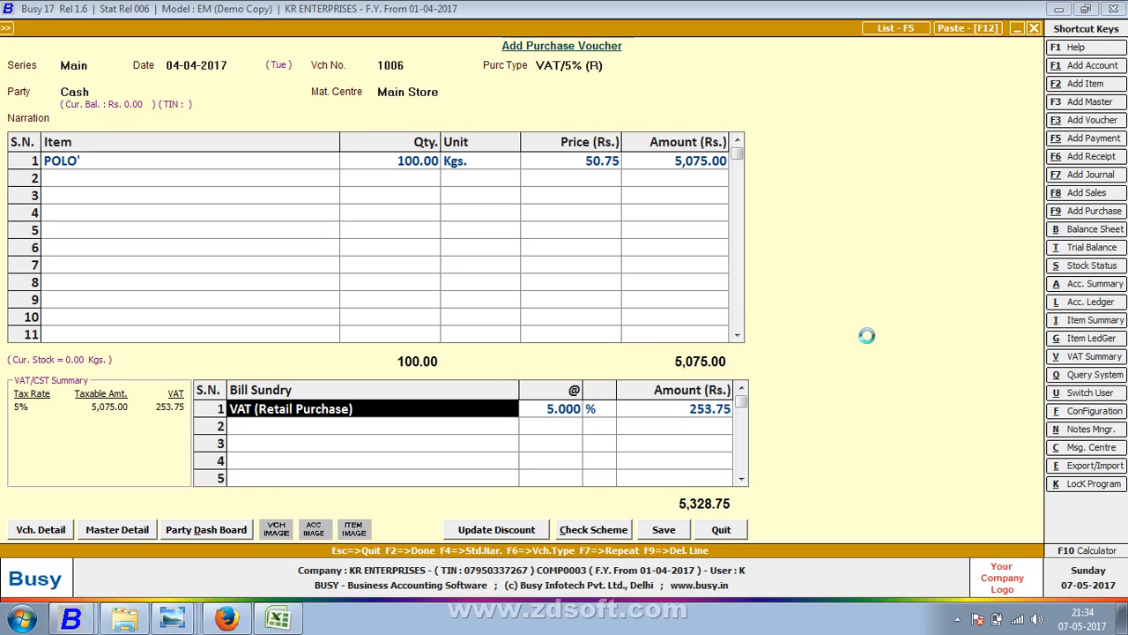
{"action": "key", "text": "Left"}
{"action": "key", "text": "Return"}
{"action": "type", "text": "1006"}
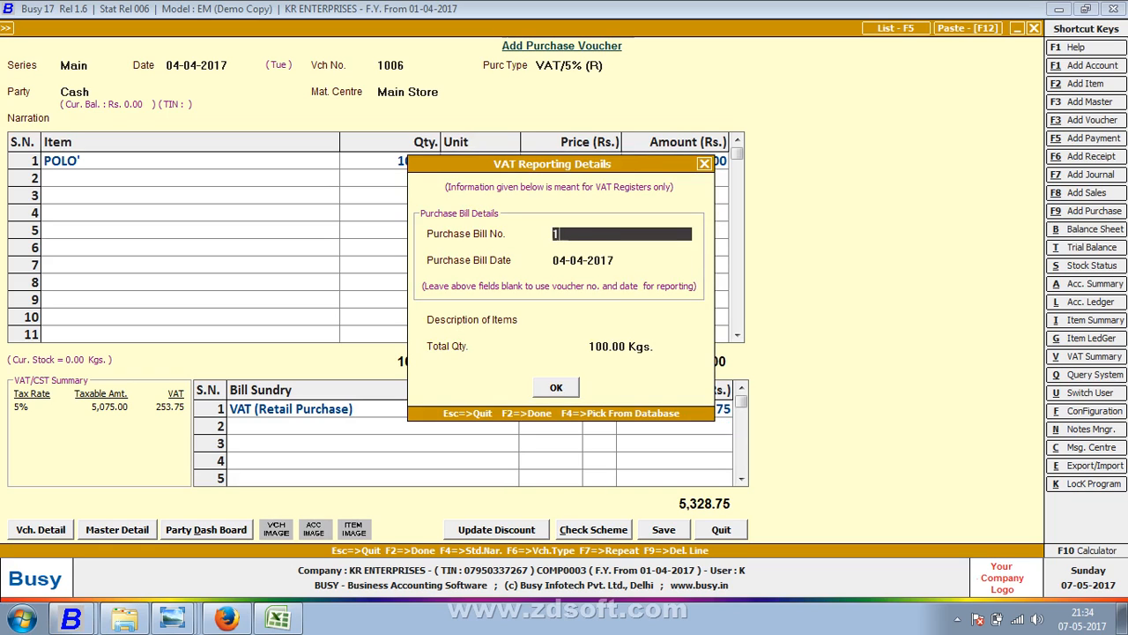
{"action": "key", "text": "Return"}
{"action": "key", "text": "Return"}
{"action": "key", "text": "Return"}
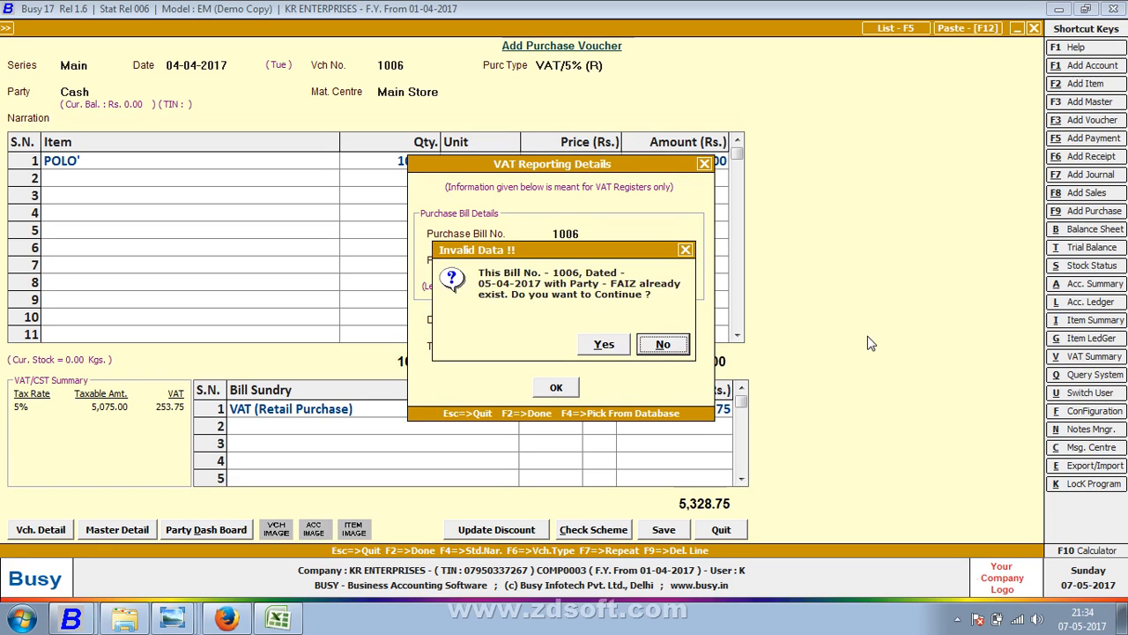
{"action": "key", "text": "Left"}
{"action": "key", "text": "Return"}
{"action": "key", "text": "Return"}
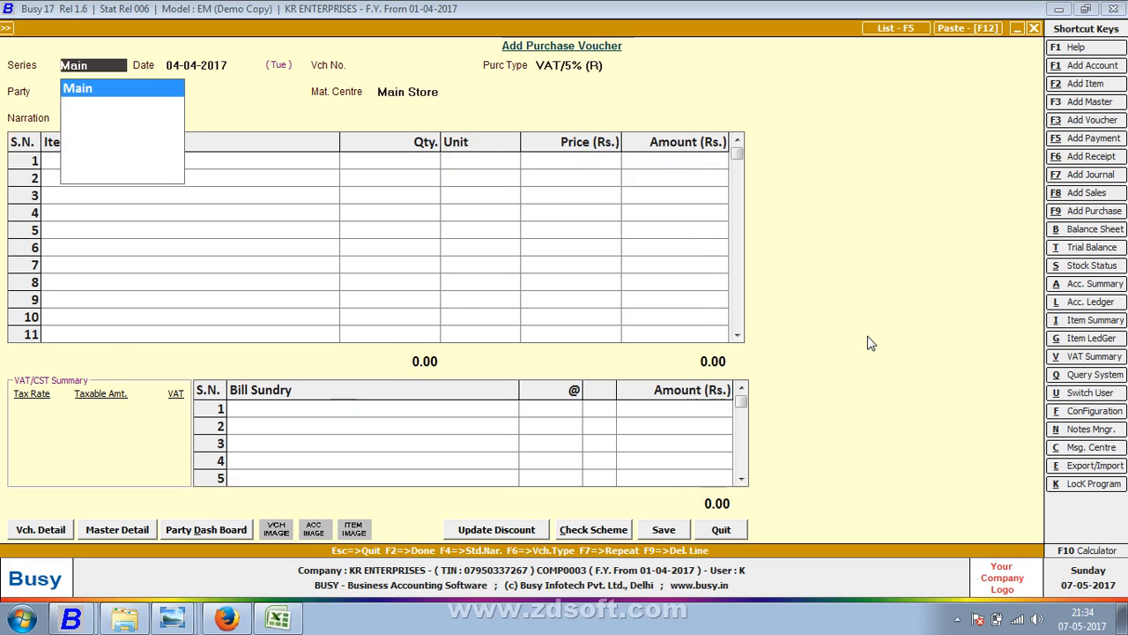
{"action": "key", "text": "Return"}
- Date the new purchase voucher 06-04-2017 with voucher number 1001
{"action": "key", "text": "alt+Tab"}
{"action": "key", "text": "alt+Tab"}
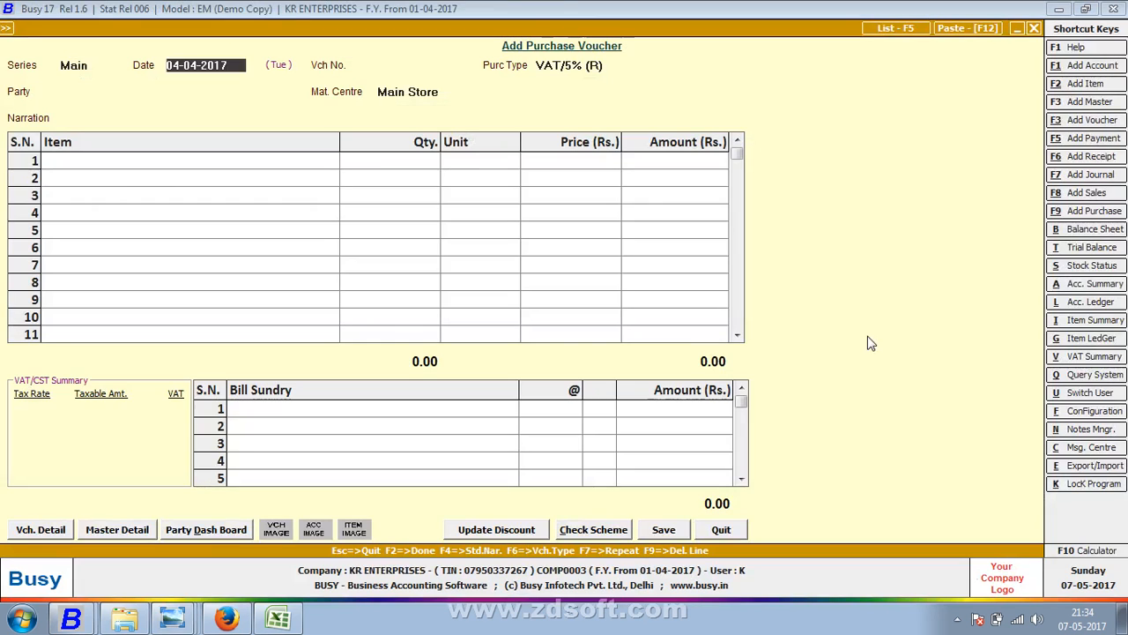
{"action": "type", "text": "6"}
{"action": "key", "text": "Return"}
{"action": "key", "text": "alt+Tab"}
{"action": "key", "text": "alt+Tab"}
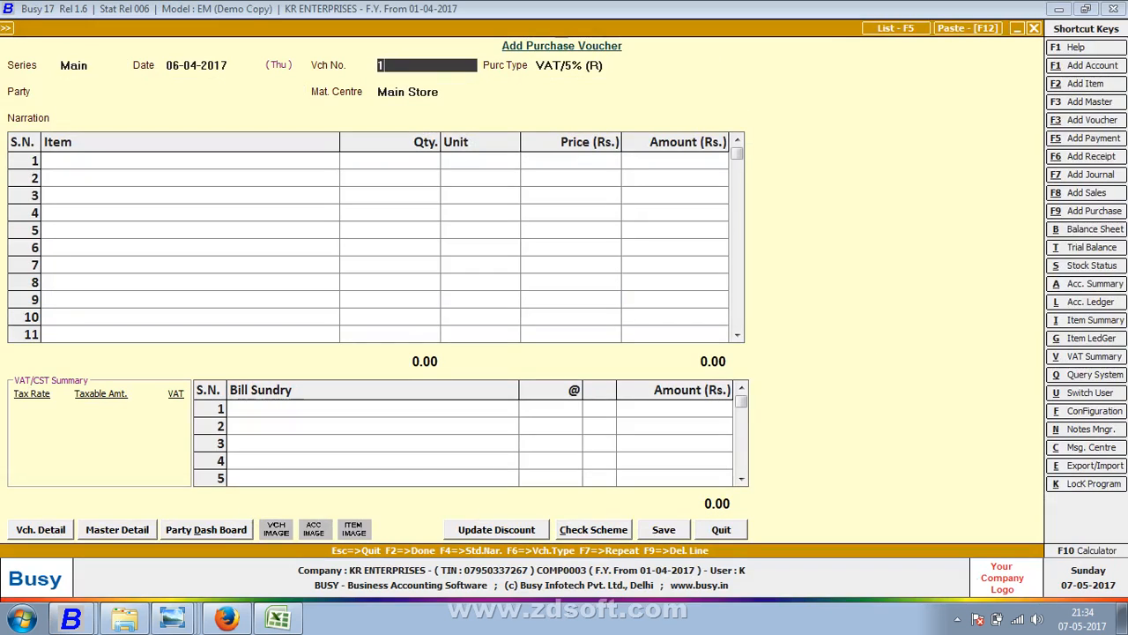
{"action": "type", "text": "1001"}
{"action": "key", "text": "Return"}
{"action": "key", "text": "alt+Tab"}
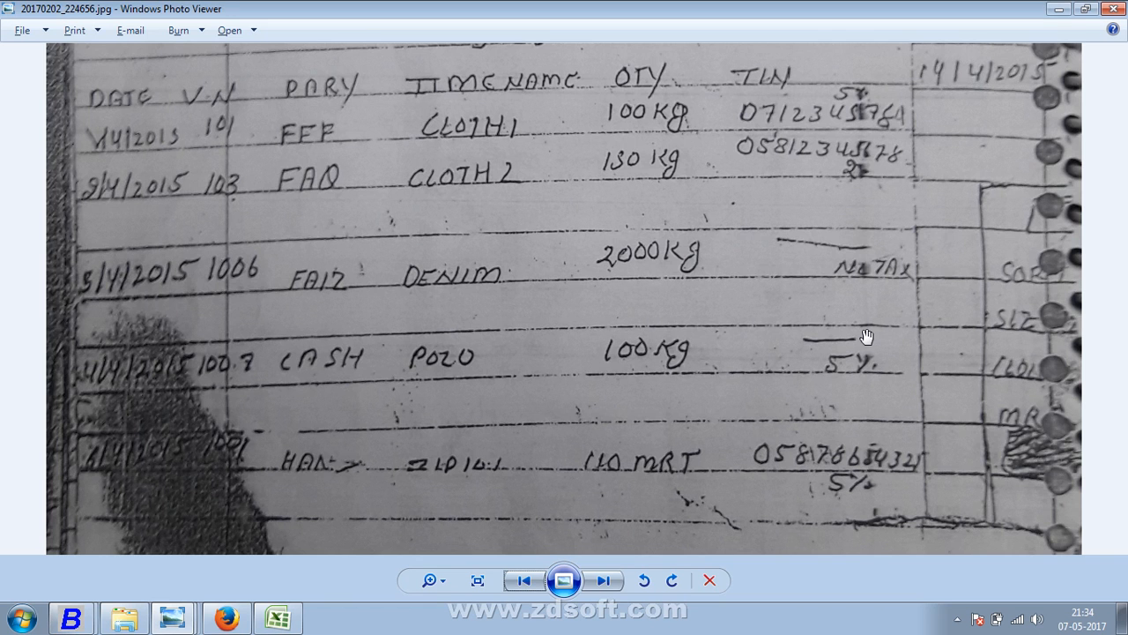
- Choose C/C-Form as the purchase type and open its Modify Purchase Type Master
{"action": "key", "text": "alt+Tab"}
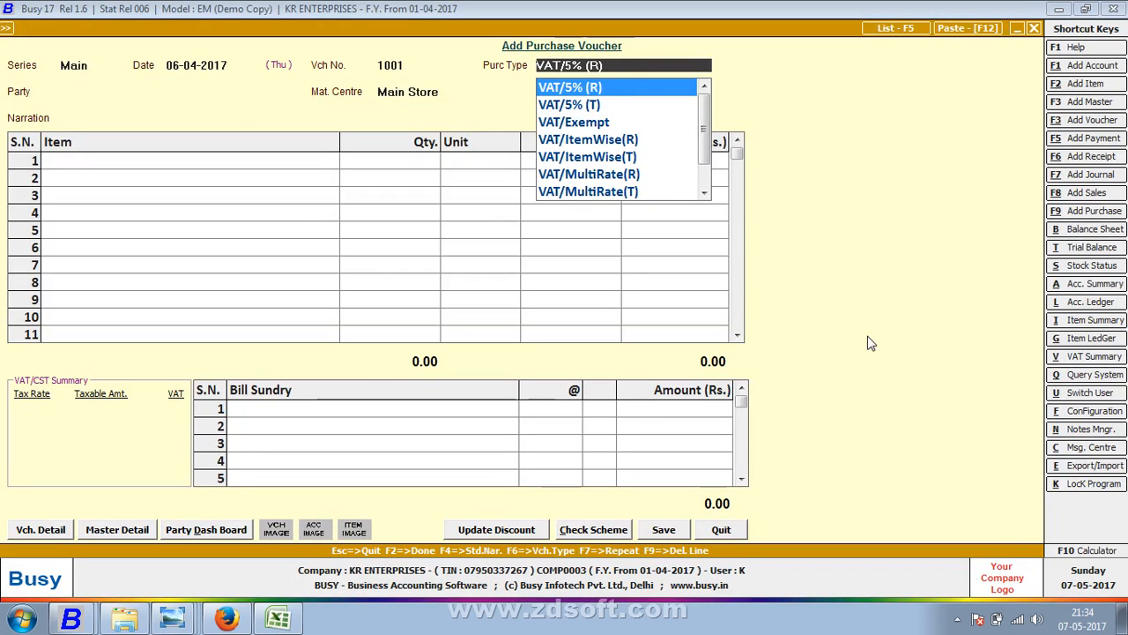
{"action": "type", "text": "c"}
{"action": "key", "text": "Return"}
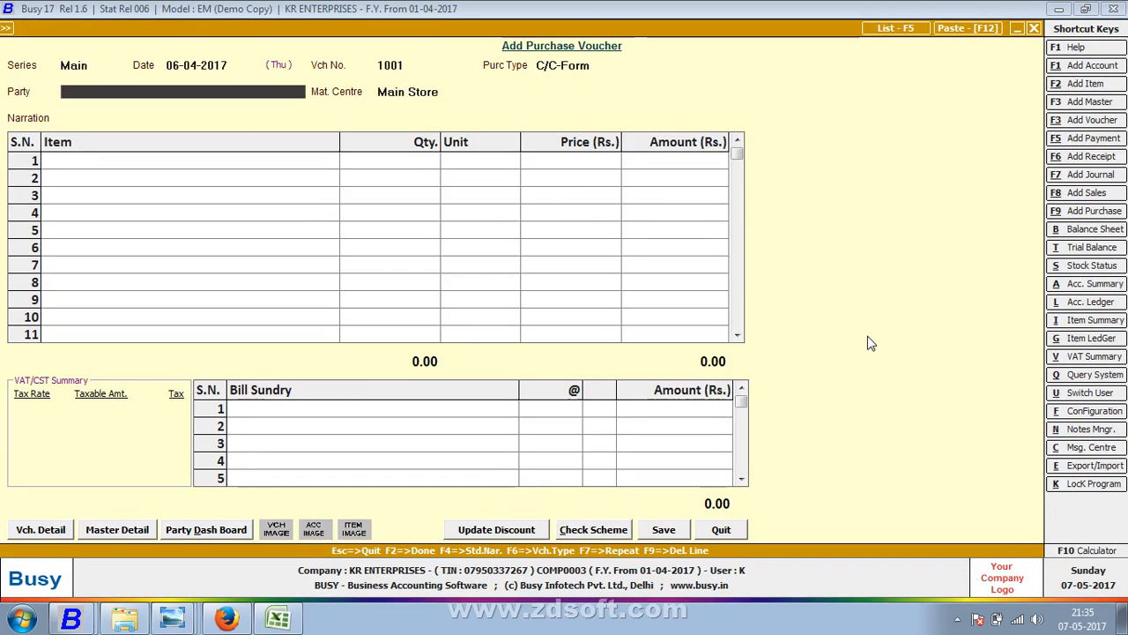
{"action": "key", "text": "shift+Tab"}
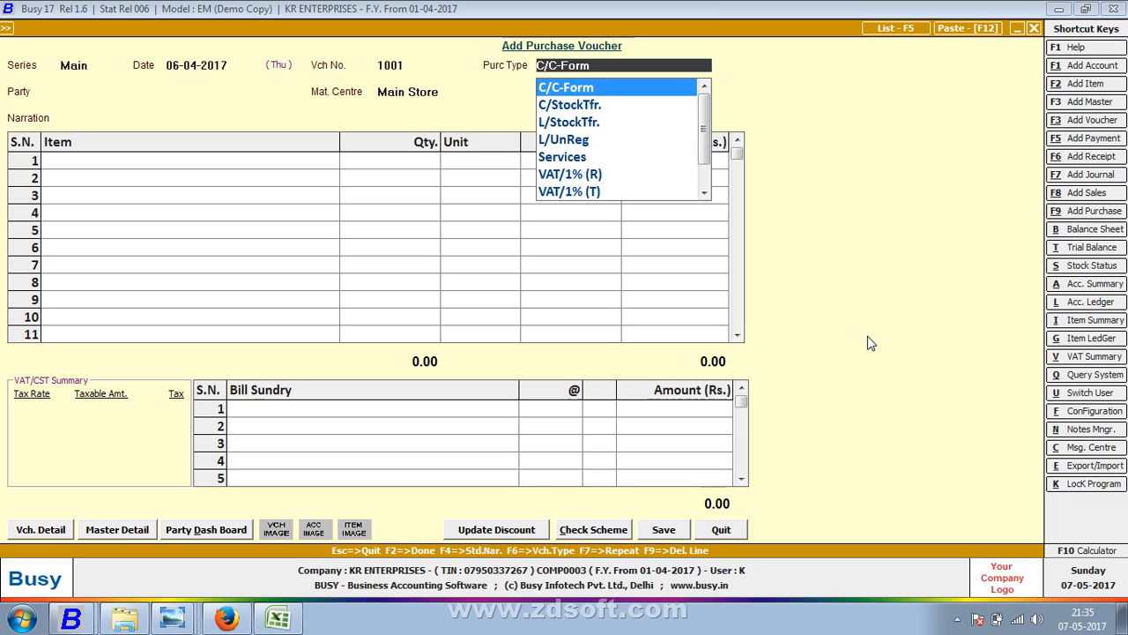
{"action": "key", "text": "alt+m"}
- Duplicate the C/C-Form purchase type as 'C/C-Form 5%' after the empty-clipboard notice
{"action": "left_click", "coordinate": [947, 28]}
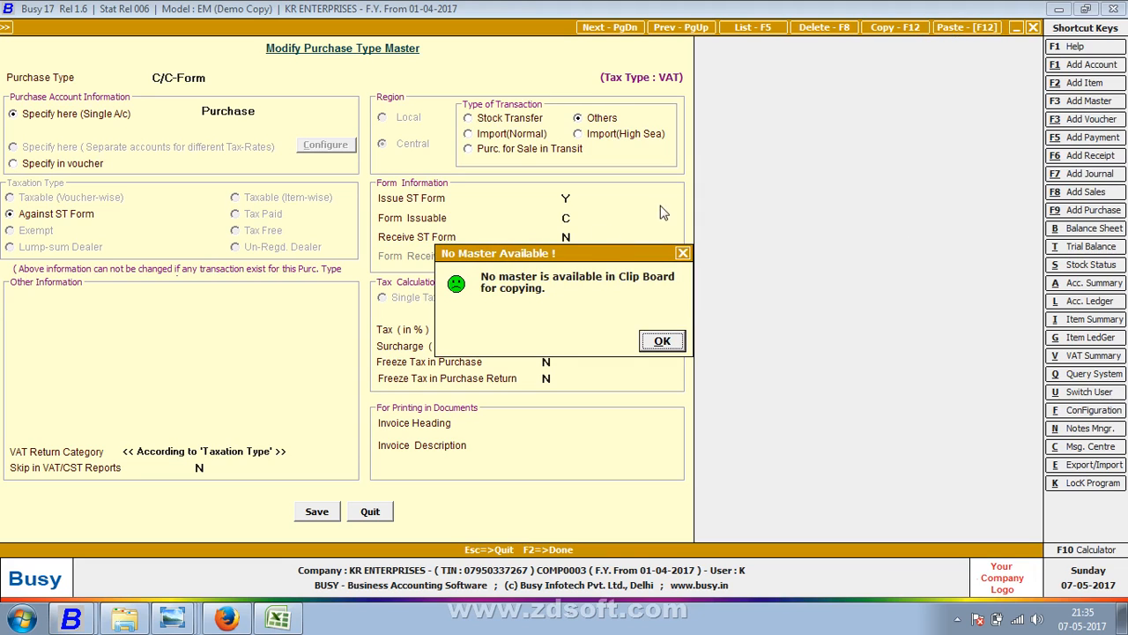
{"action": "left_click", "coordinate": [661, 343]}
{"action": "left_click", "coordinate": [951, 30]}
{"action": "key", "text": "Return"}
{"action": "left_click", "coordinate": [902, 33]}
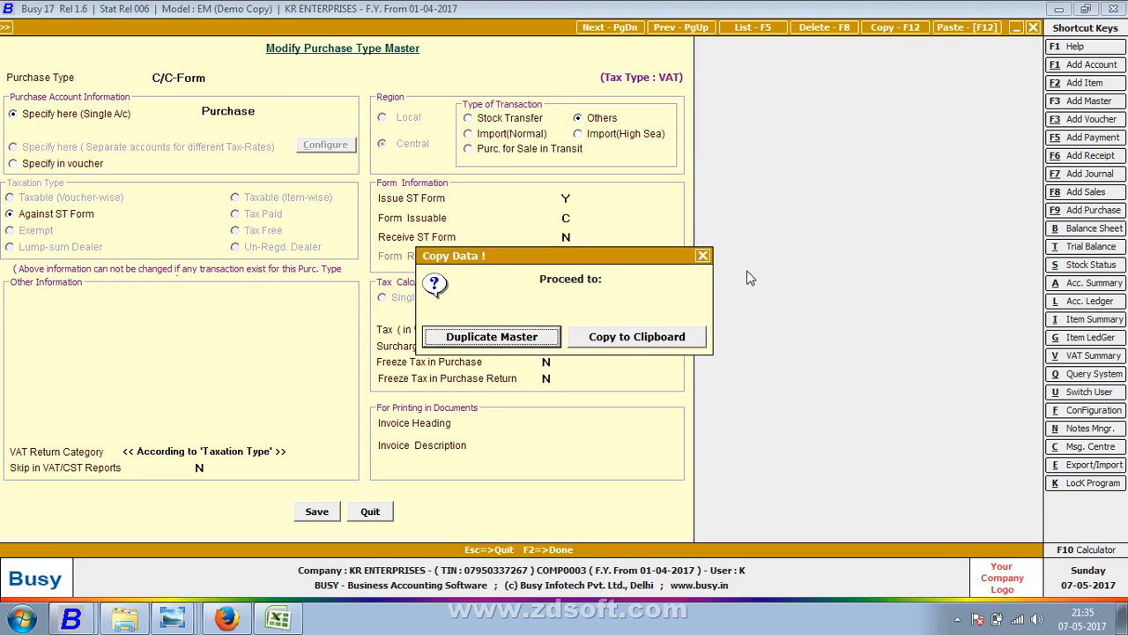
{"action": "left_click", "coordinate": [527, 343]}
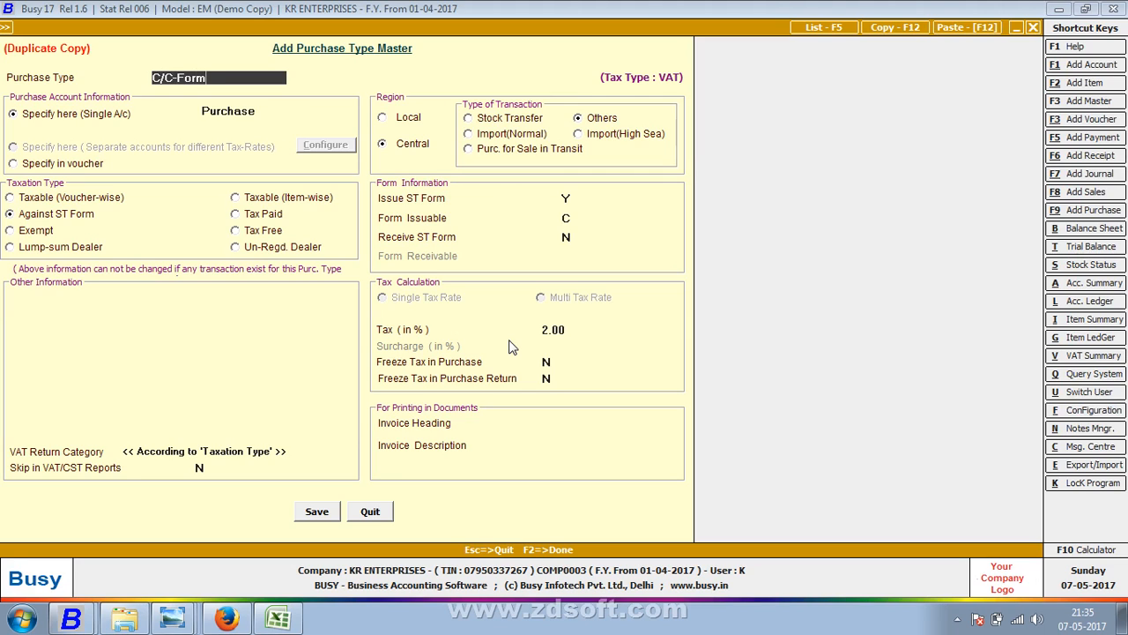
{"action": "type", "text": "5%$"}
{"action": "key", "text": "BackSpace"}
- Make C/C-Form 5% taxable voucher-wise at 5% tax and save it
{"action": "left_click", "coordinate": [30, 204]}
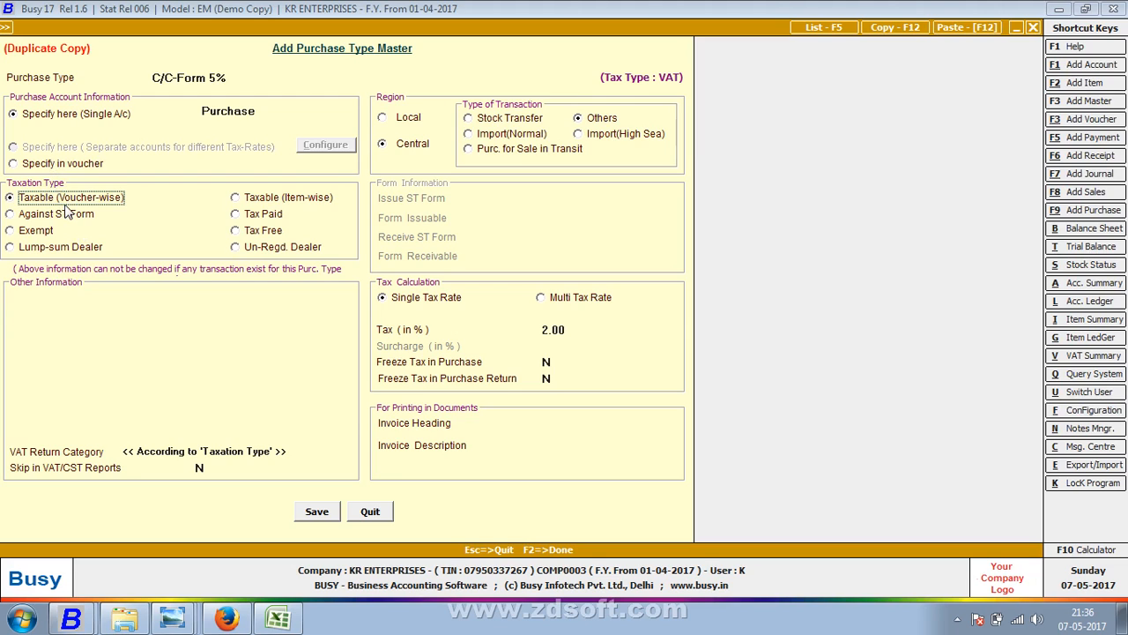
{"action": "left_click", "coordinate": [552, 331]}
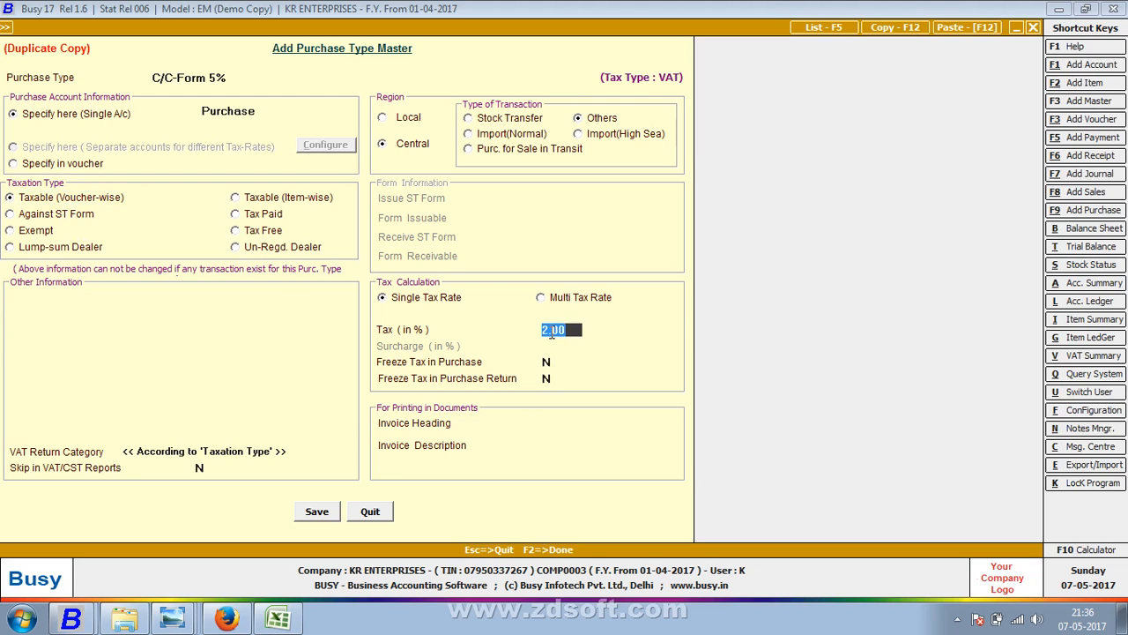
{"action": "type", "text": "5"}
{"action": "key", "text": "Return"}
{"action": "key", "text": "F2"}
{"action": "key", "text": "Return"}
{"action": "key", "text": "Escape"}
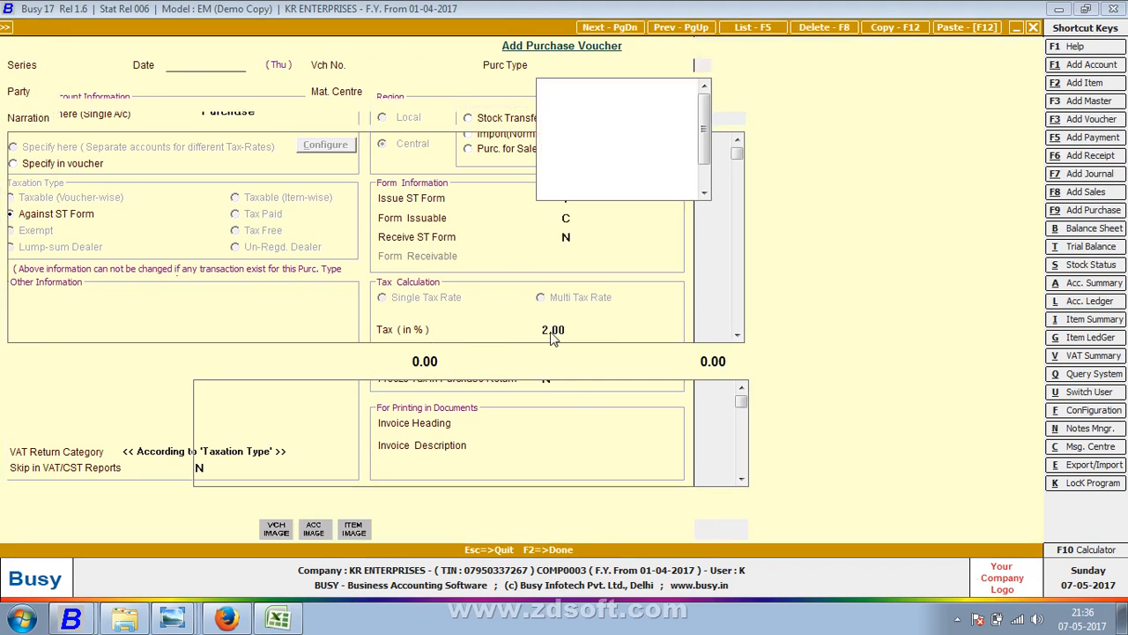
- Set the purchase voucher's type to C/C-Form 5%
{"action": "type", "text": "5"}
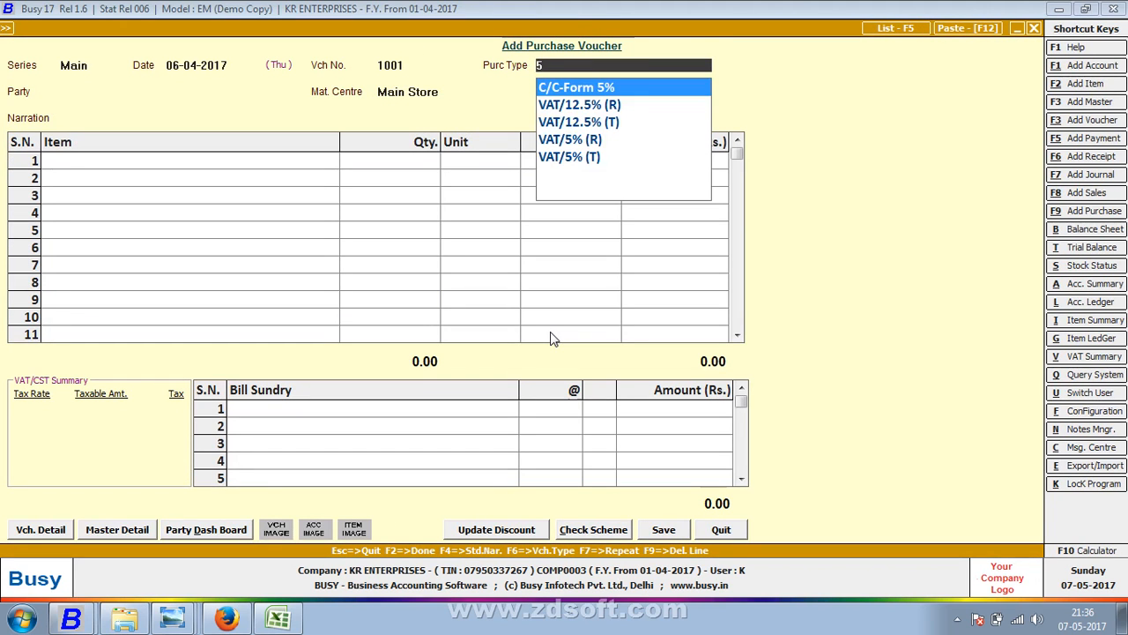
{"action": "key", "text": "Return"}
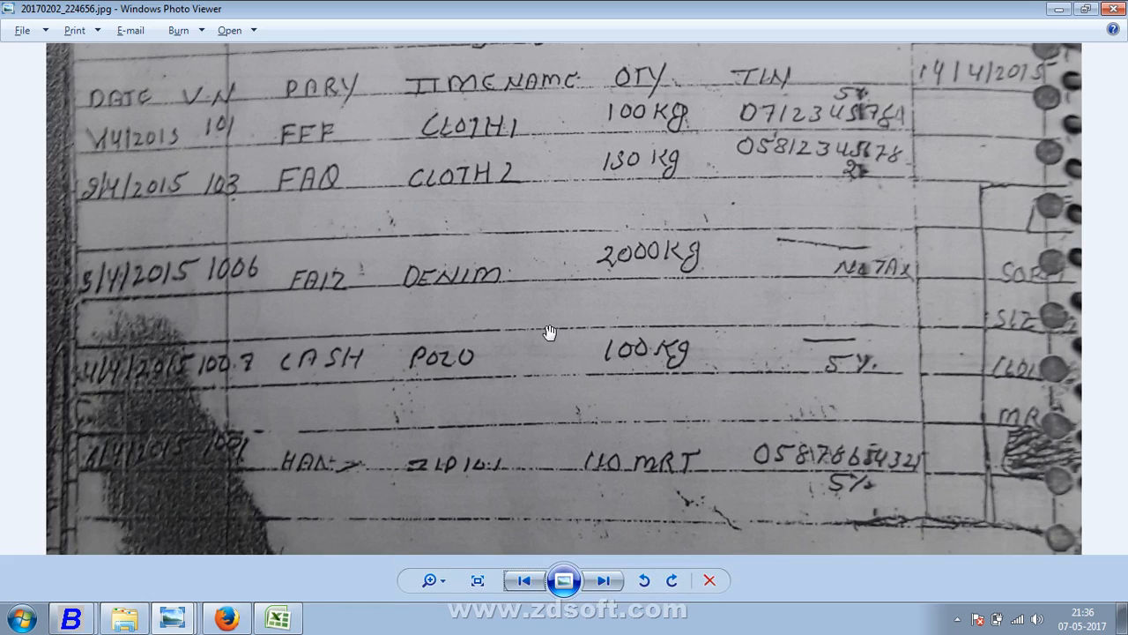
{"action": "key", "text": "alt+Tab"}
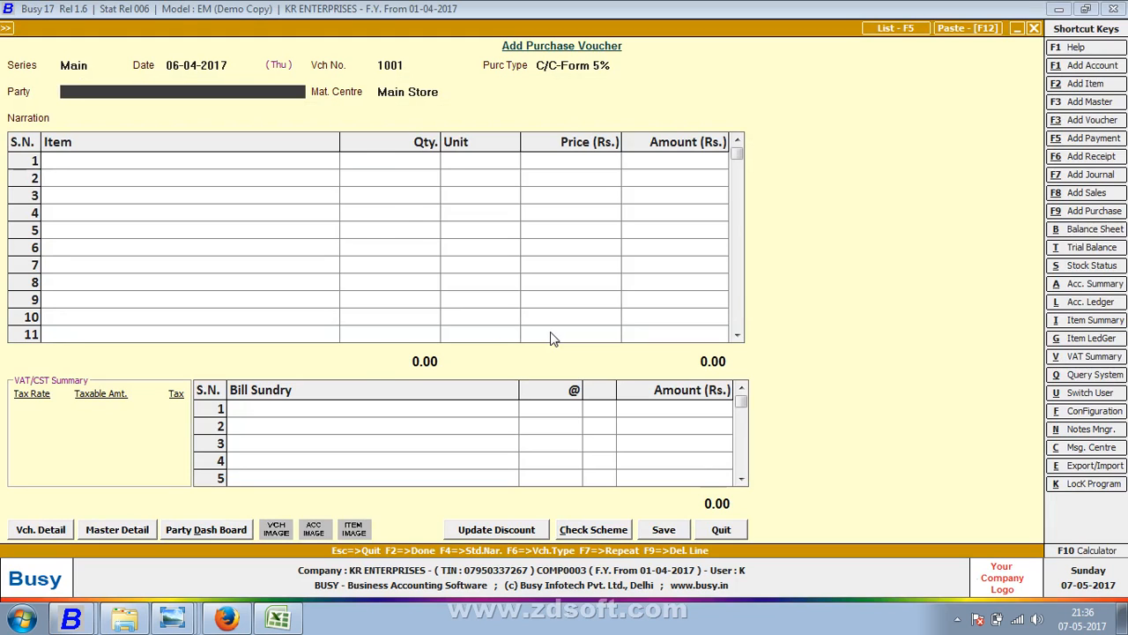
- Create a new supplier party account under Sundry Creditors and use it as the party
{"action": "key", "text": "F3"}
{"action": "type", "text": "JAN"}
{"action": "key", "text": "BackSpace"}
{"action": "key", "text": "BackSpace"}
{"action": "key", "text": "BackSpace"}
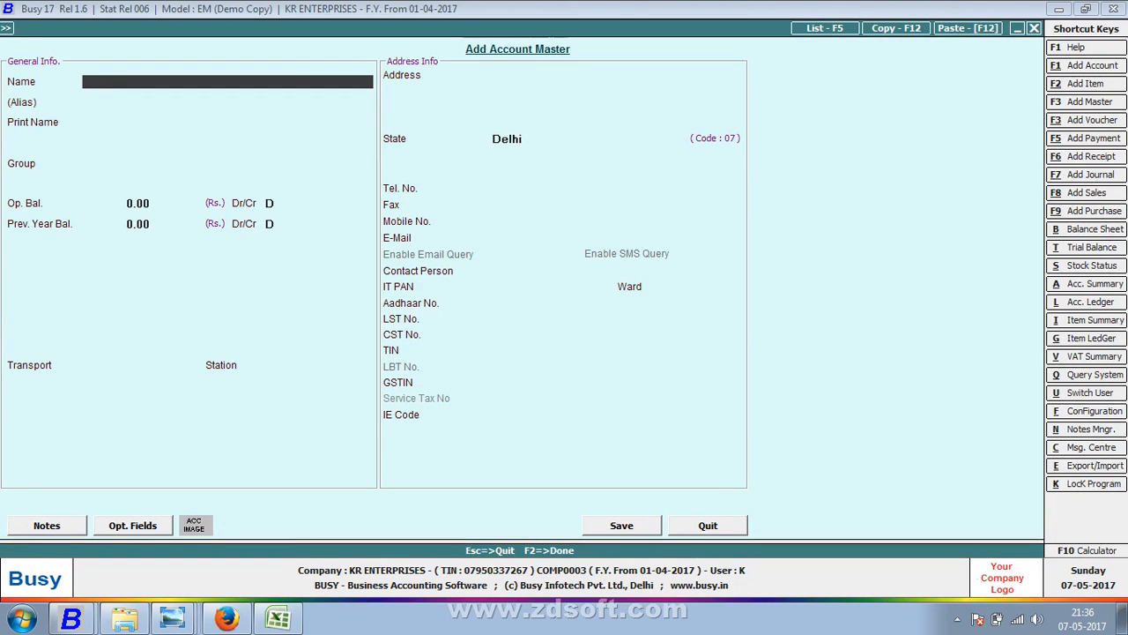
{"action": "type", "text": "HANS"}
{"action": "key", "text": "Return"}
{"action": "key", "text": "Return"}
{"action": "key", "text": "Return"}
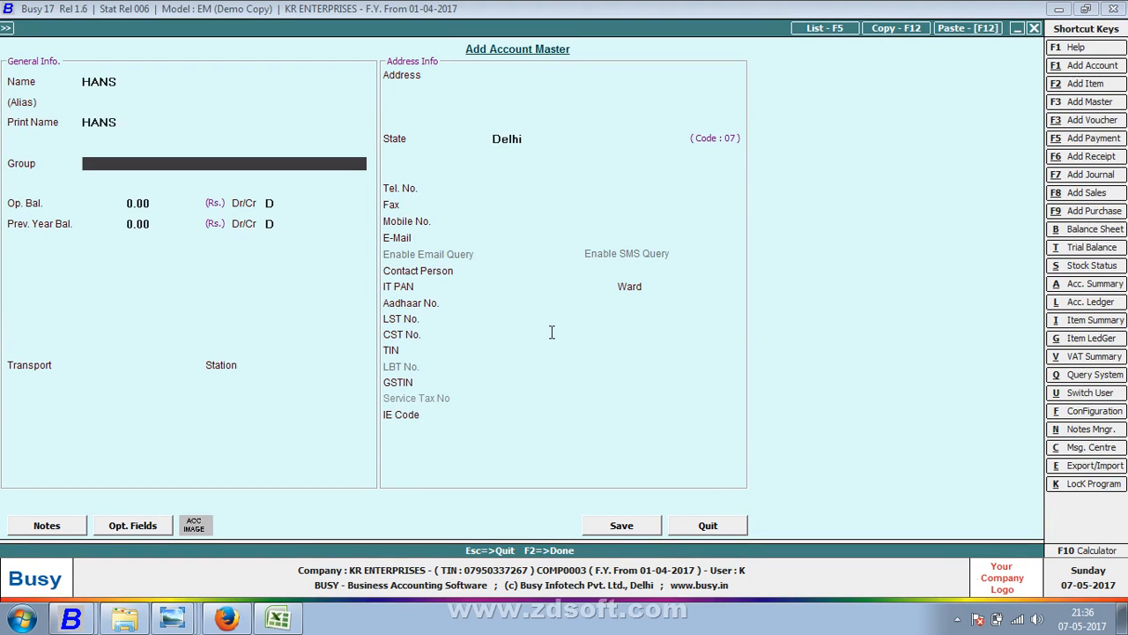
{"action": "type", "text": "sun"}
{"action": "key", "text": "Return"}
{"action": "key", "text": "Return"}
{"action": "key", "text": "Return"}
{"action": "key", "text": "Return"}
{"action": "key", "text": "Return"}
{"action": "key", "text": "Return"}
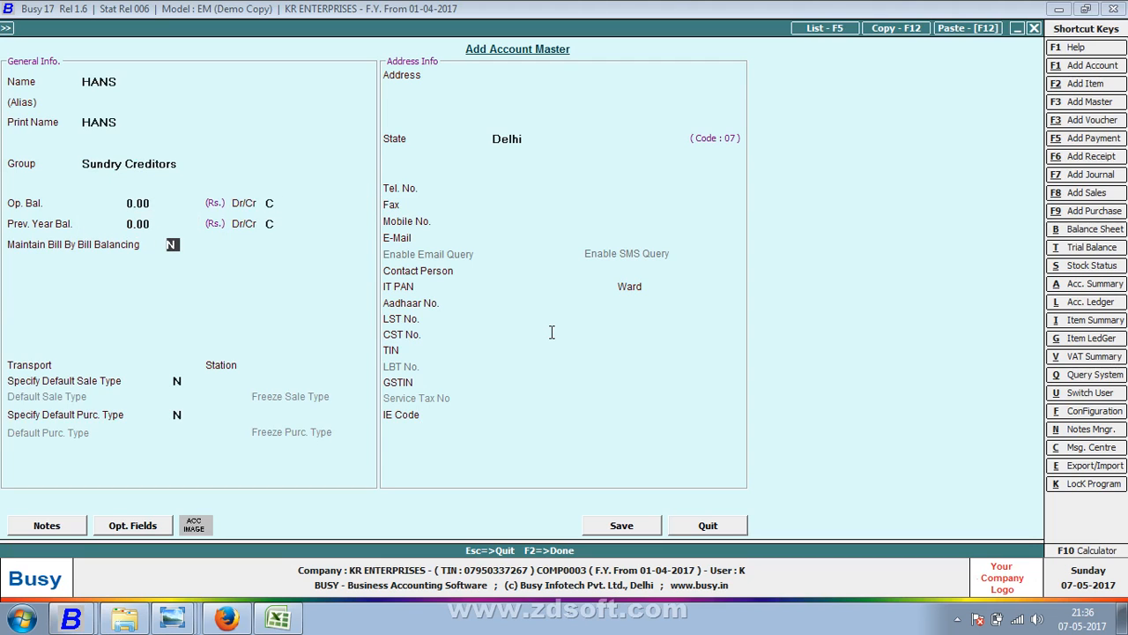
{"action": "key", "text": "F2"}
{"action": "key", "text": "Return"}
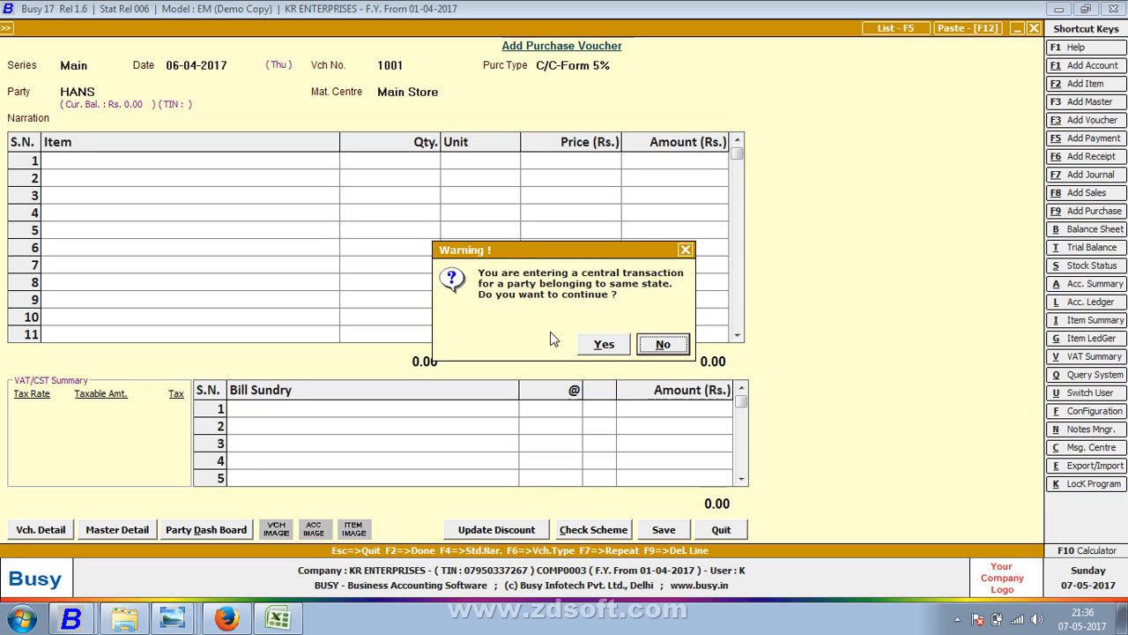
- Decline the central-transaction warning and enter the supplier's TIN in its account
{"action": "key", "text": "Return"}
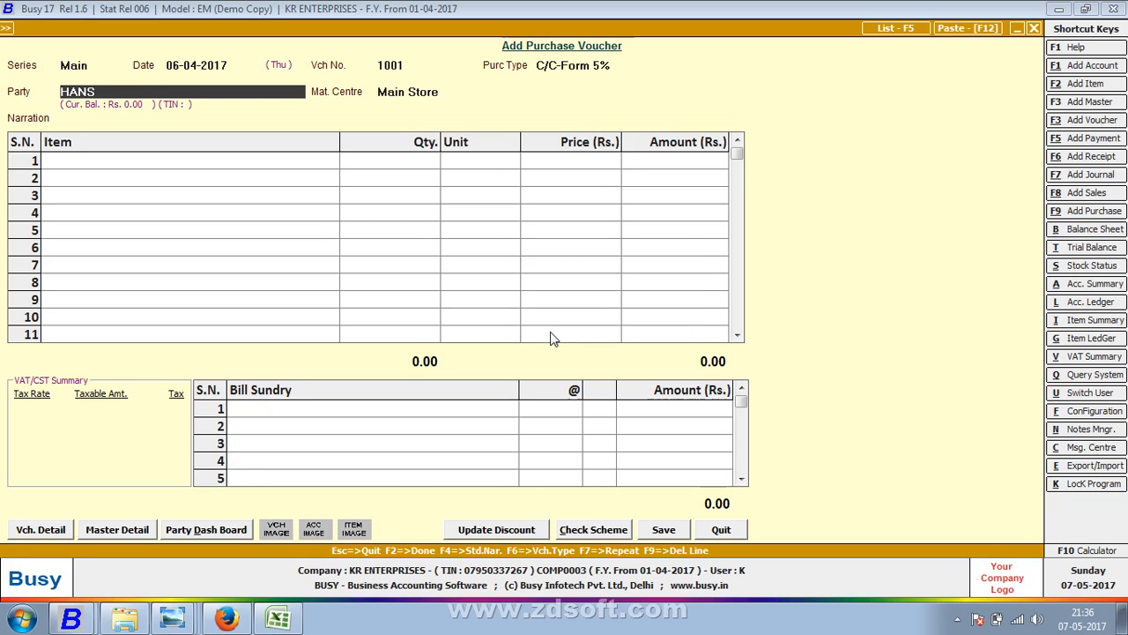
{"action": "key", "text": "alt+m"}
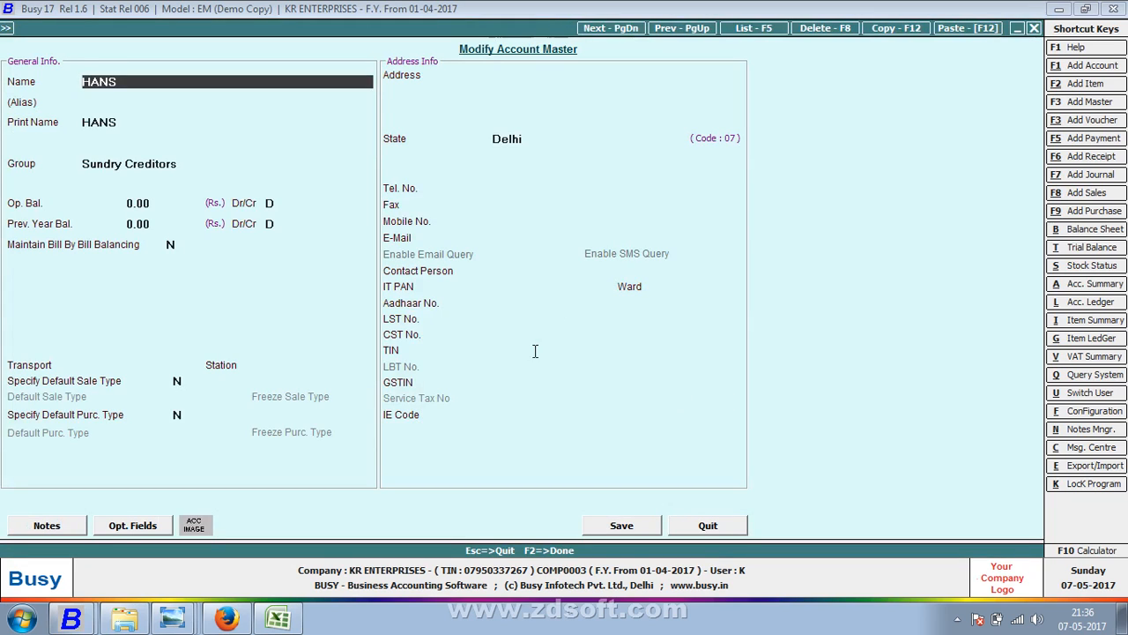
{"action": "left_click", "coordinate": [534, 351]}
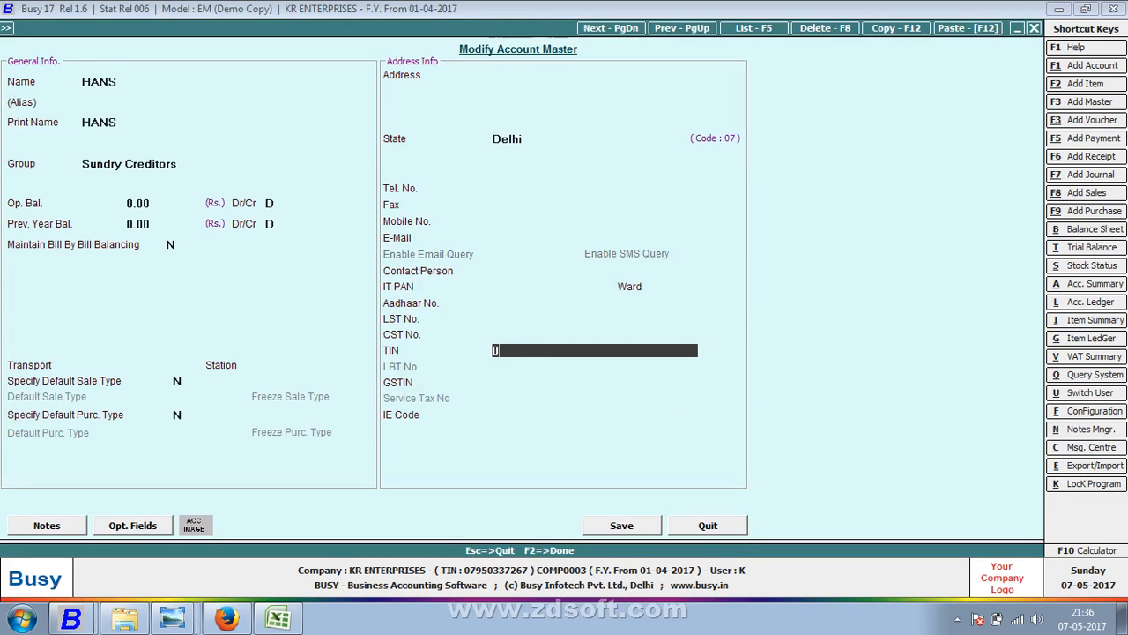
{"action": "key", "text": "Return"}
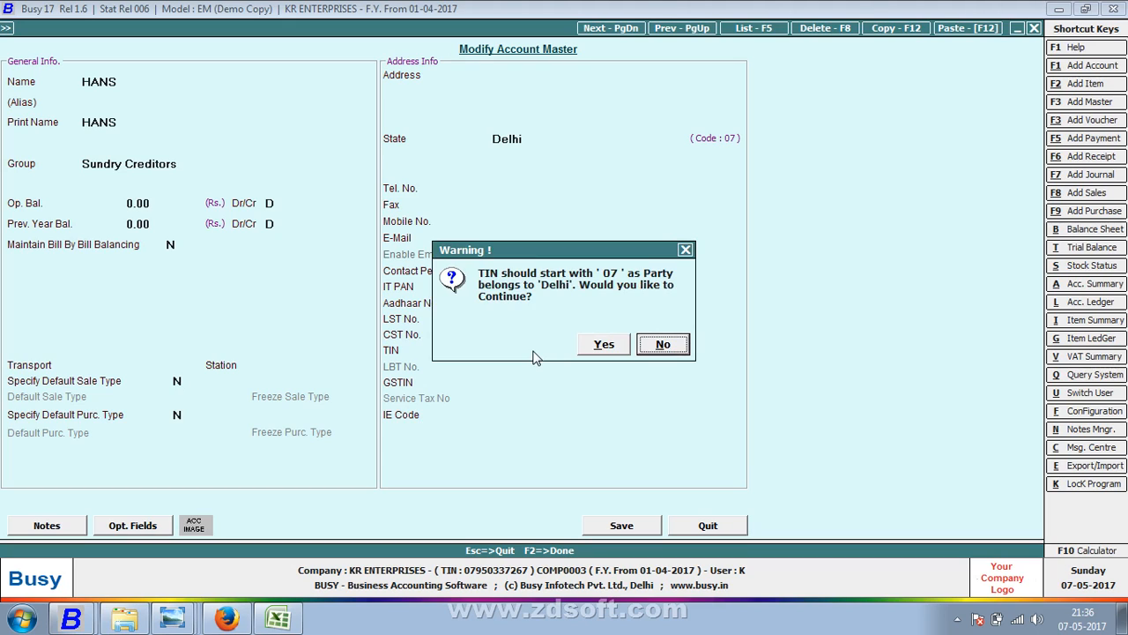
{"action": "key", "text": "Return"}
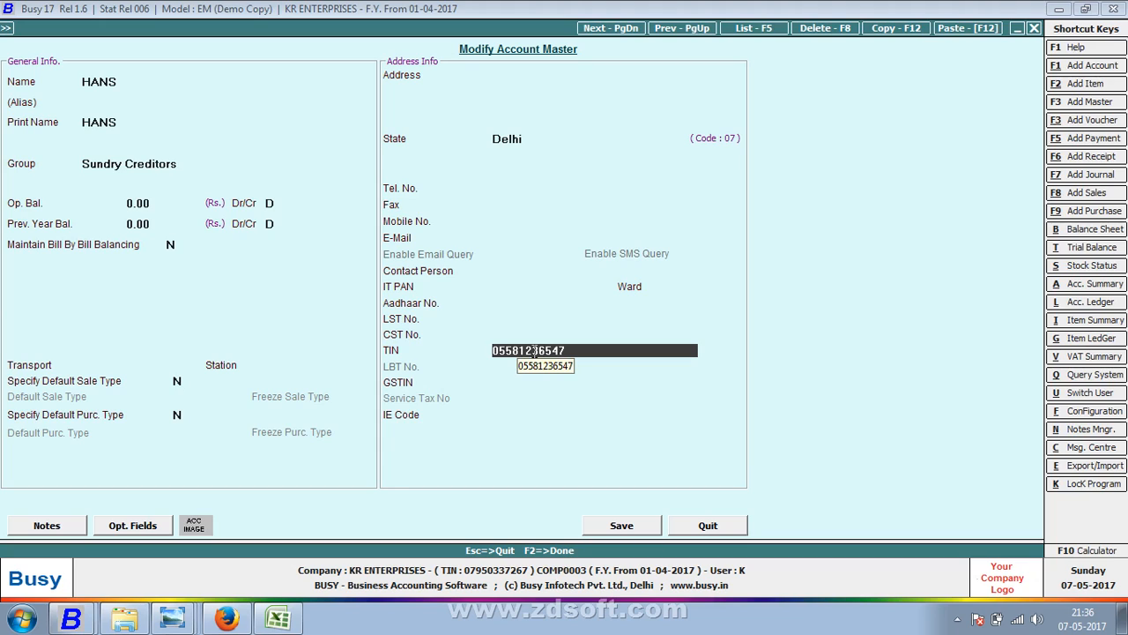
- Set the supplier's state to --Others-- and save the party account
{"action": "key", "text": "Up"}
{"action": "key", "text": "Up"}
{"action": "key", "text": "Up"}
{"action": "key", "text": "Up"}
{"action": "key", "text": "Up"}
{"action": "key", "text": "Up"}
{"action": "key", "text": "Up"}
{"action": "key", "text": "Up"}
{"action": "key", "text": "Up"}
{"action": "key", "text": "Up"}
{"action": "key", "text": "Up"}
{"action": "key", "text": "Up"}
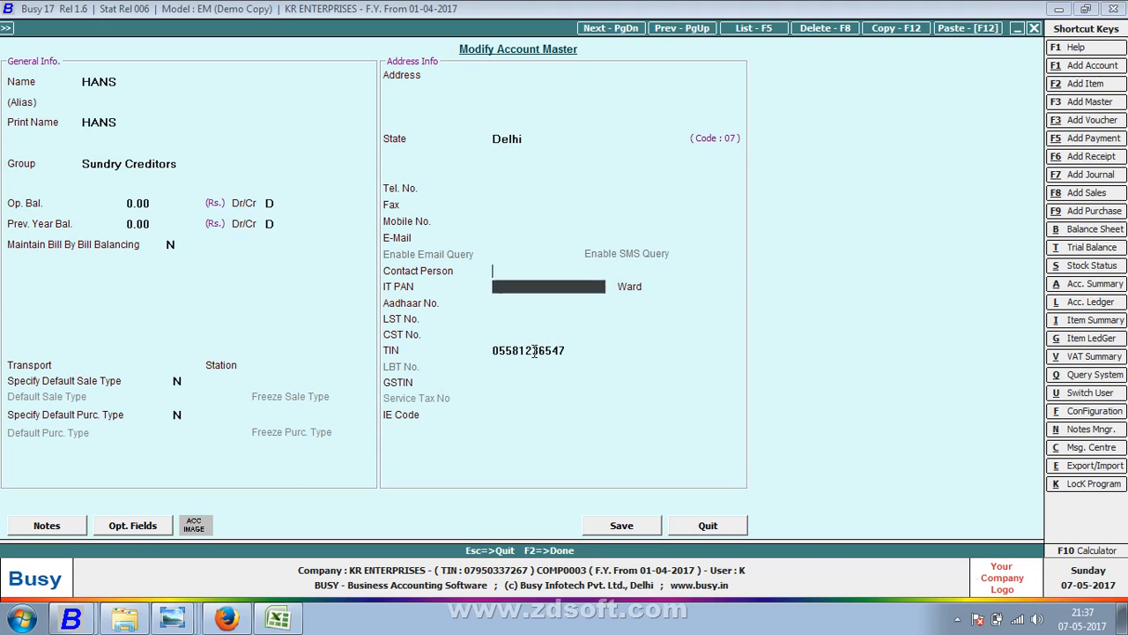
{"action": "key", "text": "Down"}
{"action": "type", "text": "OTHE"}
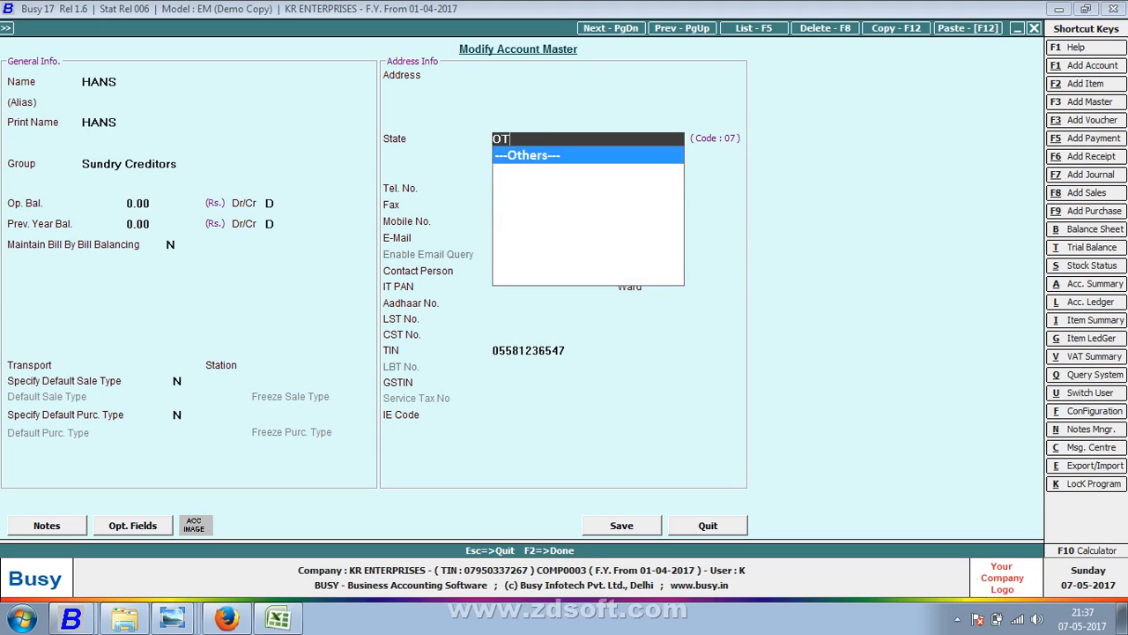
{"action": "key", "text": "Return"}
{"action": "key", "text": "Down"}
{"action": "key", "text": "Down"}
{"action": "key", "text": "Down"}
{"action": "key", "text": "Down"}
{"action": "key", "text": "Down"}
{"action": "key", "text": "Down"}
{"action": "key", "text": "Down"}
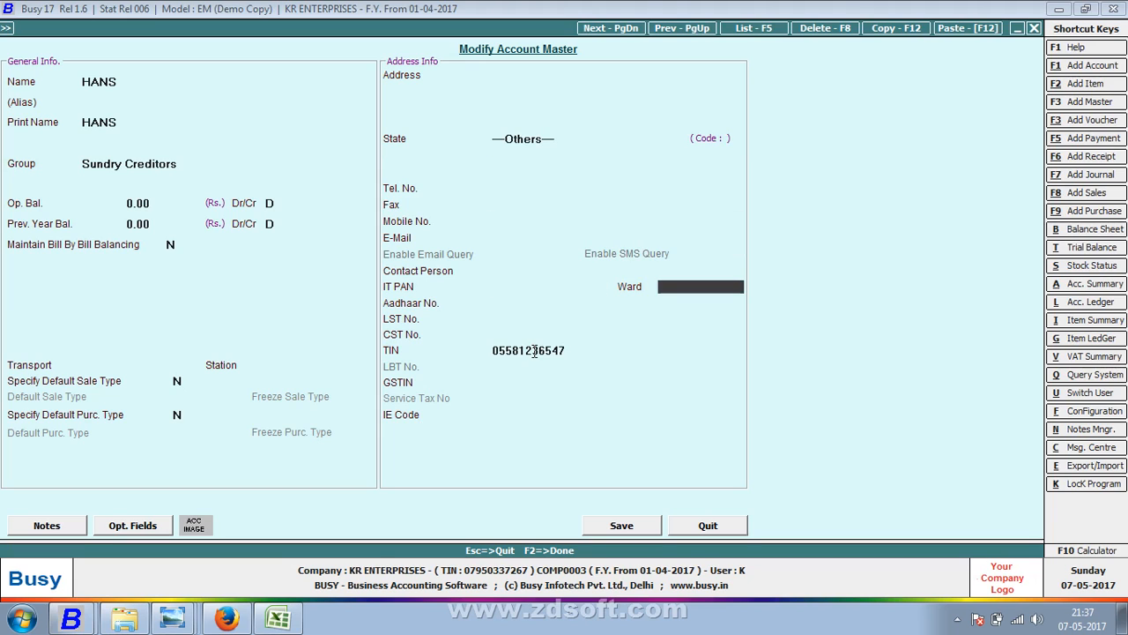
{"action": "key", "text": "Return"}
{"action": "key", "text": "Return"}
{"action": "key", "text": "Return"}
{"action": "key", "text": "Return"}
{"action": "key", "text": "Return"}
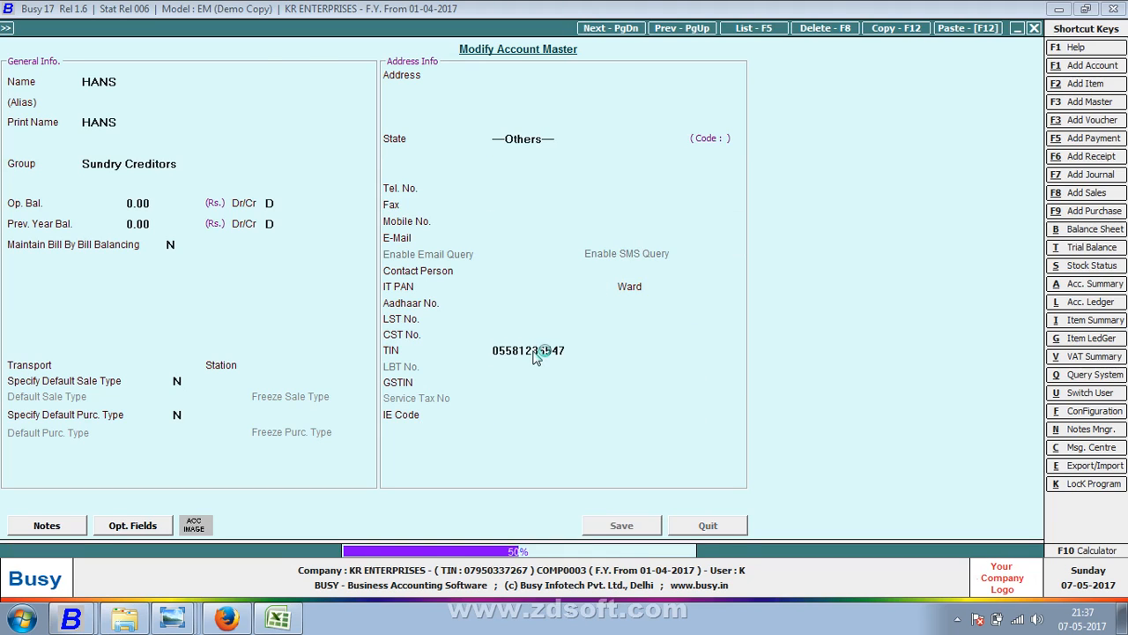
{"action": "key", "text": "Return"}
- Record transporter ANMOL and station KANPUR in the voucher's transport details
{"action": "key", "text": "Return"}
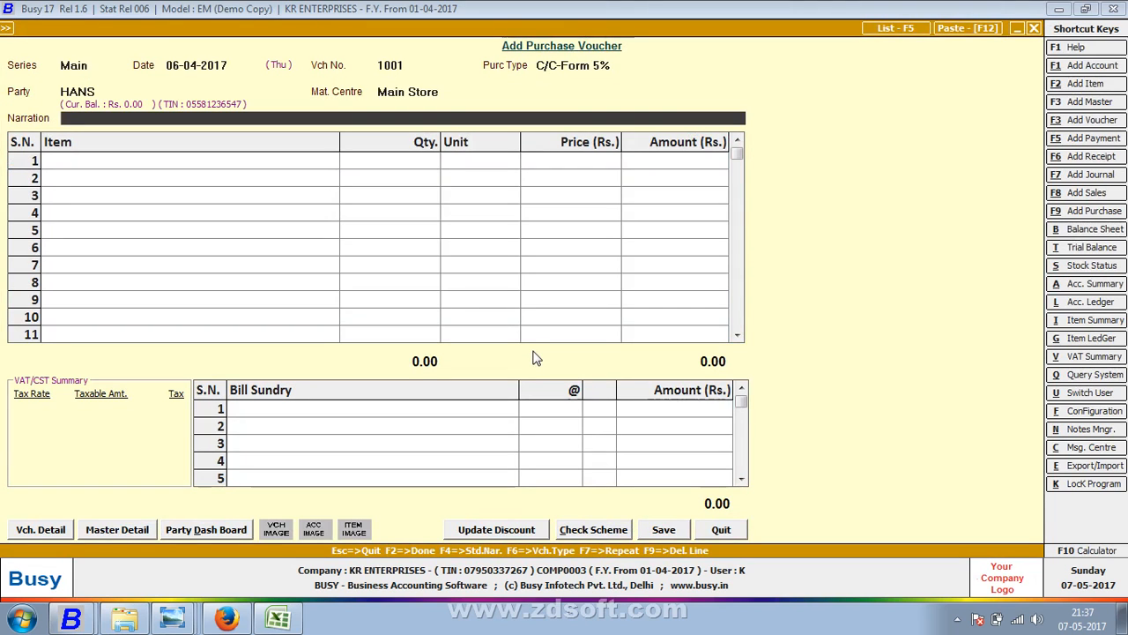
{"action": "key", "text": "Return"}
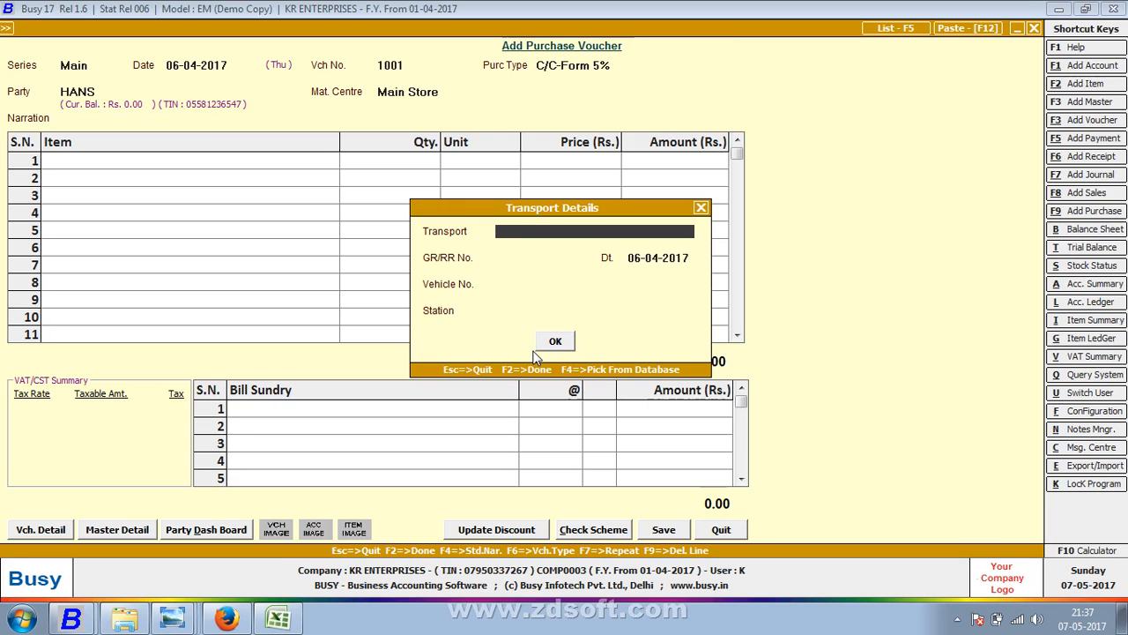
{"action": "type", "text": "ANMOL"}
{"action": "key", "text": "Return"}
{"action": "key", "text": "Return"}
{"action": "key", "text": "Return"}
{"action": "key", "text": "Return"}
{"action": "type", "text": "KANPUR"}
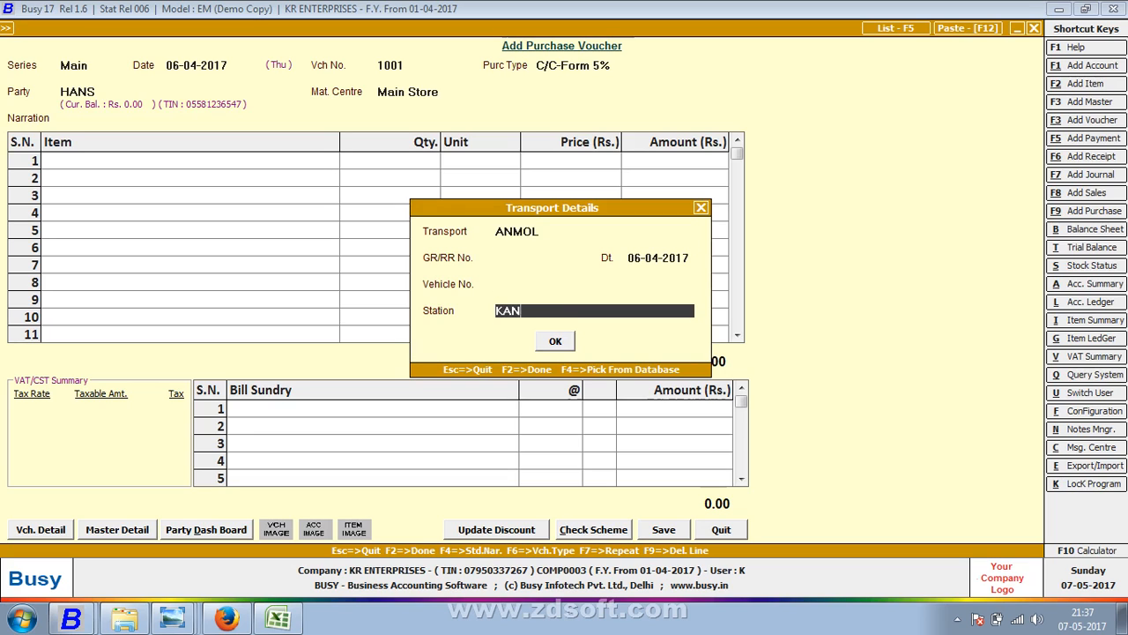
{"action": "key", "text": "Return"}
{"action": "key", "text": "Return"}
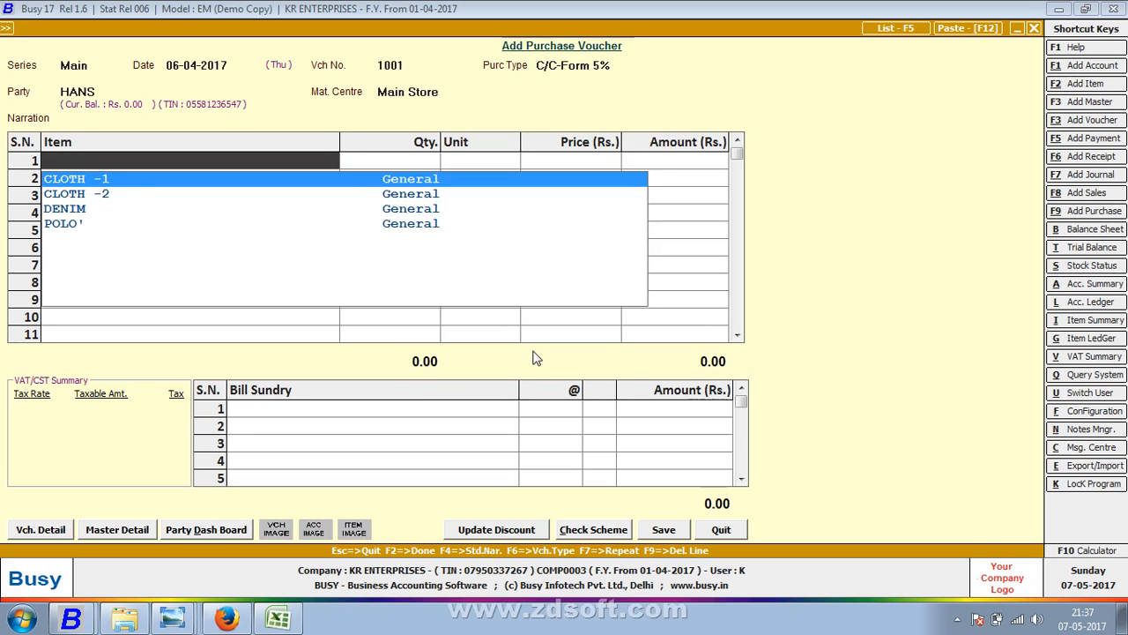
{"action": "key", "text": "F2"}
- Name the new item ZIP 101 in group General with unit Metre
{"action": "type", "text": "ZI"}
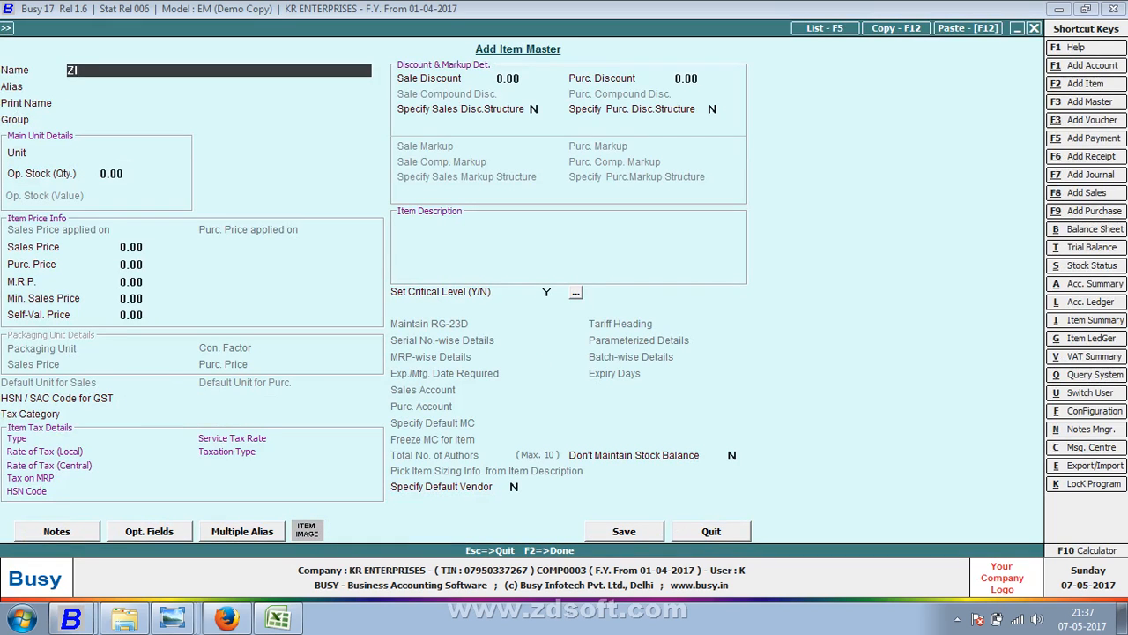
{"action": "type", "text": "P 101"}
{"action": "key", "text": "Return"}
{"action": "key", "text": "Return"}
{"action": "key", "text": "Return"}
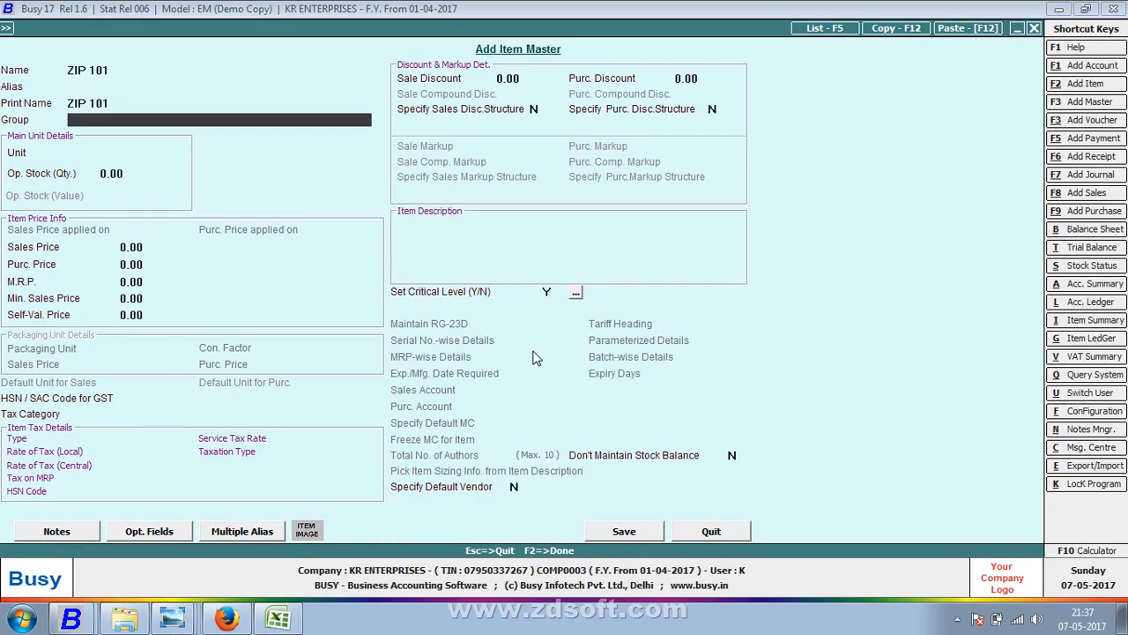
{"action": "key", "text": "Return"}
{"action": "type", "text": "M"}
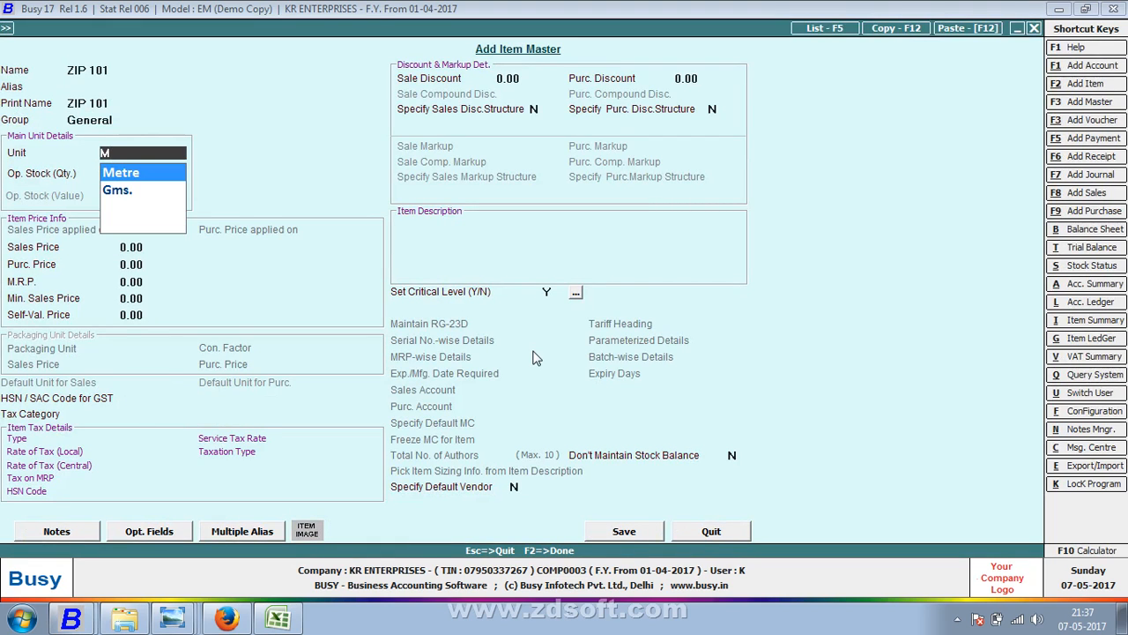
{"action": "key", "text": "Return"}
{"action": "key", "text": "Return"}
{"action": "key", "text": "Return"}
{"action": "key", "text": "Return"}
{"action": "key", "text": "Return"}
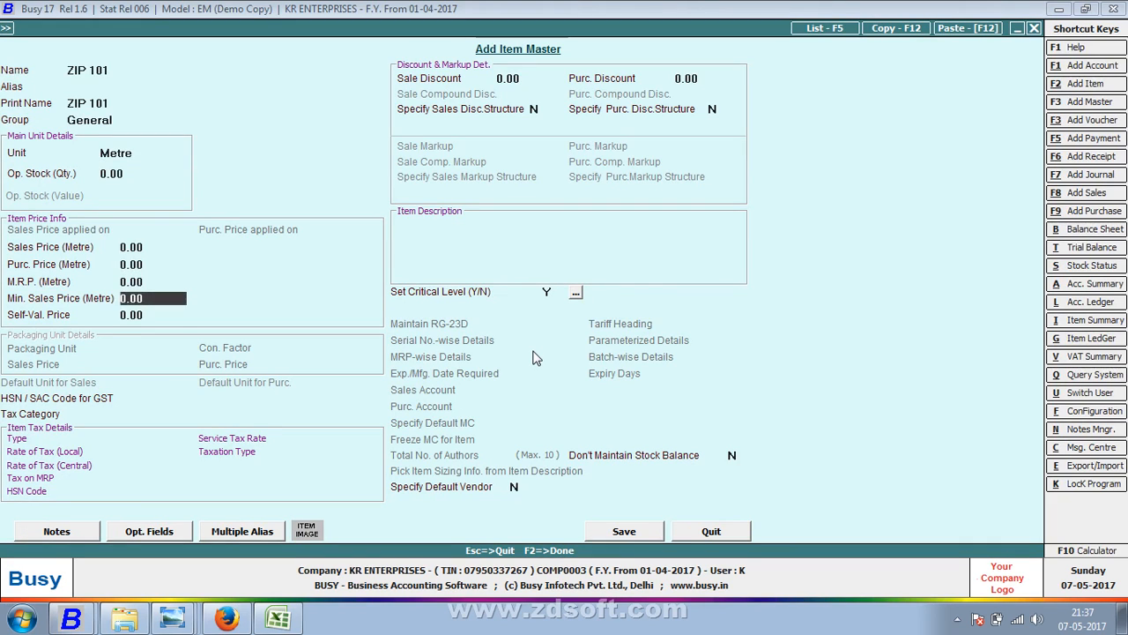
{"action": "key", "text": "Return"}
{"action": "key", "text": "Return"}
{"action": "key", "text": "Return"}
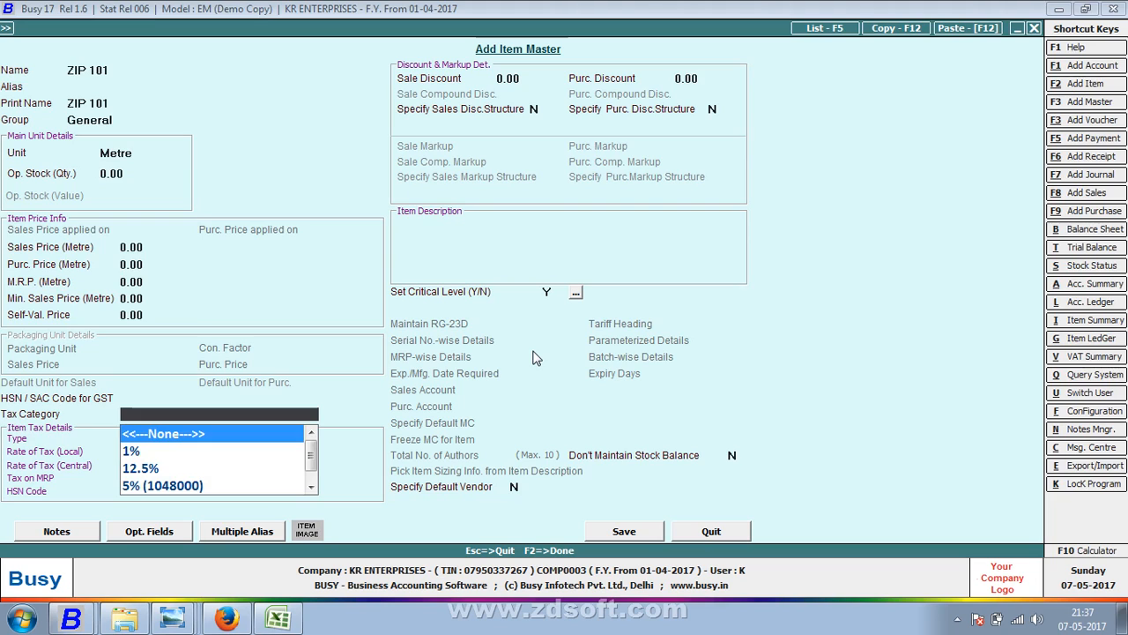
- Assign ZIP 101 the 5% tax category and save the item master
{"action": "key", "text": "Down"}
{"action": "key", "text": "Return"}
{"action": "key", "text": "Up"}
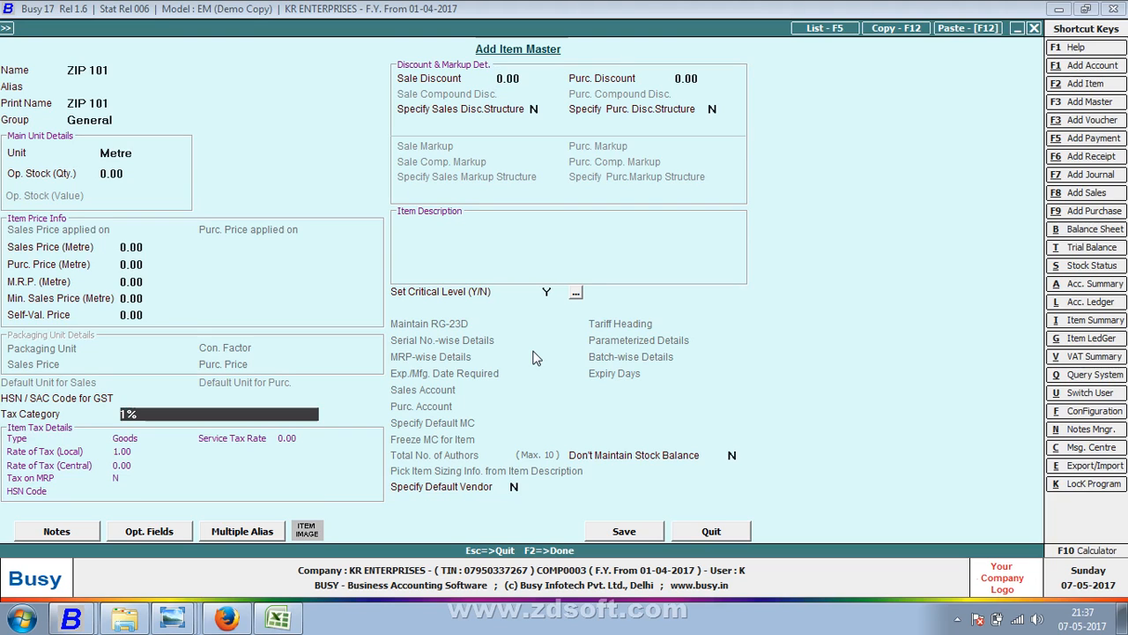
{"action": "type", "text": "5"}
{"action": "key", "text": "Return"}
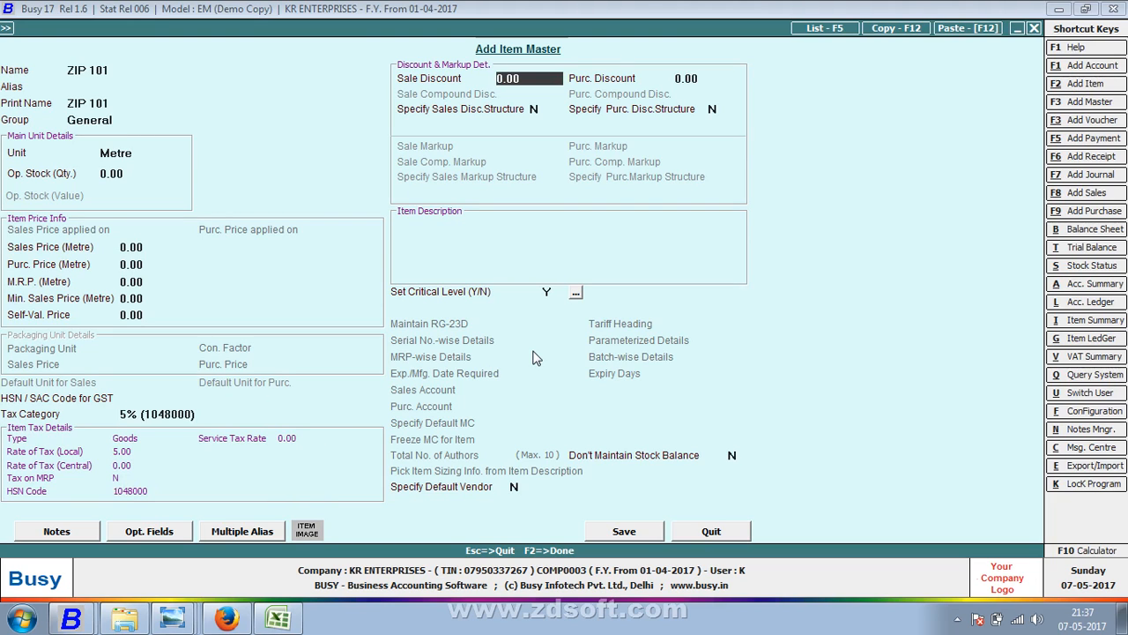
{"action": "key", "text": "F2"}
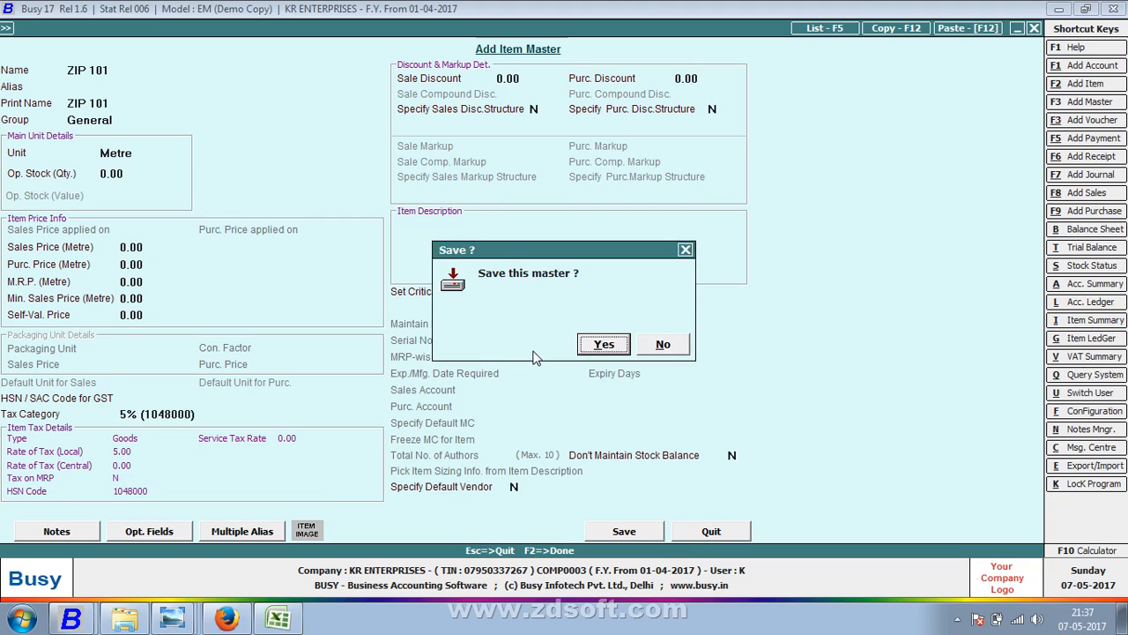
{"action": "key", "text": "Return"}
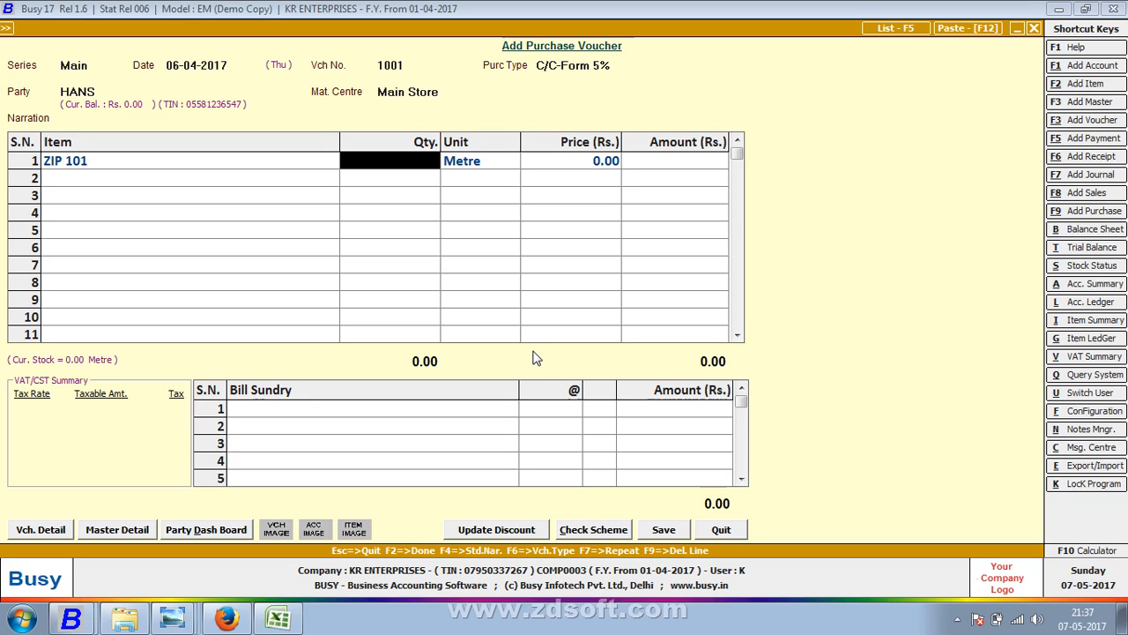
- Enter 110 Metre of ZIP 101 with Central Sales Tax sundry and save voucher 1001
{"action": "key", "text": "alt+Tab"}
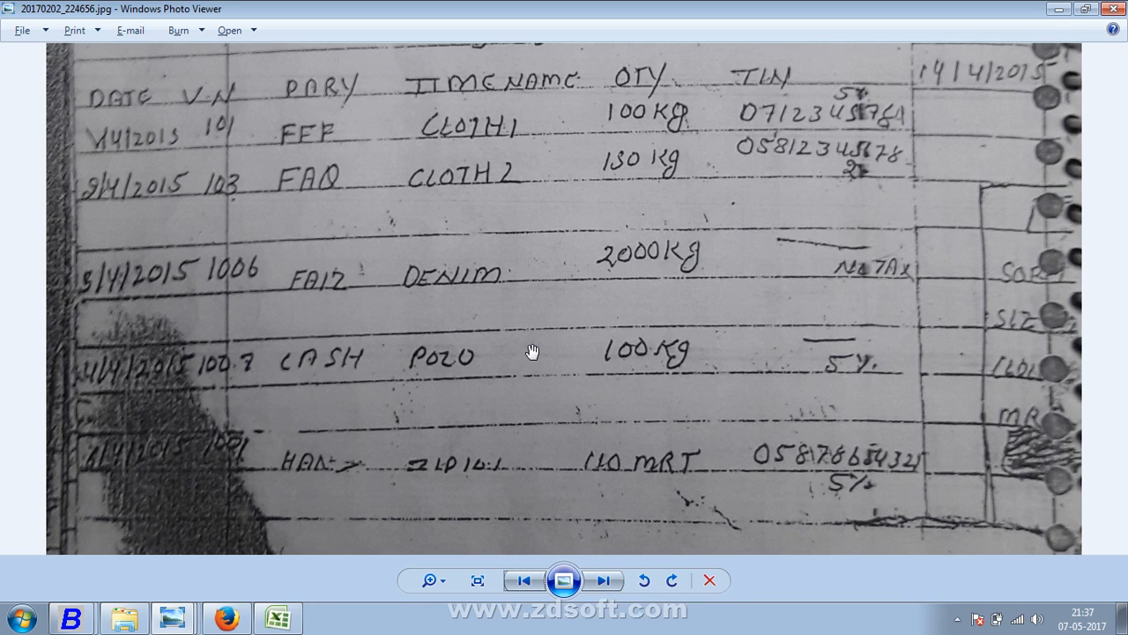
{"action": "key", "text": "alt+Tab"}
{"action": "type", "text": "110"}
{"action": "key", "text": "Return"}
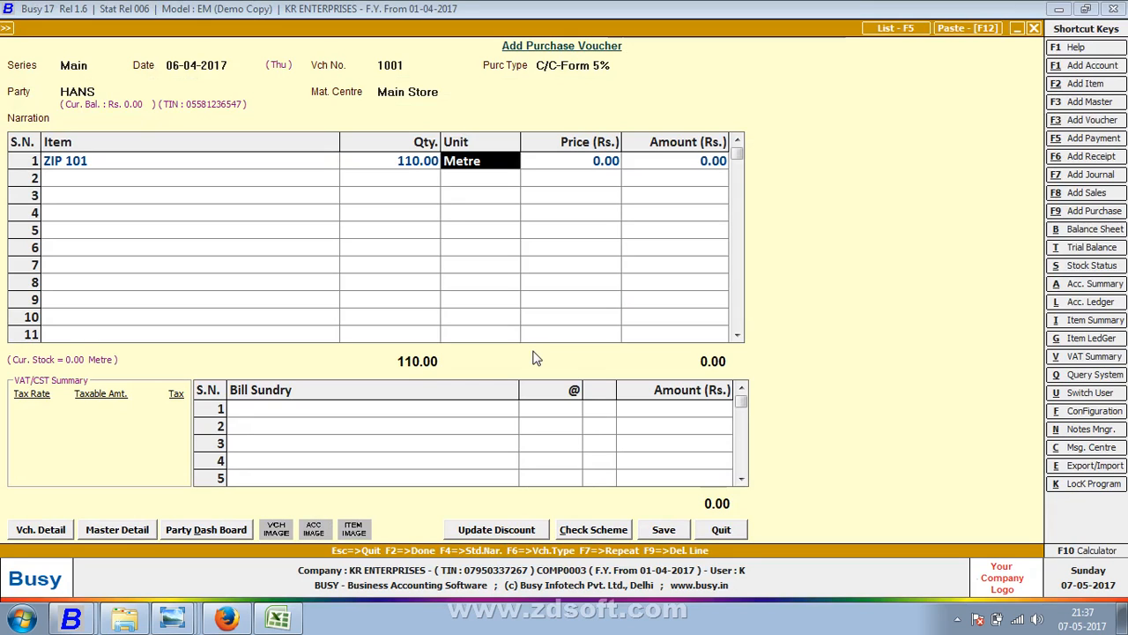
{"action": "key", "text": "Tab"}
{"action": "type", "text": "c"}
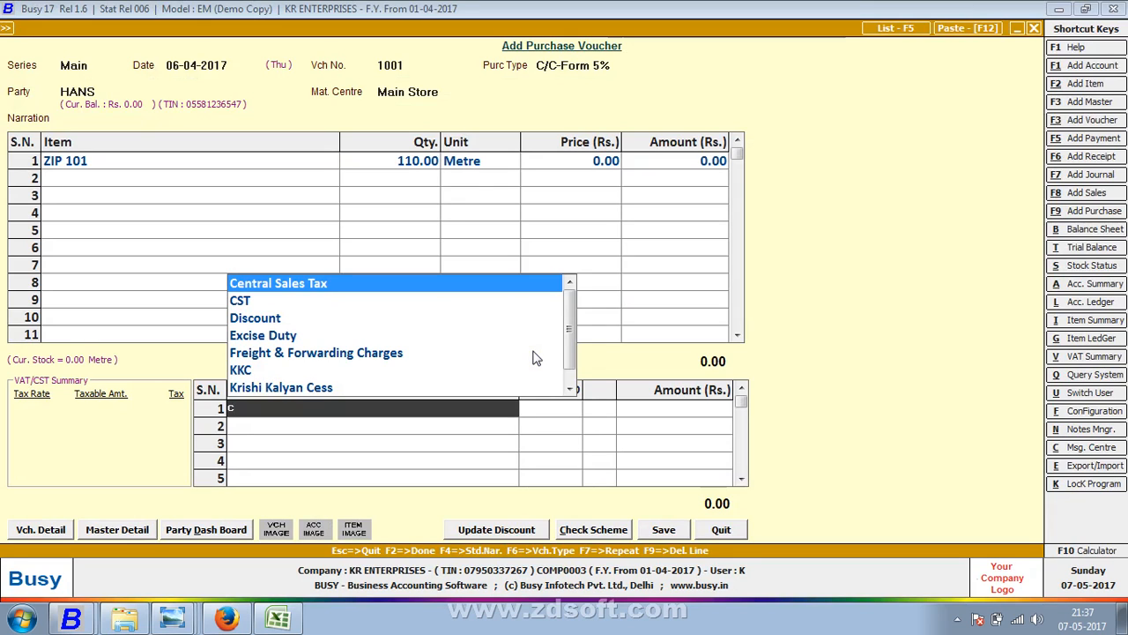
{"action": "key", "text": "Return"}
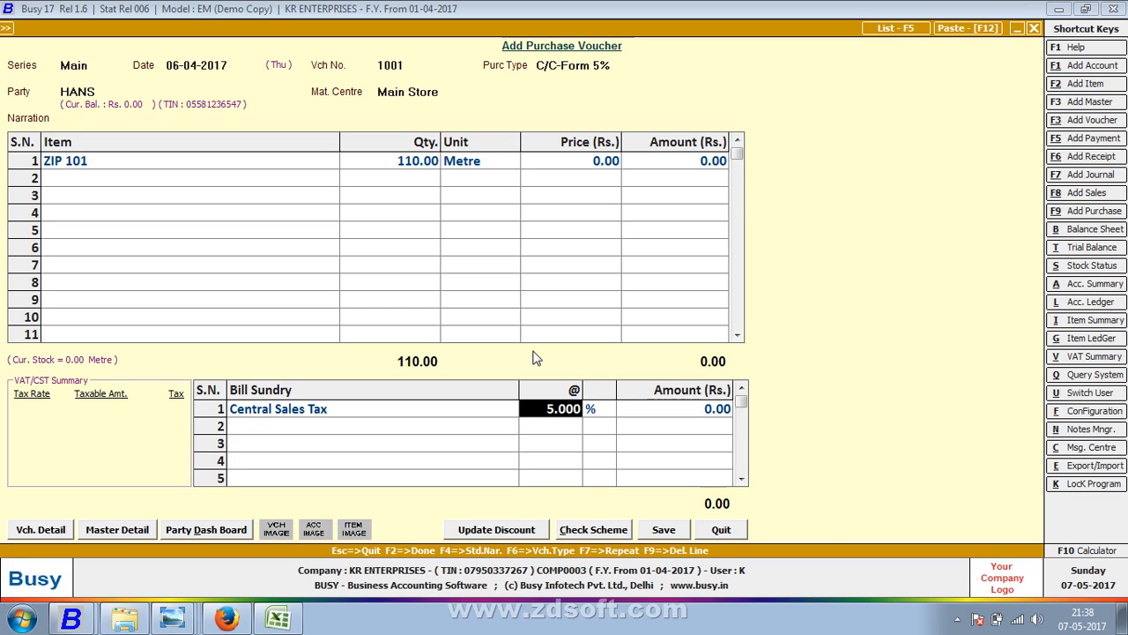
{"action": "key", "text": "Return"}
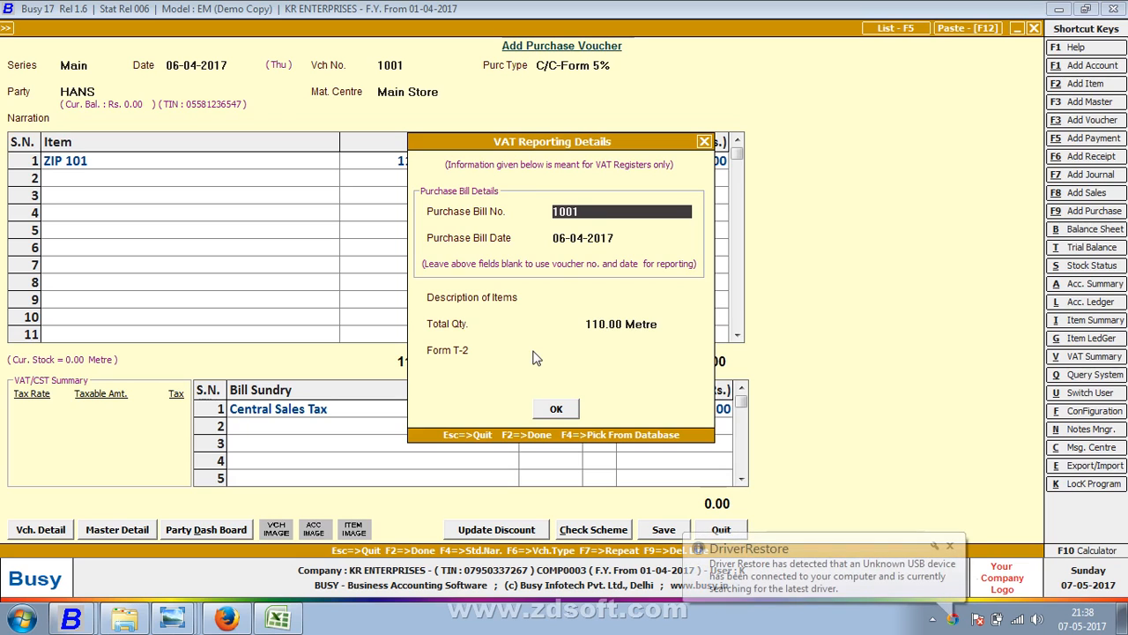
{"action": "key", "text": "F2"}
{"action": "key", "text": "Return"}
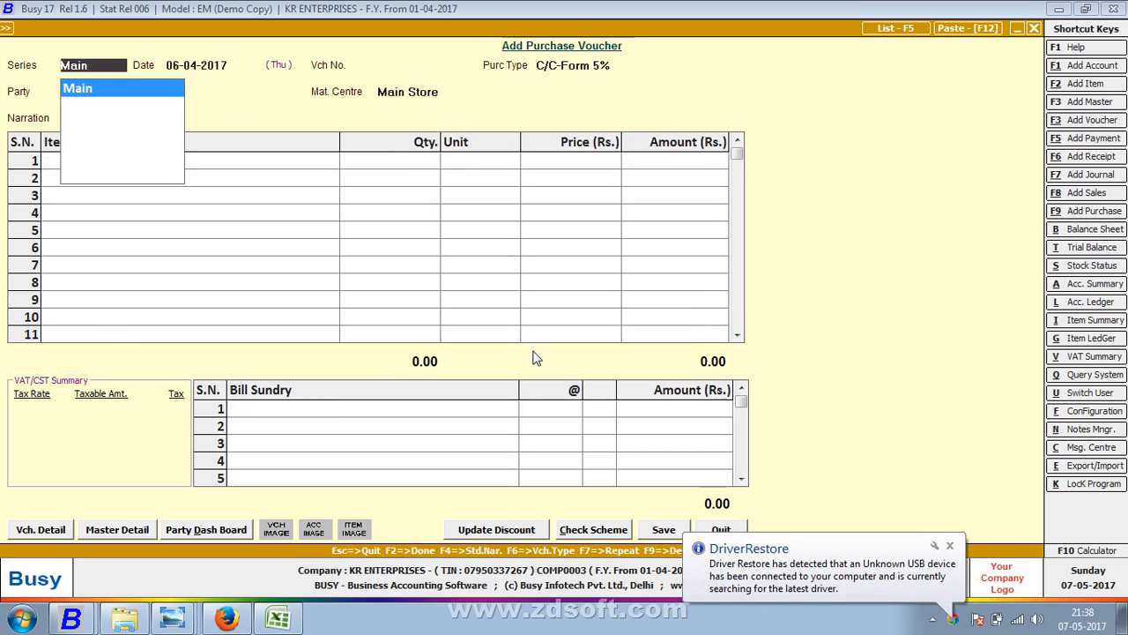
{"action": "key", "text": "Escape"}
{"action": "key", "text": "Escape"}
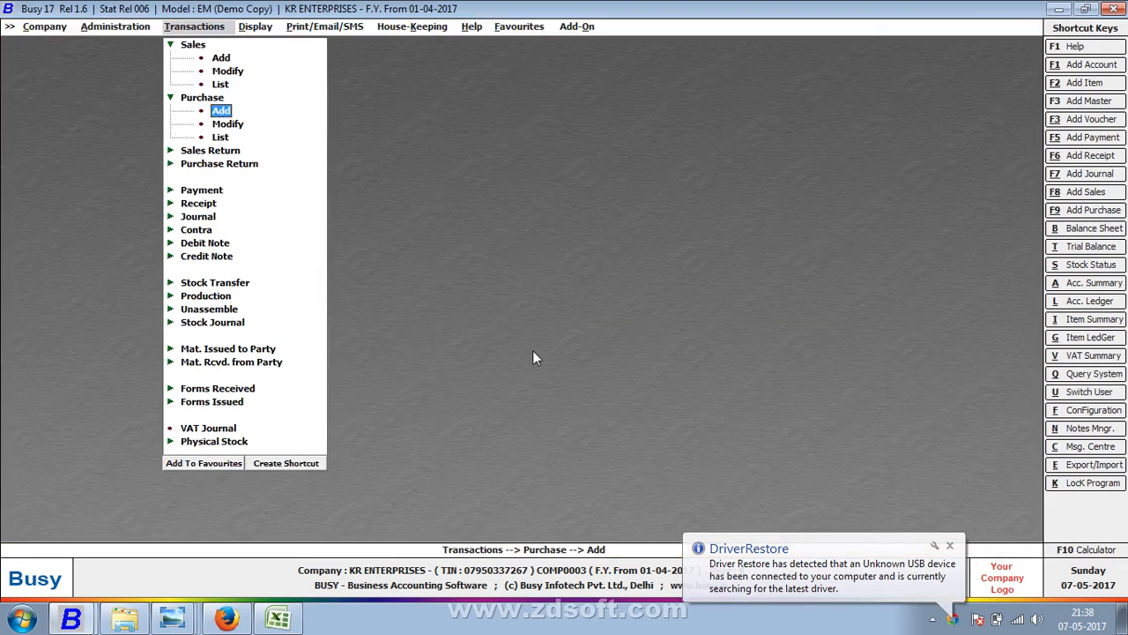
- Open Sales > Add from the Transactions menu to begin a sales voucher
{"action": "key", "text": "Up"}
{"action": "key", "text": "Up"}
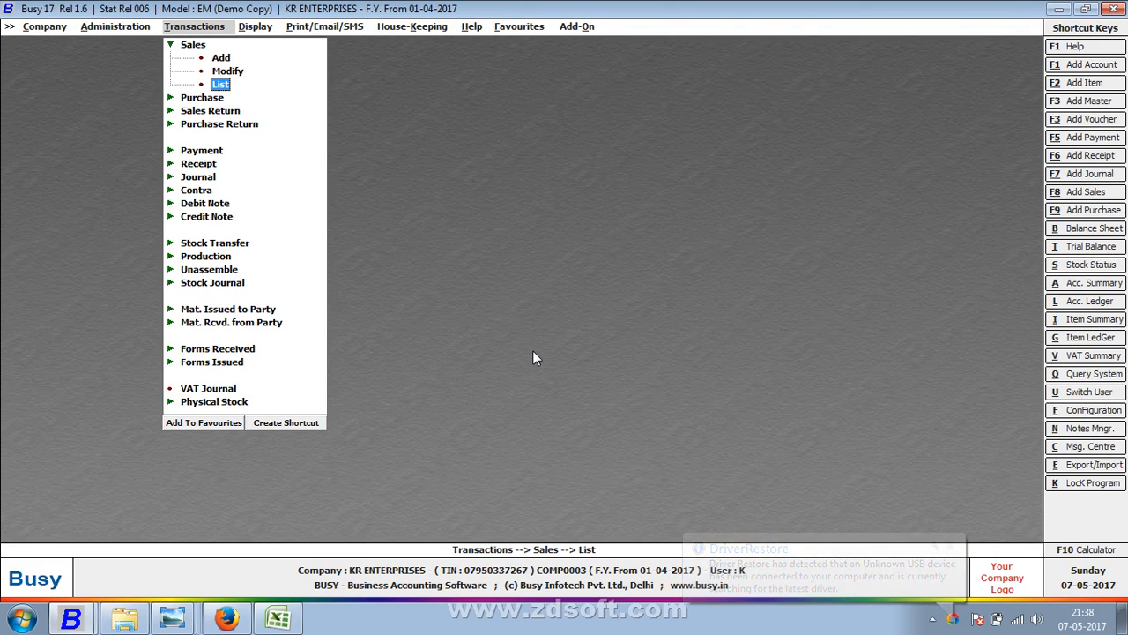
{"action": "key", "text": "Escape"}
{"action": "key", "text": "Return"}
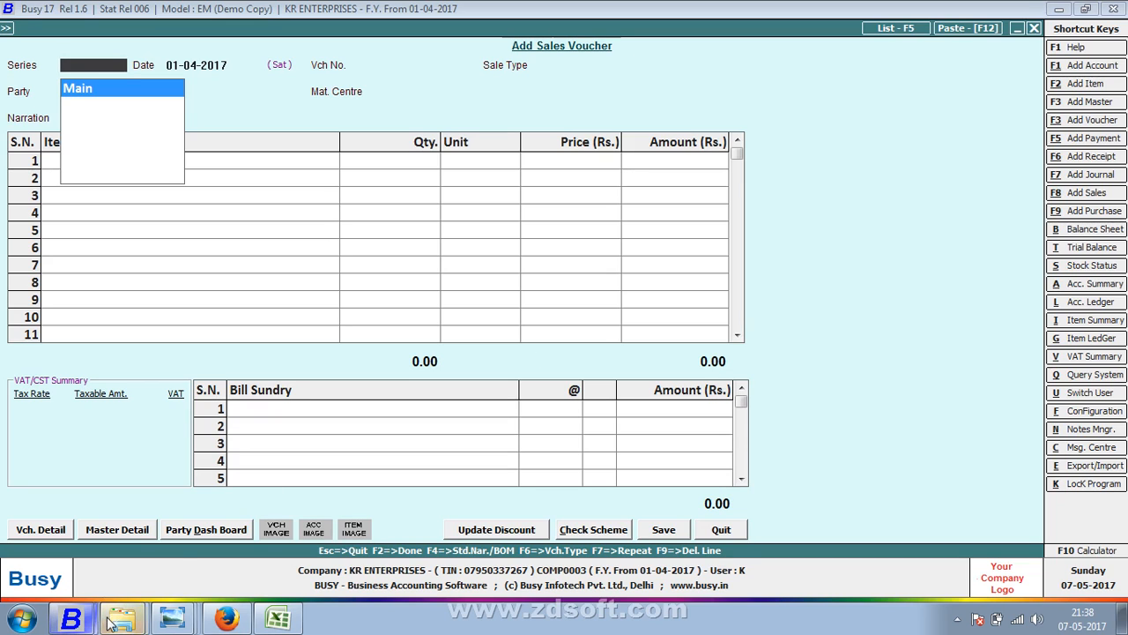
- Close the .NET Framework window and dismiss the phone's AutoPlay dialog
{"action": "mouse_move", "coordinate": [124, 619]}
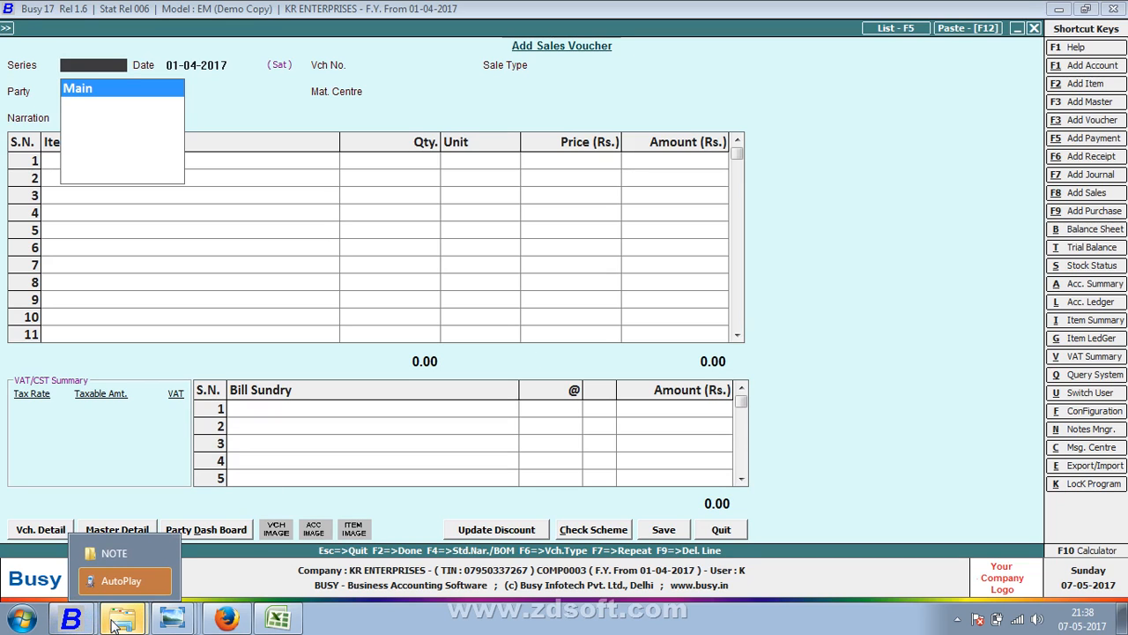
{"action": "left_click", "coordinate": [134, 579]}
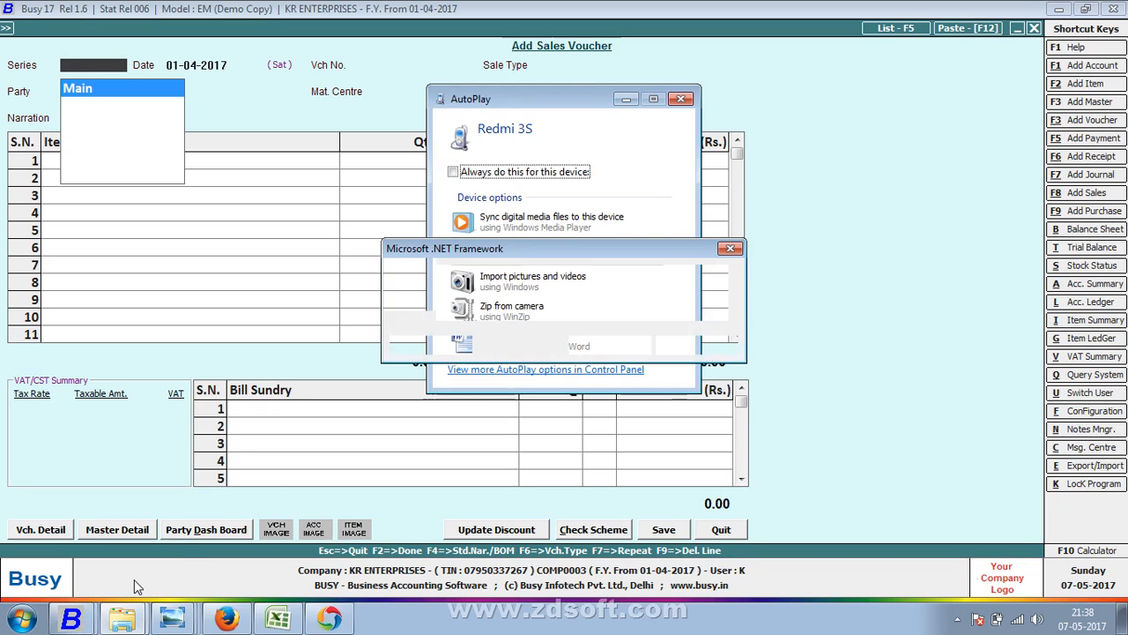
{"action": "left_click", "coordinate": [730, 249]}
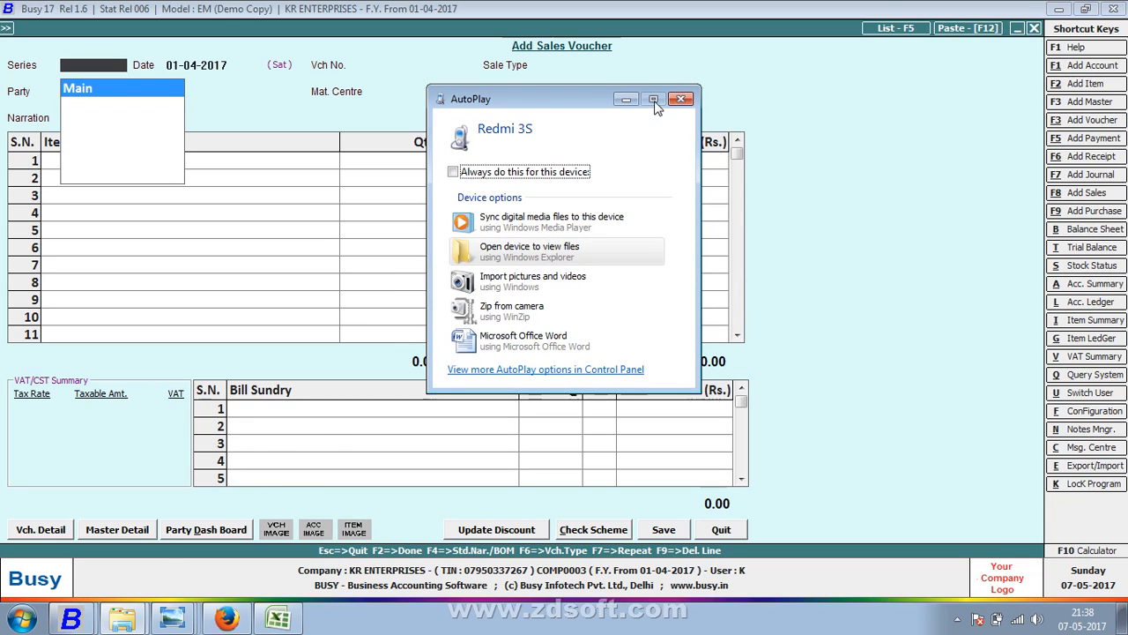
{"action": "left_click", "coordinate": [680, 99]}
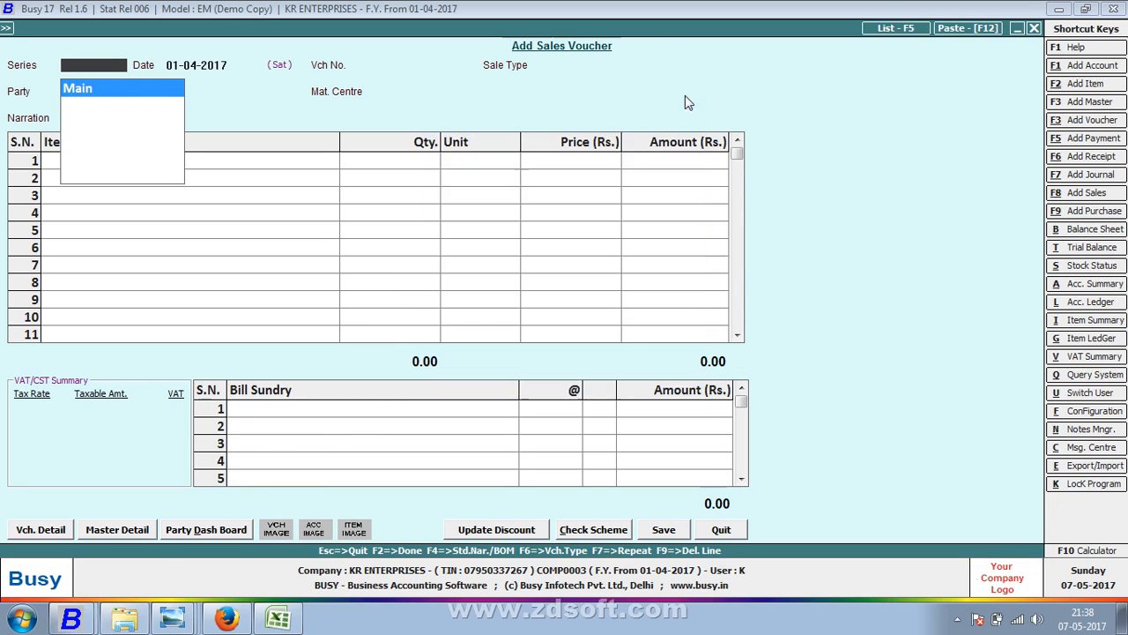
{"action": "left_click", "coordinate": [124, 619]}
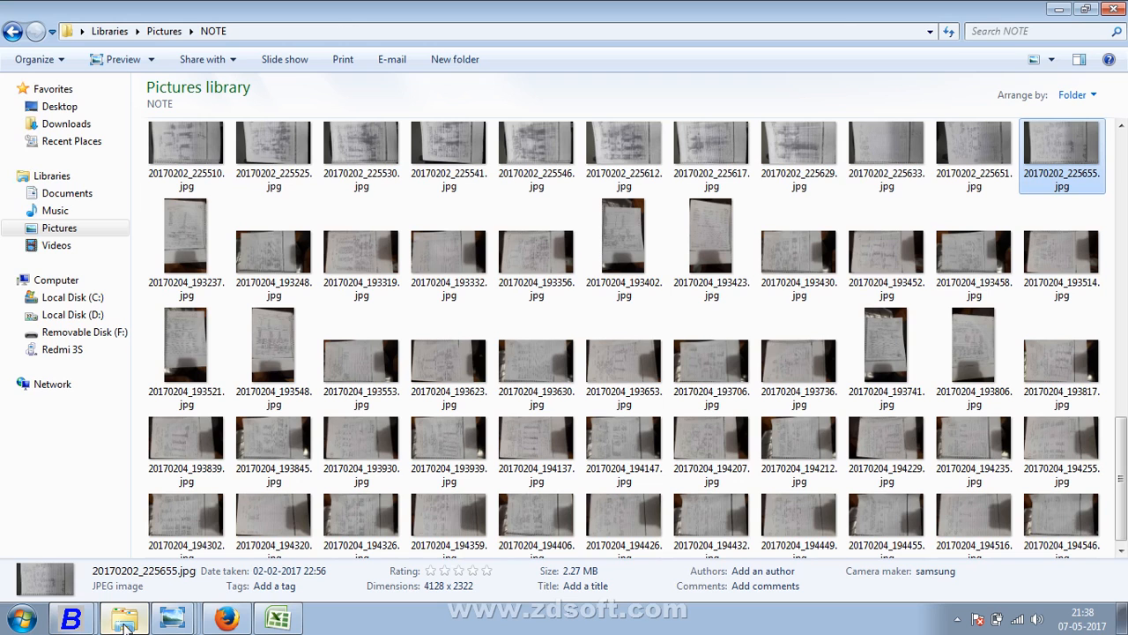
{"action": "left_click", "coordinate": [56, 245]}
{"action": "double_click", "coordinate": [363, 172]}
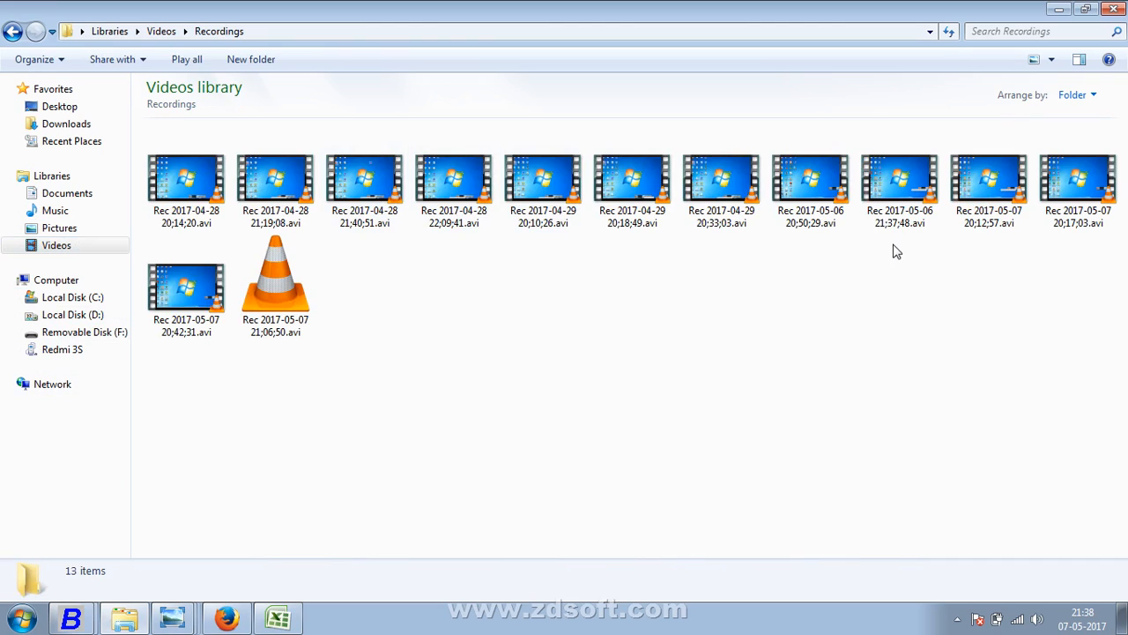
{"action": "left_click", "coordinate": [1026, 221]}
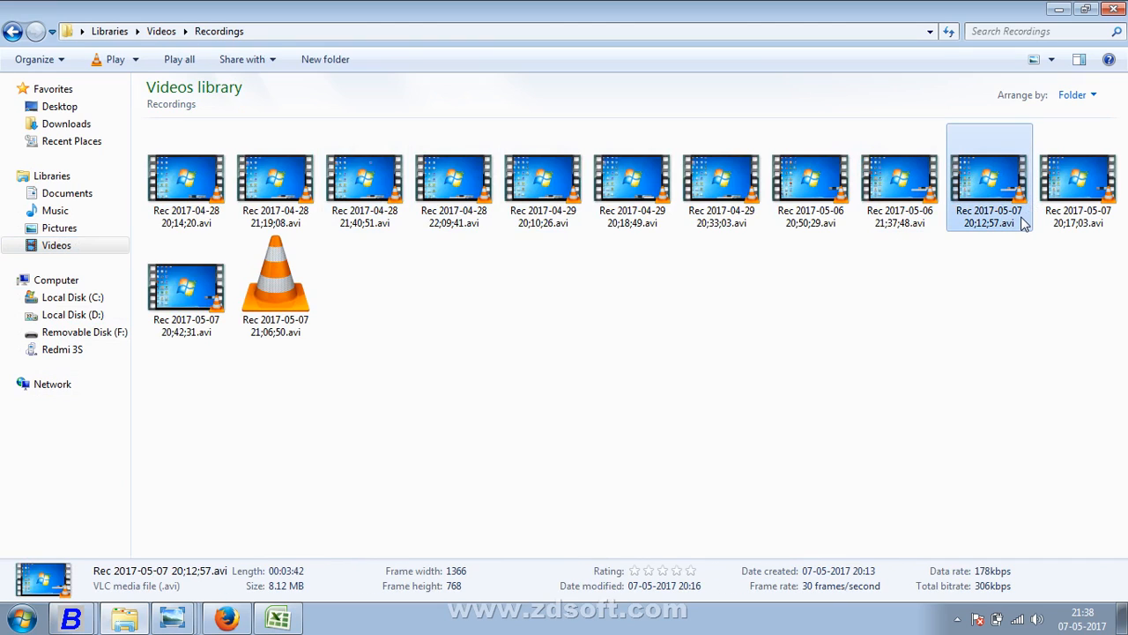
{"action": "left_click", "coordinate": [1074, 220]}
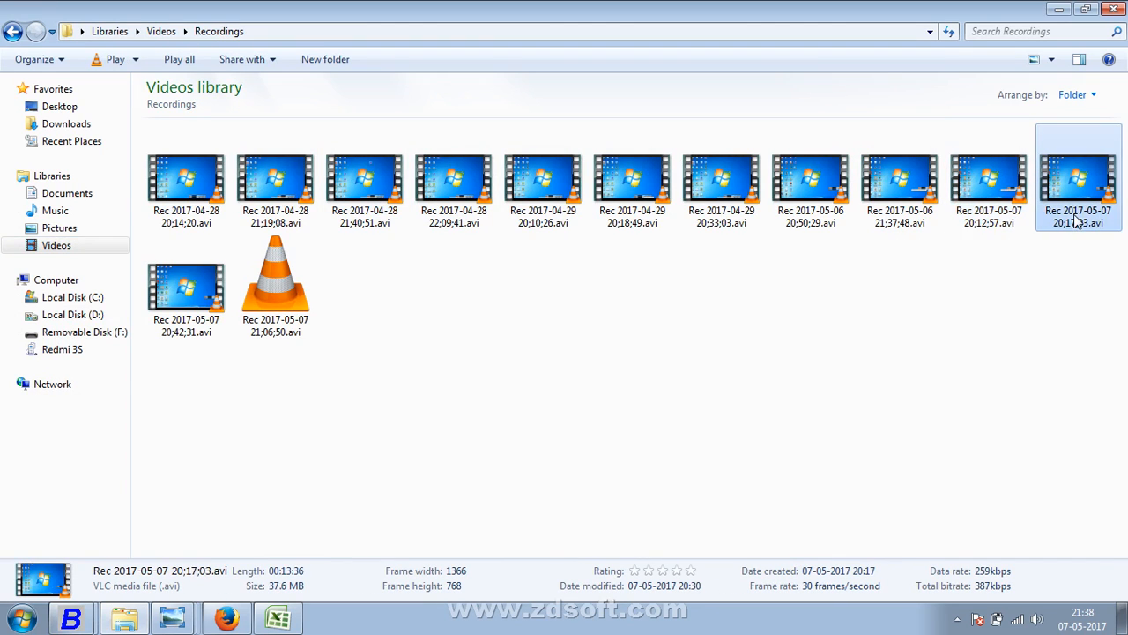
{"action": "right_click", "coordinate": [1073, 220]}
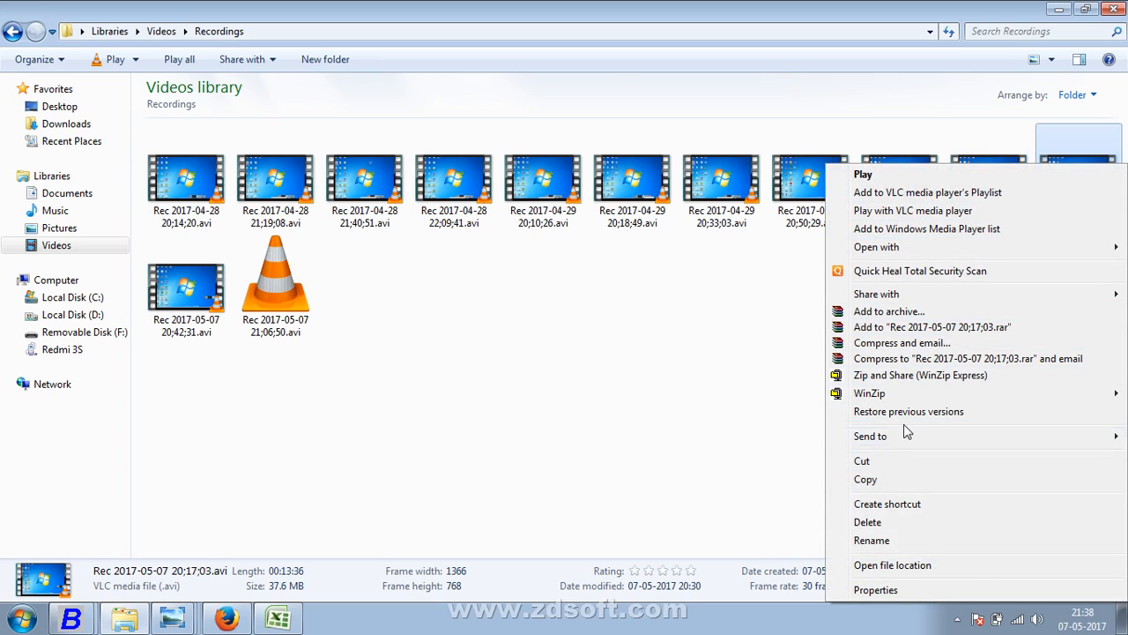
{"action": "mouse_move", "coordinate": [908, 440]}
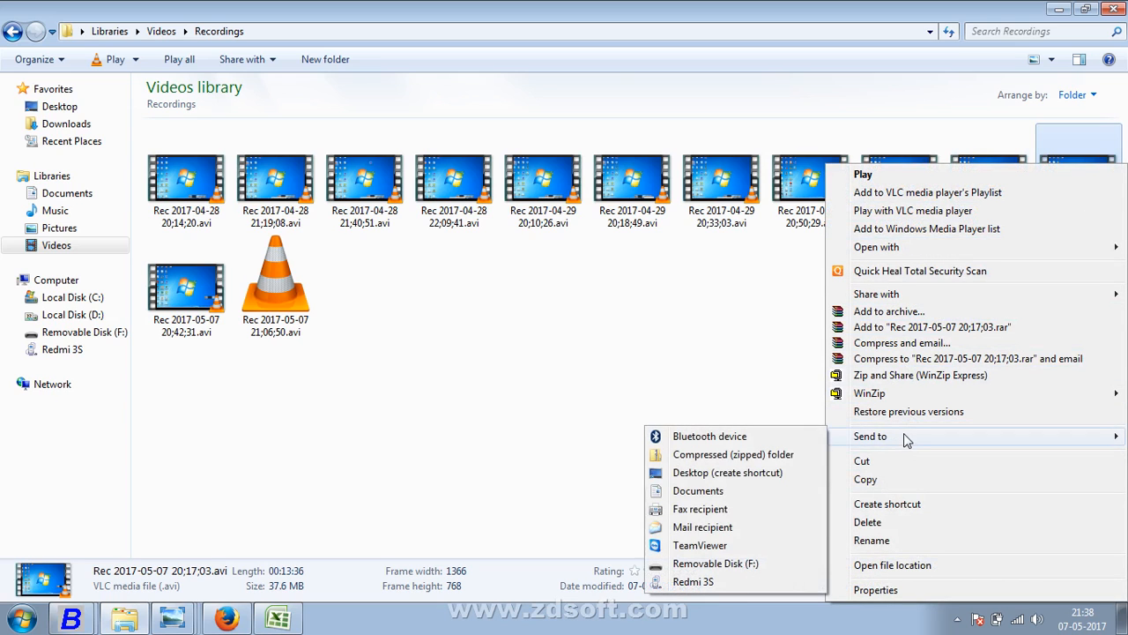
{"action": "left_click", "coordinate": [745, 582]}
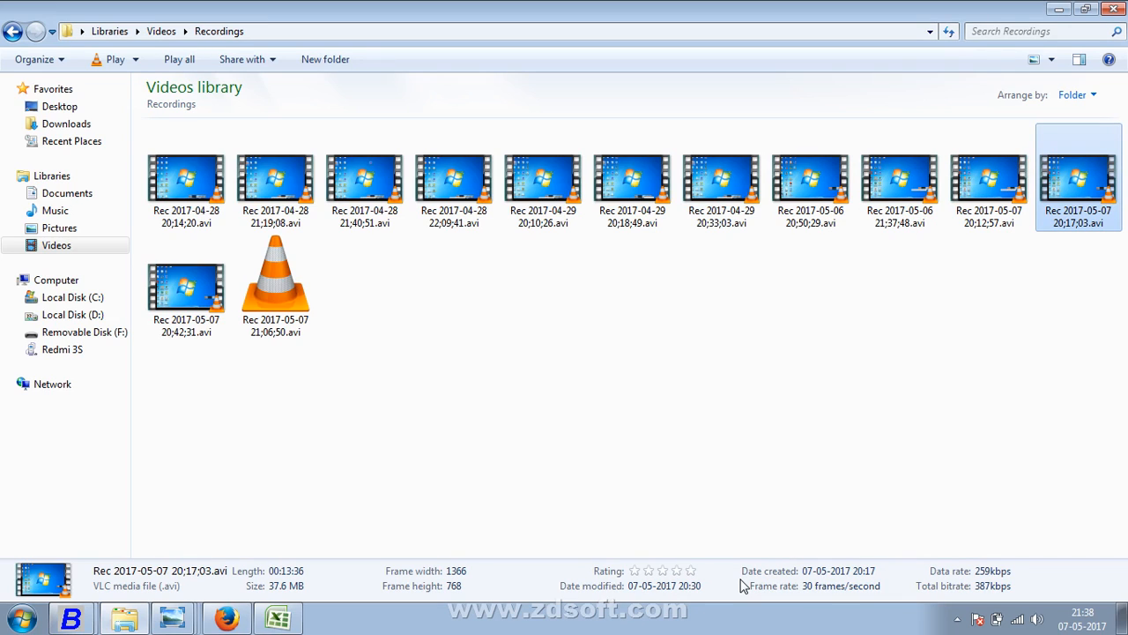
- Confirm copying to the Redmi 3S, replace the existing file, and minimize Explorer
{"action": "right_click", "coordinate": [1074, 178]}
{"action": "left_click", "coordinate": [468, 349]}
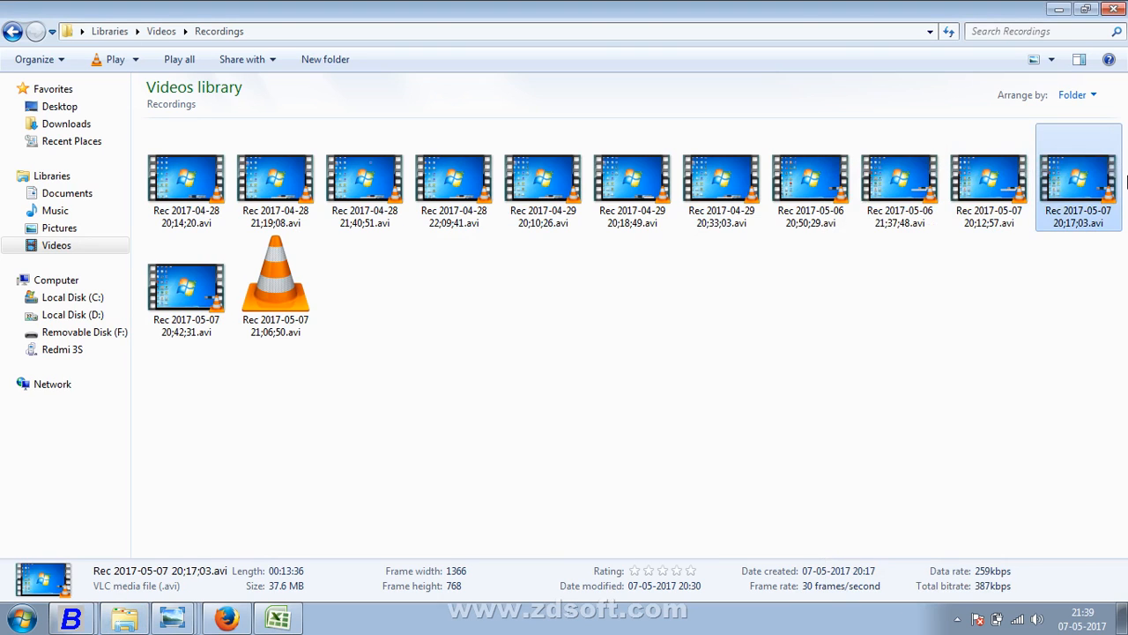
{"action": "right_click", "coordinate": [1083, 201]}
{"action": "mouse_move", "coordinate": [891, 435]}
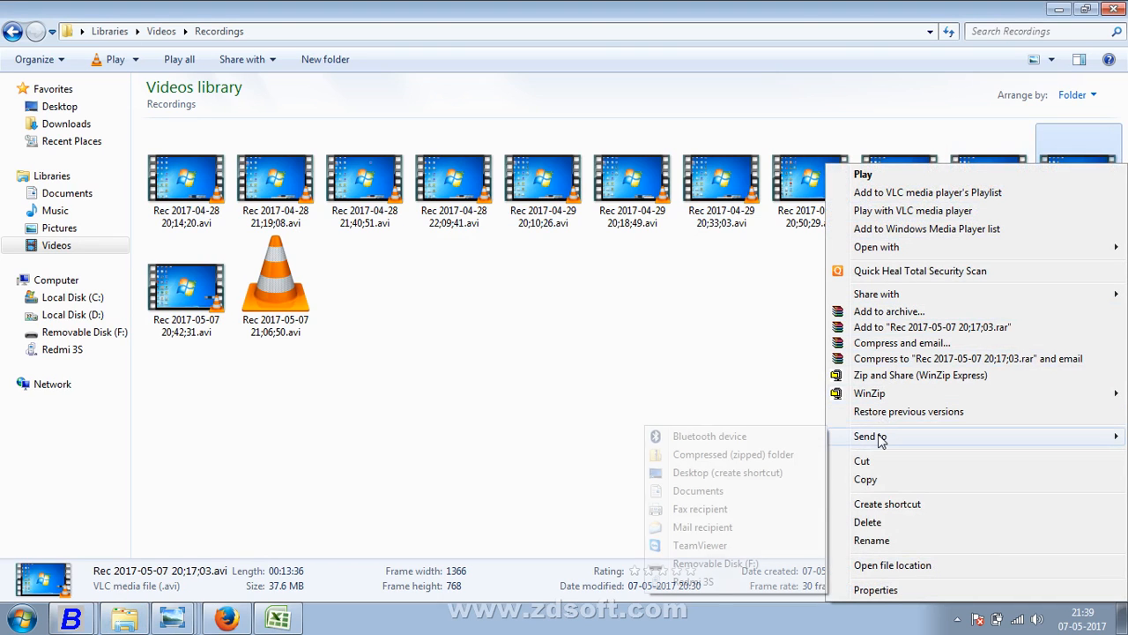
{"action": "left_click", "coordinate": [705, 582]}
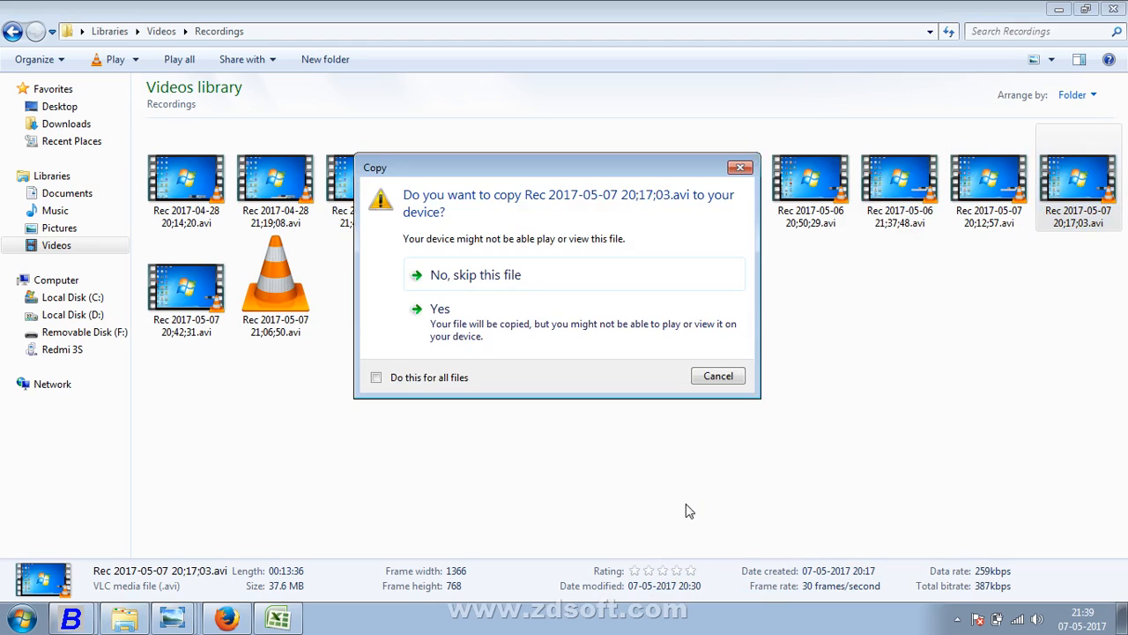
{"action": "left_click", "coordinate": [454, 347]}
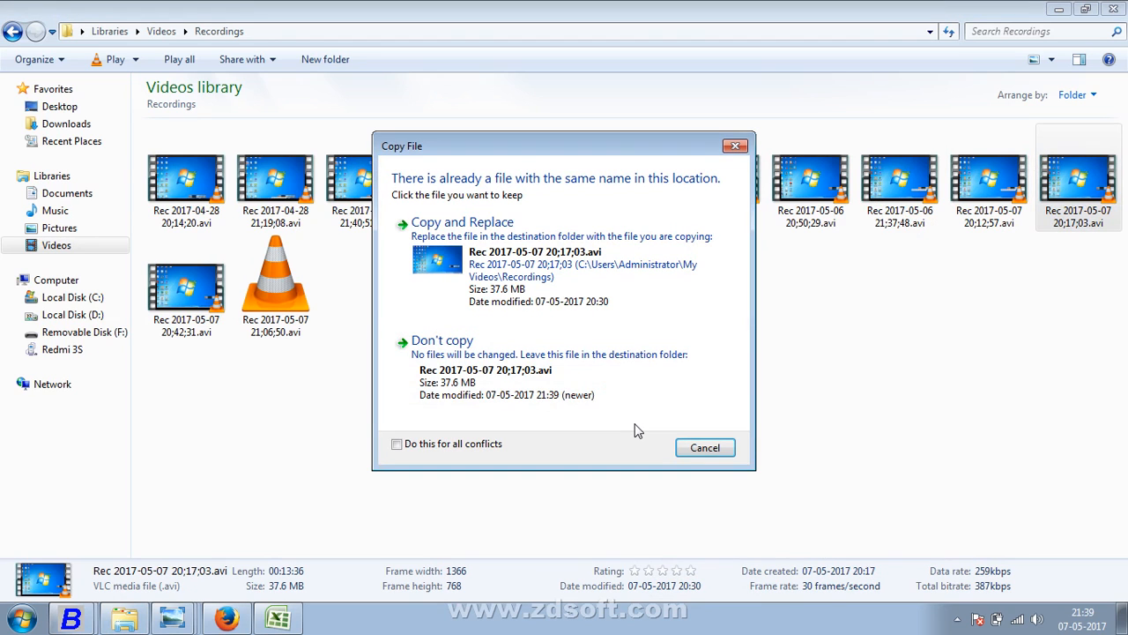
{"action": "left_click", "coordinate": [605, 304]}
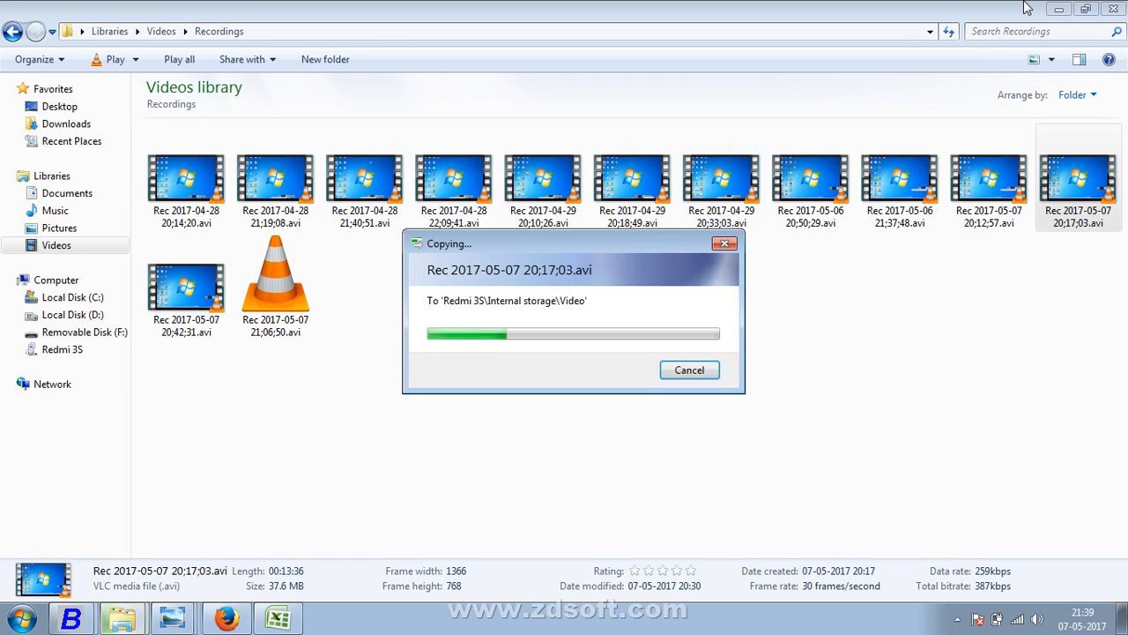
{"action": "left_click", "coordinate": [1058, 9]}
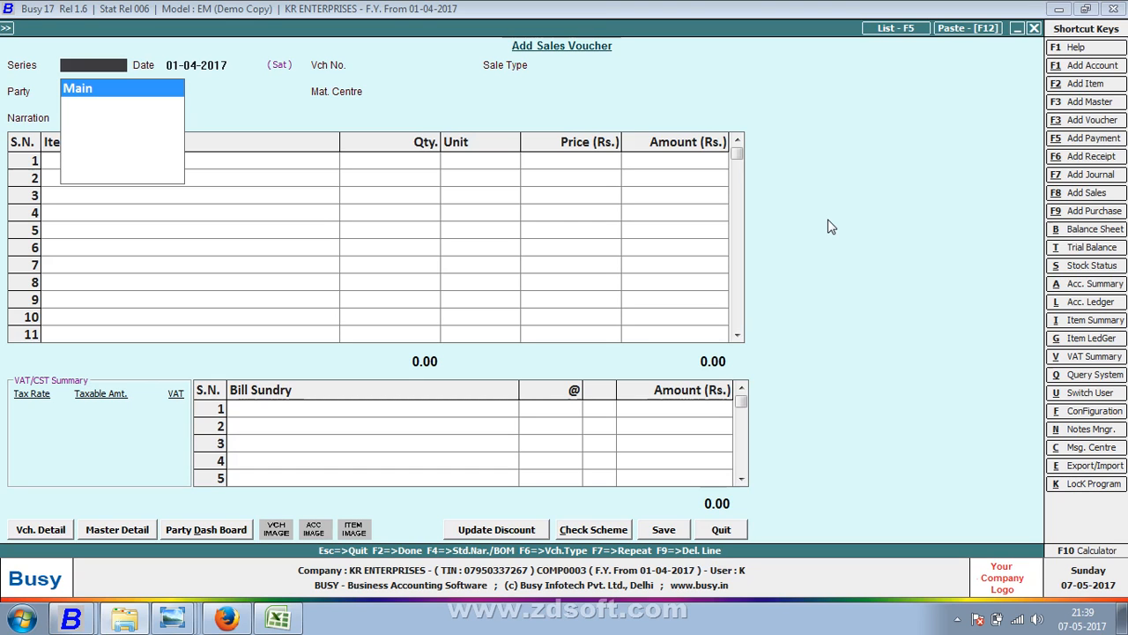
- Return to the Busy sales voucher and open Vch. Configuration from the Vch. Detail options
{"action": "key", "text": "alt+Tab"}
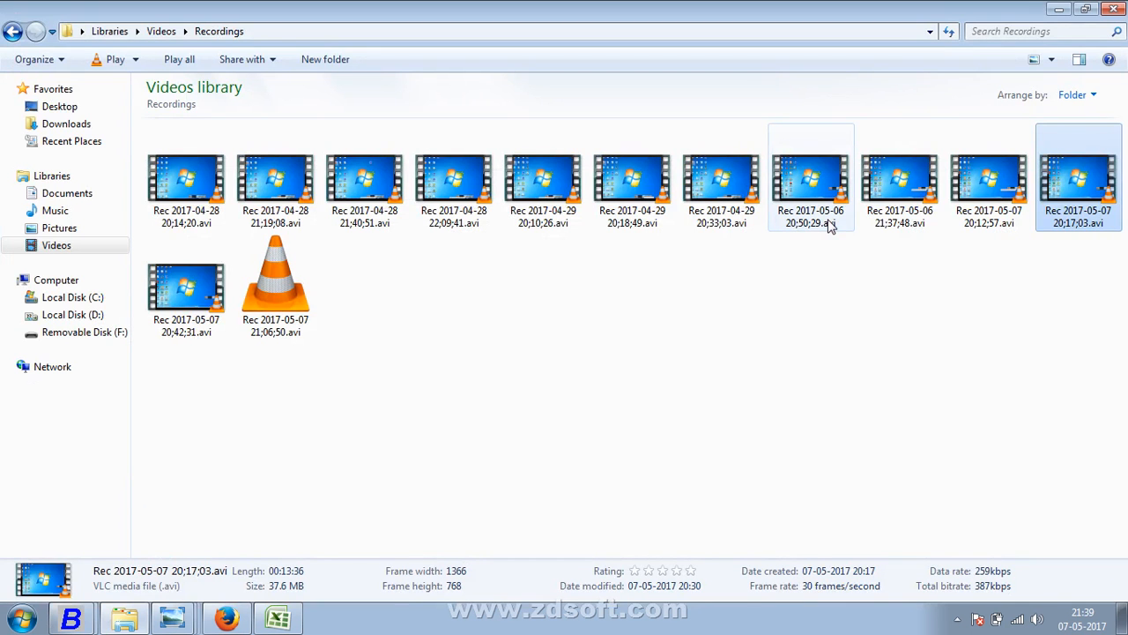
{"action": "key", "text": "alt+Tab"}
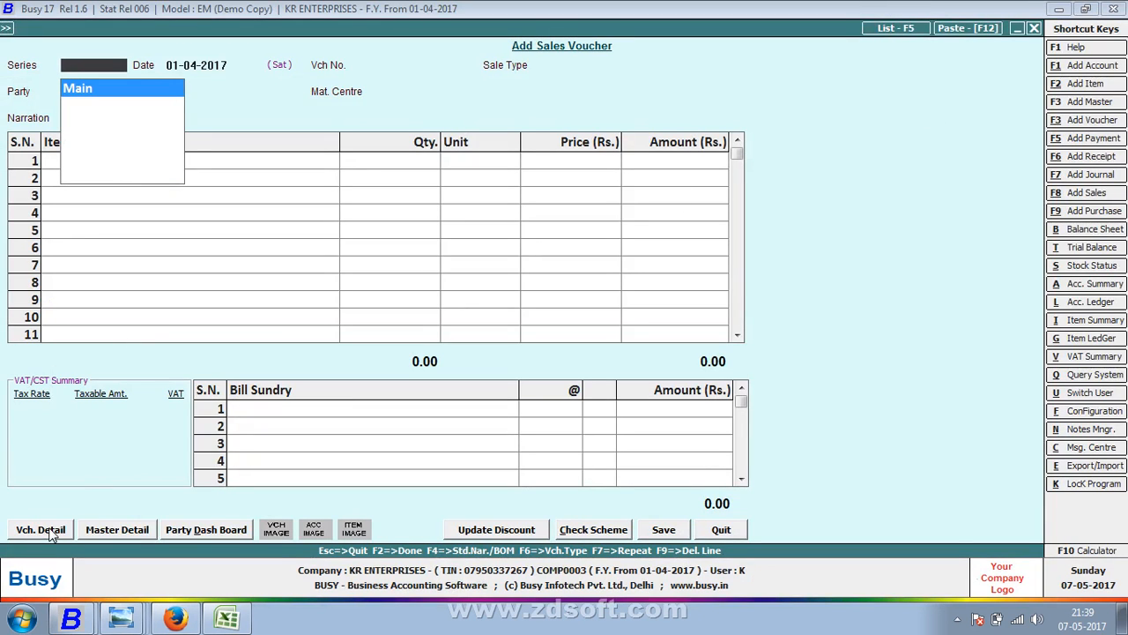
{"action": "left_click", "coordinate": [44, 529]}
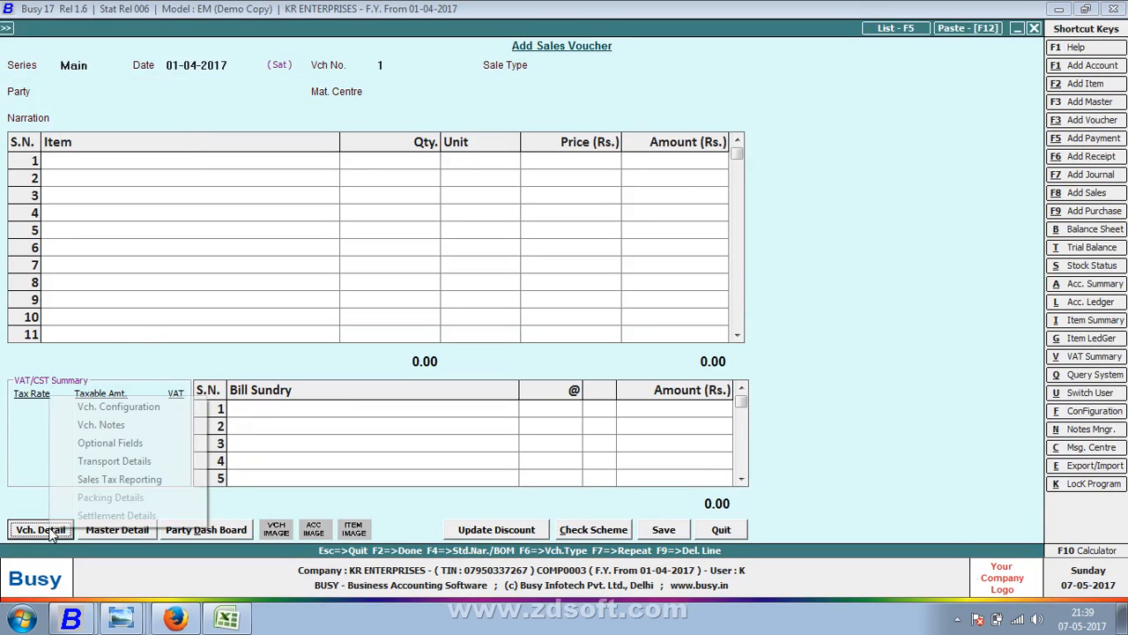
{"action": "left_click", "coordinate": [116, 407]}
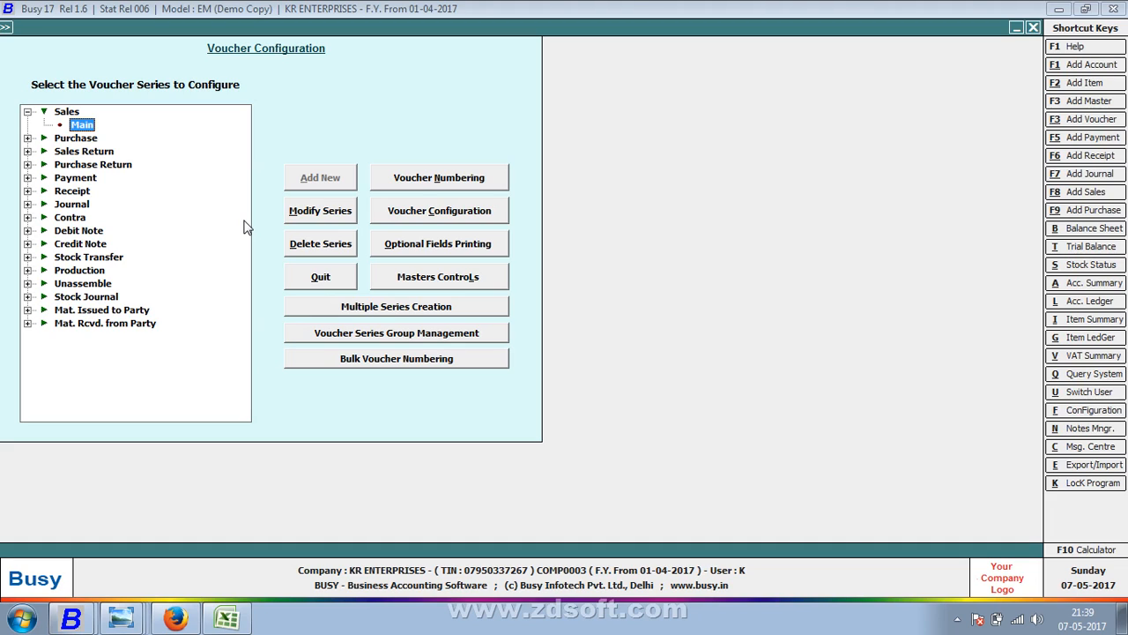
- Rename the Sales voucher series 'Main' to 'TAX INVOCE'
{"action": "left_click", "coordinate": [307, 213]}
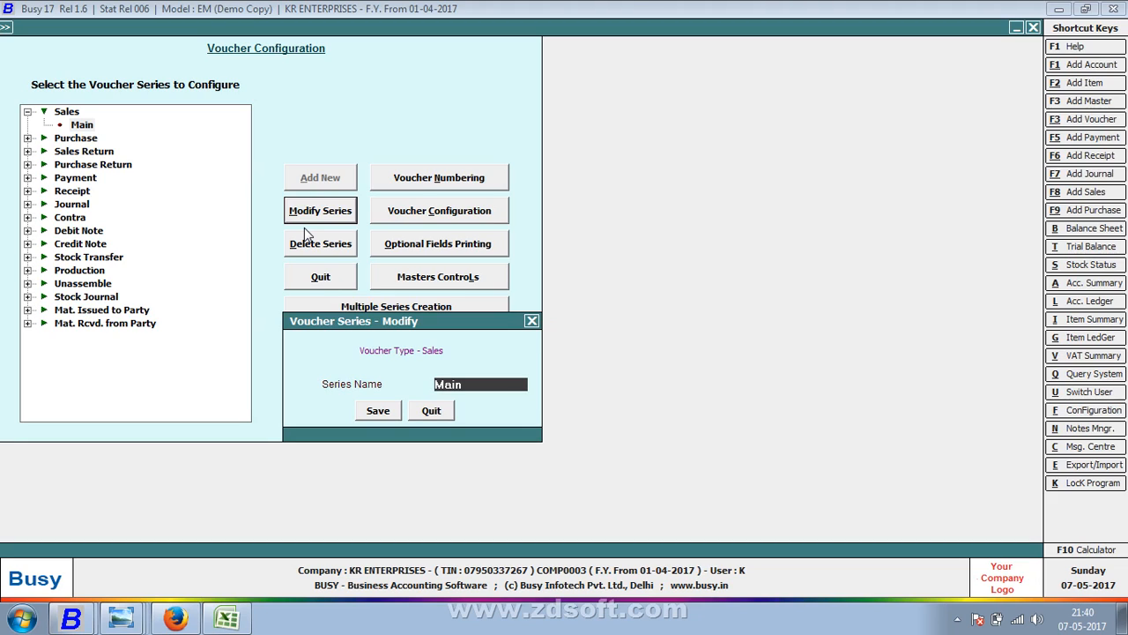
{"action": "type", "text": "TAX INVOCE"}
{"action": "key", "text": "Return"}
{"action": "key", "text": "Return"}
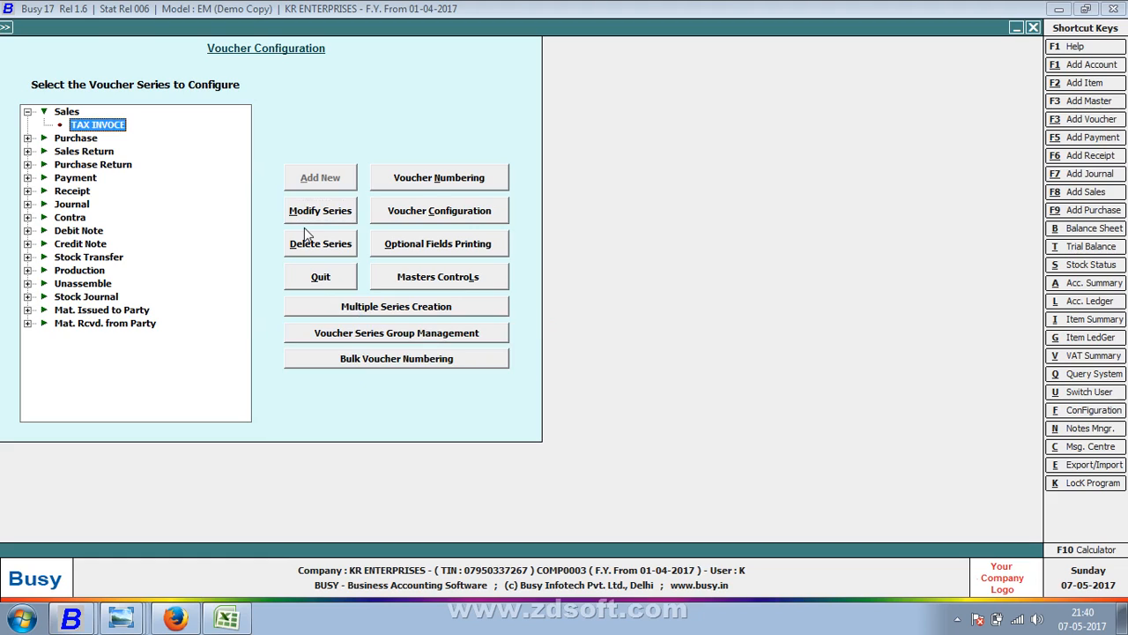
{"action": "key", "text": "Up"}
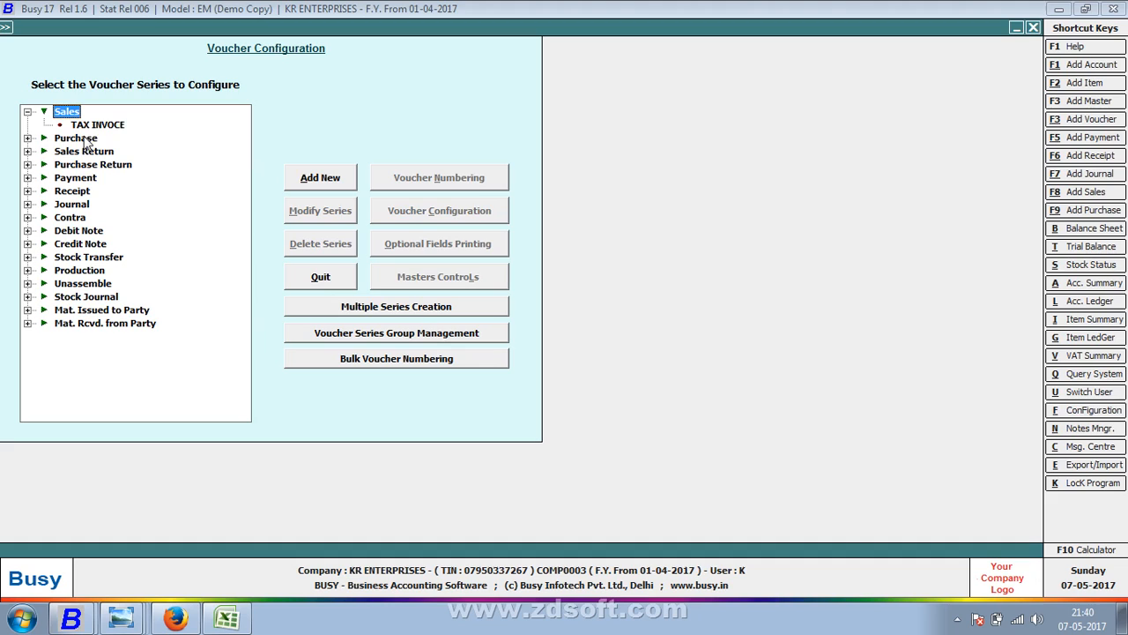
{"action": "key", "text": "Down"}
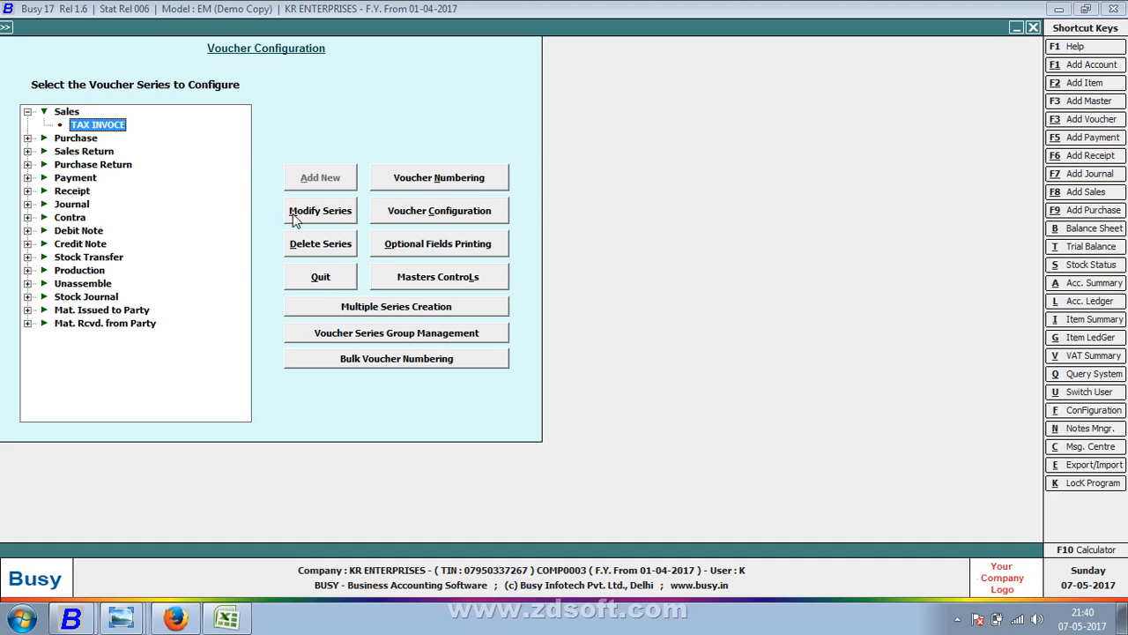
- Add a new series 'R INVOICE' under the Sales voucher type and save it
{"action": "left_click", "coordinate": [58, 112]}
{"action": "left_click", "coordinate": [335, 178]}
{"action": "type", "text": "R INVOICE"}
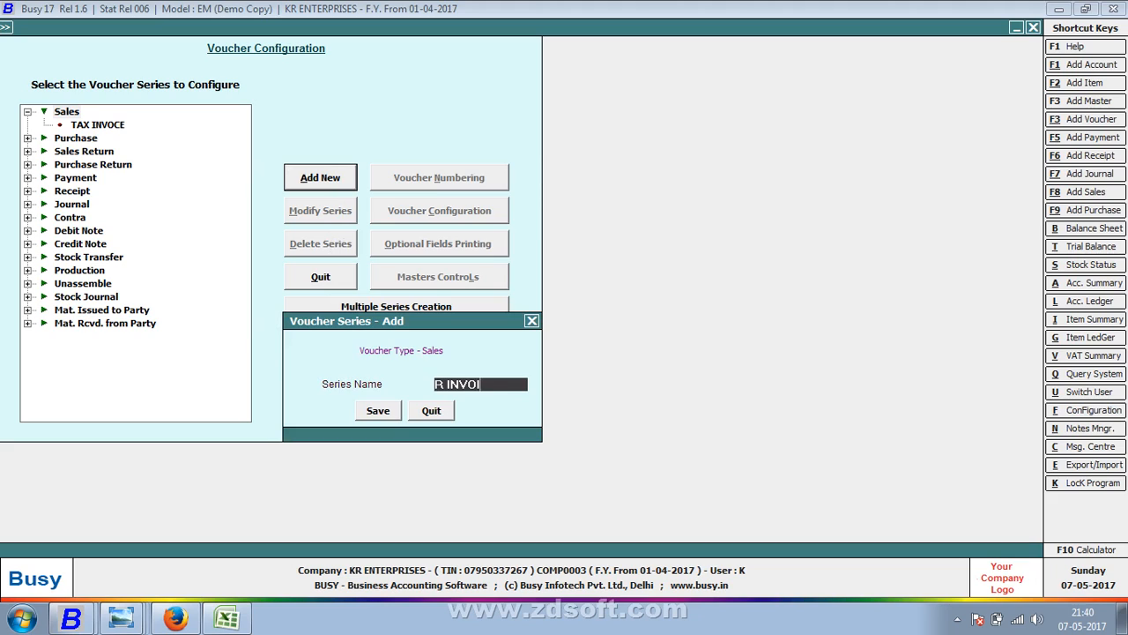
{"action": "key", "text": "Return"}
{"action": "key", "text": "Return"}
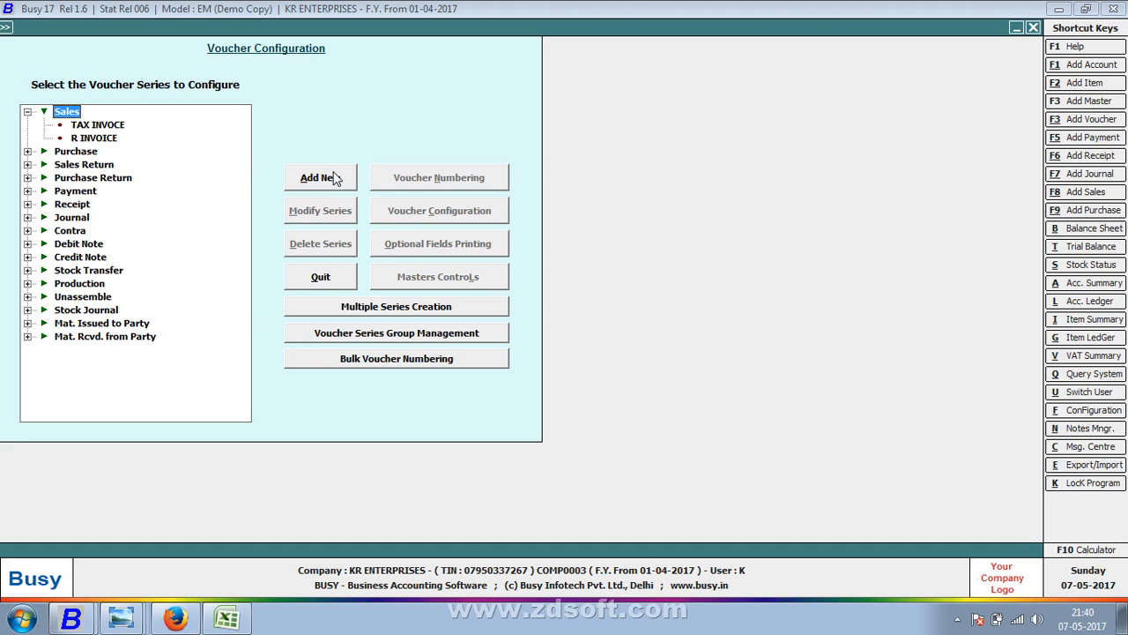
{"action": "key", "text": "Down"}
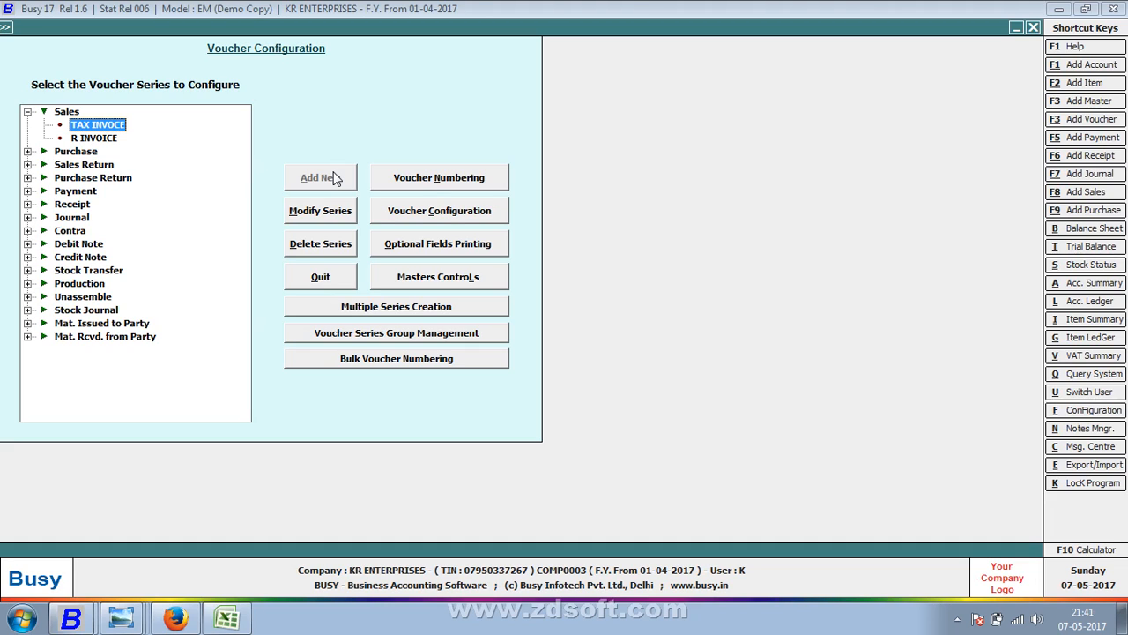
- In TAX INVOCE voucher numbering, keep Automatic numbering with year embedding set to Not Required
{"action": "left_click", "coordinate": [422, 183]}
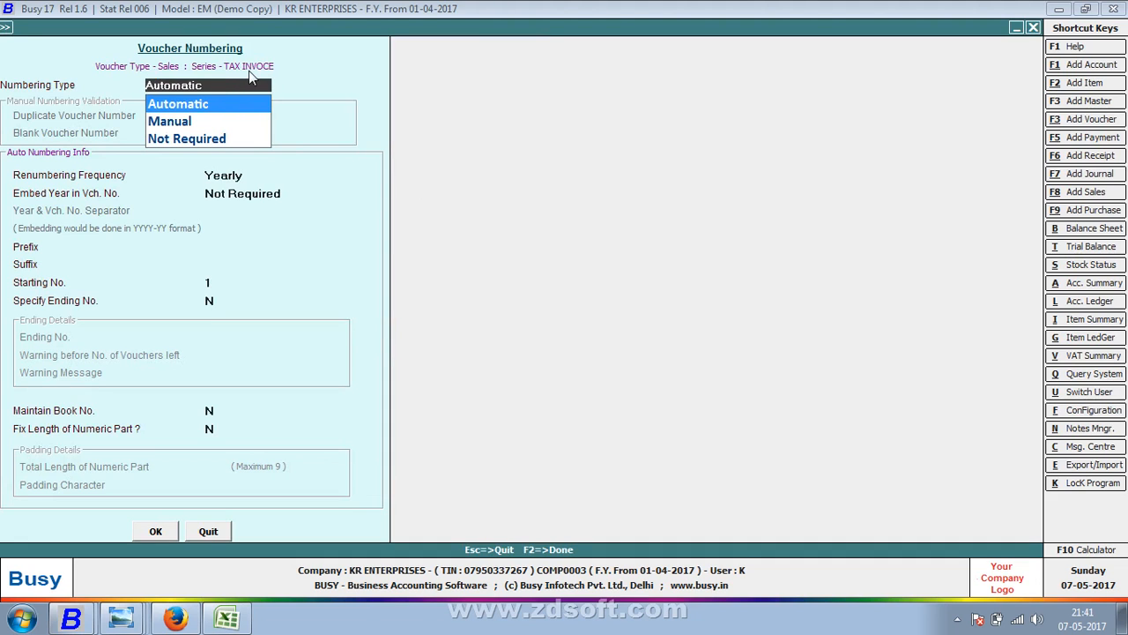
{"action": "key", "text": "Return"}
{"action": "key", "text": "Return"}
{"action": "key", "text": "Return"}
{"action": "key", "text": "Return"}
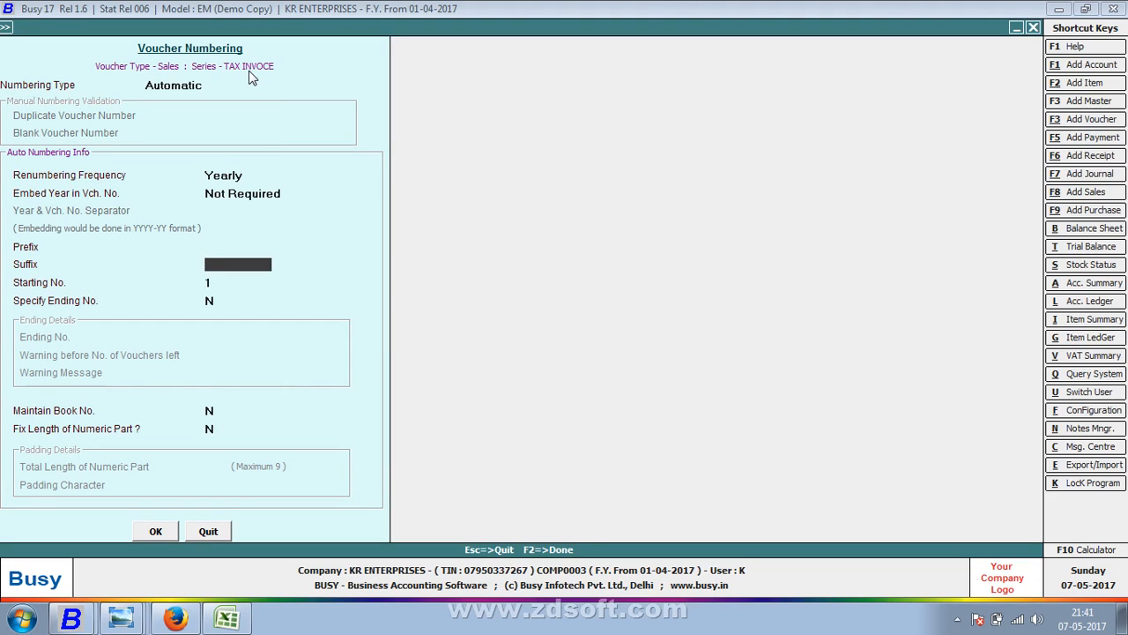
{"action": "key", "text": "Up"}
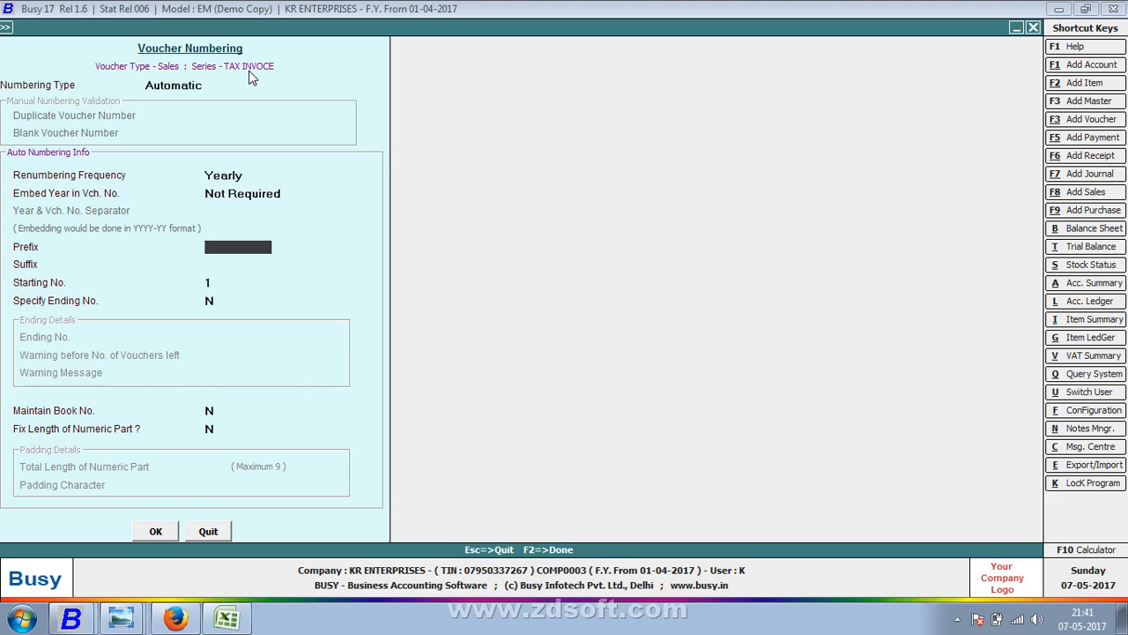
{"action": "key", "text": "Up"}
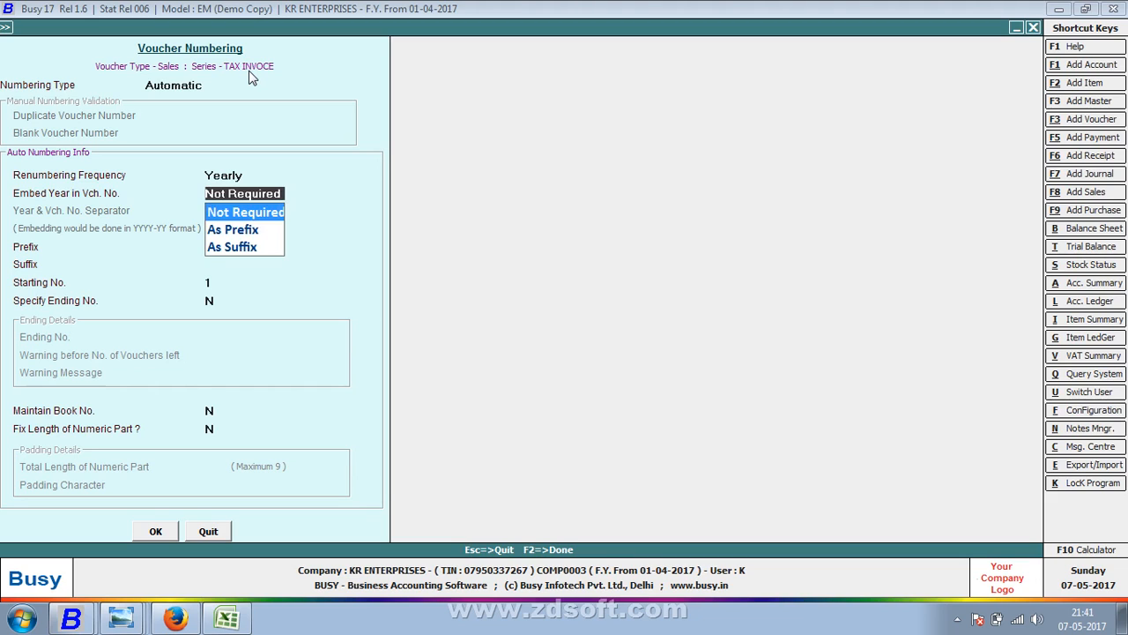
{"action": "key", "text": "Up"}
{"action": "key", "text": "Return"}
{"action": "key", "text": "Down"}
{"action": "key", "text": "Return"}
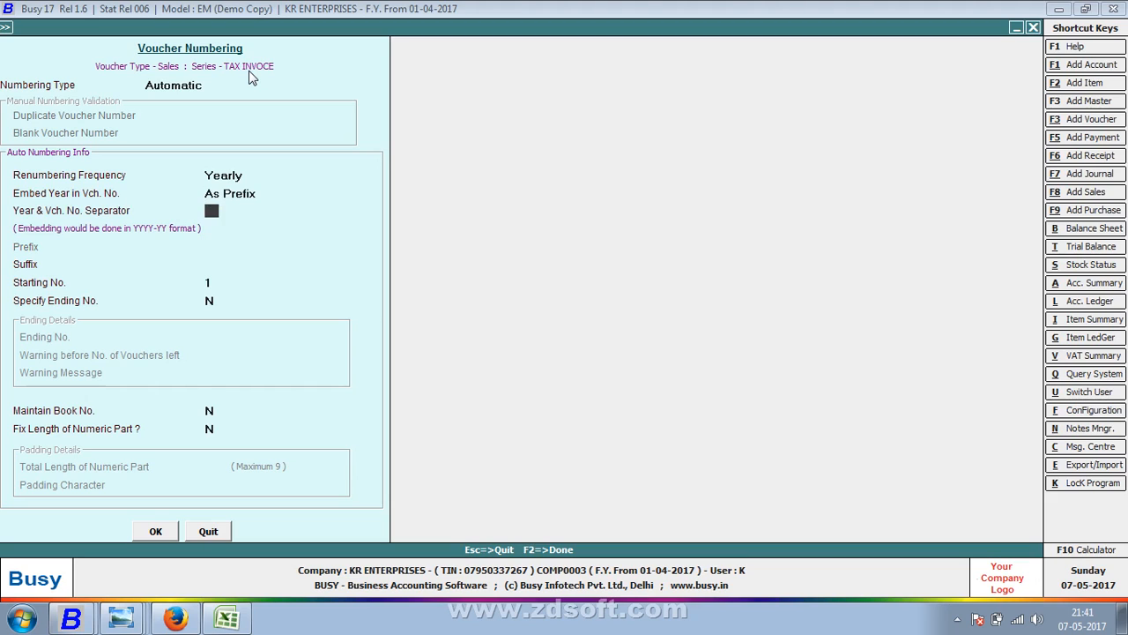
{"action": "key", "text": "Return"}
{"action": "key", "text": "Up"}
{"action": "key", "text": "Up"}
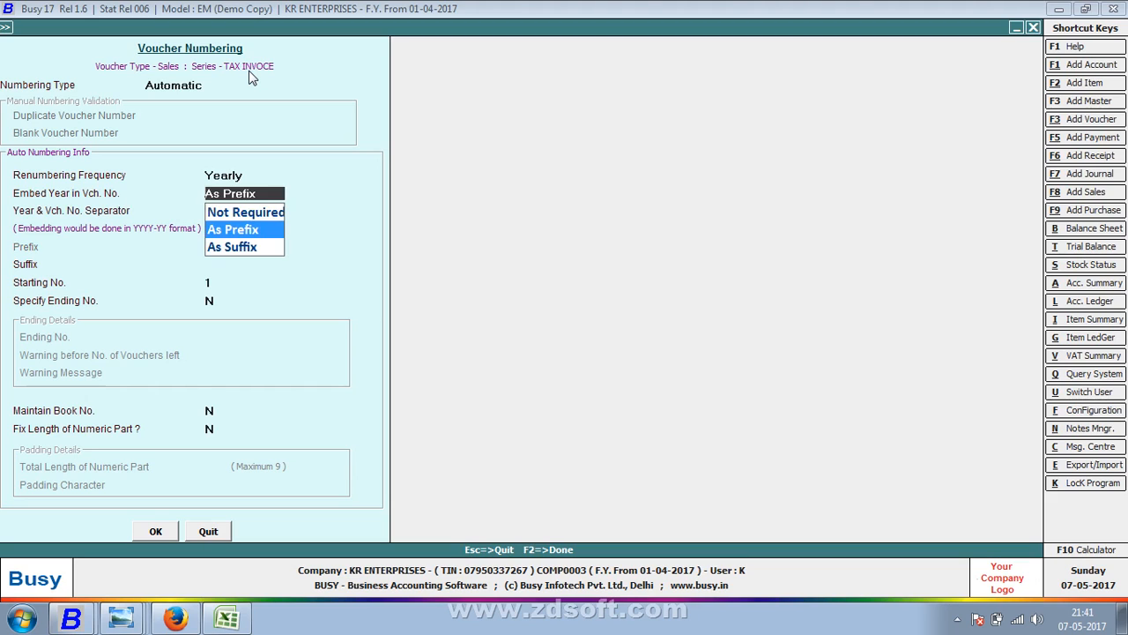
{"action": "key", "text": "Up"}
{"action": "key", "text": "Return"}
{"action": "key", "text": "Return"}
{"action": "key", "text": "Up"}
- Set the prefix to 2017/2018-, save, and renumber the existing vouchers
{"action": "type", "text": "2017"}
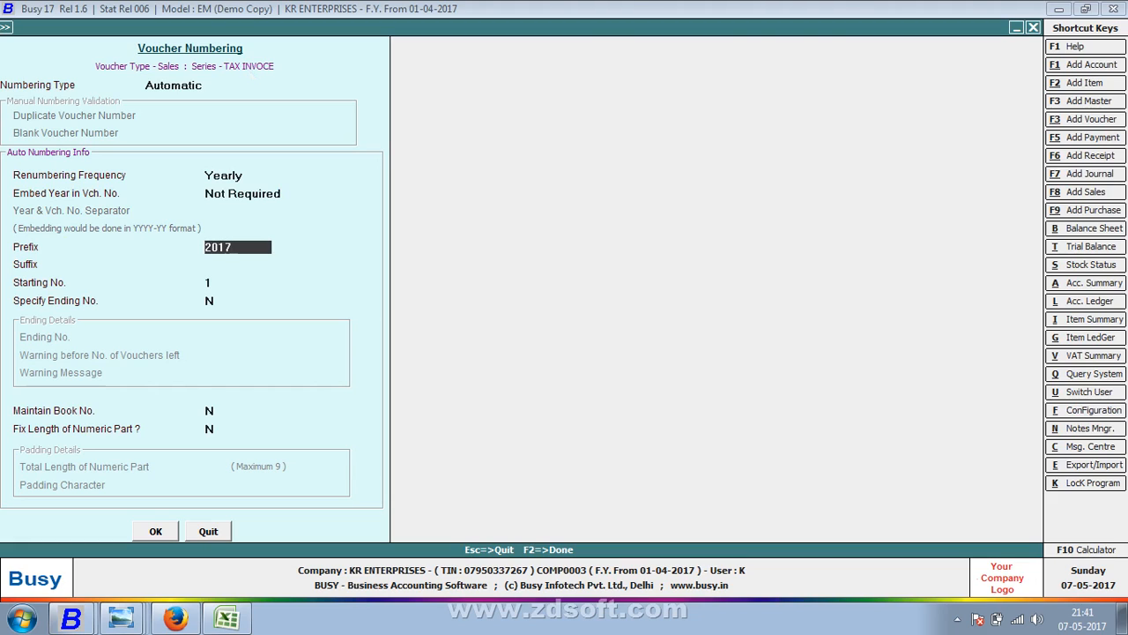
{"action": "type", "text": "/2018-"}
{"action": "key", "text": "F2"}
{"action": "key", "text": "Return"}
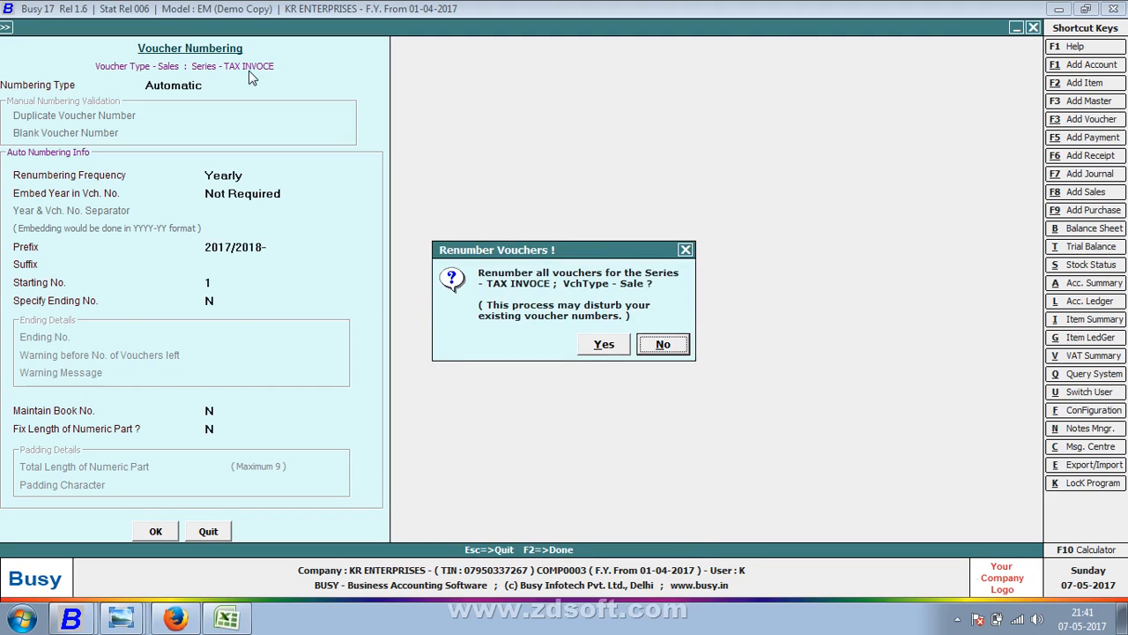
{"action": "key", "text": "Left"}
{"action": "key", "text": "Return"}
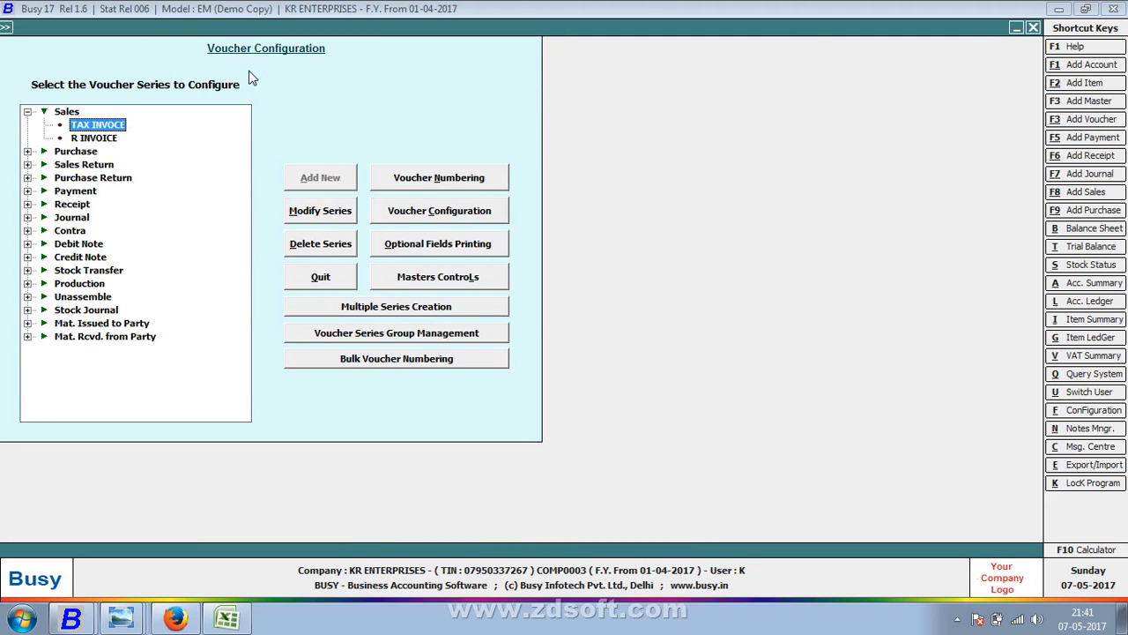
- Set the R INVOICE starting number to 31, renumber its vouchers, and close the configuration
{"action": "left_click", "coordinate": [95, 141]}
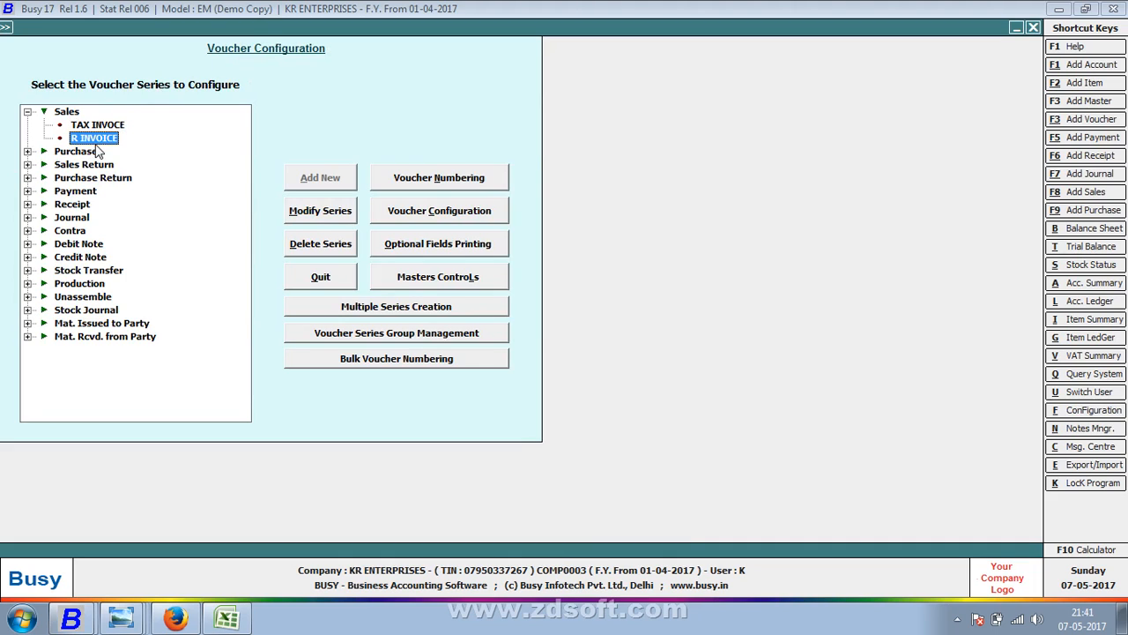
{"action": "left_click", "coordinate": [58, 113]}
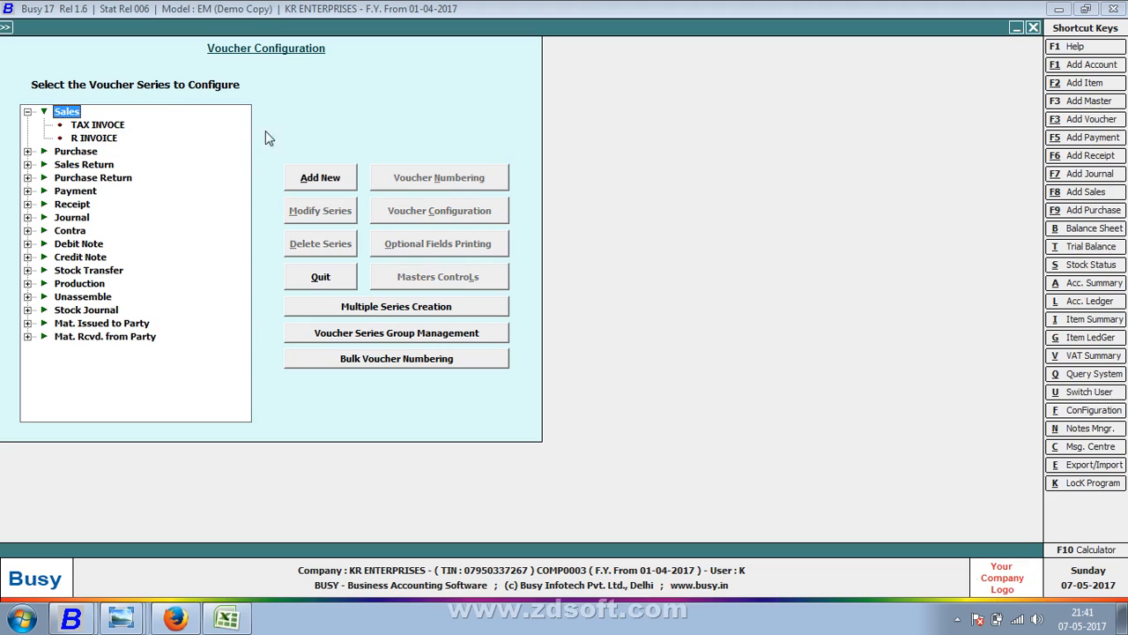
{"action": "left_click", "coordinate": [74, 139]}
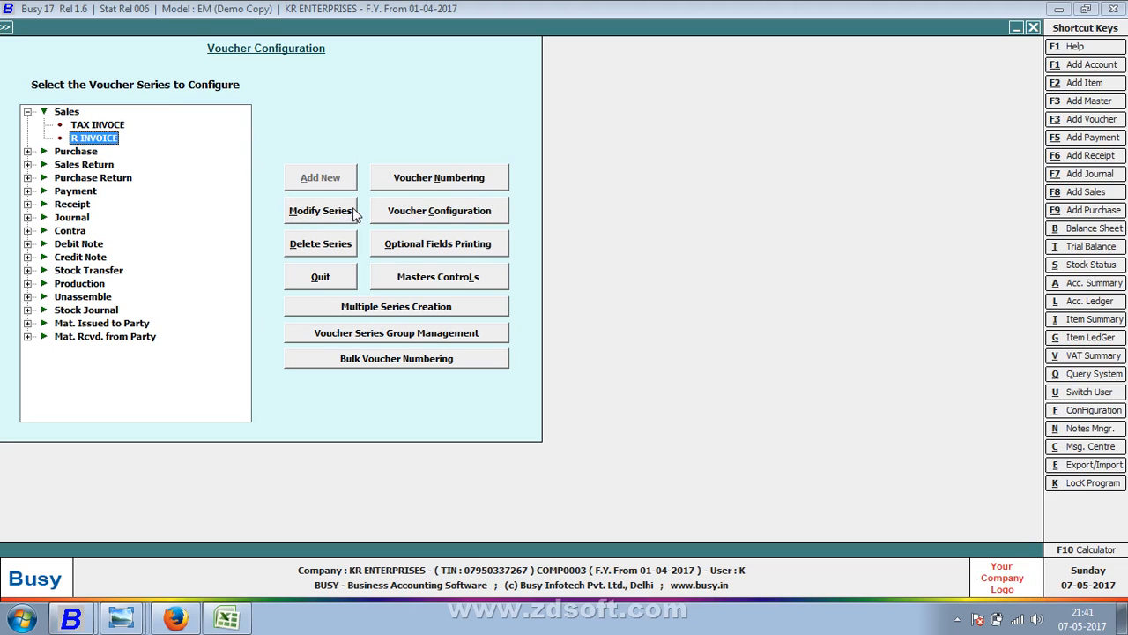
{"action": "left_click", "coordinate": [459, 183]}
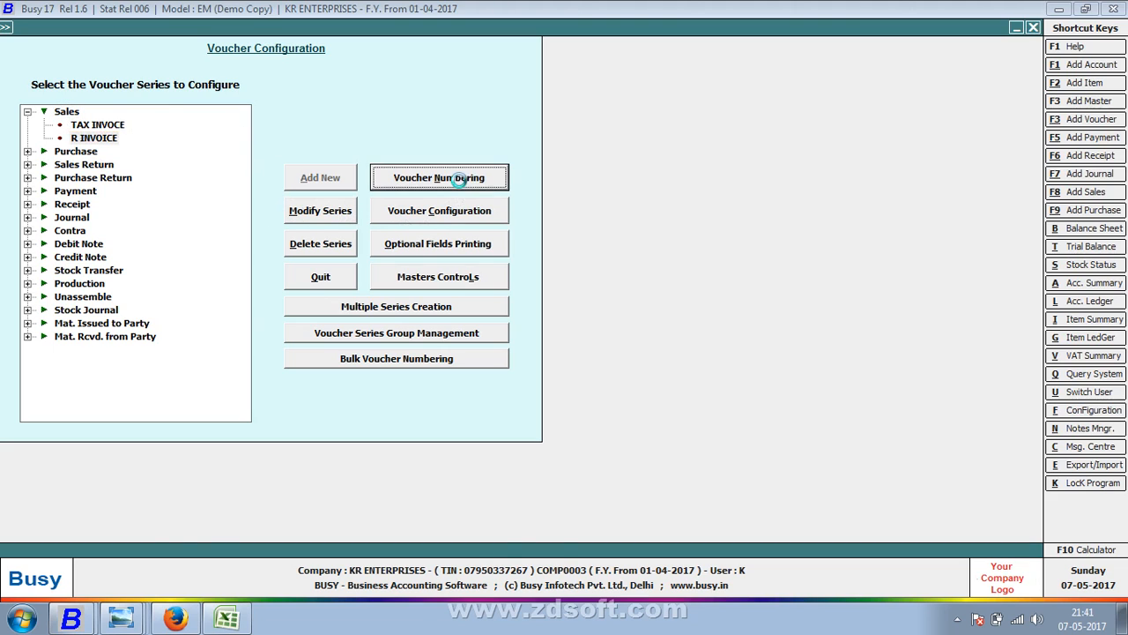
{"action": "key", "text": "Return"}
{"action": "key", "text": "Return"}
{"action": "key", "text": "Return"}
{"action": "key", "text": "Return"}
{"action": "key", "text": "Return"}
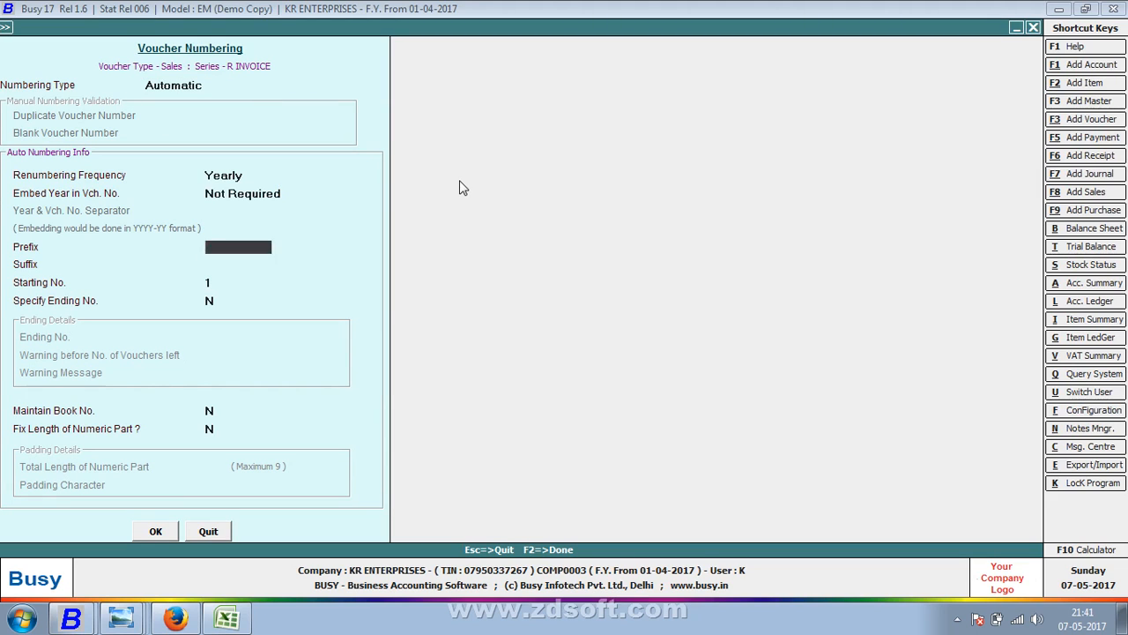
{"action": "type", "text": "31"}
{"action": "key", "text": "F2"}
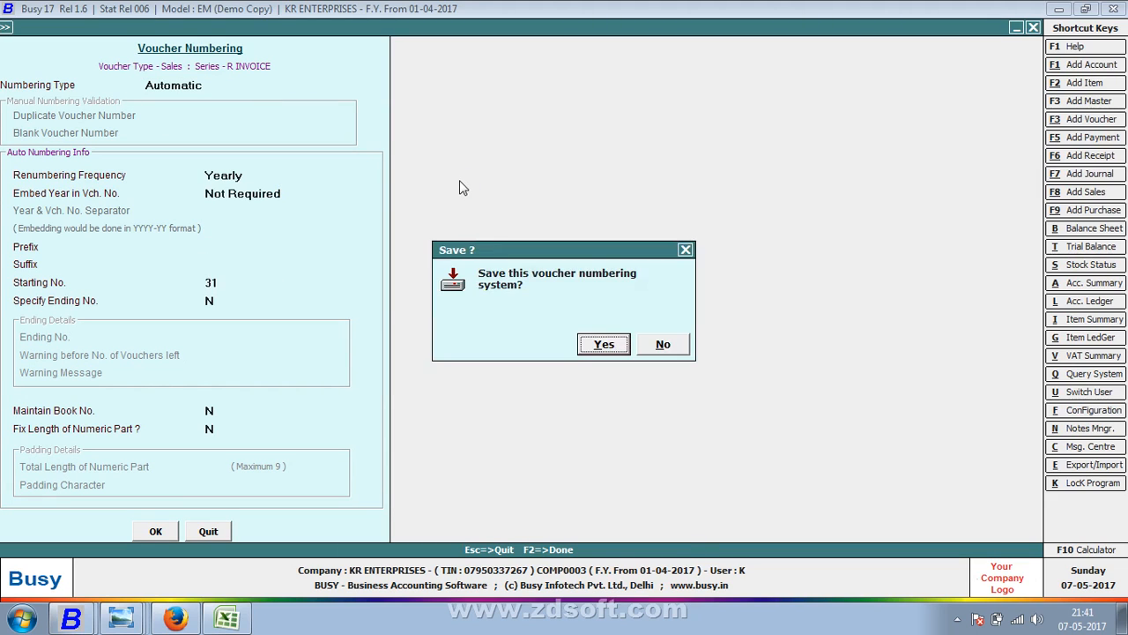
{"action": "key", "text": "Return"}
{"action": "key", "text": "Left"}
{"action": "key", "text": "Return"}
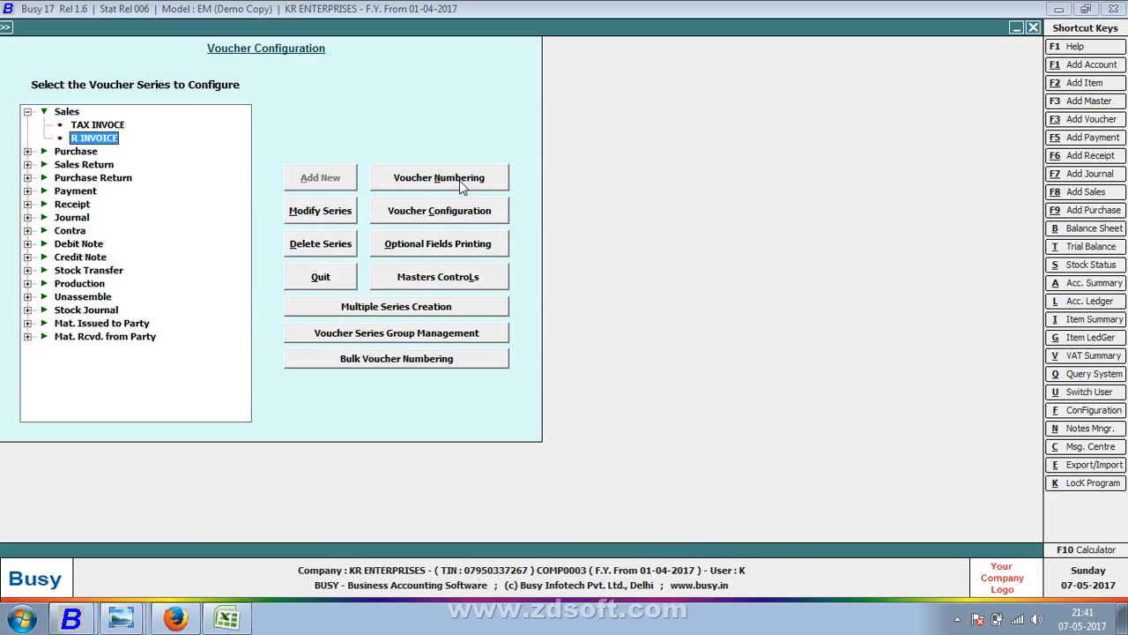
{"action": "key", "text": "Escape"}
{"action": "key", "text": "Escape"}
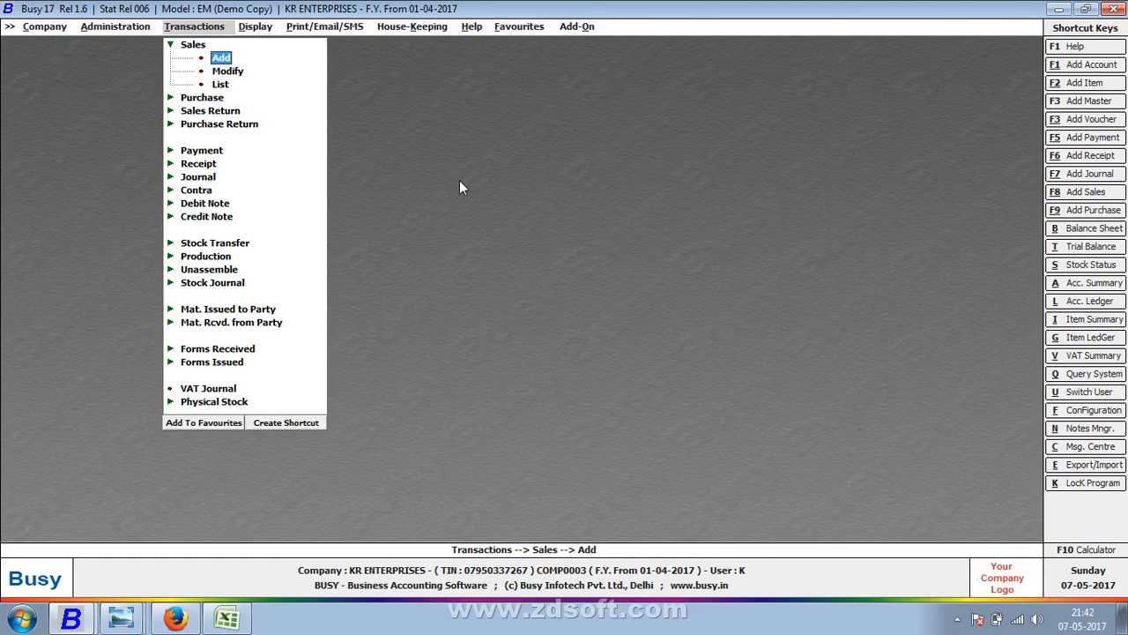
- Start a trial sales voucher in the TAX INVOCE series, then quit it without saving
{"action": "key", "text": "Return"}
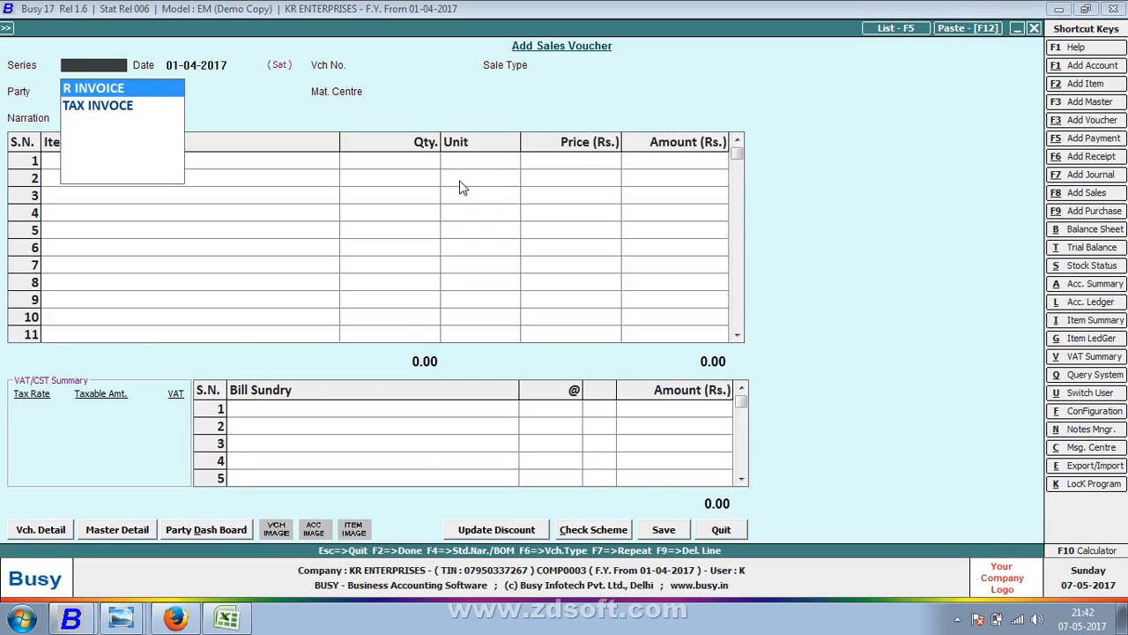
{"action": "key", "text": "Return"}
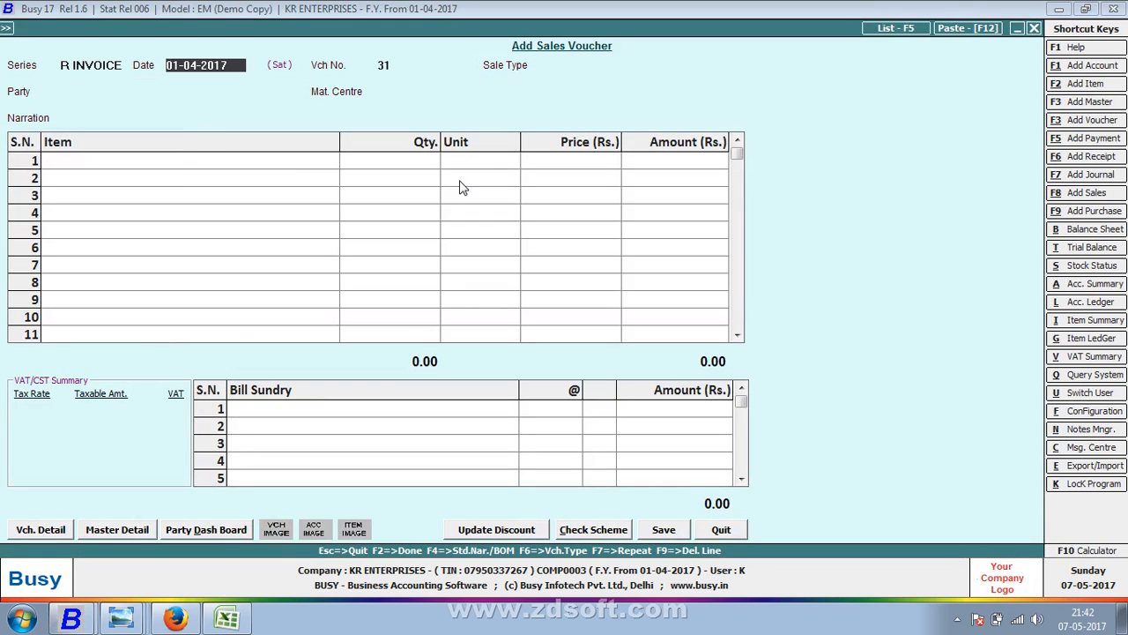
{"action": "key", "text": "shift+Tab"}
{"action": "key", "text": "Down"}
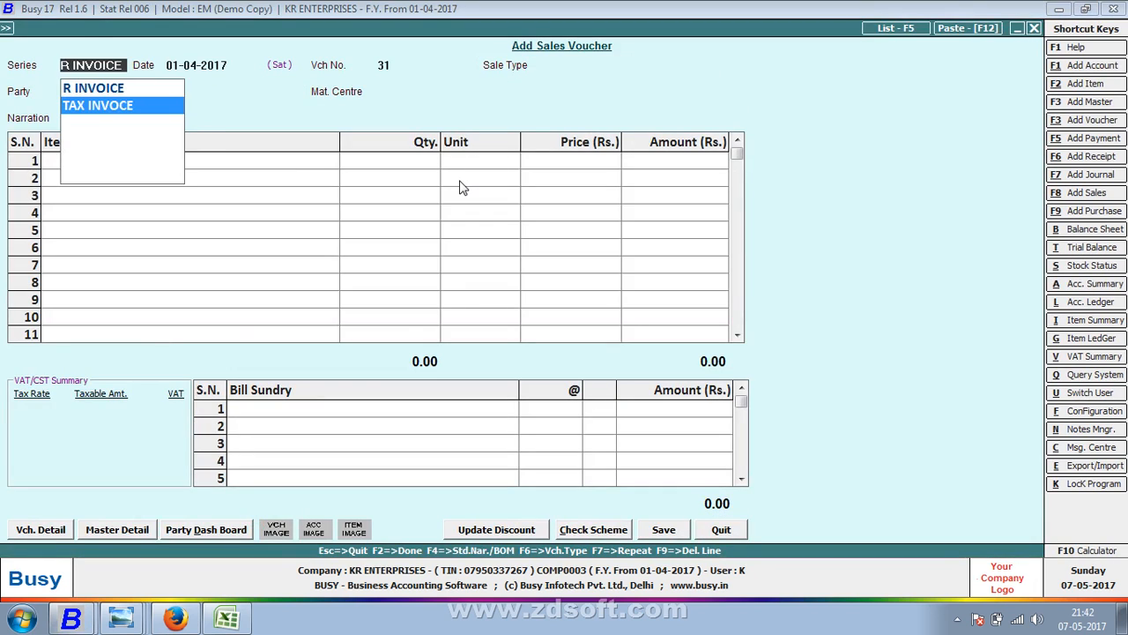
{"action": "key", "text": "Return"}
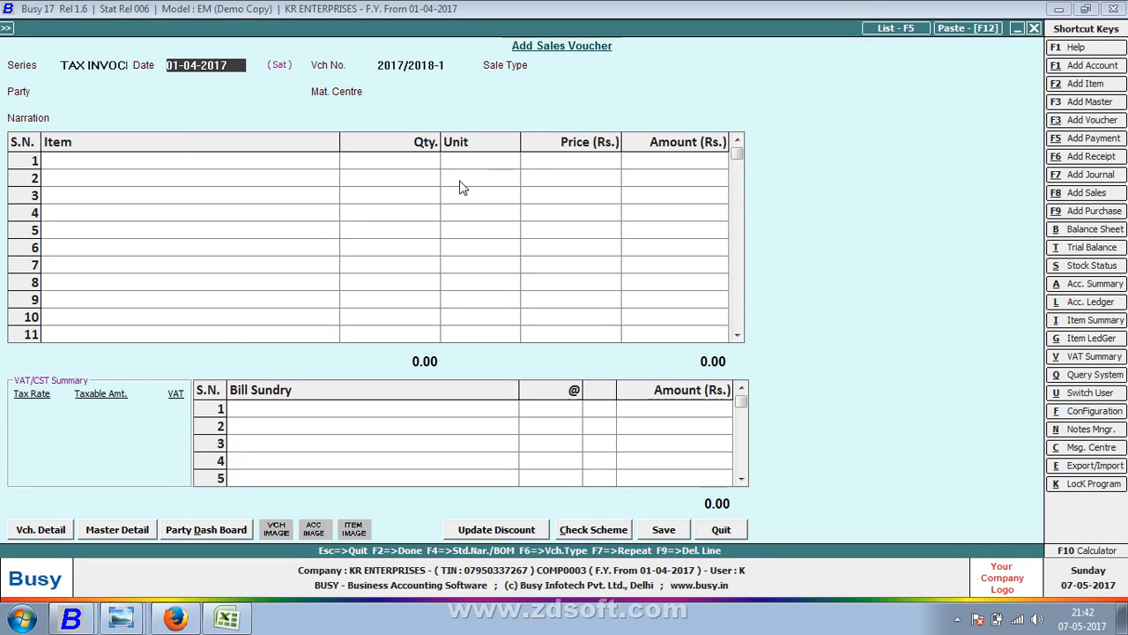
{"action": "key", "text": "Return"}
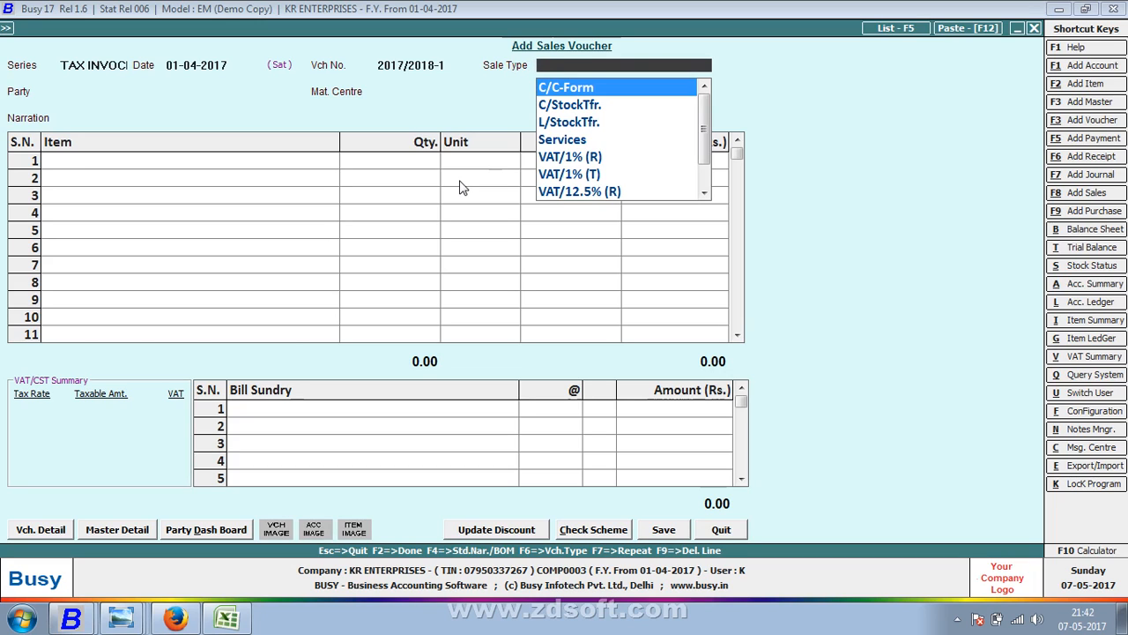
{"action": "key", "text": "Escape"}
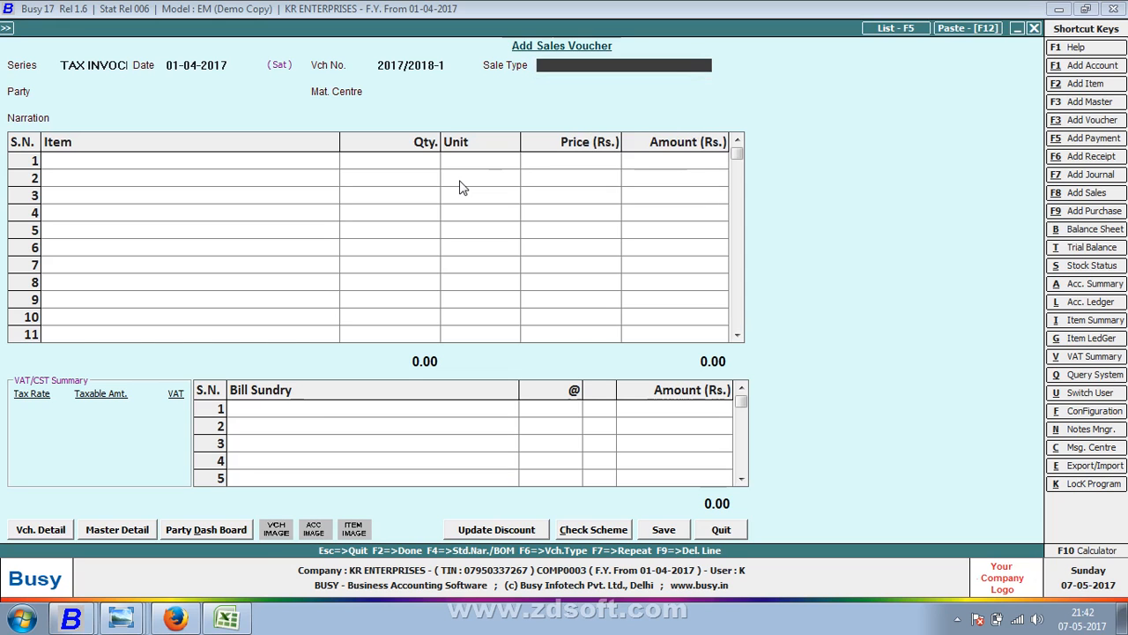
{"action": "key", "text": "Escape"}
{"action": "key", "text": "Return"}
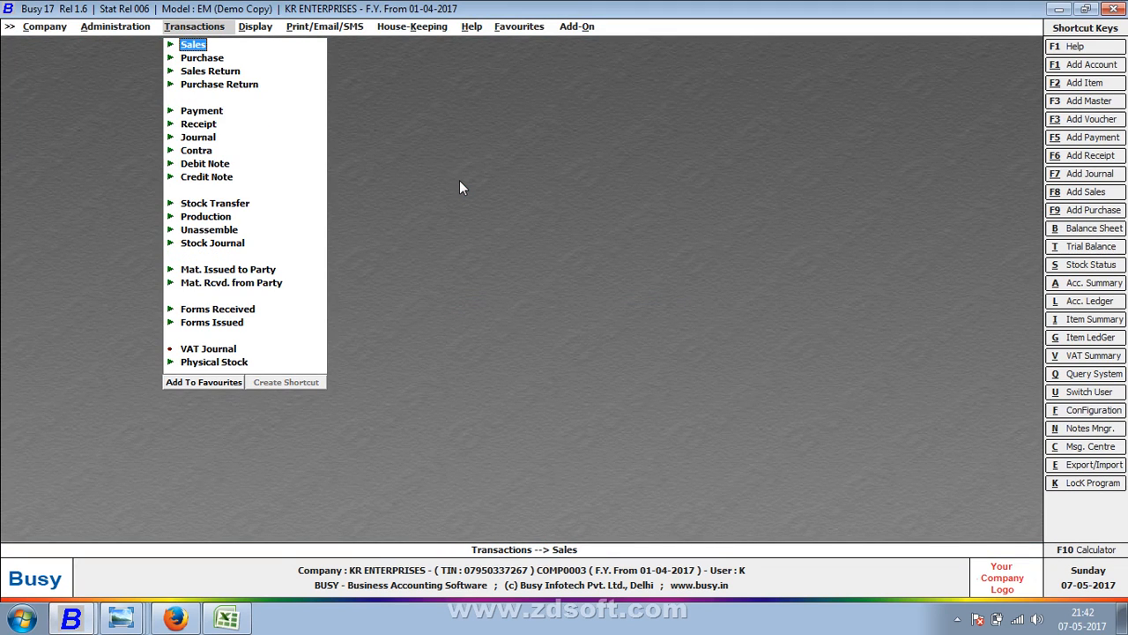
- Open the voucher-wise Tag Bill Sundries form from Administration > Configuration
{"action": "key", "text": "Left"}
{"action": "key", "text": "Down"}
{"action": "key", "text": "Return"}
{"action": "key", "text": "Down"}
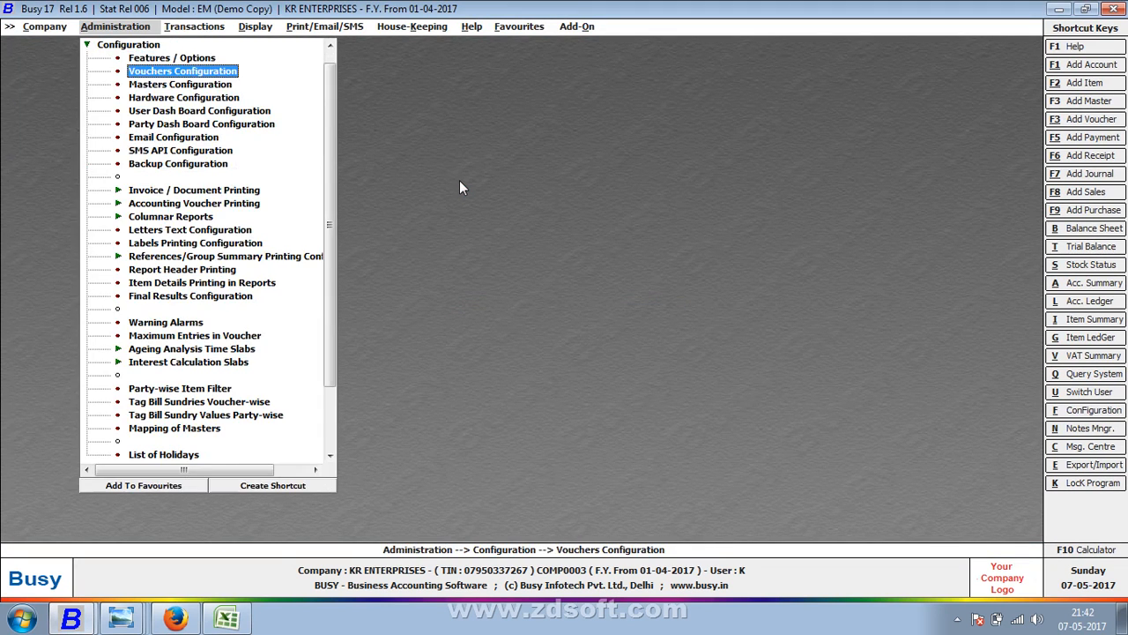
{"action": "key", "text": "Down"}
{"action": "key", "text": "Down"}
{"action": "key", "text": "Down"}
{"action": "key", "text": "Down"}
{"action": "key", "text": "Down"}
{"action": "key", "text": "Down"}
{"action": "key", "text": "Down"}
{"action": "key", "text": "Down"}
{"action": "key", "text": "Down"}
{"action": "key", "text": "Down"}
{"action": "key", "text": "Down"}
{"action": "key", "text": "Down"}
{"action": "key", "text": "Down"}
{"action": "key", "text": "Down"}
{"action": "key", "text": "Down"}
{"action": "key", "text": "Down"}
{"action": "key", "text": "Down"}
{"action": "key", "text": "Down"}
{"action": "key", "text": "Down"}
{"action": "key", "text": "Down"}
{"action": "key", "text": "Up"}
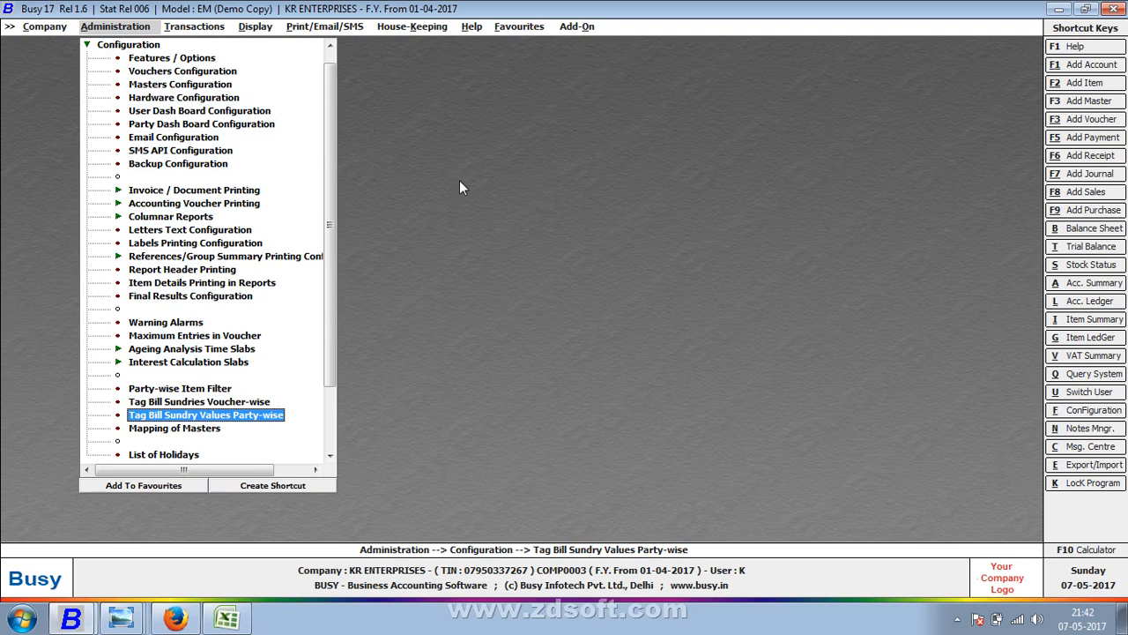
{"action": "key", "text": "Up"}
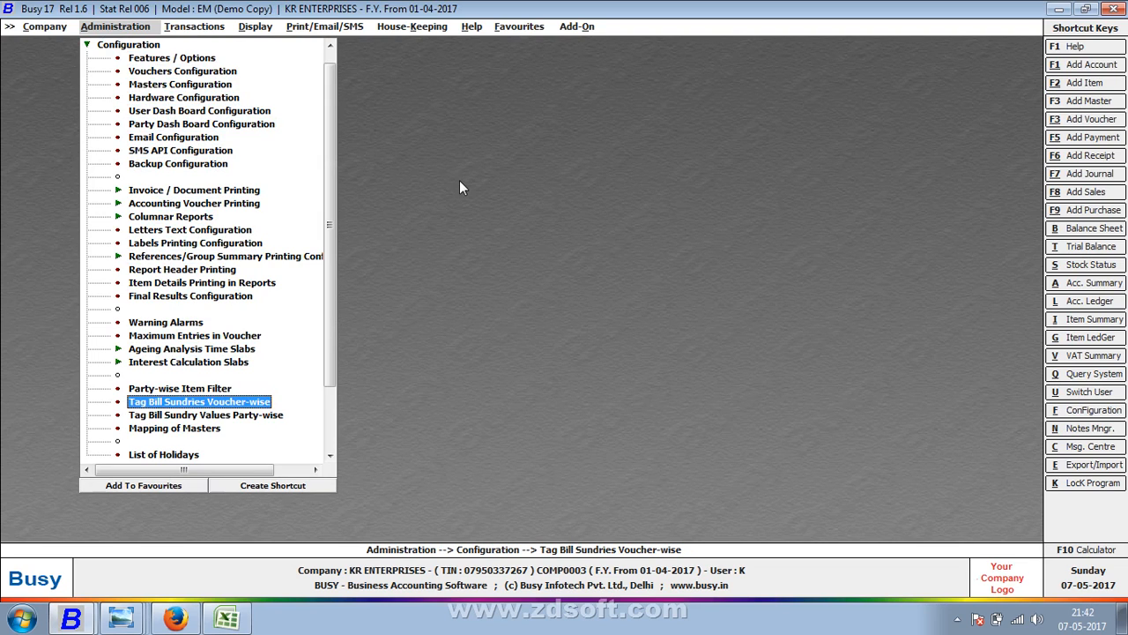
{"action": "key", "text": "Return"}
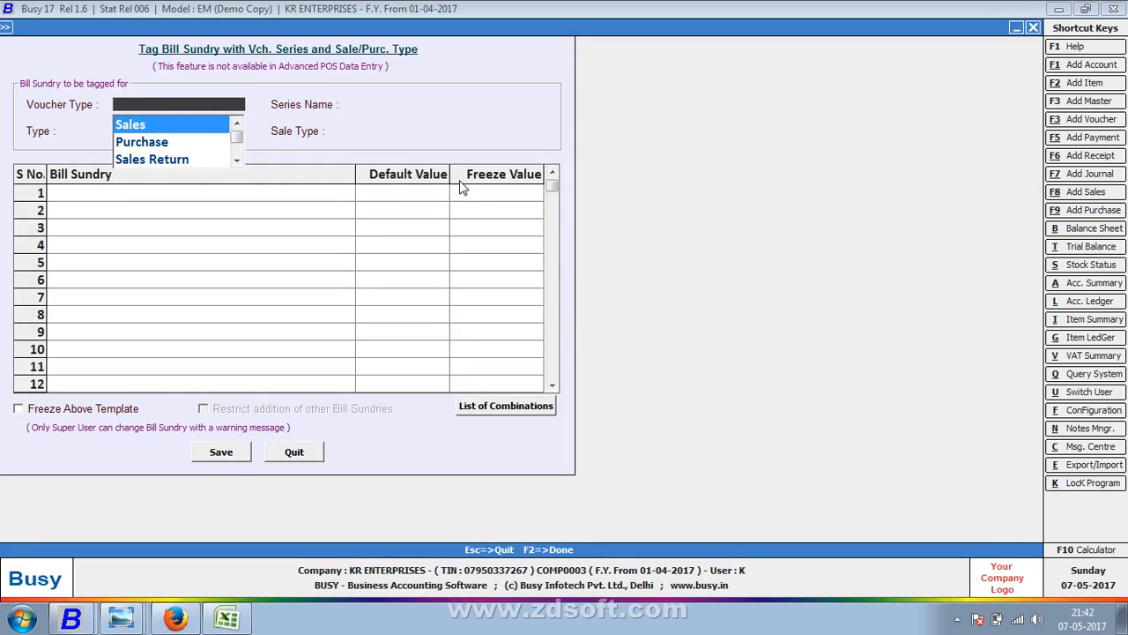
- Tag VAT at 5.000 to Sales, TAX INVOCE series, sale type VAT/5% (T), and save
{"action": "key", "text": "Return"}
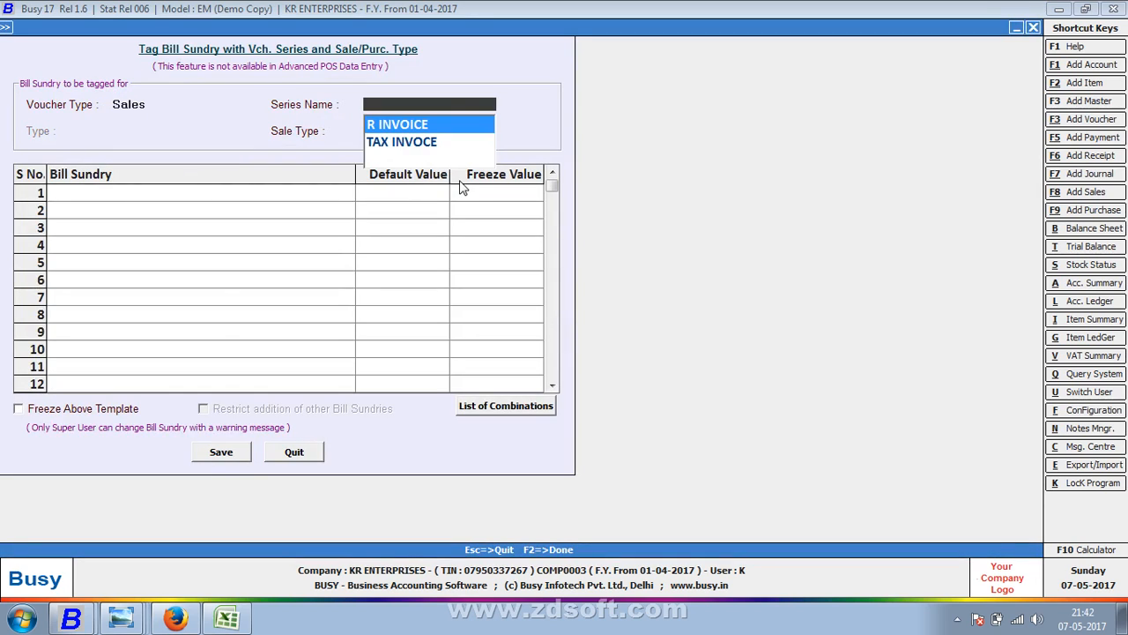
{"action": "key", "text": "Down"}
{"action": "key", "text": "Return"}
{"action": "type", "text": "5"}
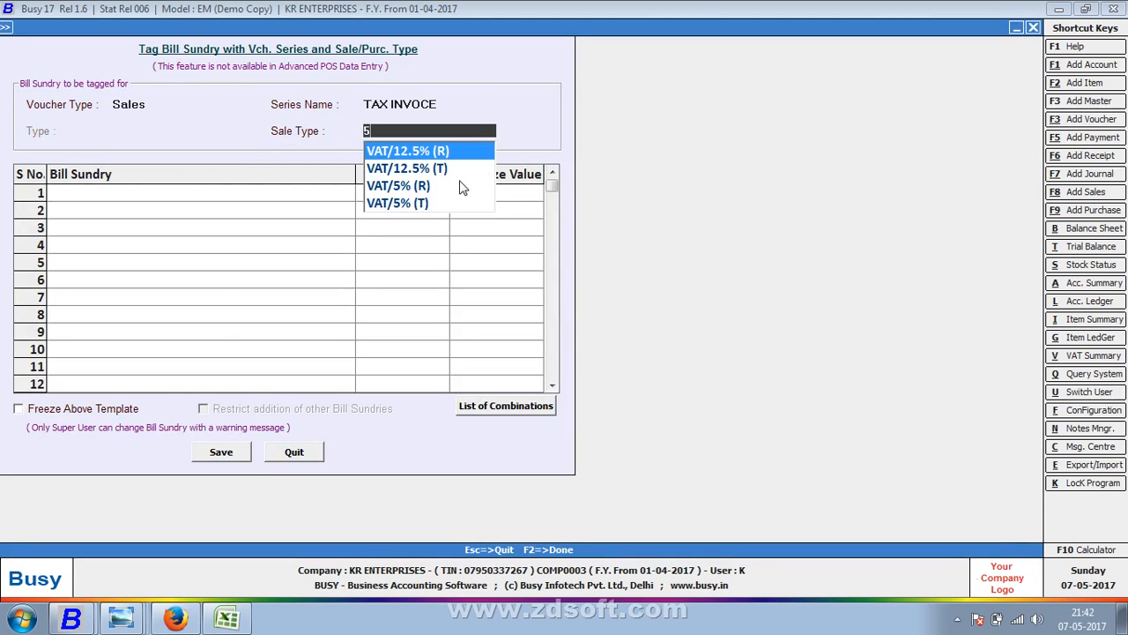
{"action": "key", "text": "Down"}
{"action": "key", "text": "Down"}
{"action": "key", "text": "Down"}
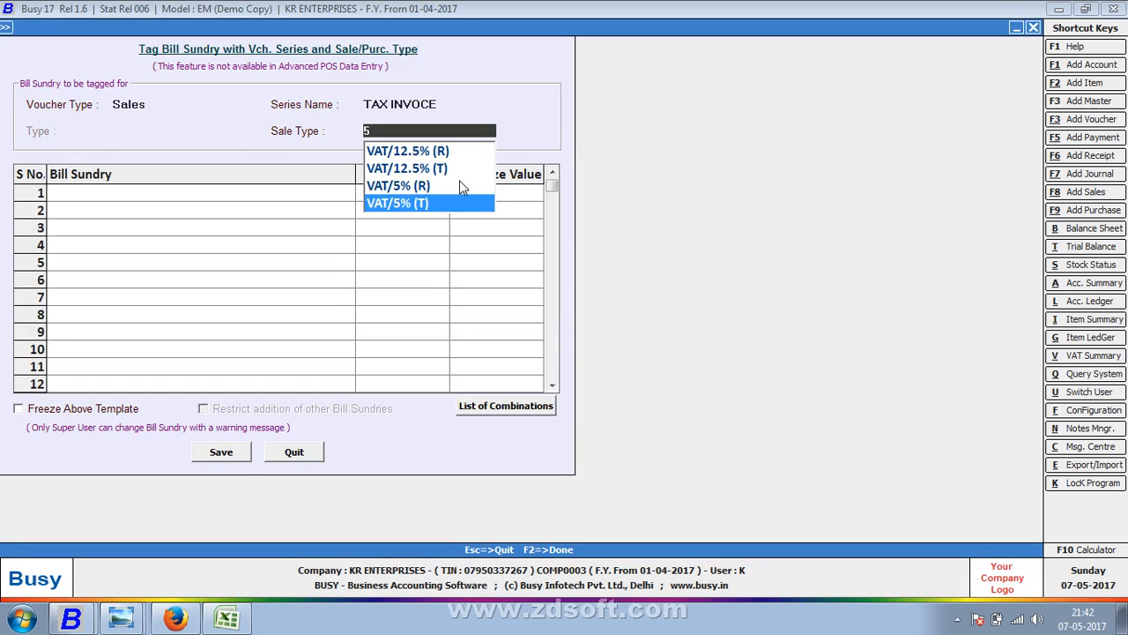
{"action": "key", "text": "Return"}
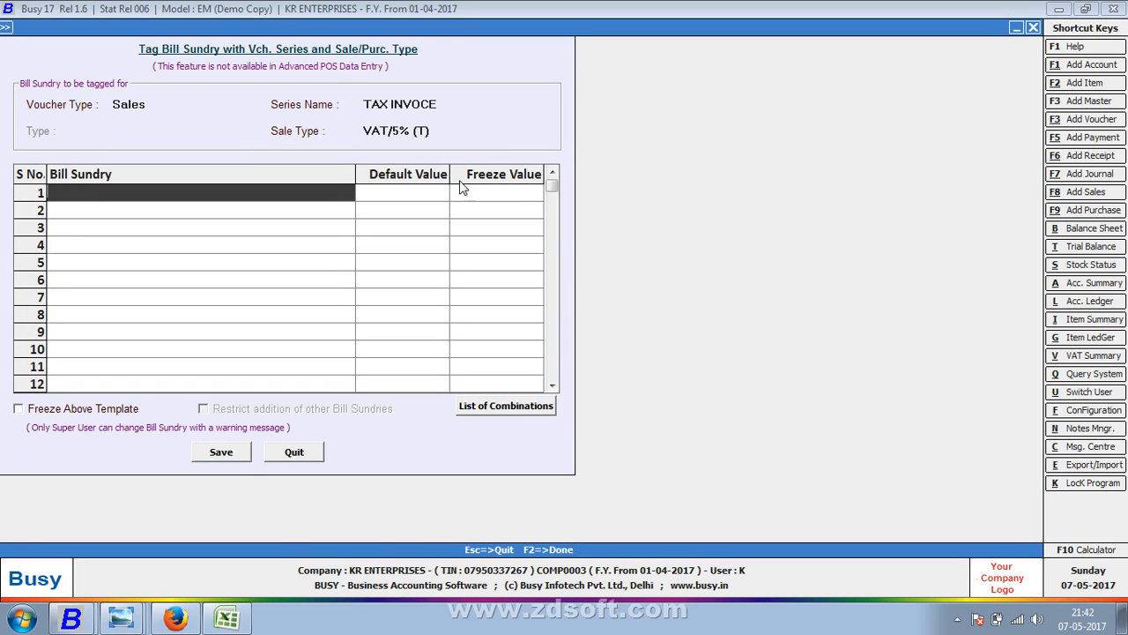
{"action": "type", "text": "VA"}
{"action": "key", "text": "Return"}
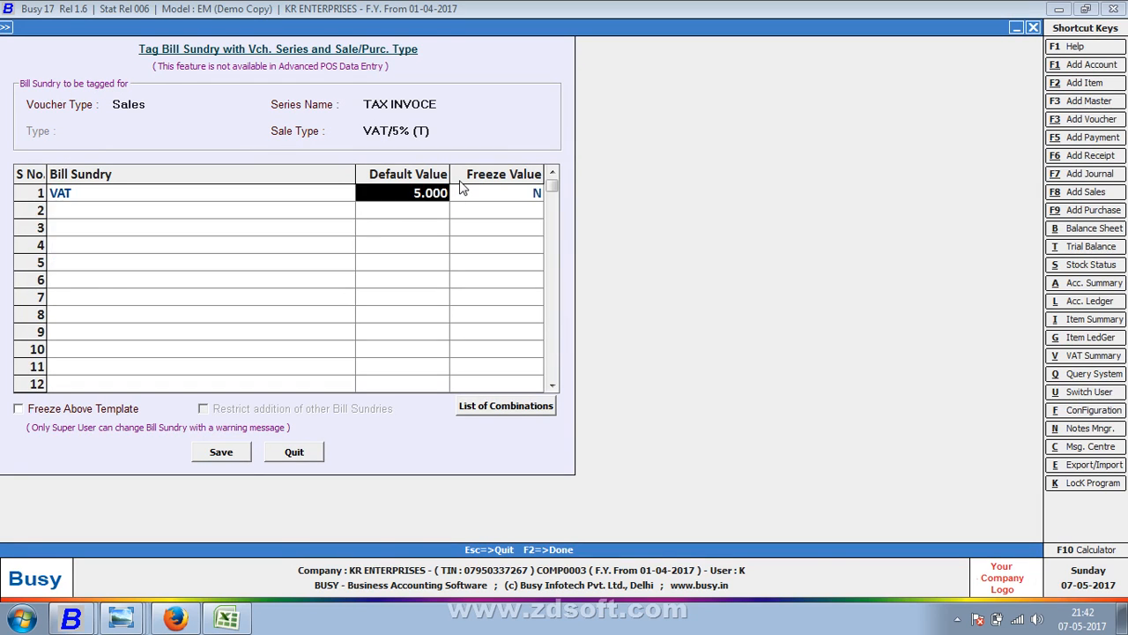
{"action": "key", "text": "Return"}
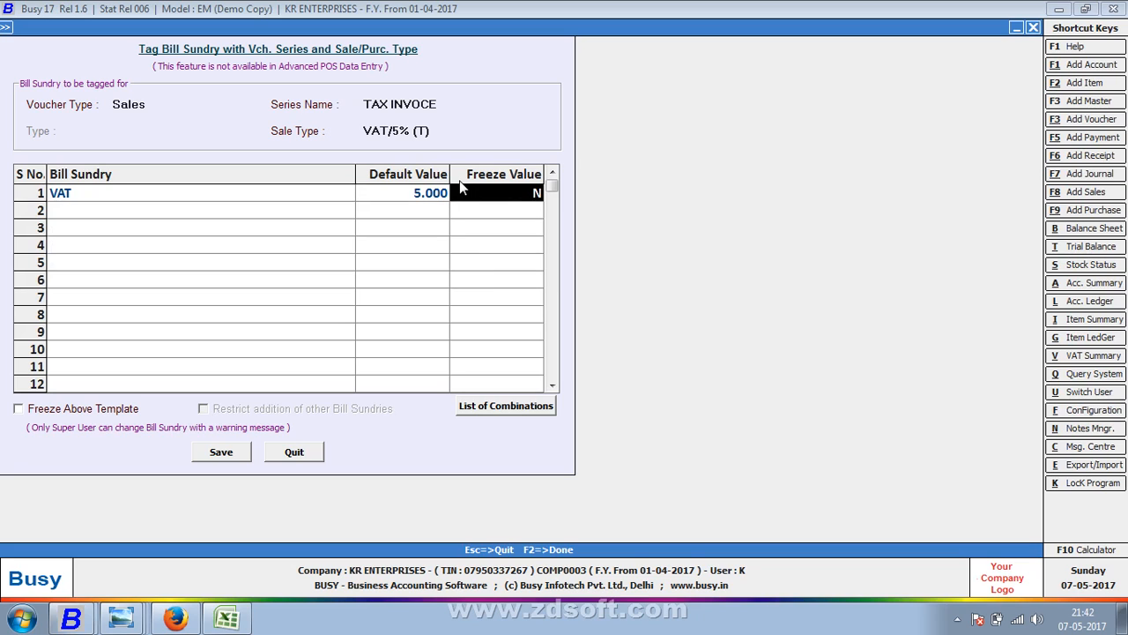
{"action": "key", "text": "F2"}
{"action": "key", "text": "Return"}
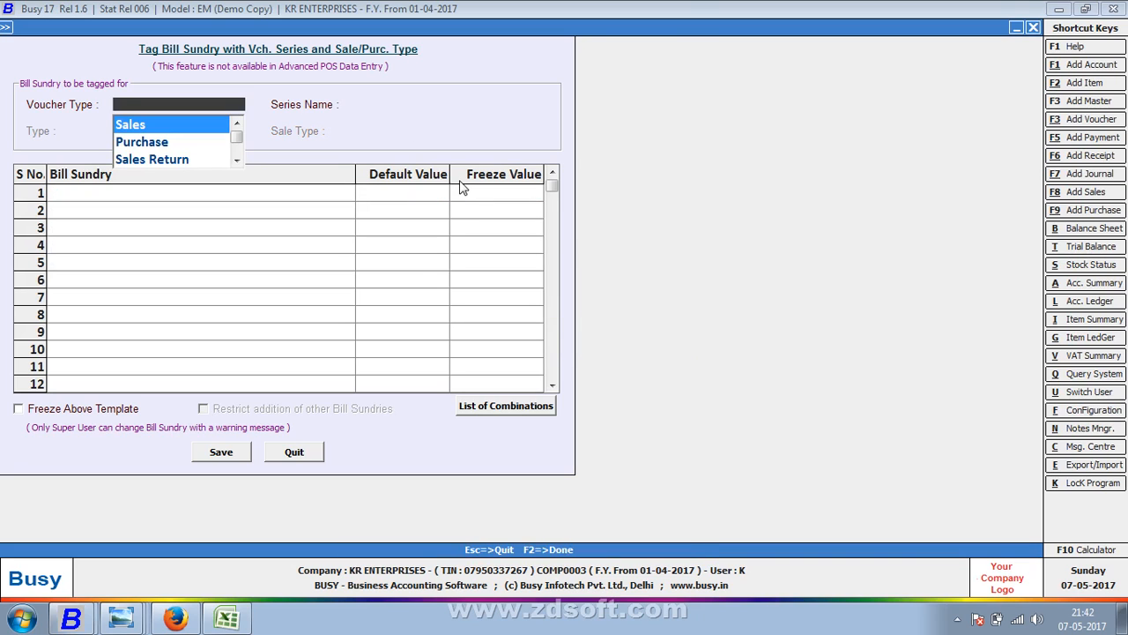
- Tag Central Sales Tax at 2.000 to Sales, R INVOICE, sale type C/C-Form, and save
{"action": "key", "text": "Return"}
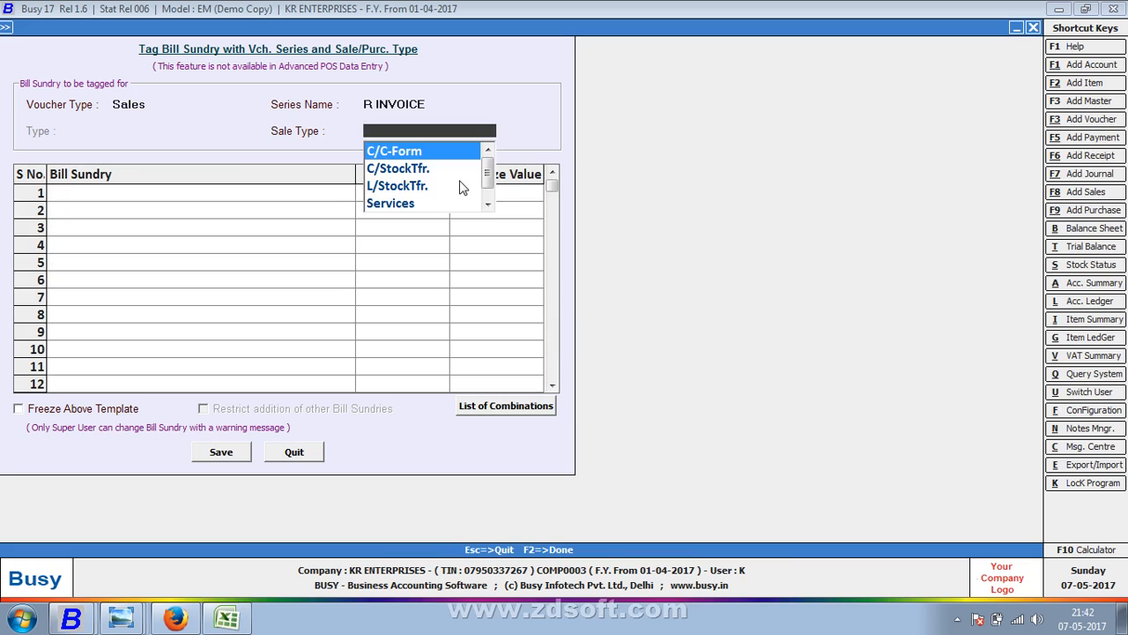
{"action": "key", "text": "Return"}
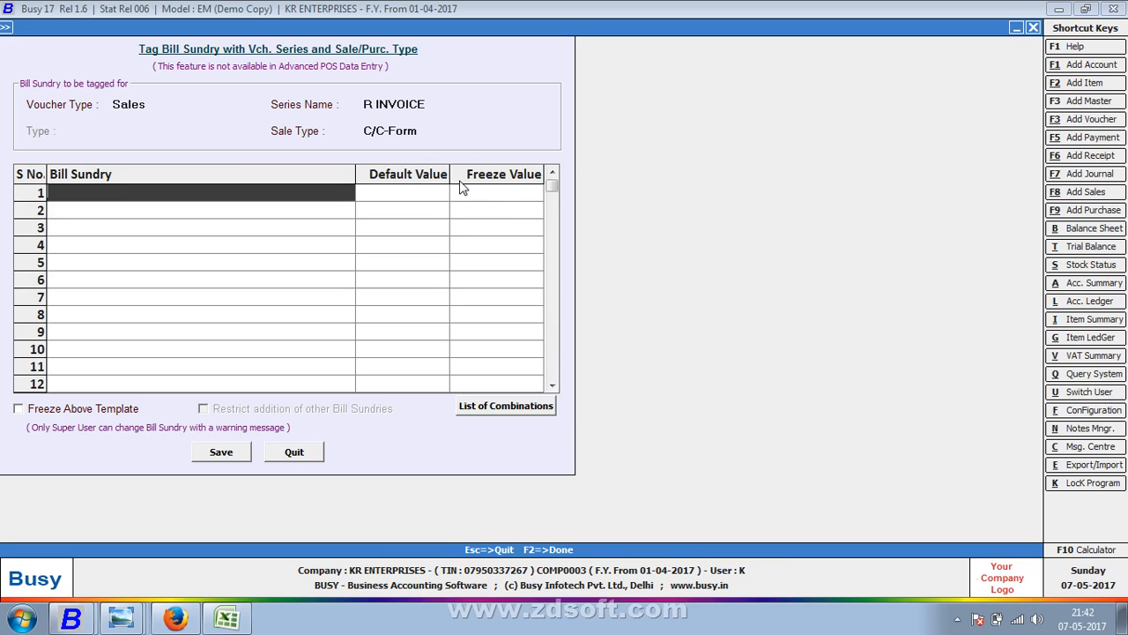
{"action": "key", "text": "Return"}
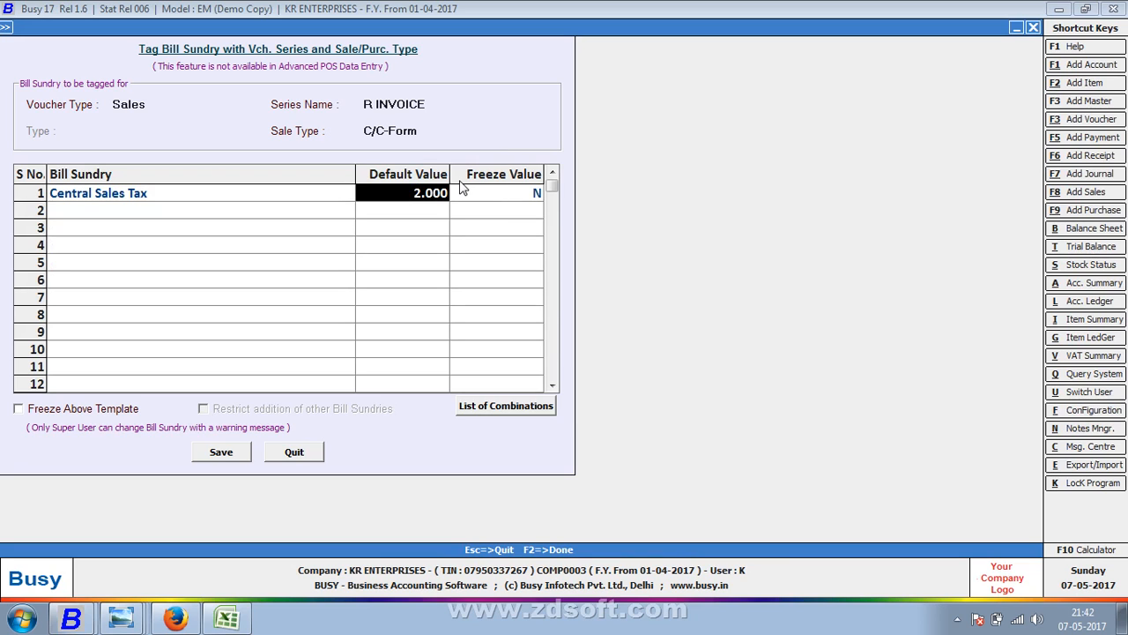
{"action": "key", "text": "F2"}
{"action": "key", "text": "Return"}
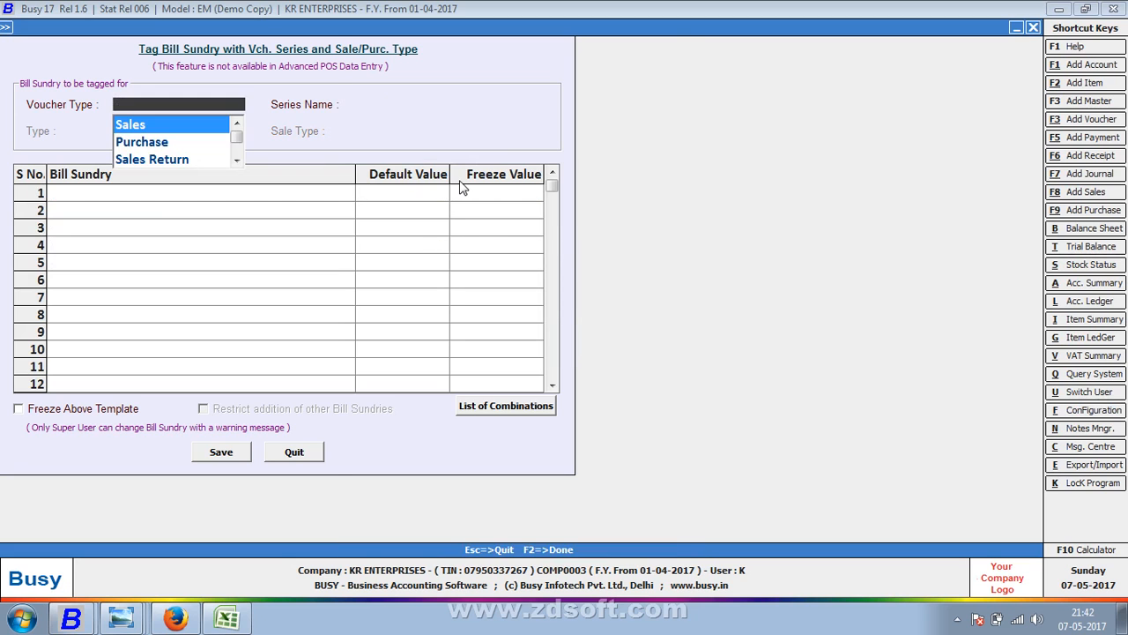
- Reopen the bill sundry tagging form to recheck the R INVOICE tagging, then close it
{"action": "key", "text": "Escape"}
{"action": "key", "text": "Escape"}
{"action": "key", "text": "Escape"}
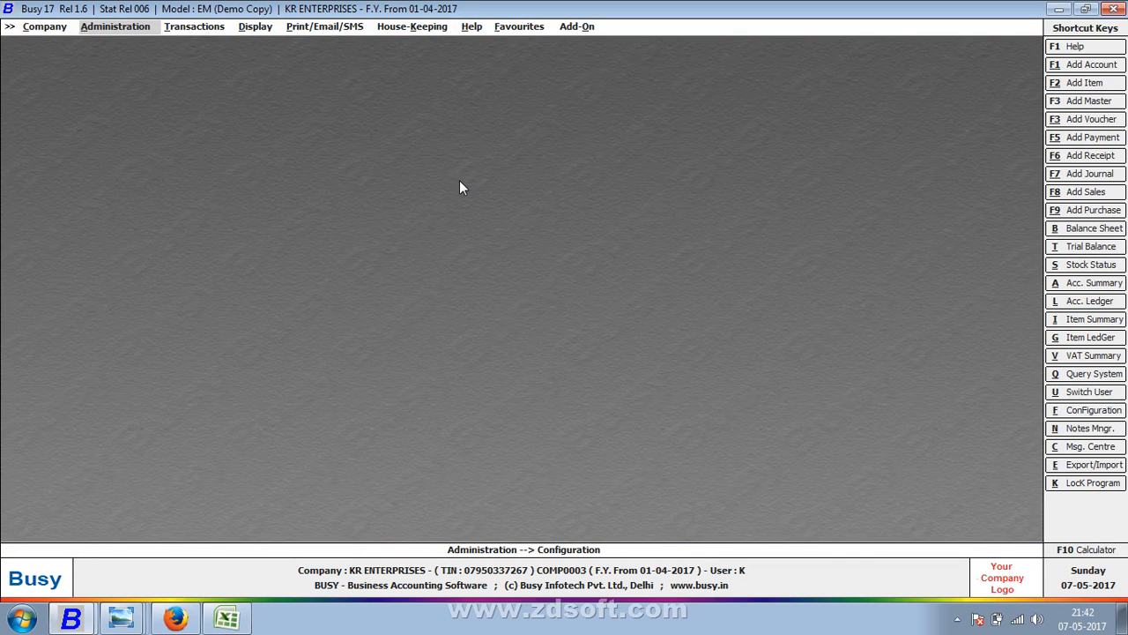
{"action": "key", "text": "Return"}
{"action": "key", "text": "Return"}
{"action": "key", "text": "Down"}
{"action": "key", "text": "Down"}
{"action": "key", "text": "Down"}
{"action": "key", "text": "Down"}
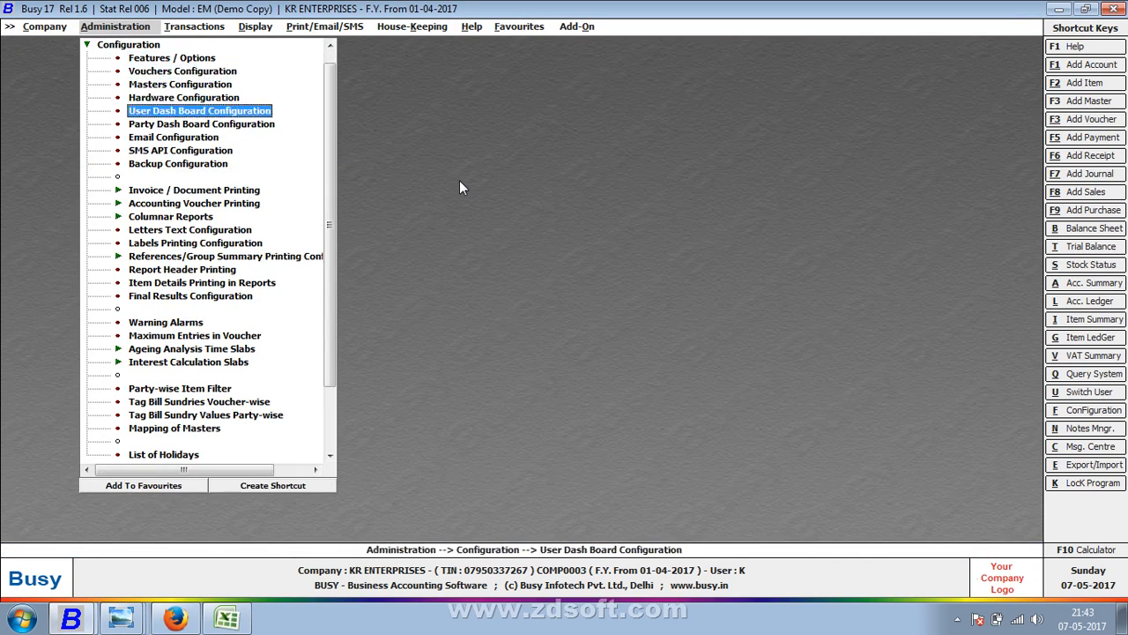
{"action": "key", "text": "m"}
{"action": "key", "text": "m"}
{"action": "key", "text": "Up"}
{"action": "key", "text": "Up"}
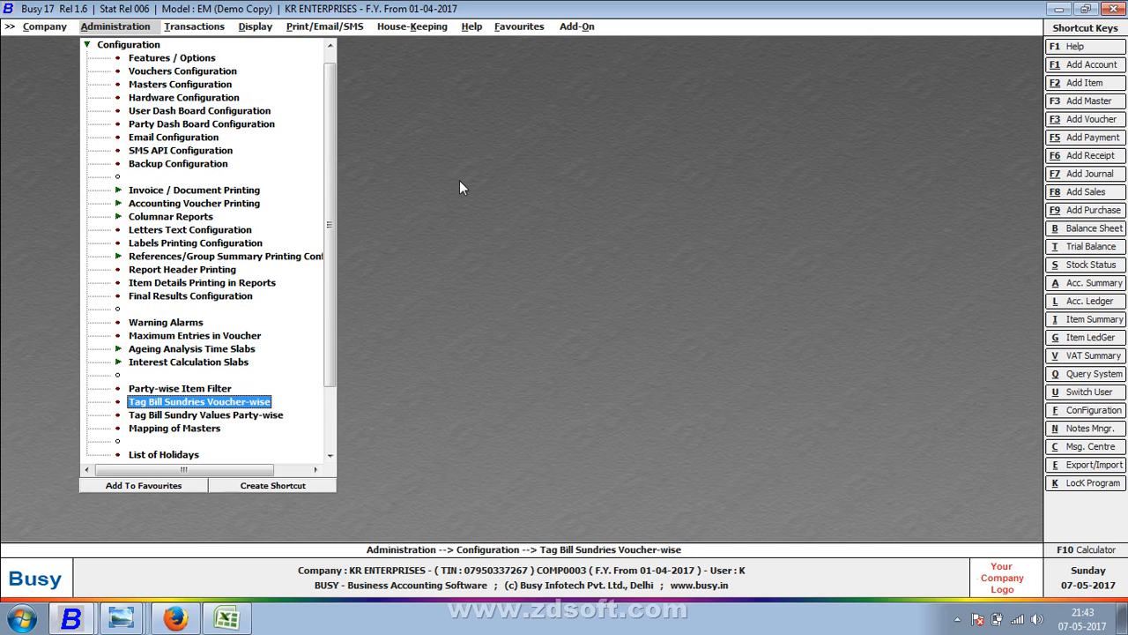
{"action": "key", "text": "Return"}
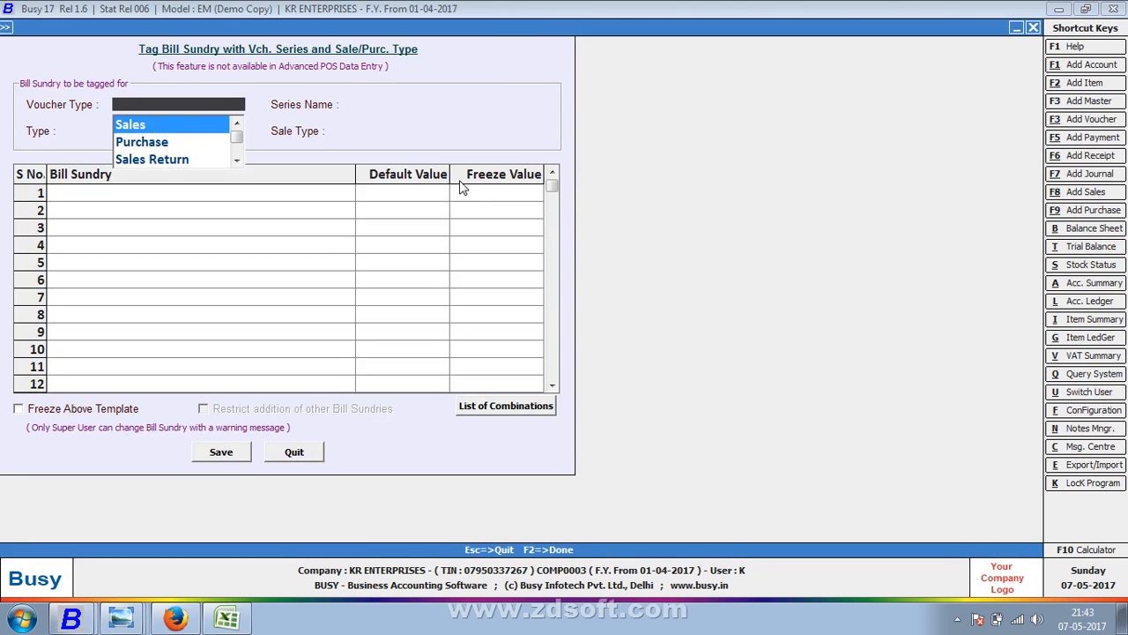
{"action": "key", "text": "Return"}
{"action": "key", "text": "Return"}
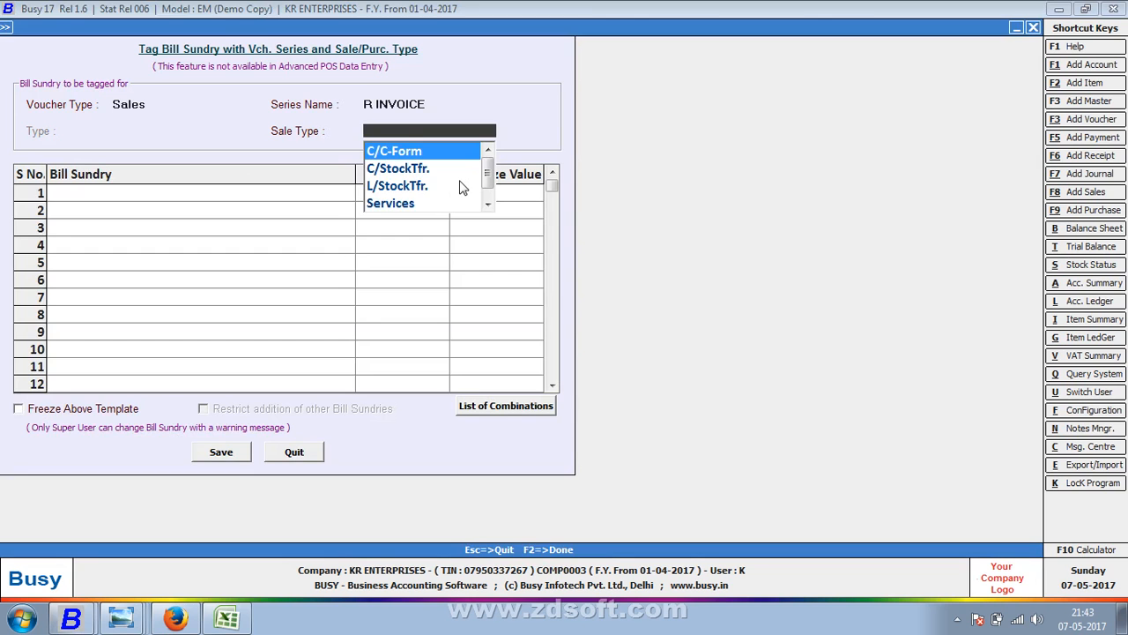
{"action": "key", "text": "Escape"}
{"action": "key", "text": "Escape"}
{"action": "key", "text": "Escape"}
- Start adding a new sales voucher from Transactions > Sales
{"action": "key", "text": "Right"}
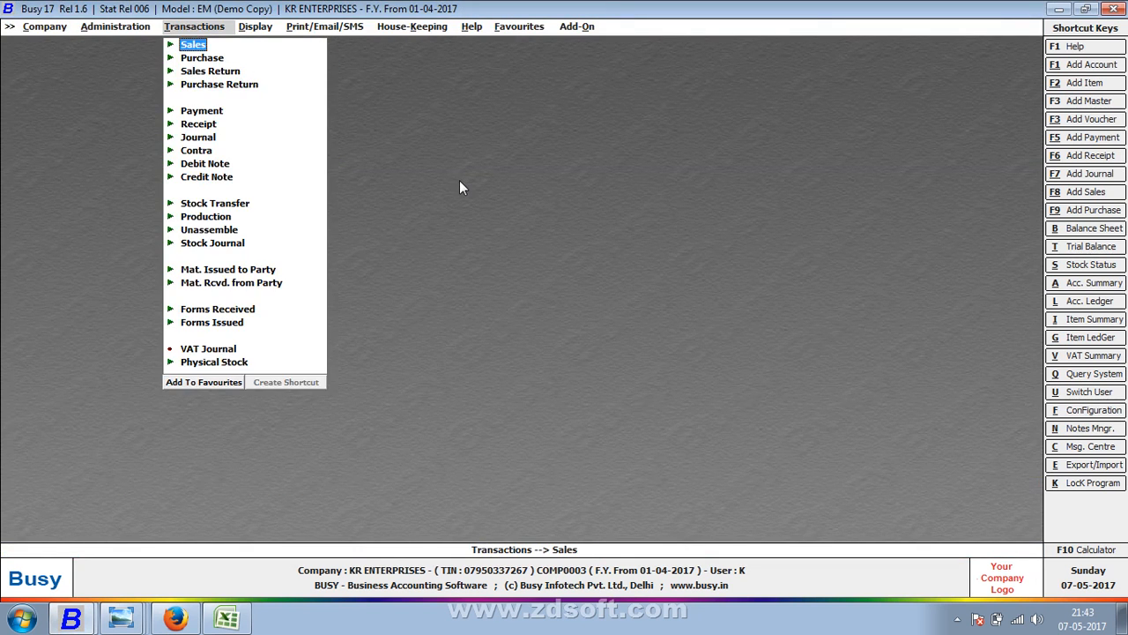
{"action": "key", "text": "Return"}
{"action": "key", "text": "Return"}
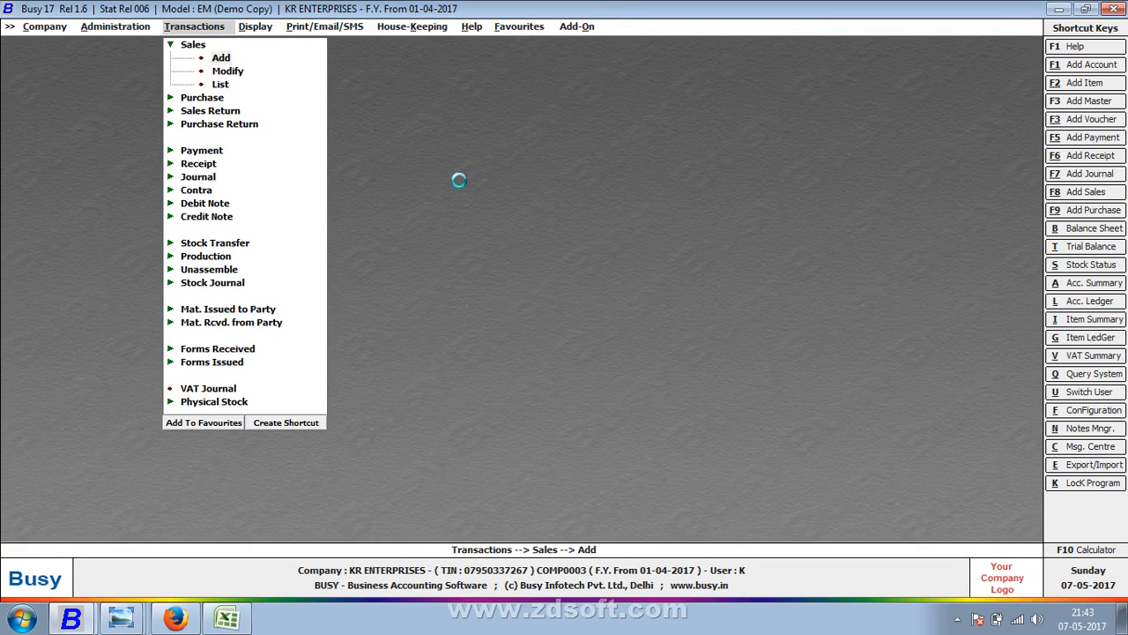
{"action": "key", "text": "Return"}
{"action": "key", "text": "Return"}
- Accept the R INVOICE series and delete the C/StockTfr. sale type
{"action": "key", "text": "Down"}
{"action": "key", "text": "Down"}
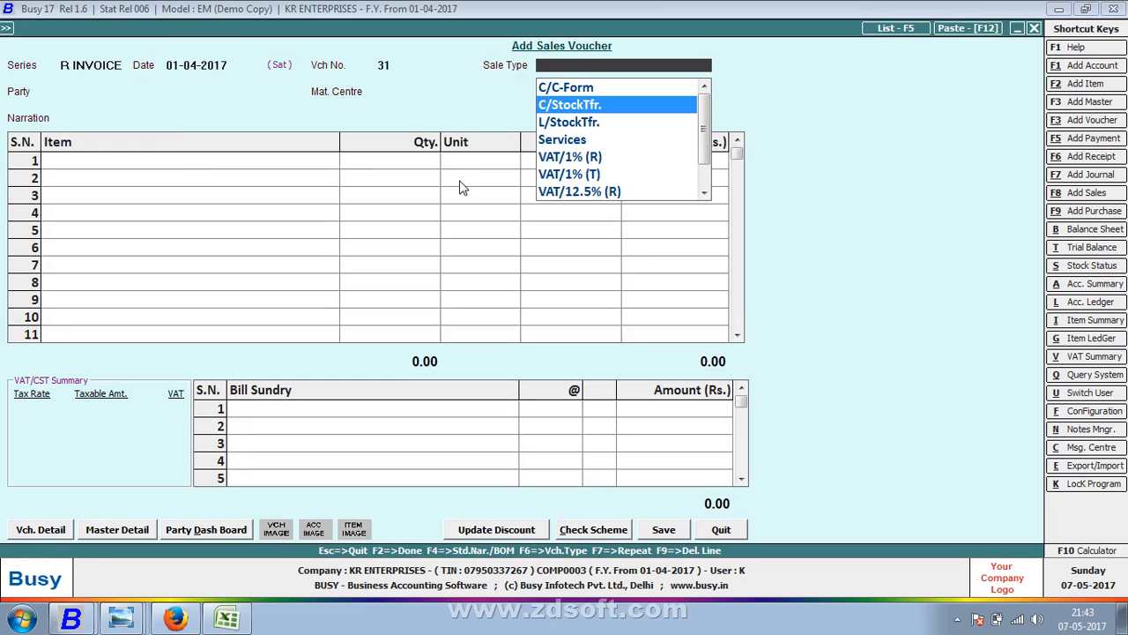
{"action": "key", "text": "Down"}
{"action": "key", "text": "Down"}
{"action": "key", "text": "Down"}
{"action": "key", "text": "Down"}
{"action": "key", "text": "Down"}
{"action": "key", "text": "Down"}
{"action": "key", "text": "Down"}
{"action": "key", "text": "Down"}
{"action": "key", "text": "Down"}
{"action": "key", "text": "Down"}
{"action": "key", "text": "Down"}
{"action": "key", "text": "Down"}
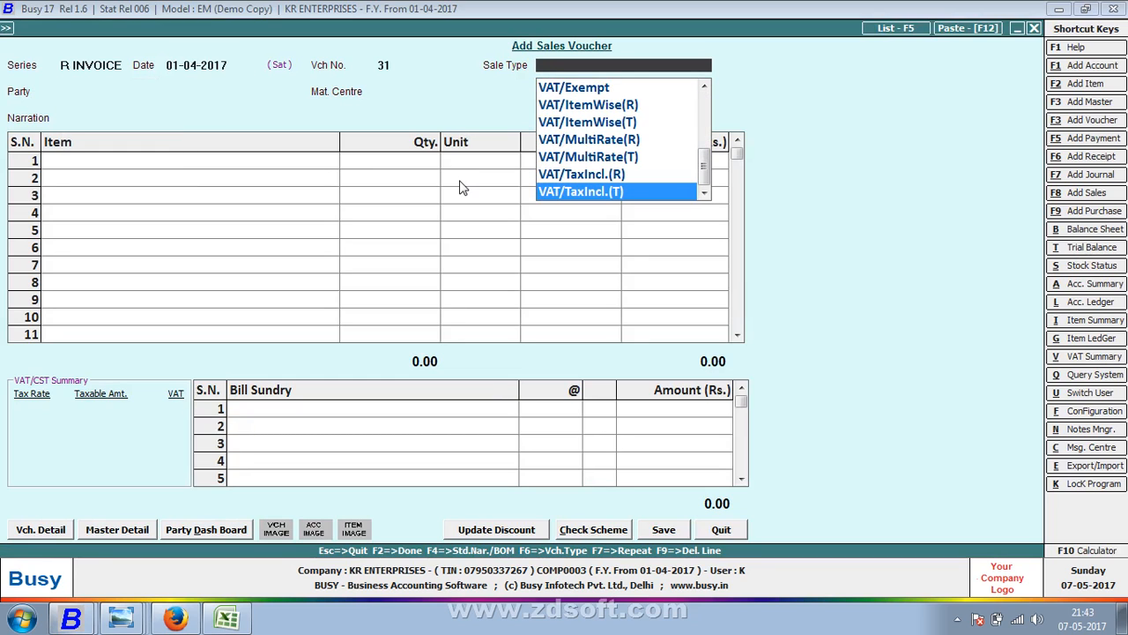
{"action": "key", "text": "Up"}
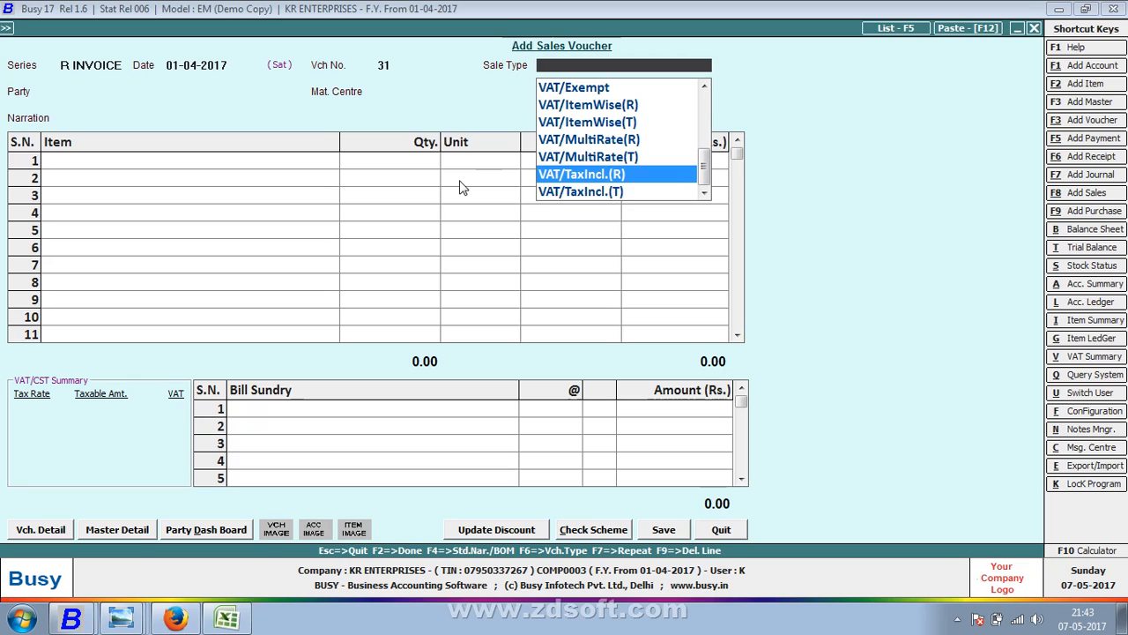
{"action": "key", "text": "Up"}
{"action": "key", "text": "Up"}
{"action": "key", "text": "Up"}
{"action": "key", "text": "Up"}
{"action": "key", "text": "Up"}
{"action": "key", "text": "Up"}
{"action": "key", "text": "Up"}
{"action": "key", "text": "Up"}
{"action": "key", "text": "Up"}
{"action": "key", "text": "Up"}
{"action": "key", "text": "Up"}
{"action": "key", "text": "Up"}
{"action": "key", "text": "Up"}
{"action": "key", "text": "Up"}
{"action": "key", "text": "Up"}
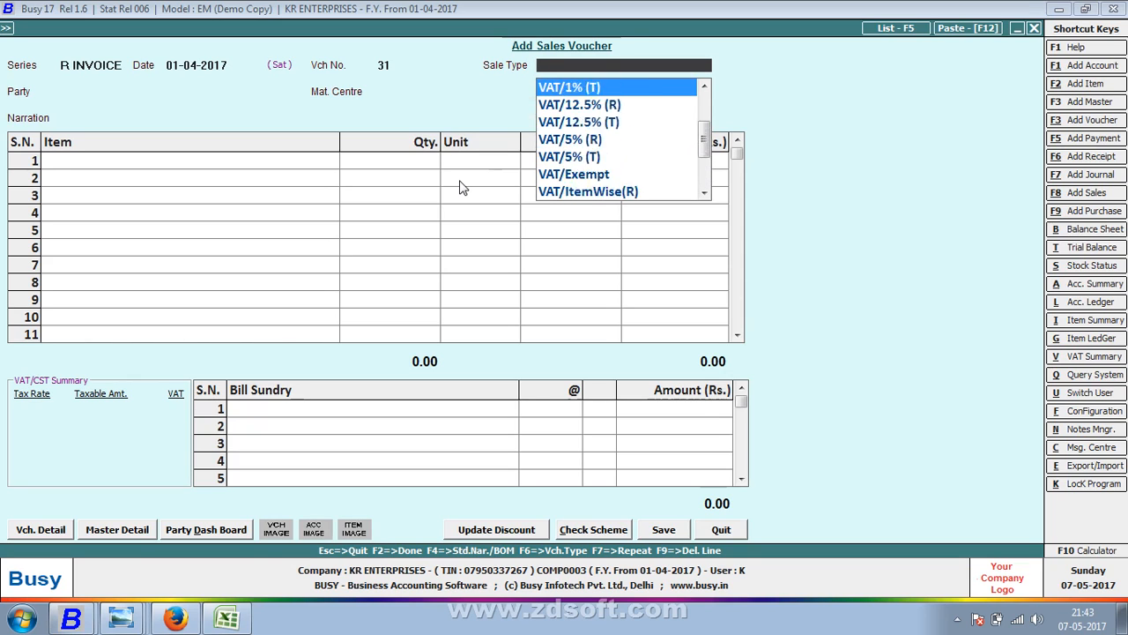
{"action": "key", "text": "Down"}
{"action": "key", "text": "Return"}
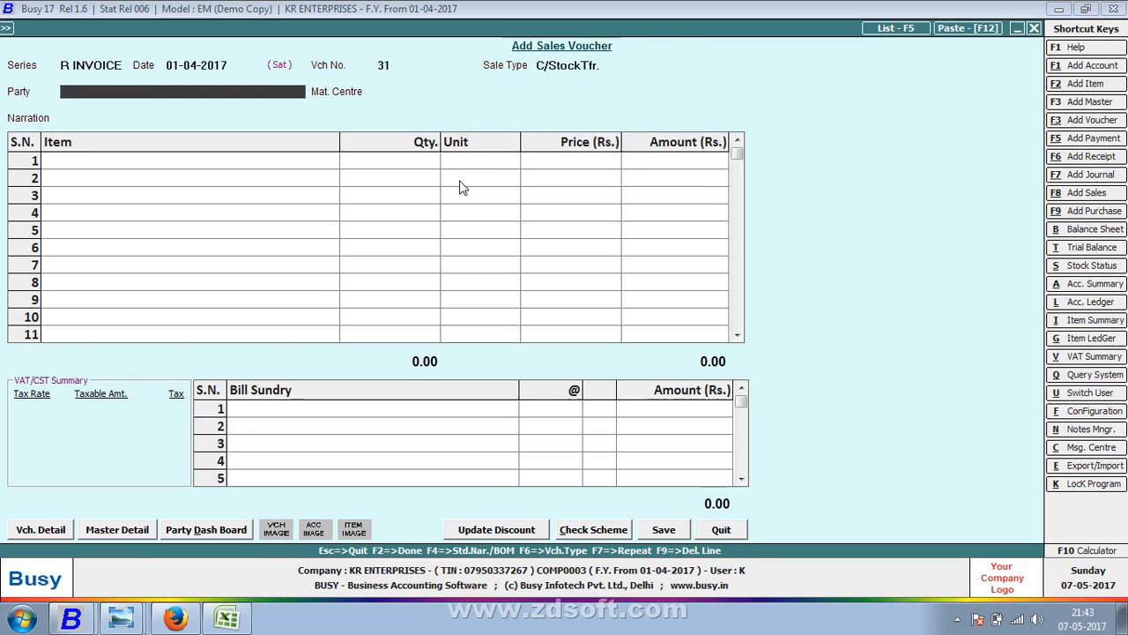
{"action": "key", "text": "Up"}
{"action": "key", "text": "alt+m"}
{"action": "key", "text": "F8"}
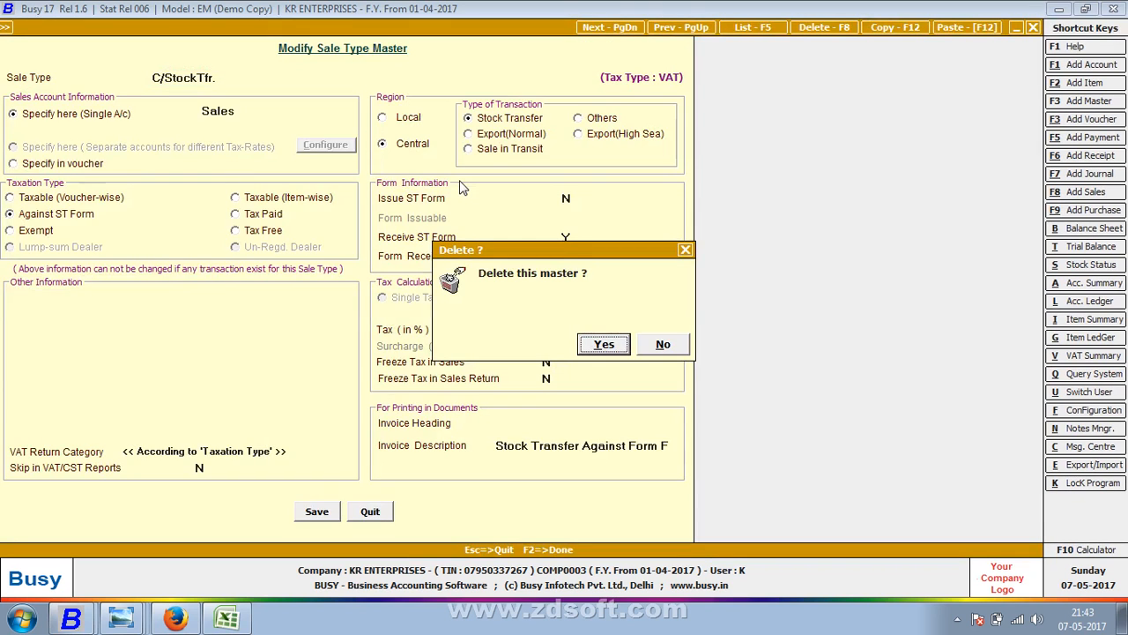
{"action": "key", "text": "Return"}
- Delete the L/StockTfr. and Services sale types
{"action": "key", "text": "Down"}
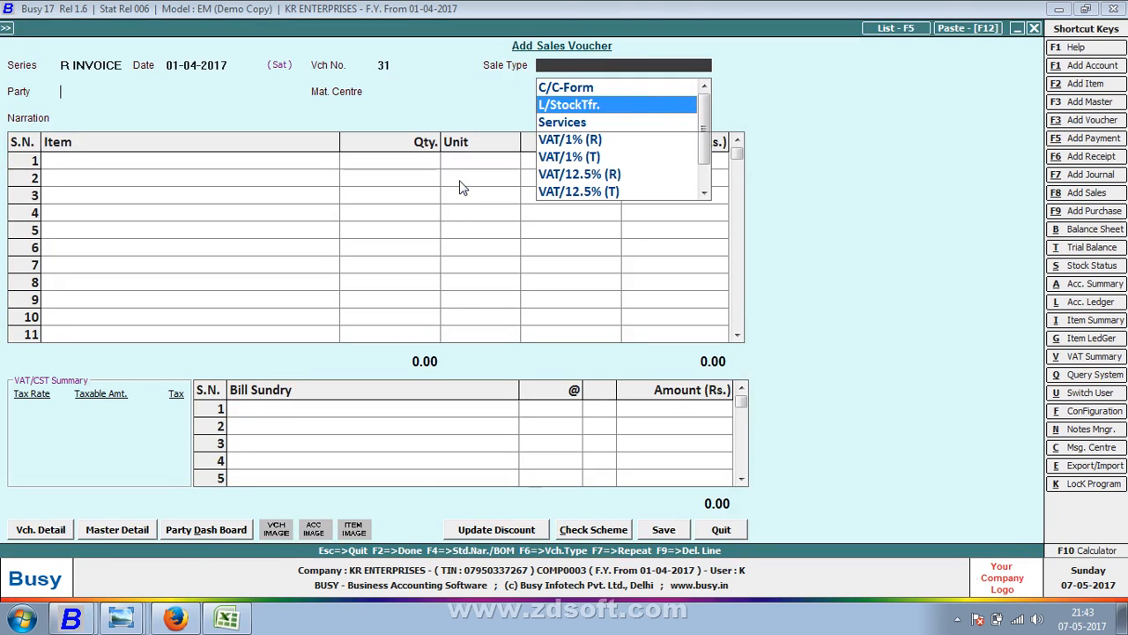
{"action": "key", "text": "Return"}
{"action": "key", "text": "Up"}
{"action": "key", "text": "alt+m"}
{"action": "key", "text": "F8"}
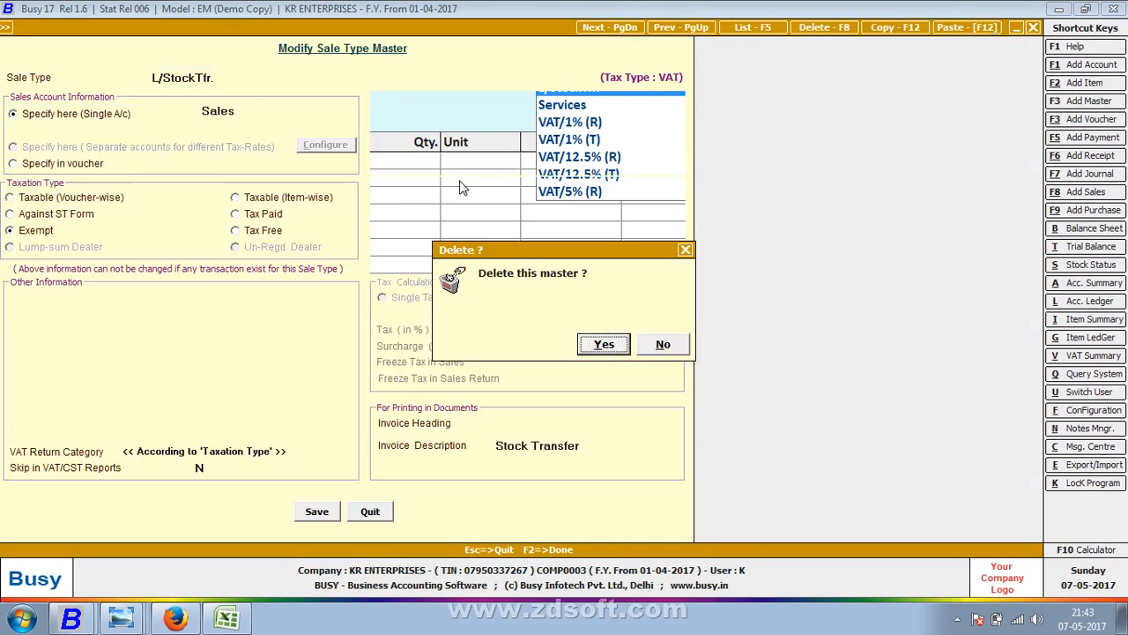
{"action": "key", "text": "Return"}
{"action": "key", "text": "Down"}
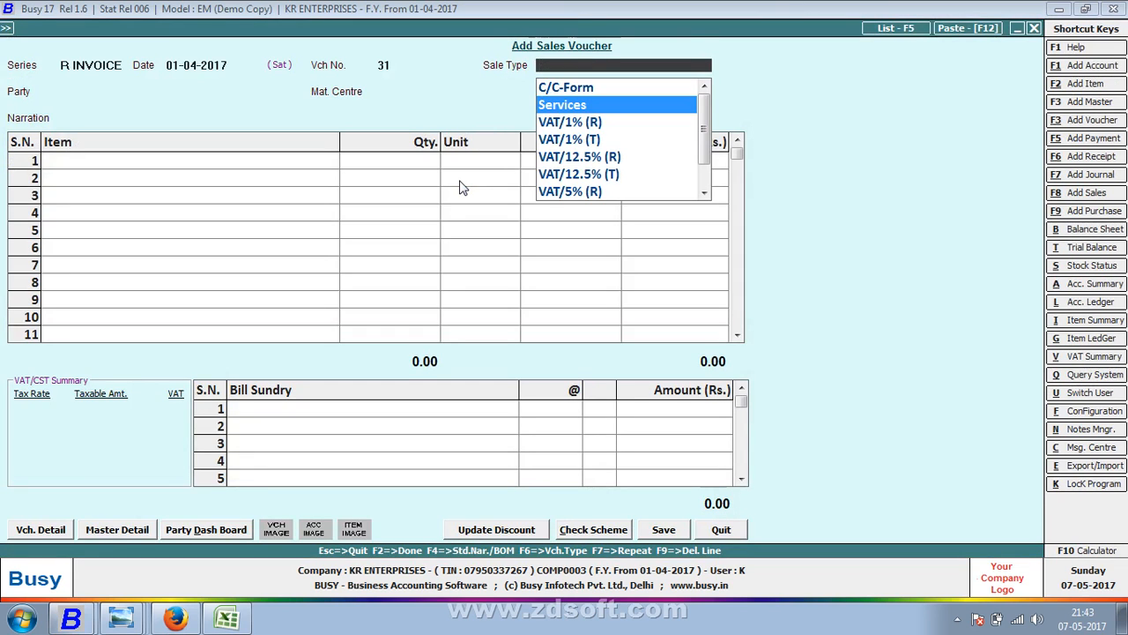
{"action": "key", "text": "Return"}
{"action": "key", "text": "Up"}
{"action": "key", "text": "alt+m"}
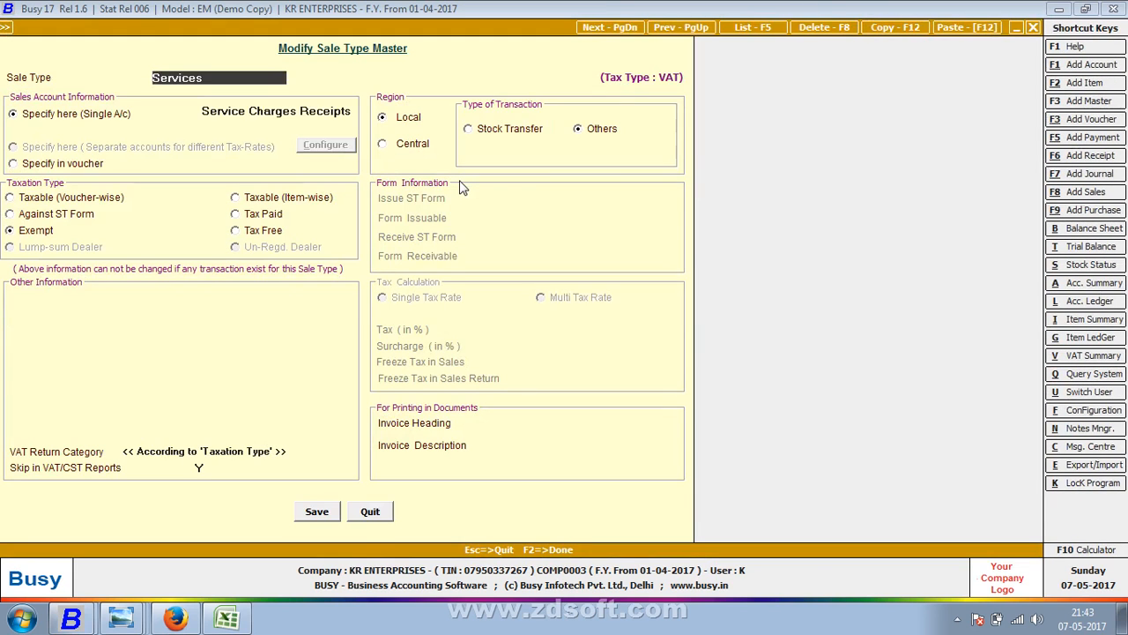
{"action": "key", "text": "F8"}
{"action": "key", "text": "Return"}
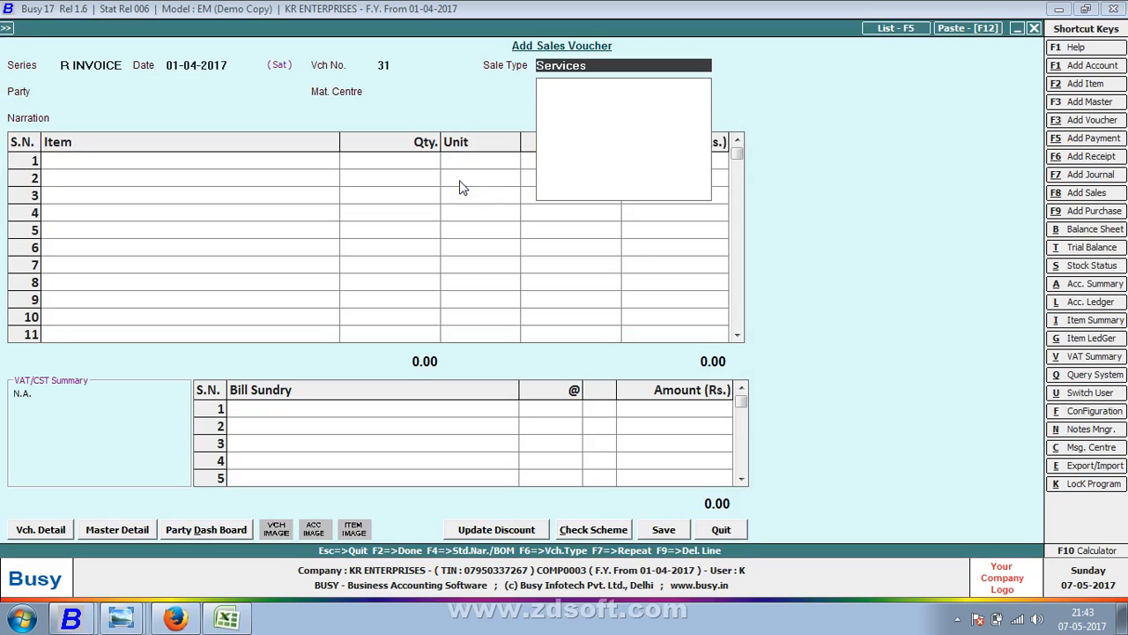
- Delete the VAT/1% (R) and VAT/1% (T) sale types
{"action": "key", "text": "Down"}
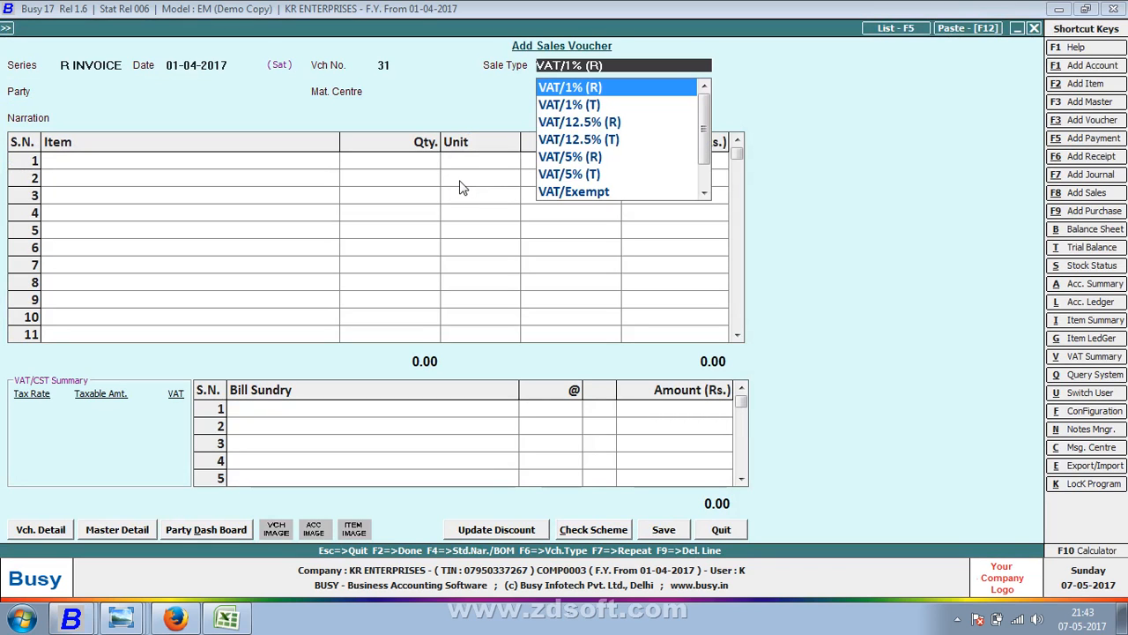
{"action": "key", "text": "alt+m"}
{"action": "key", "text": "F8"}
{"action": "key", "text": "Return"}
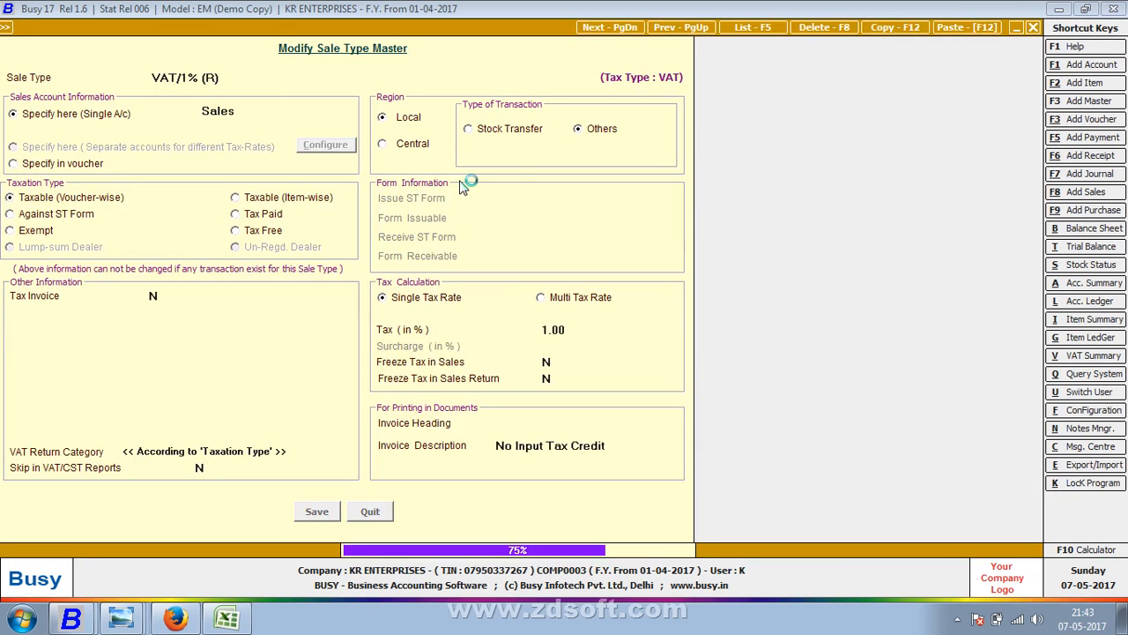
{"action": "key", "text": "Down"}
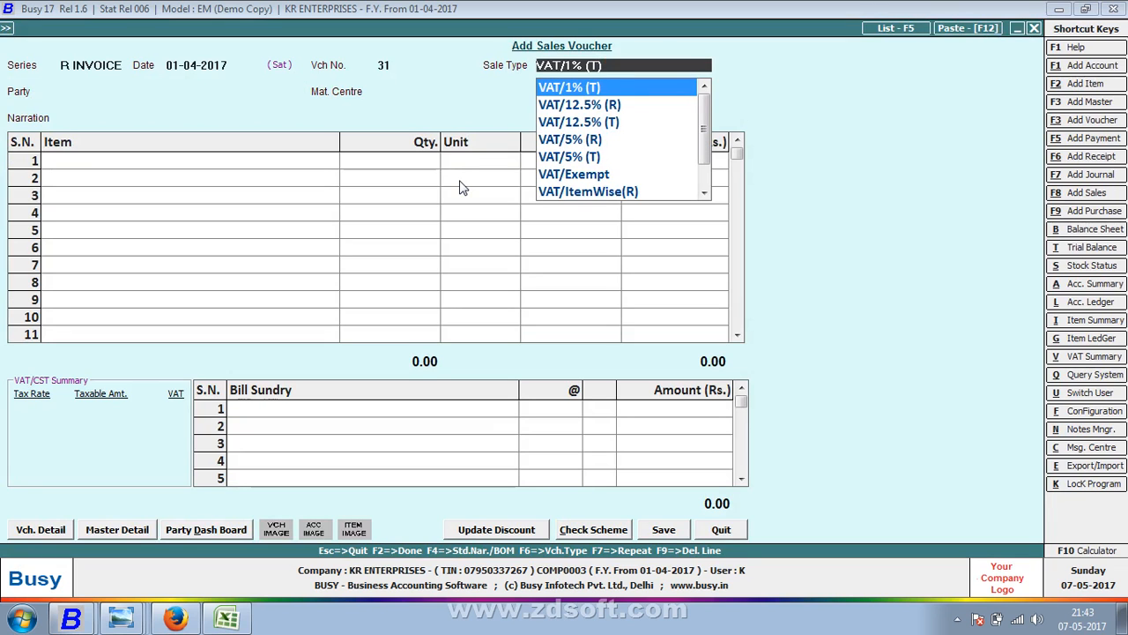
{"action": "key", "text": "alt+m"}
{"action": "key", "text": "F8"}
{"action": "key", "text": "Return"}
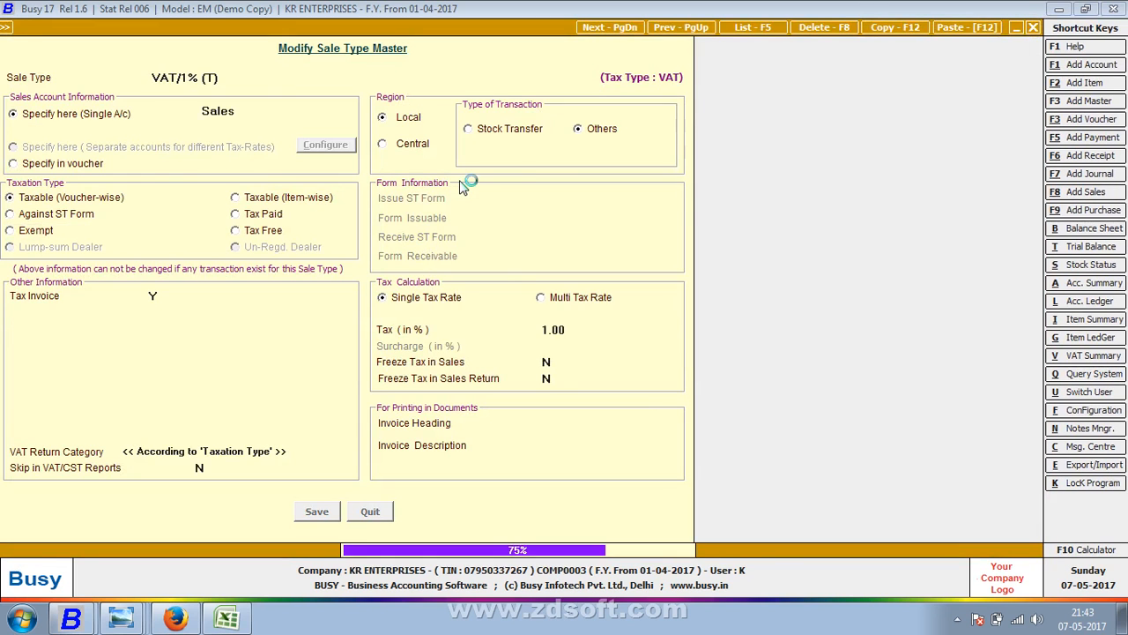
- Delete the VAT/12.5% (R) and VAT/12.5% (T) sale types
{"action": "key", "text": "Down"}
{"action": "key", "text": "Down"}
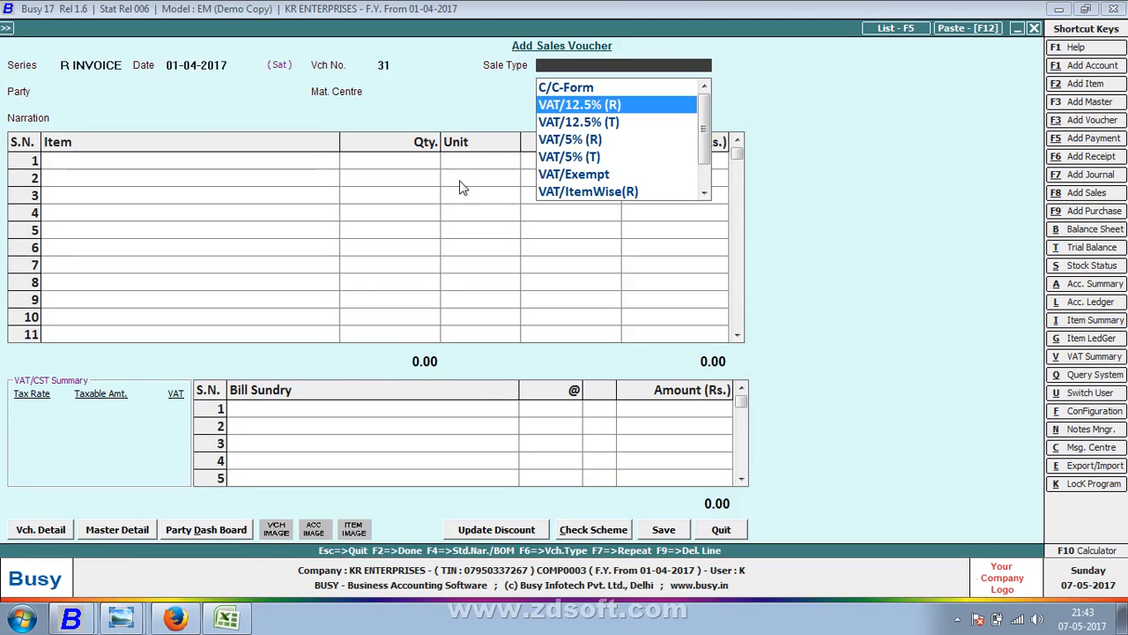
{"action": "key", "text": "Up"}
{"action": "key", "text": "Return"}
{"action": "key", "text": "shift+Tab"}
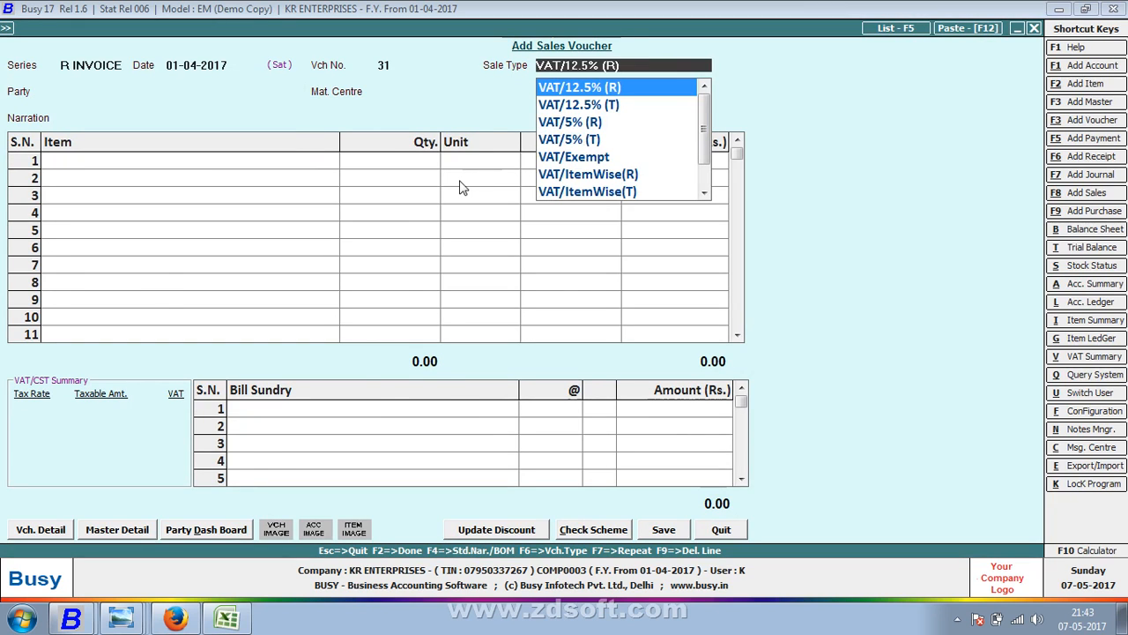
{"action": "key", "text": "alt+m"}
{"action": "key", "text": "F8"}
{"action": "key", "text": "Return"}
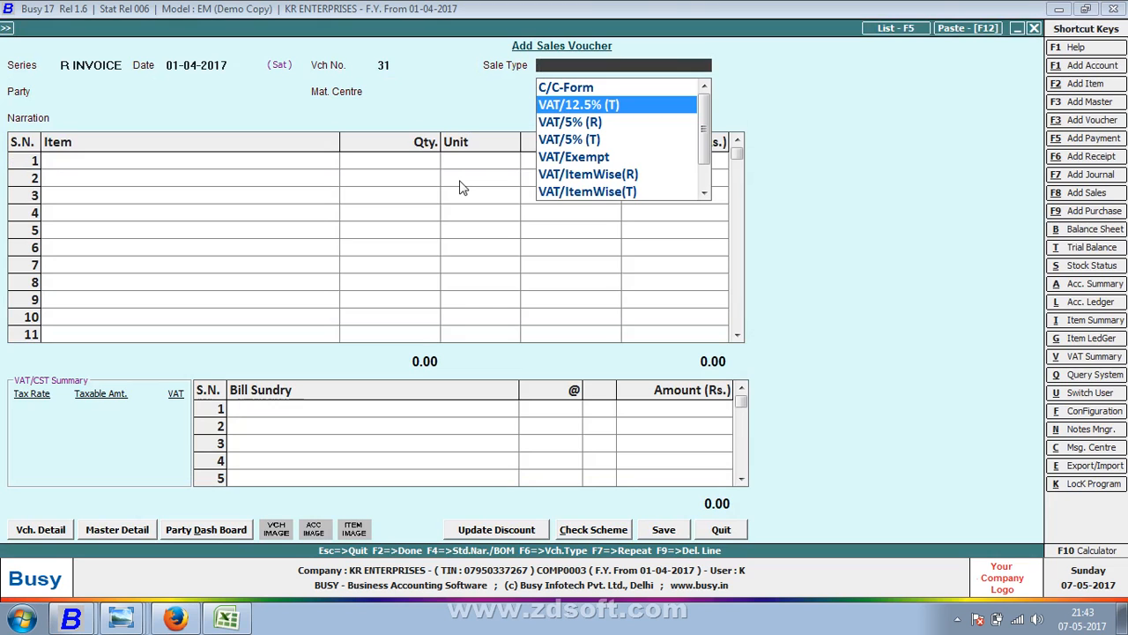
{"action": "key", "text": "F8"}
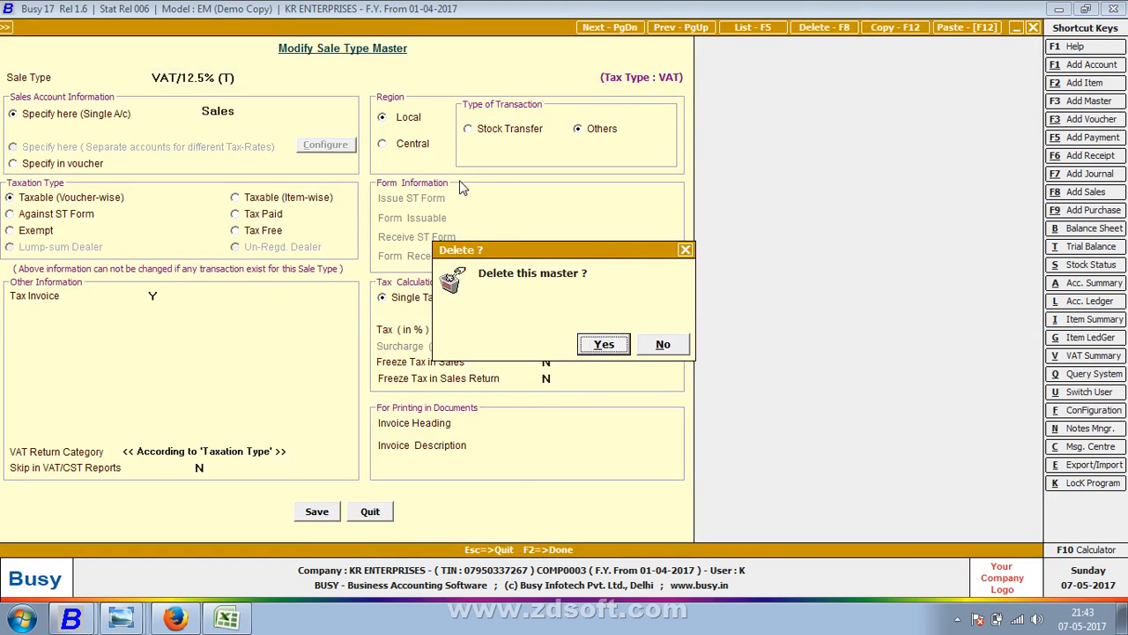
{"action": "key", "text": "Return"}
- Delete the VAT/ItemWise(R) and VAT/ItemWise(T) sale types
{"action": "key", "text": "Down"}
{"action": "key", "text": "Down"}
{"action": "key", "text": "Down"}
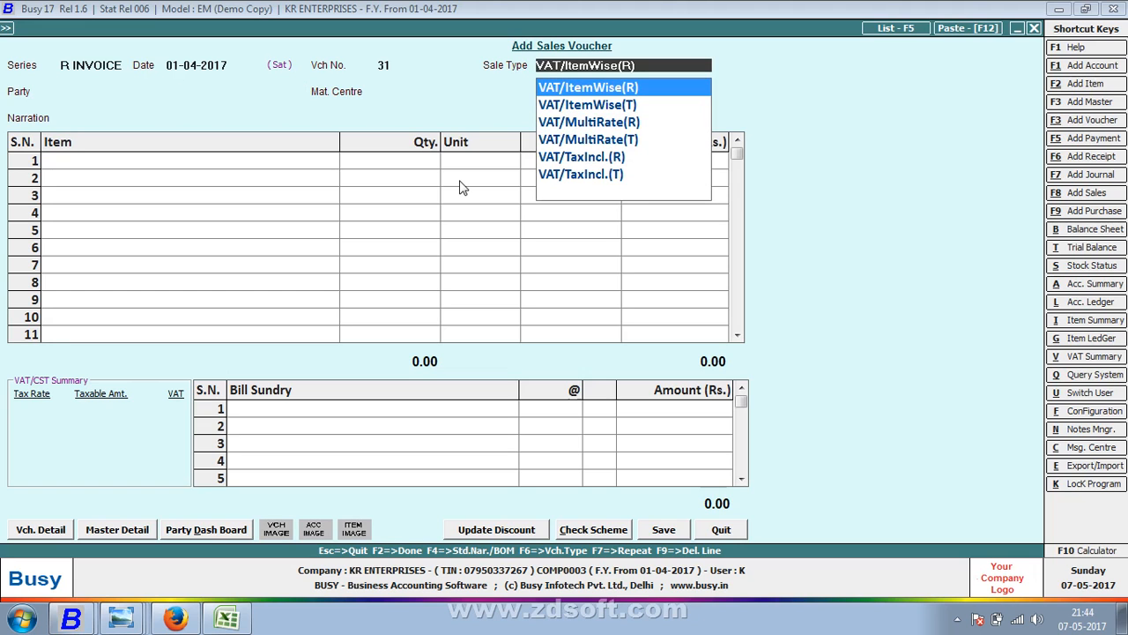
{"action": "key", "text": "alt+m"}
{"action": "key", "text": "F8"}
{"action": "key", "text": "Return"}
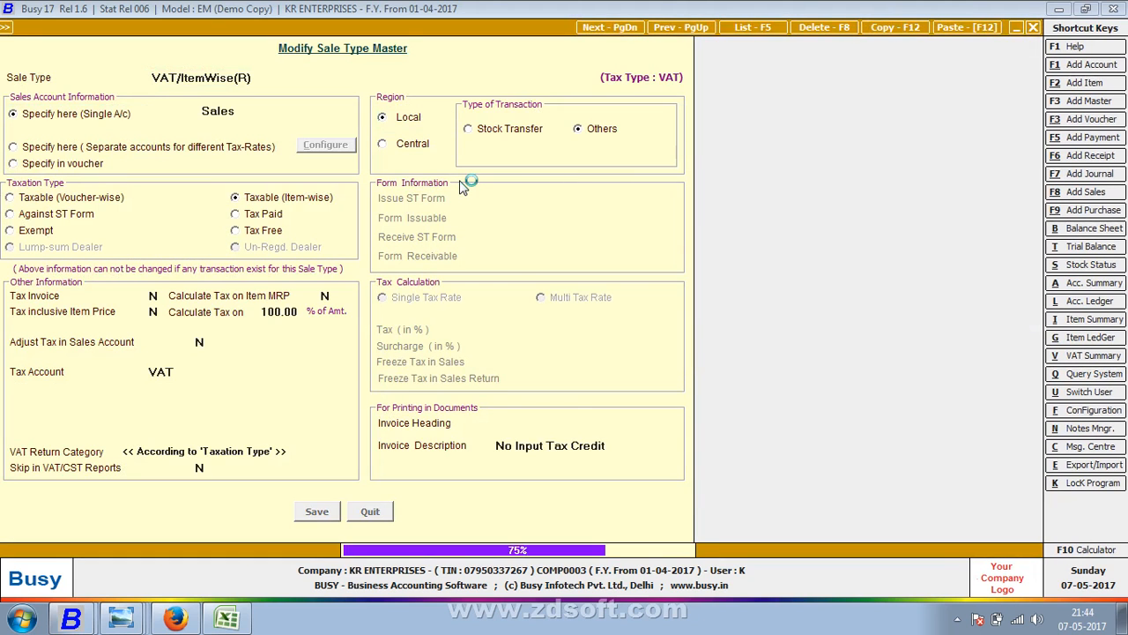
{"action": "key", "text": "Down"}
{"action": "key", "text": "Down"}
{"action": "key", "text": "Down"}
{"action": "key", "text": "Down"}
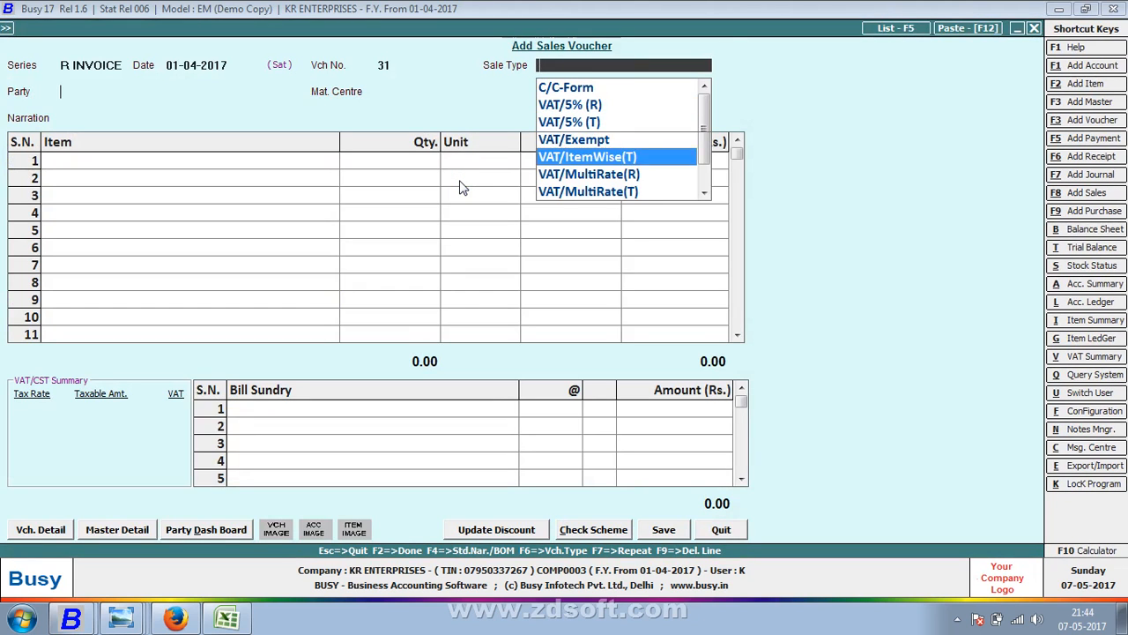
{"action": "key", "text": "alt+m"}
{"action": "key", "text": "F8"}
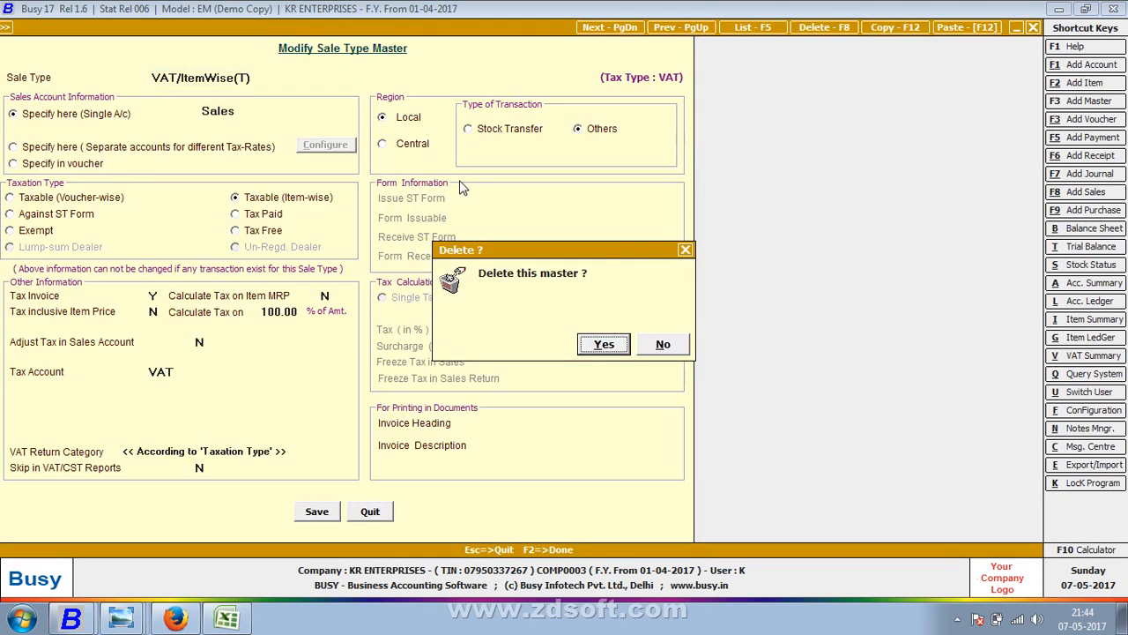
{"action": "key", "text": "Return"}
- Delete the VAT/MultiRate(R) and VAT/MultiRate(T) sale types, returning to the trimmed list
{"action": "key", "text": "Down"}
{"action": "key", "text": "Down"}
{"action": "key", "text": "Down"}
{"action": "key", "text": "Down"}
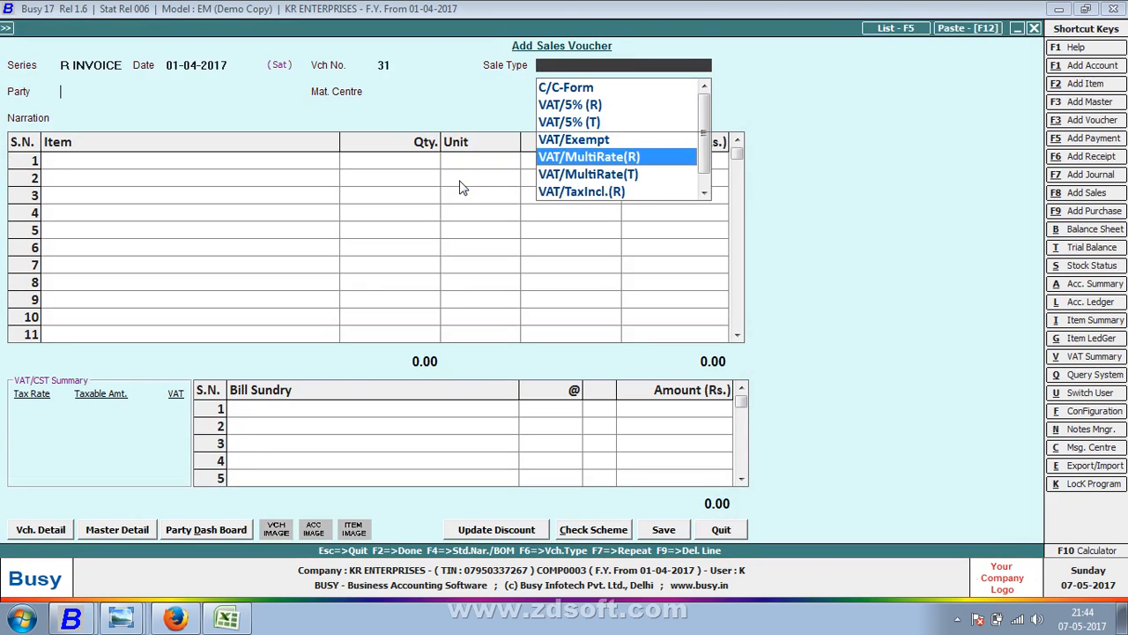
{"action": "key", "text": "alt+m"}
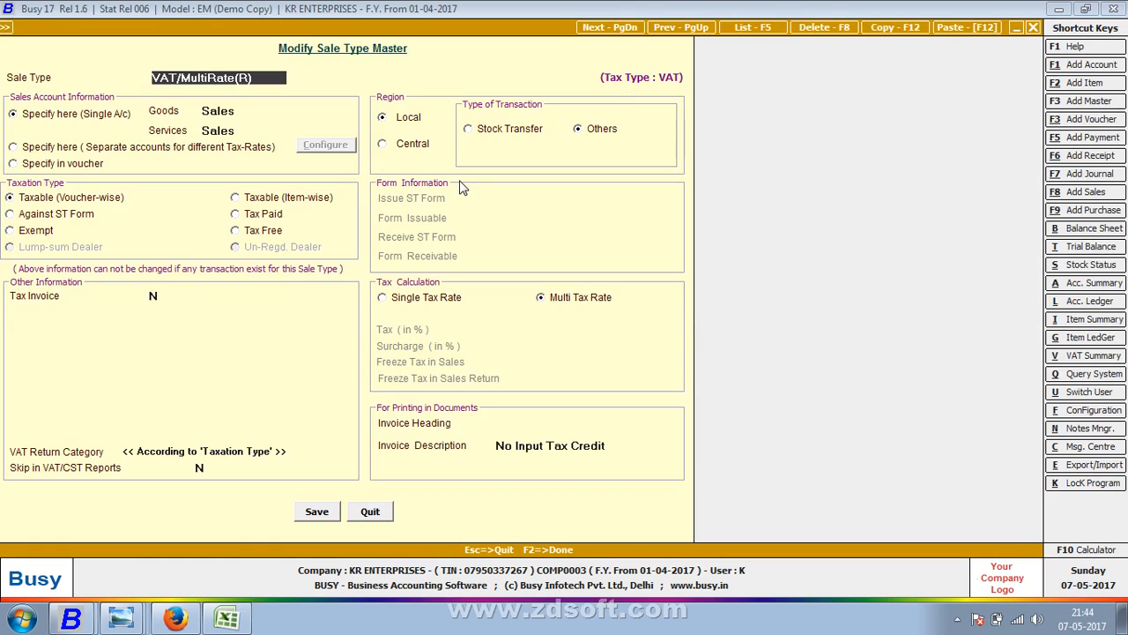
{"action": "key", "text": "F8"}
{"action": "key", "text": "Return"}
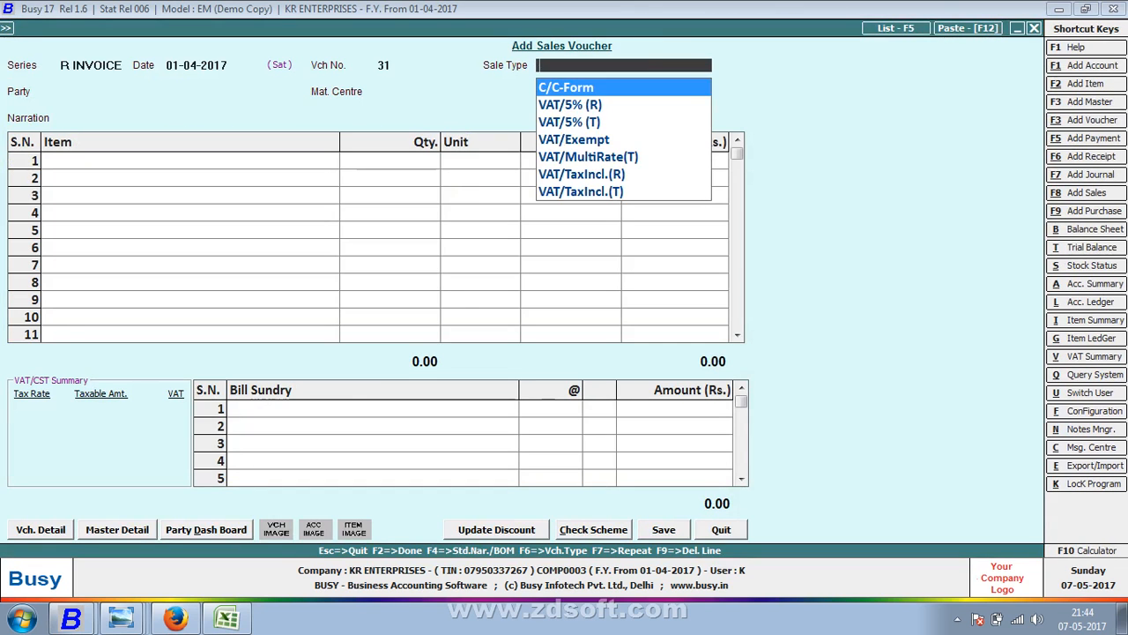
{"action": "key", "text": "Down"}
{"action": "key", "text": "Down"}
{"action": "key", "text": "Down"}
{"action": "key", "text": "Down"}
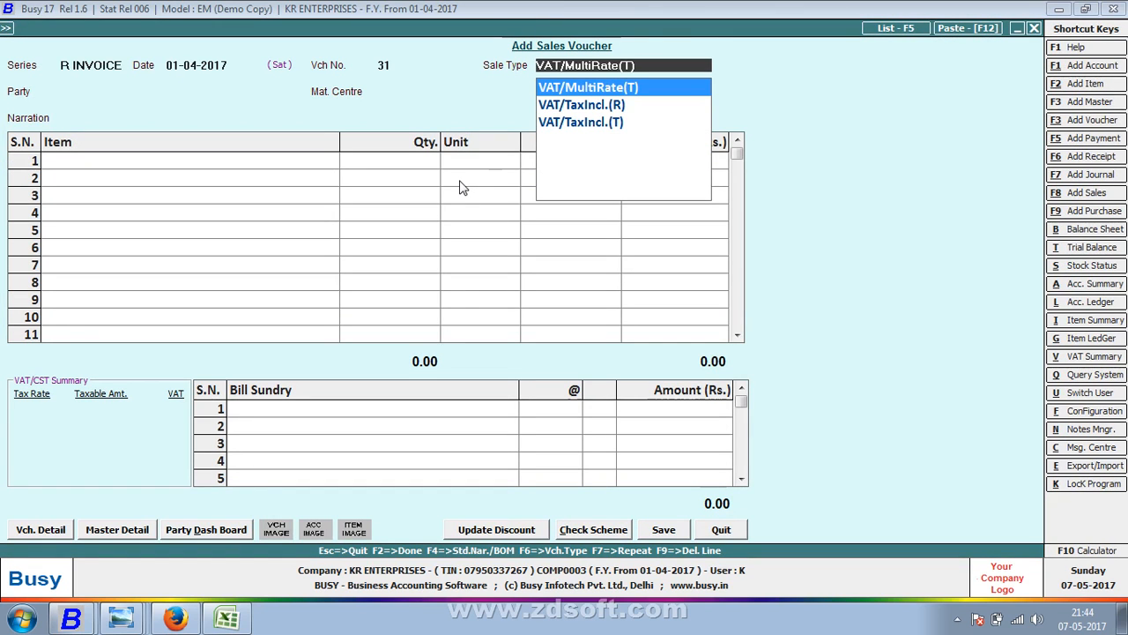
{"action": "key", "text": "alt+m"}
{"action": "key", "text": "F8"}
{"action": "key", "text": "Return"}
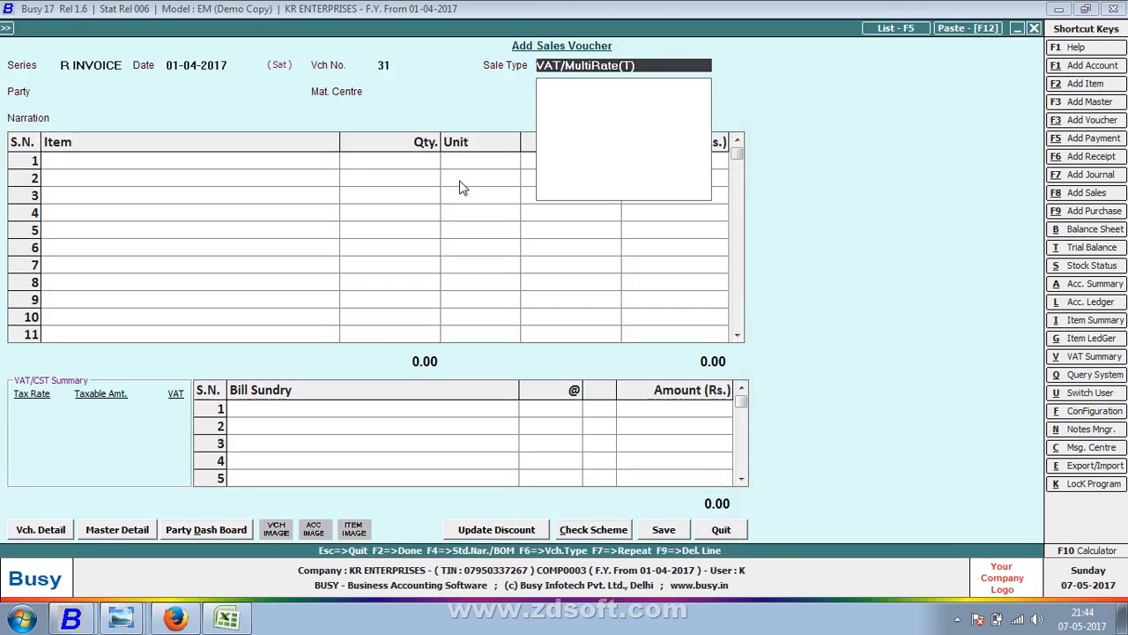
{"action": "key", "text": "Down"}
{"action": "key", "text": "Down"}
{"action": "key", "text": "Down"}
{"action": "key", "text": "Down"}
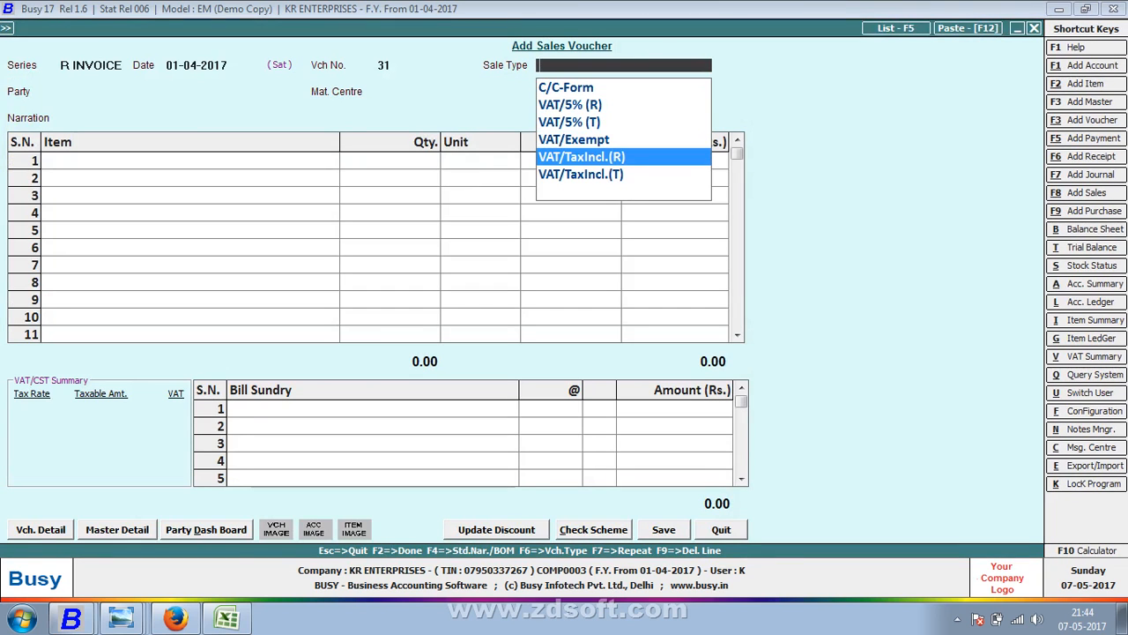
- Try sale type C/C-Form, then switch the voucher to series TAX INVOCE with sale type VAT/5% (T)
{"action": "key", "text": "Up"}
{"action": "key", "text": "Up"}
{"action": "key", "text": "Up"}
{"action": "key", "text": "Up"}
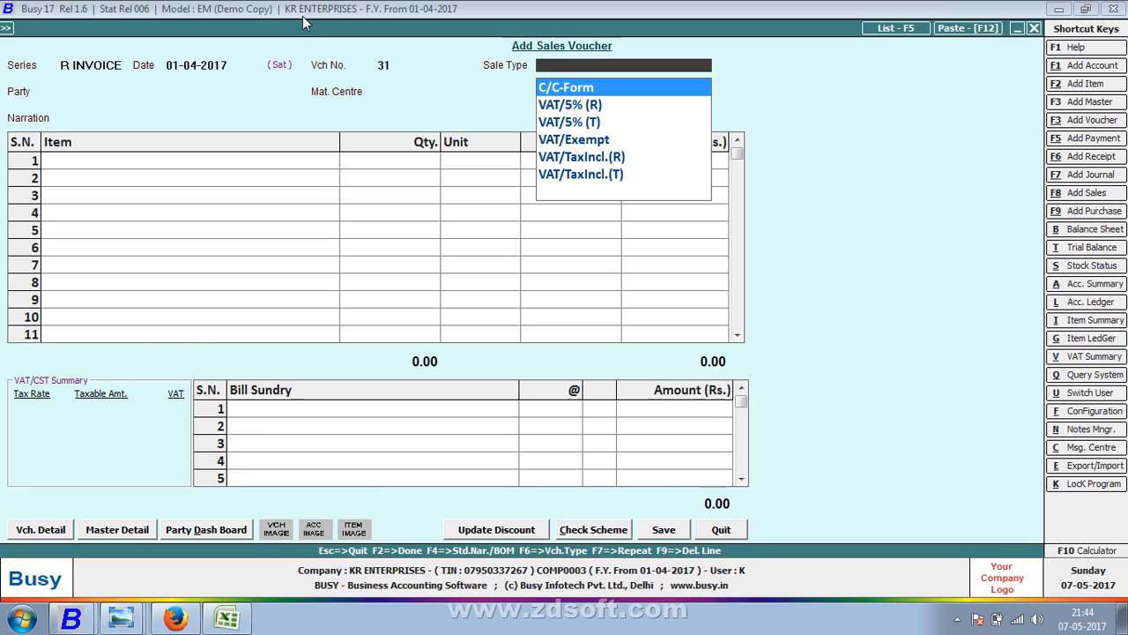
{"action": "key", "text": "Return"}
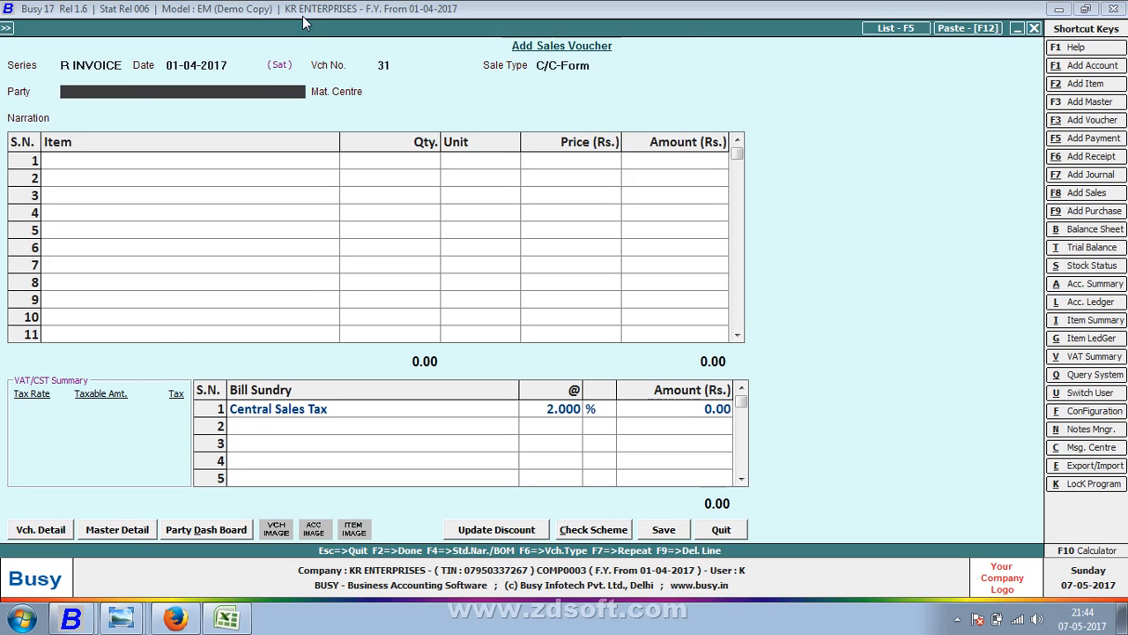
{"action": "key", "text": "shift+Tab"}
{"action": "key", "text": "shift+Tab"}
{"action": "key", "text": "shift+Tab"}
{"action": "key", "text": "Down"}
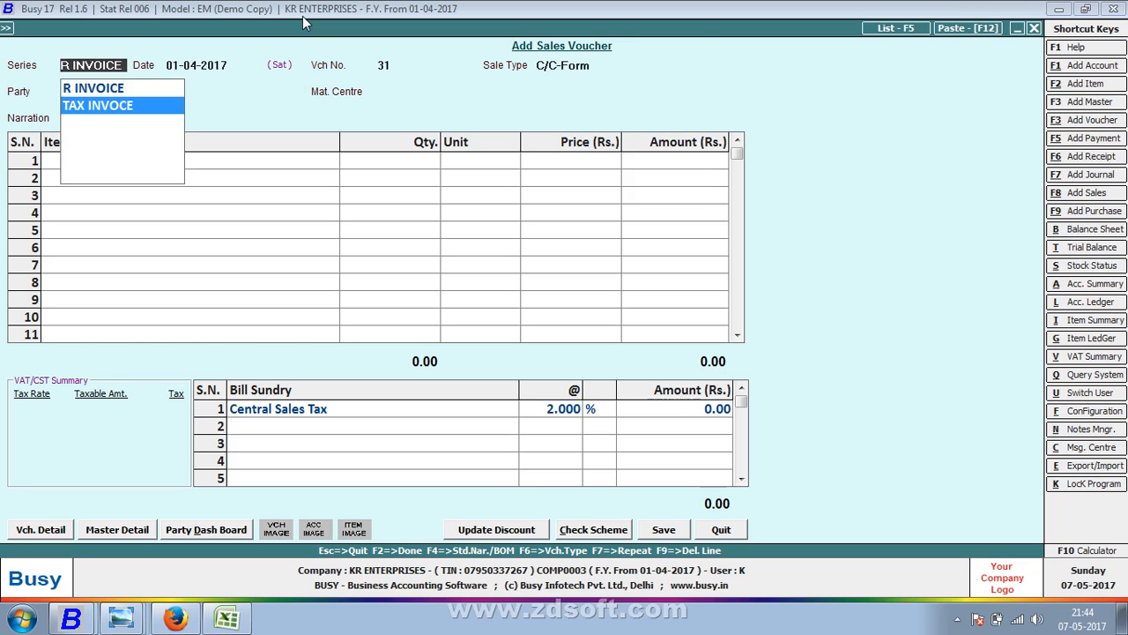
{"action": "key", "text": "Return"}
{"action": "key", "text": "Return"}
{"action": "type", "text": "5"}
{"action": "key", "text": "Down"}
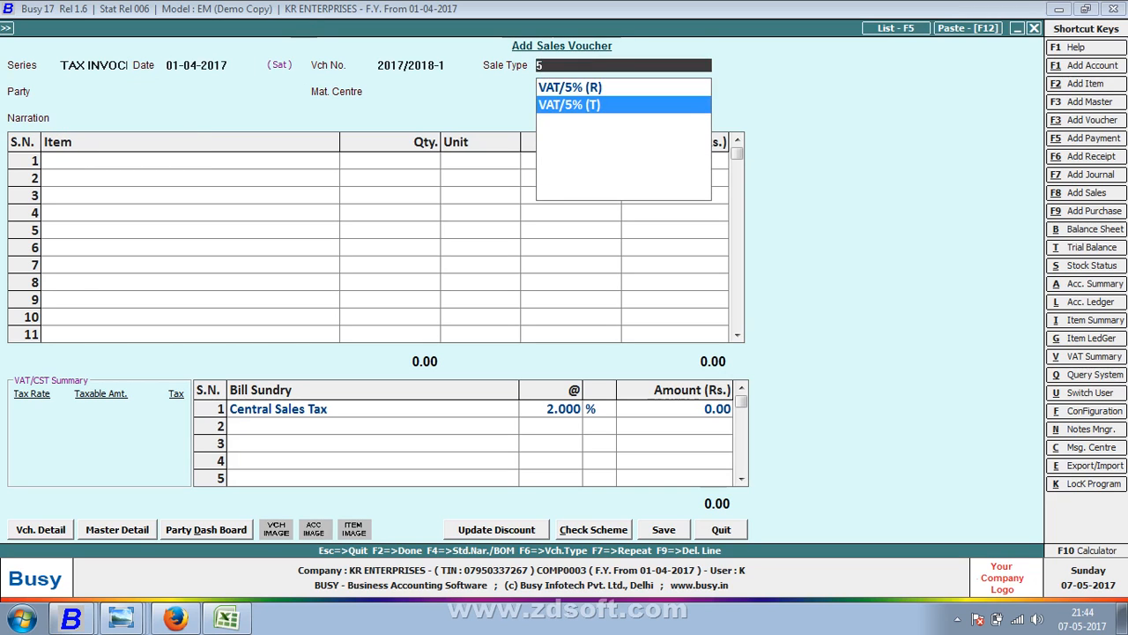
{"action": "key", "text": "Return"}
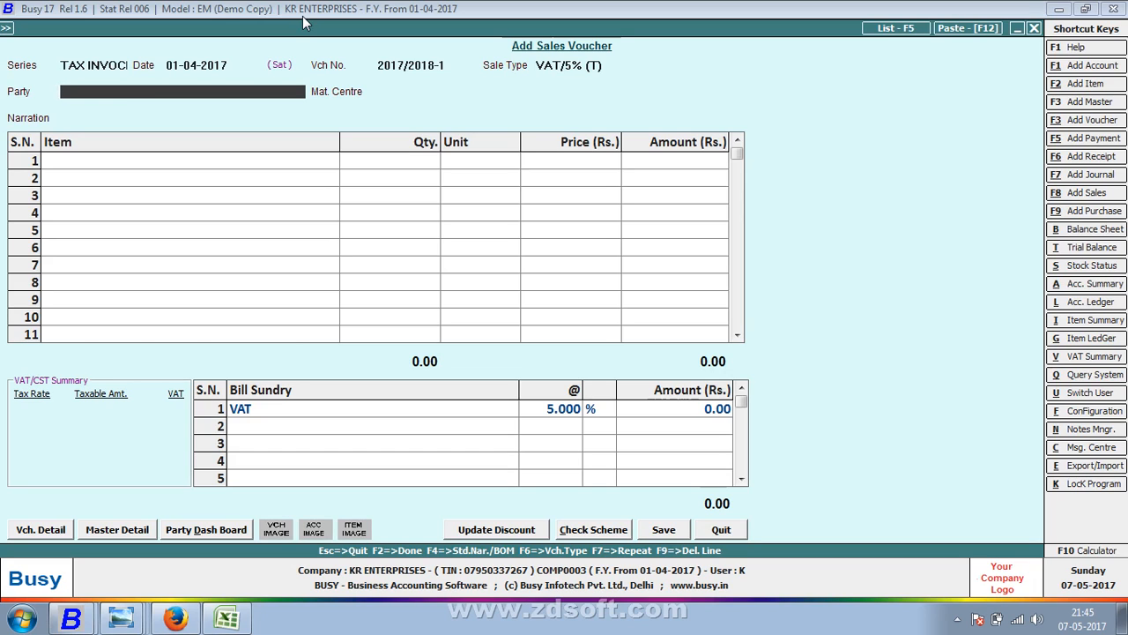
- Show the Windows desktop and bring up the screen recorder's controls from the notification area
{"action": "key", "text": "super+d"}
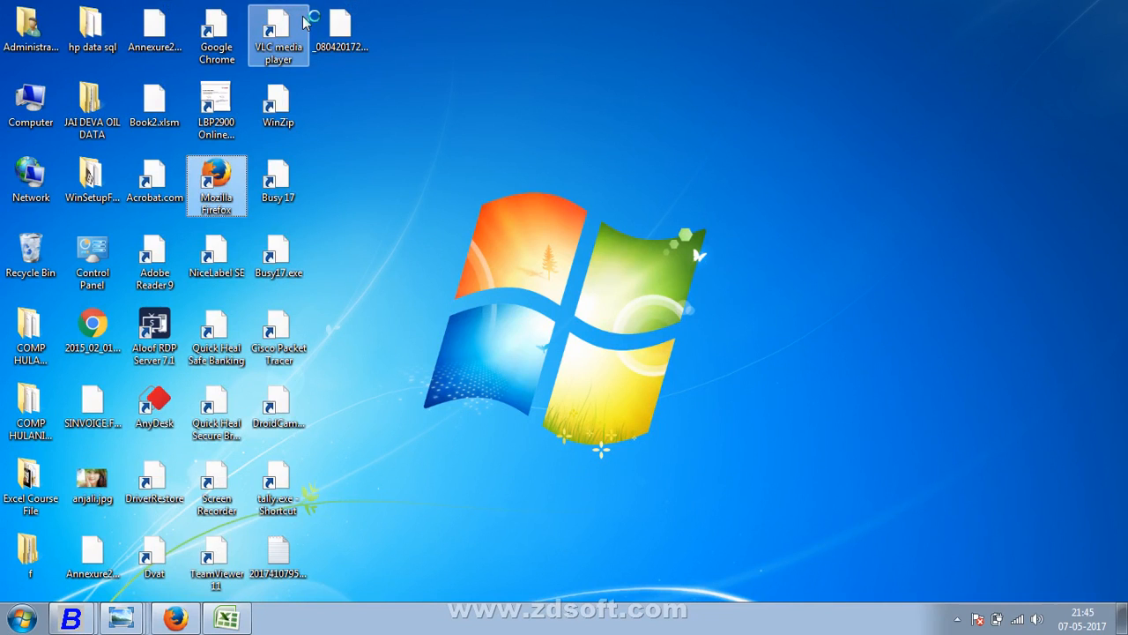
{"action": "left_click", "coordinate": [958, 619]}
{"action": "left_click", "coordinate": [970, 519]}
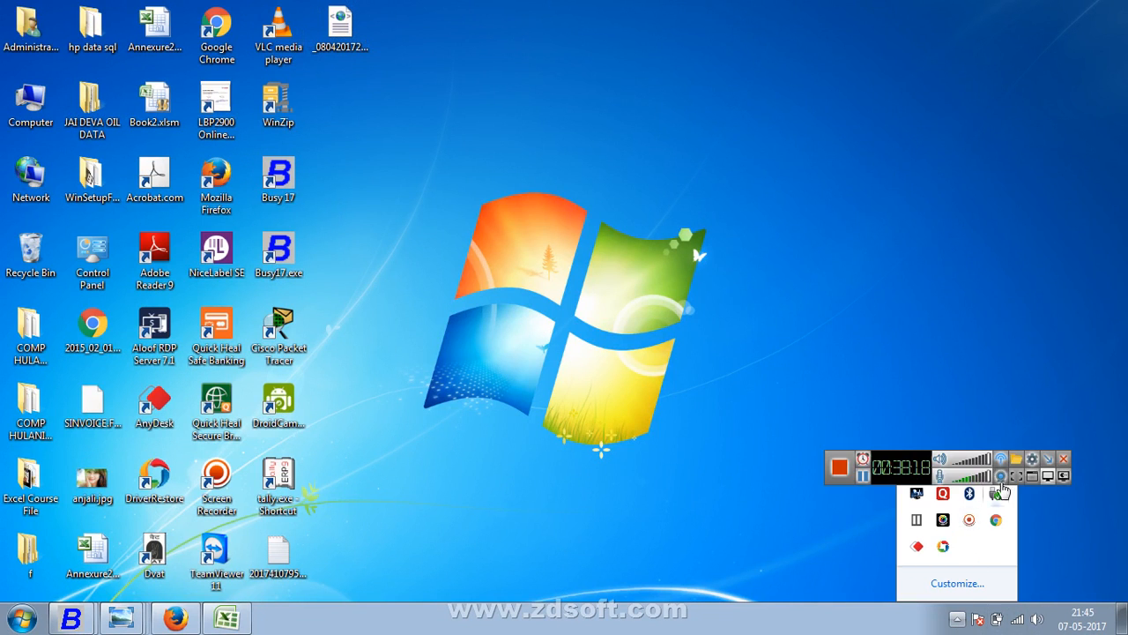